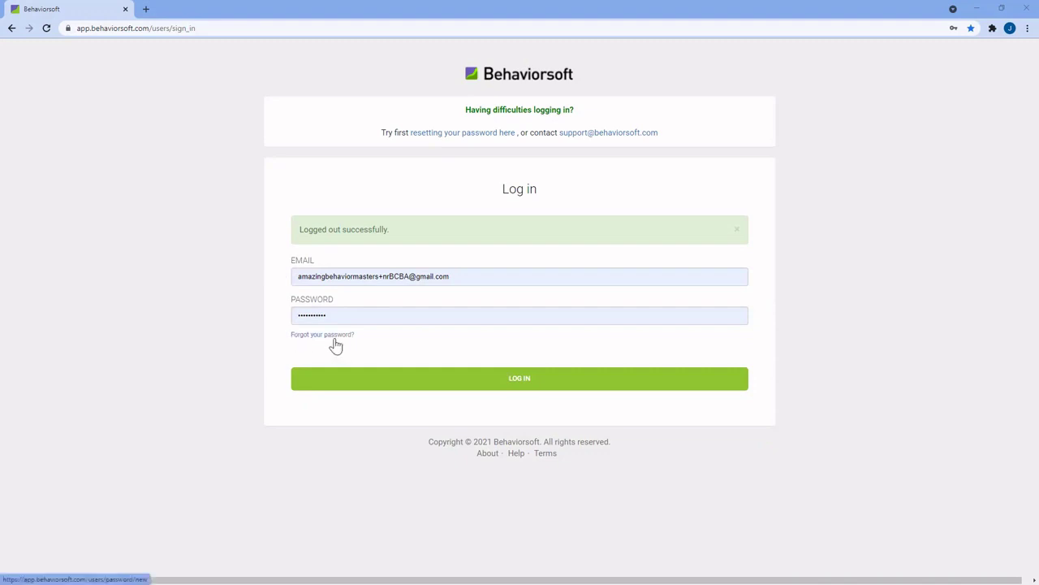
# Log in with the credentials already filled in on the sign-in form
pyautogui.click(535, 385)
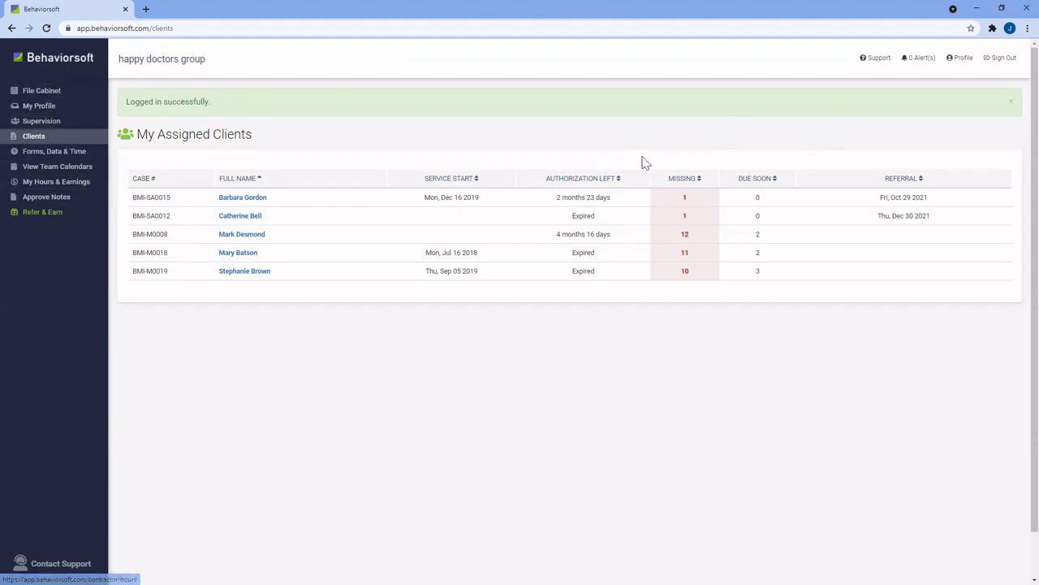
# Look at the Knowledge Database from the support options, then return to the clients page and view the available support contact channels
pyautogui.click(875, 61)
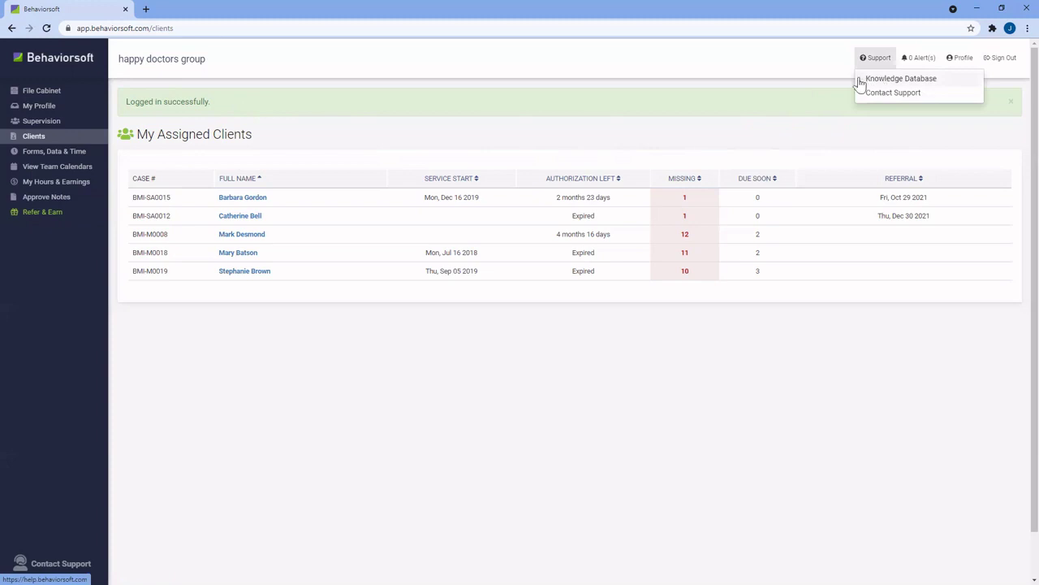
pyautogui.click(907, 81)
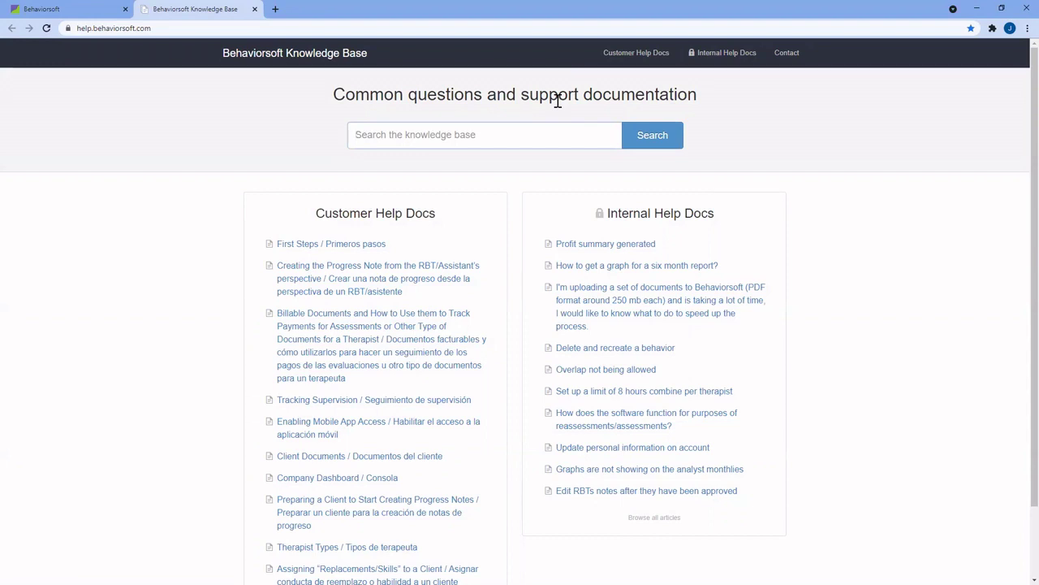
pyautogui.click(63, 9)
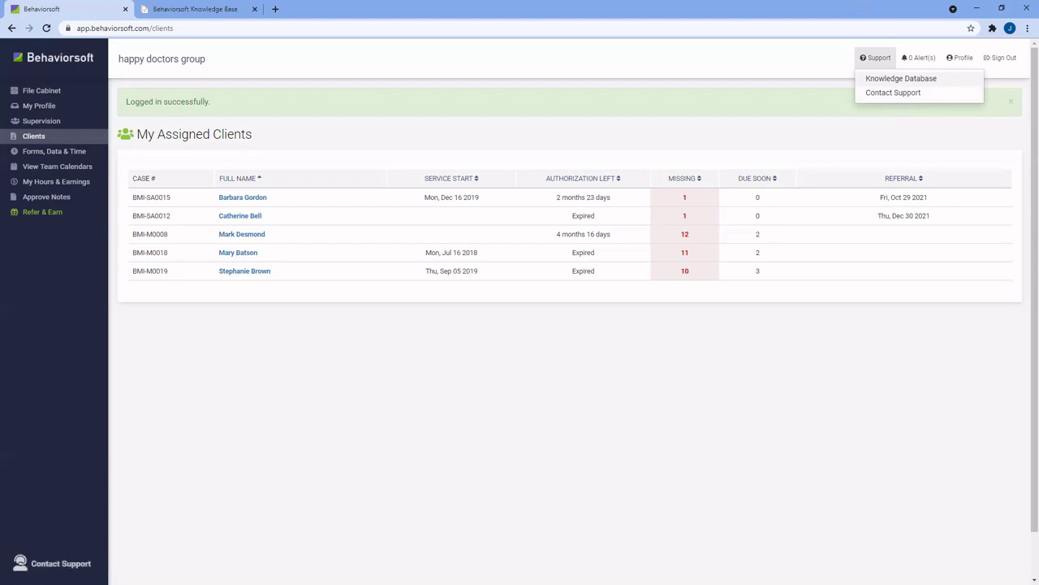
pyautogui.click(61, 563)
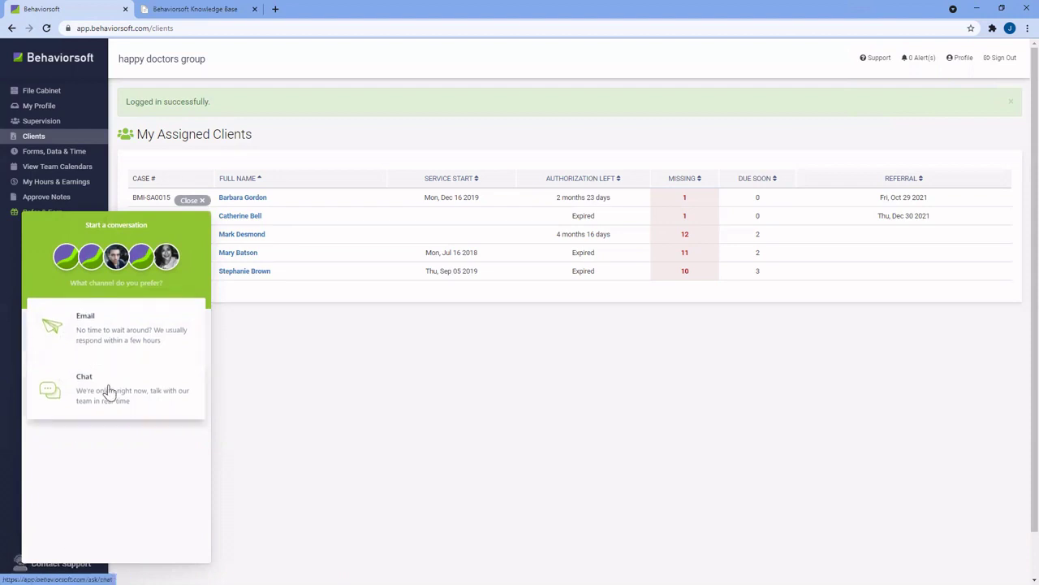
pyautogui.click(203, 203)
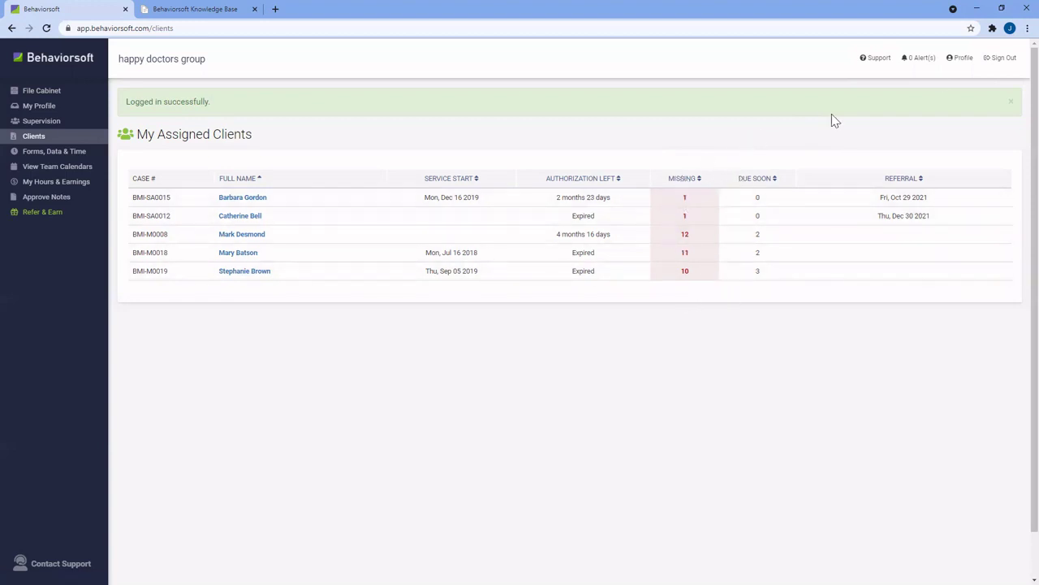
# Open the personal signature page and draw a freehand signature on the Draw Pad
pyautogui.click(959, 65)
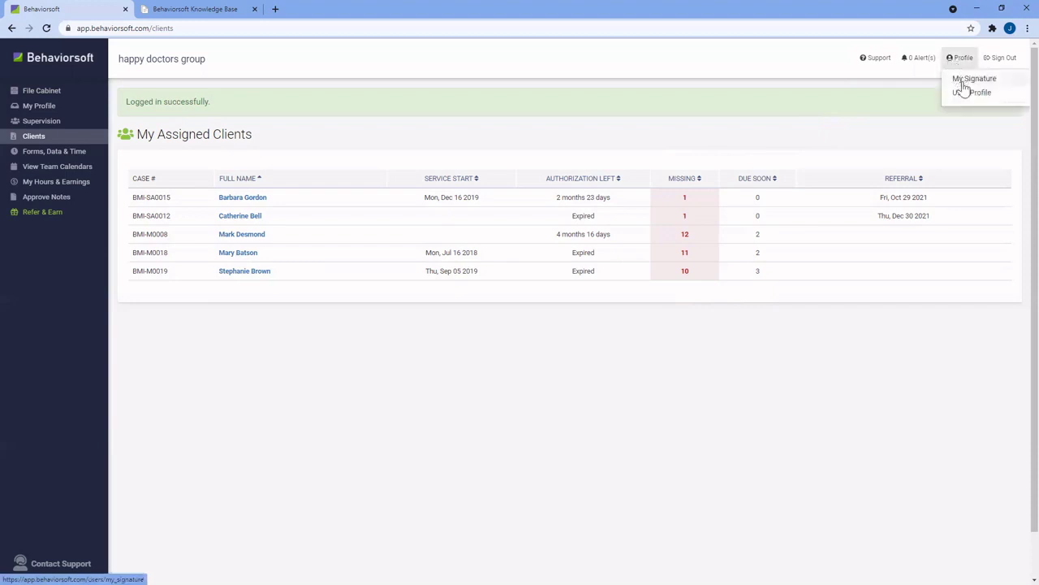
pyautogui.click(963, 79)
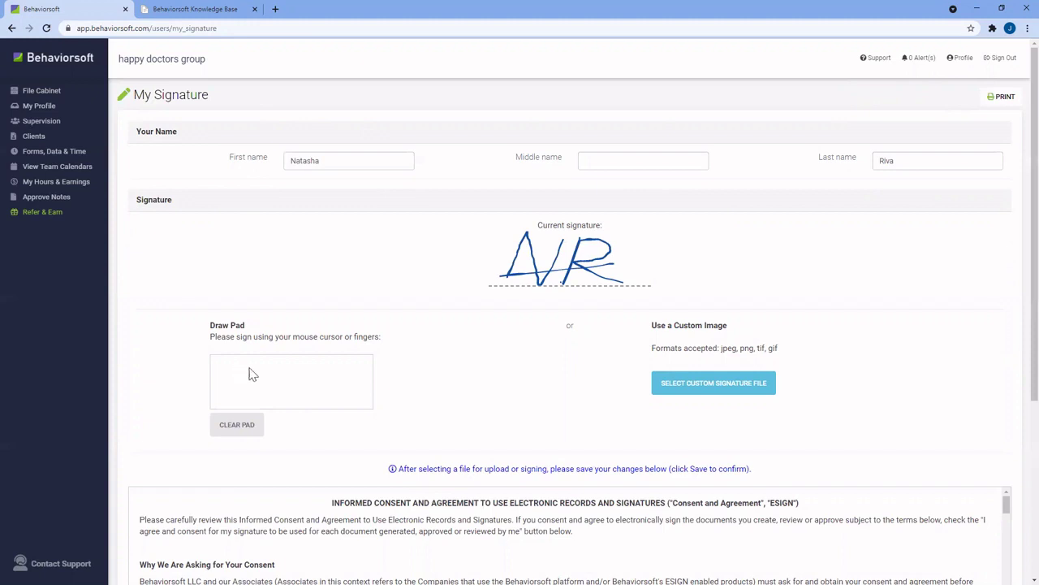
pyautogui.moveTo(237, 370)
pyautogui.mouseDown()
pyautogui.moveTo(362, 381)
pyautogui.moveTo(234, 390)
pyautogui.mouseUp()
# Review the electronic records and signatures agreement, its ESIGN consent option and the current signature
pyautogui.scroll(-3, 572, 341)
pyautogui.scroll(-2, 592, 373)
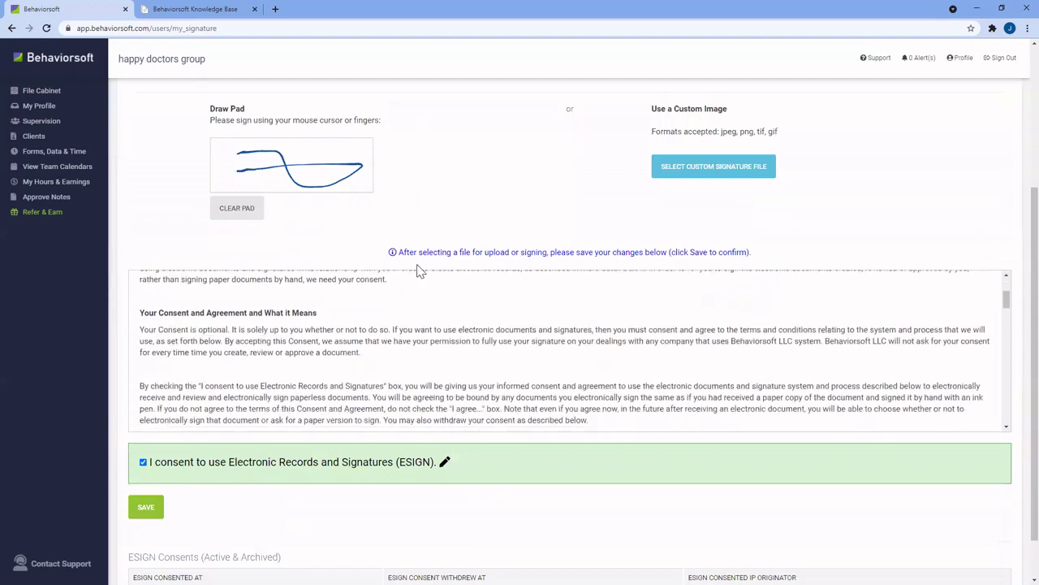
pyautogui.scroll(2, 511, 322)
pyautogui.scroll(-1, 512, 323)
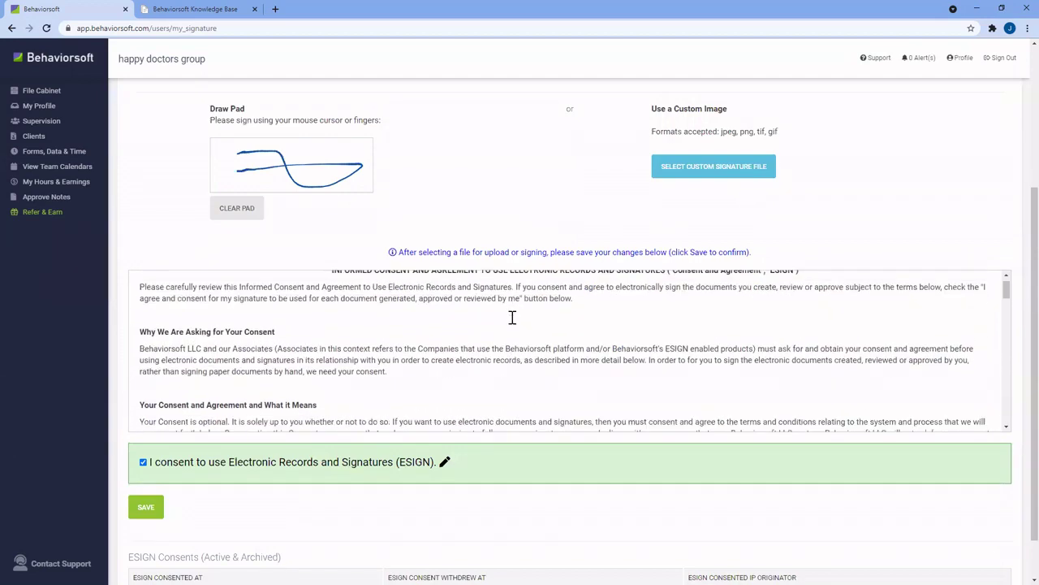
pyautogui.scroll(-5, 512, 323)
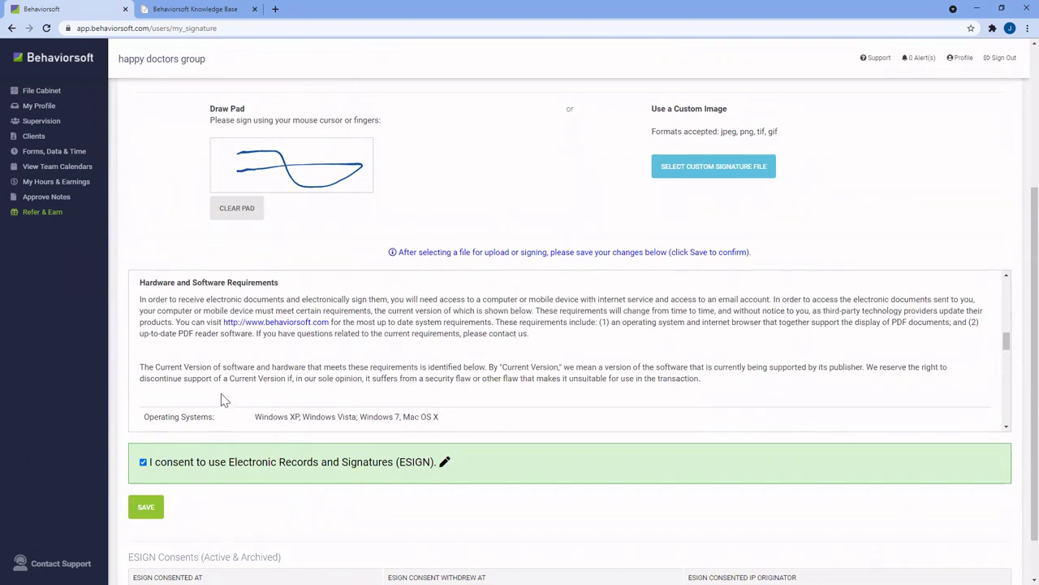
pyautogui.scroll(-3, 223, 398)
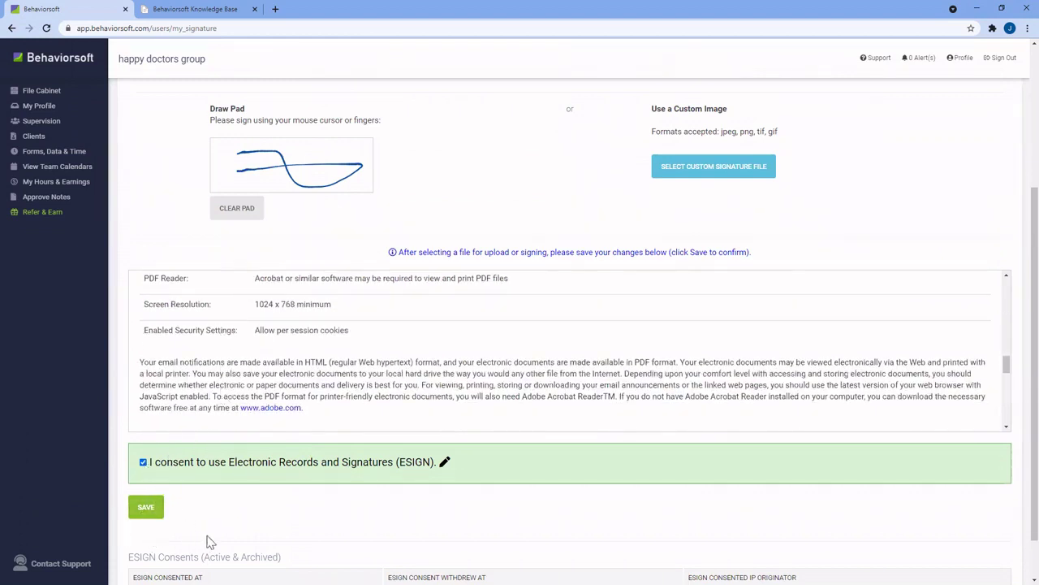
pyautogui.scroll(3, 388, 526)
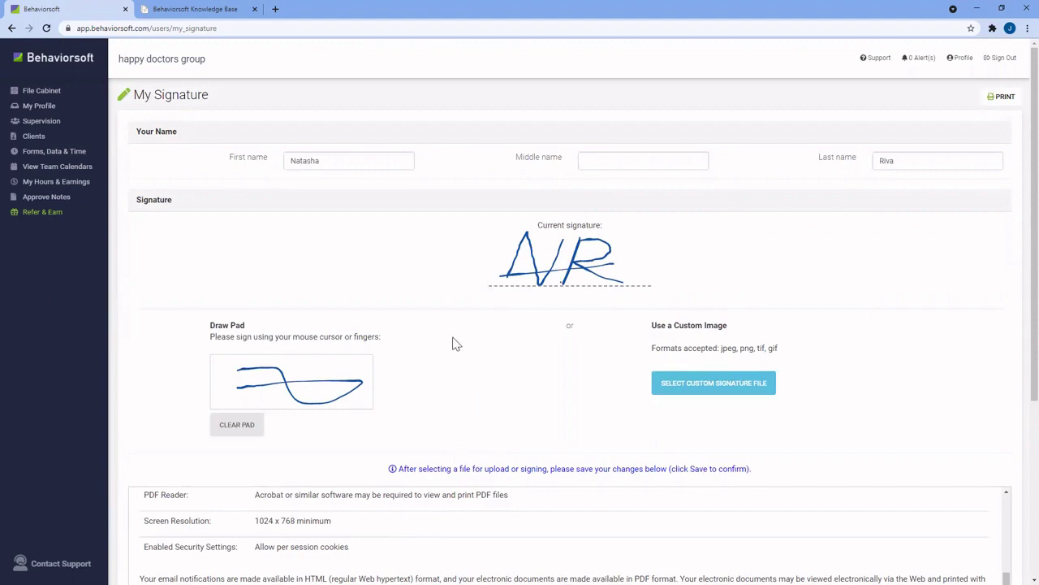
pyautogui.scroll(-3, 445, 370)
pyautogui.scroll(10, 362, 363)
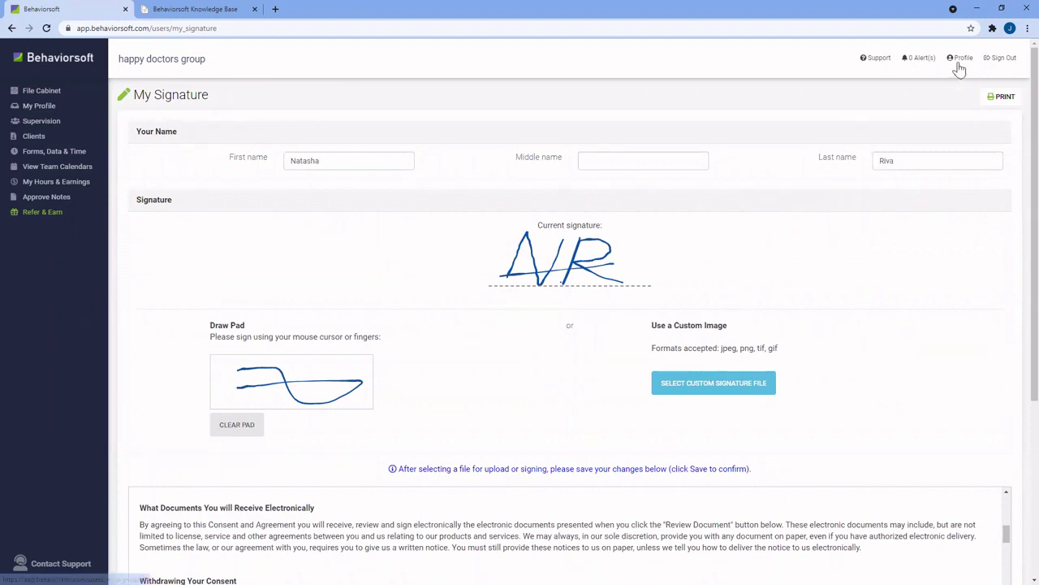
# Open the user profile for editing and examine its account fields, including the current password requirement
pyautogui.moveTo(960, 67)
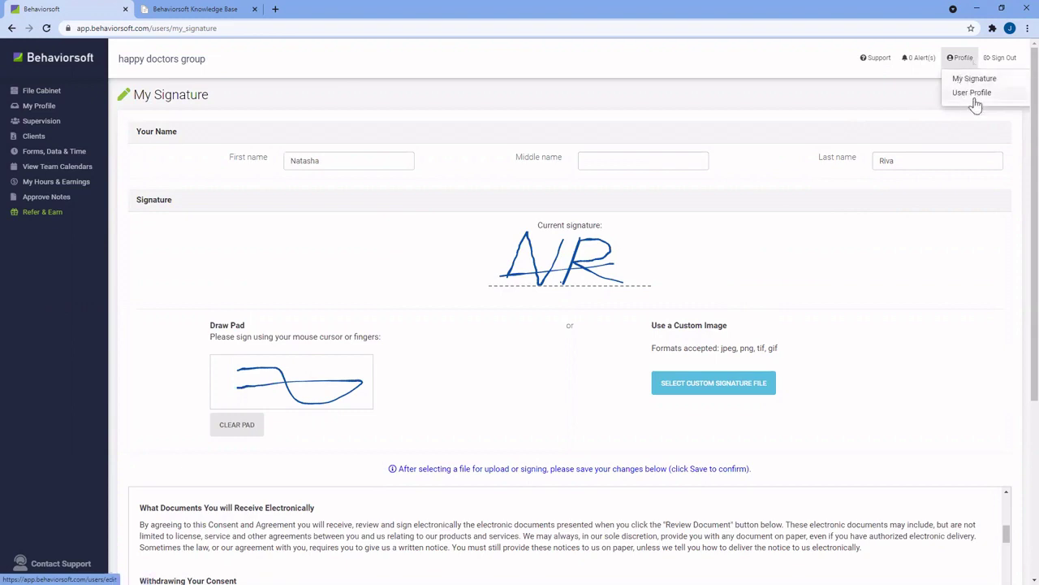
pyautogui.click(974, 96)
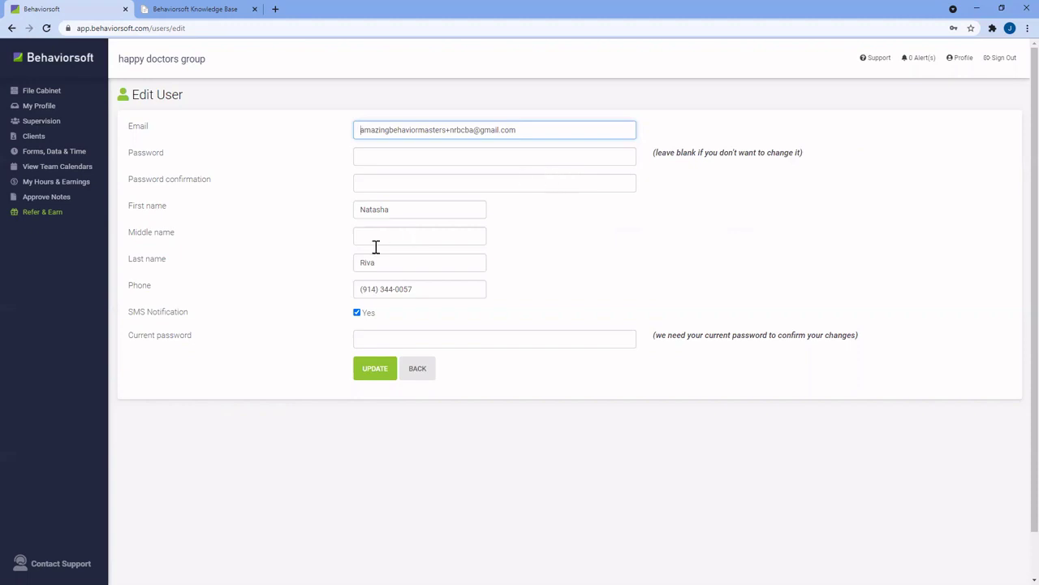
pyautogui.tripleClick(142, 339)
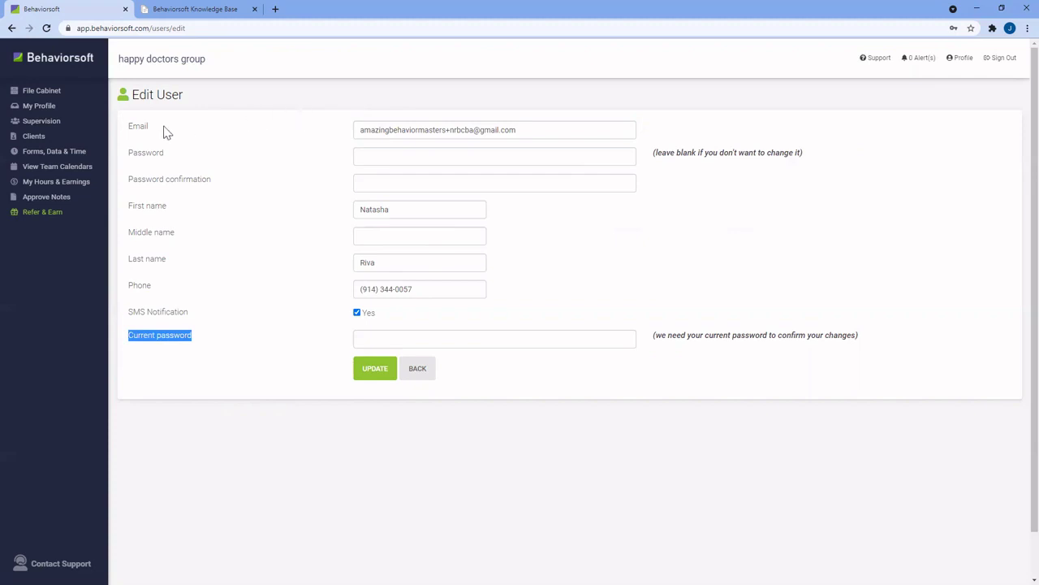
# View the company's public files in the File Cabinet, then examine the name and contact details on My Profile
pyautogui.click(42, 94)
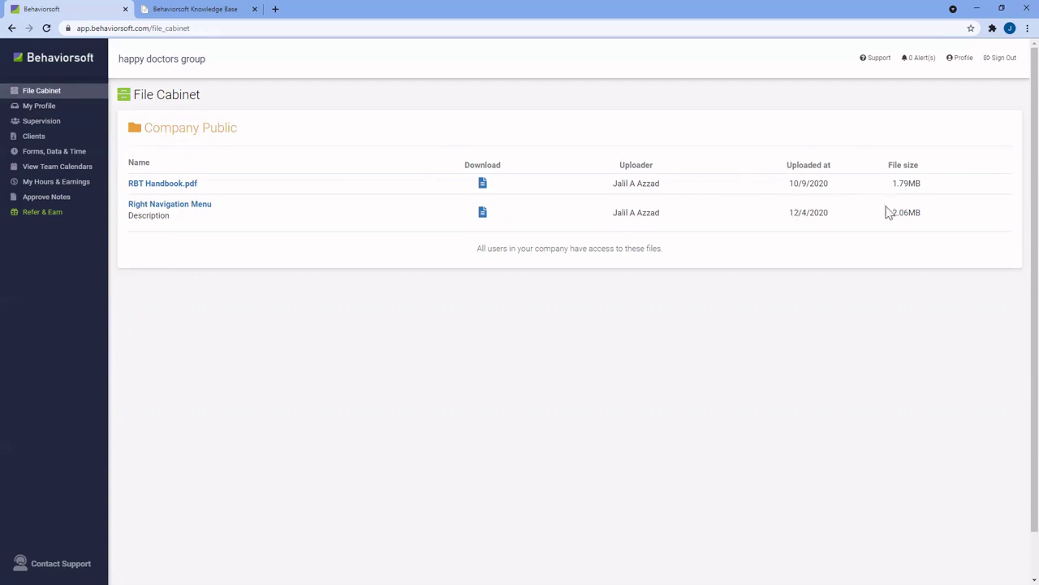
pyautogui.click(46, 112)
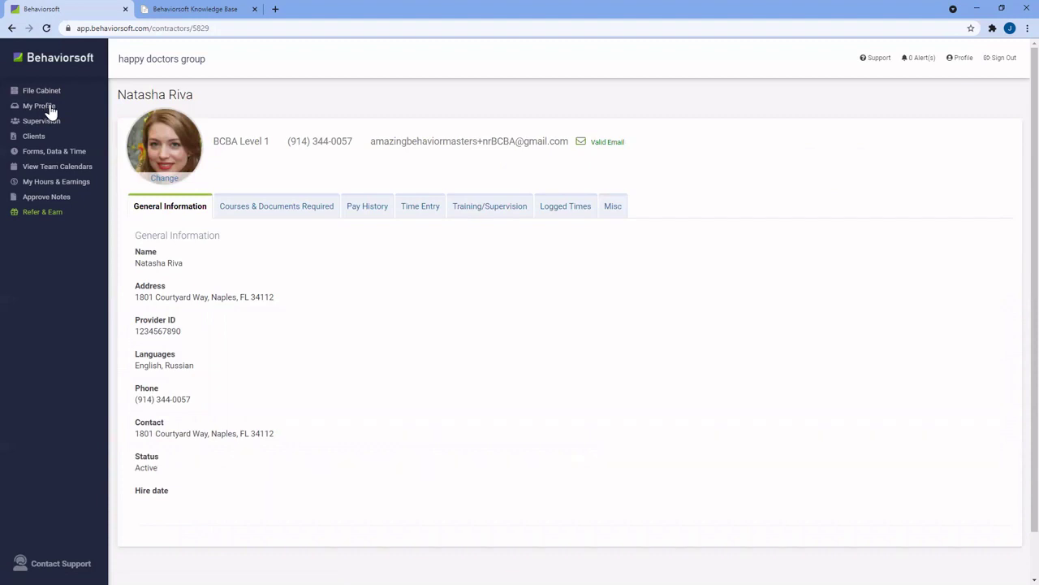
pyautogui.moveTo(118, 94); pyautogui.dragTo(225, 95)
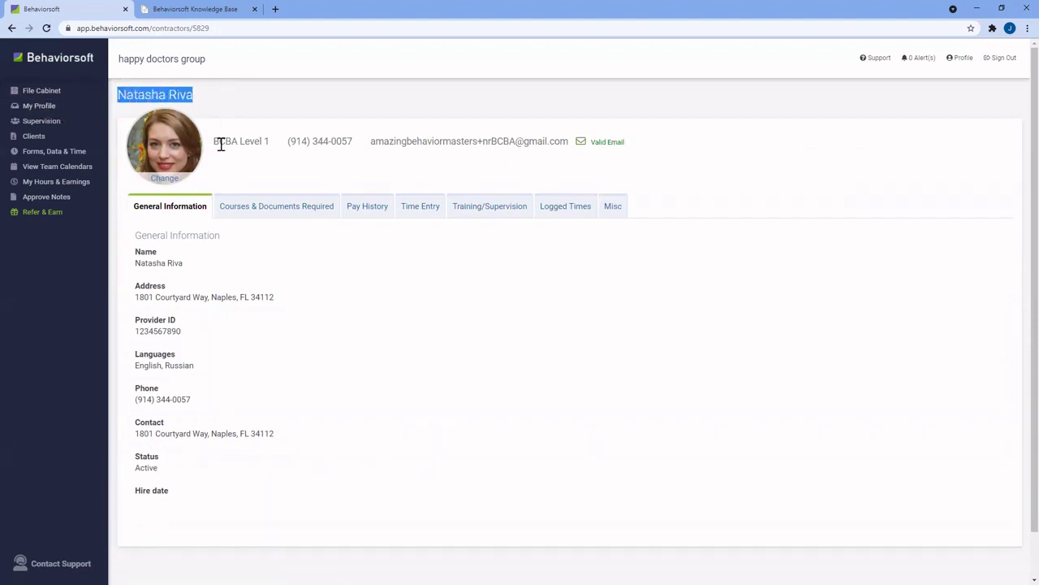
pyautogui.moveTo(215, 141); pyautogui.dragTo(572, 153)
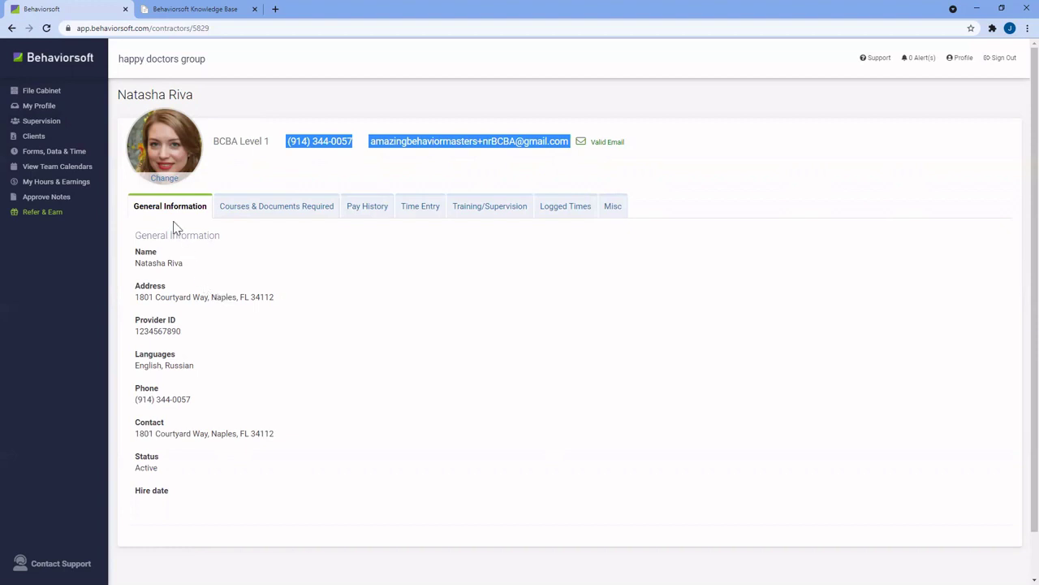
# Examine the profile's required courses and documents, checking the requirement-met and expiring-soon statuses
pyautogui.click(273, 209)
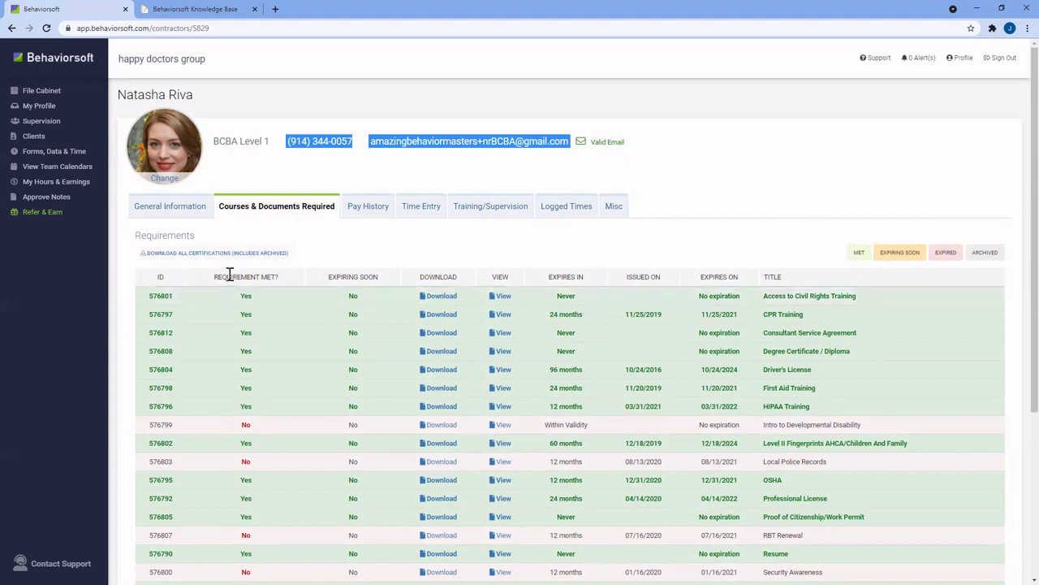
pyautogui.moveTo(239, 297); pyautogui.dragTo(255, 299)
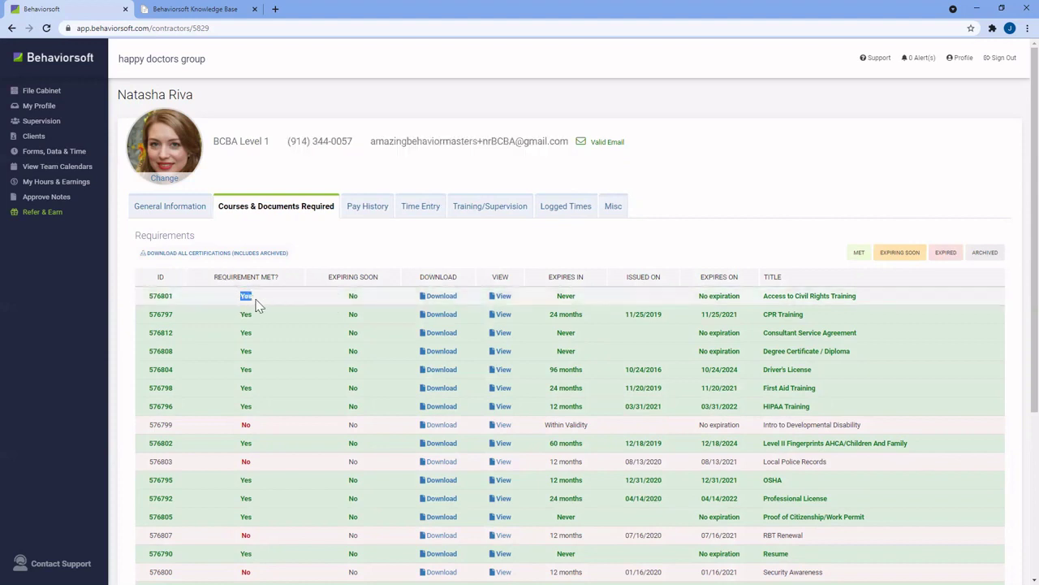
pyautogui.doubleClick(352, 296)
pyautogui.scroll(-2, 390, 325)
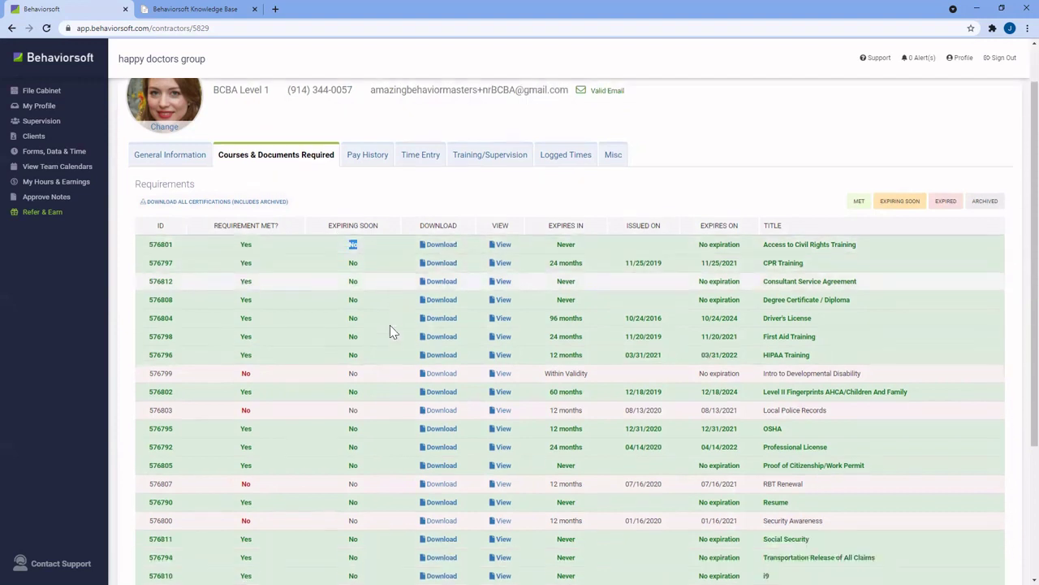
pyautogui.scroll(1, 390, 331)
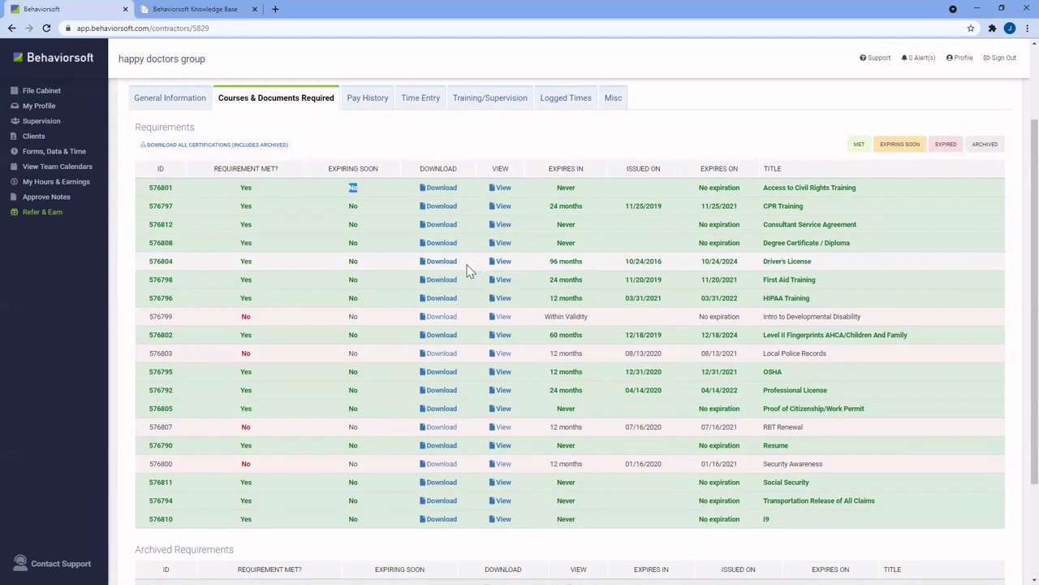
# Examine the profile's pay history, including the payroll status of each visit
pyautogui.click(368, 99)
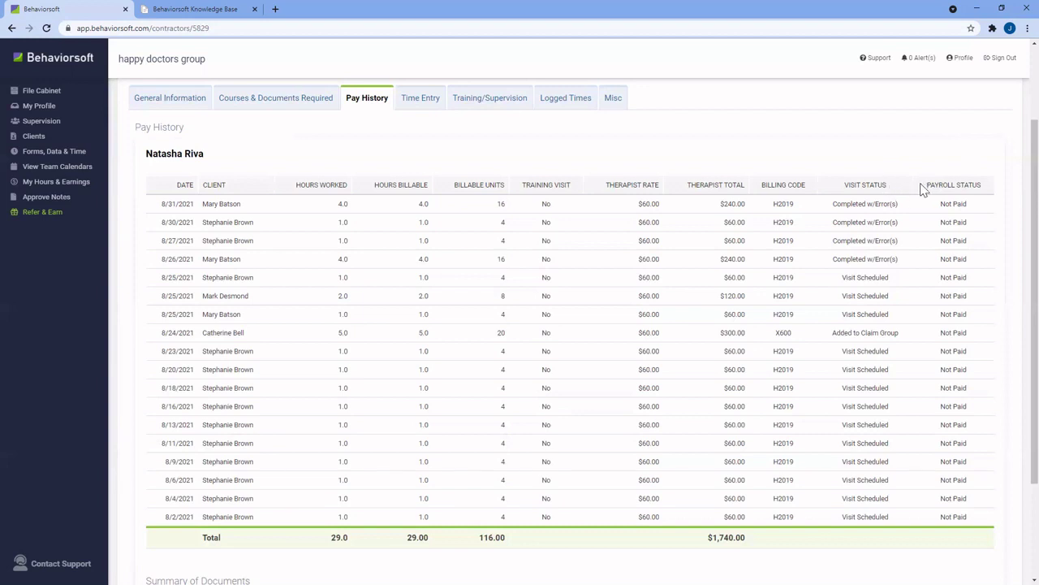
pyautogui.moveTo(925, 187); pyautogui.dragTo(988, 186)
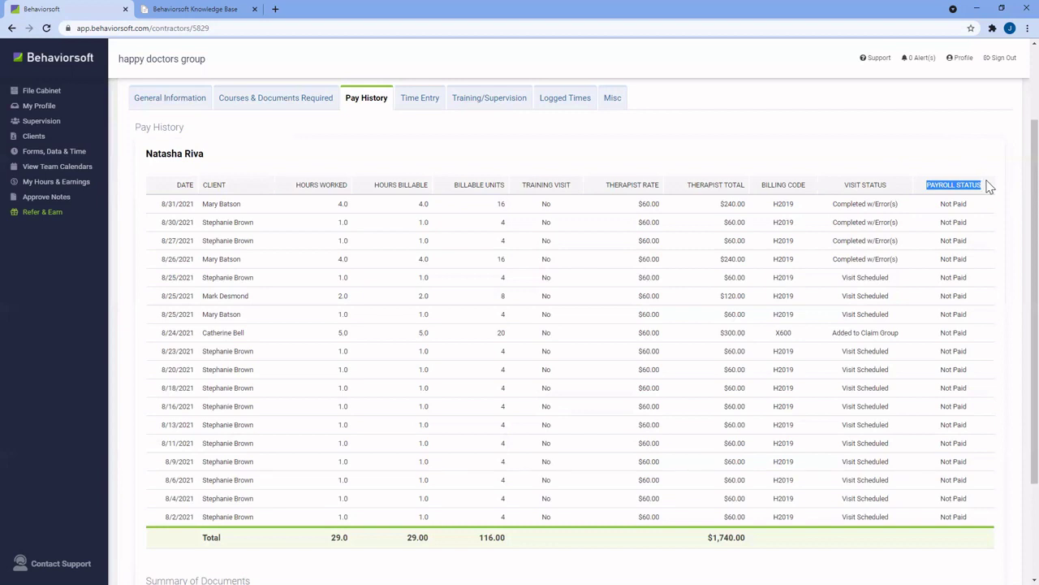
# Open the profile's Time Entry schedule and choose the first listed client to load the calendar
pyautogui.click(426, 105)
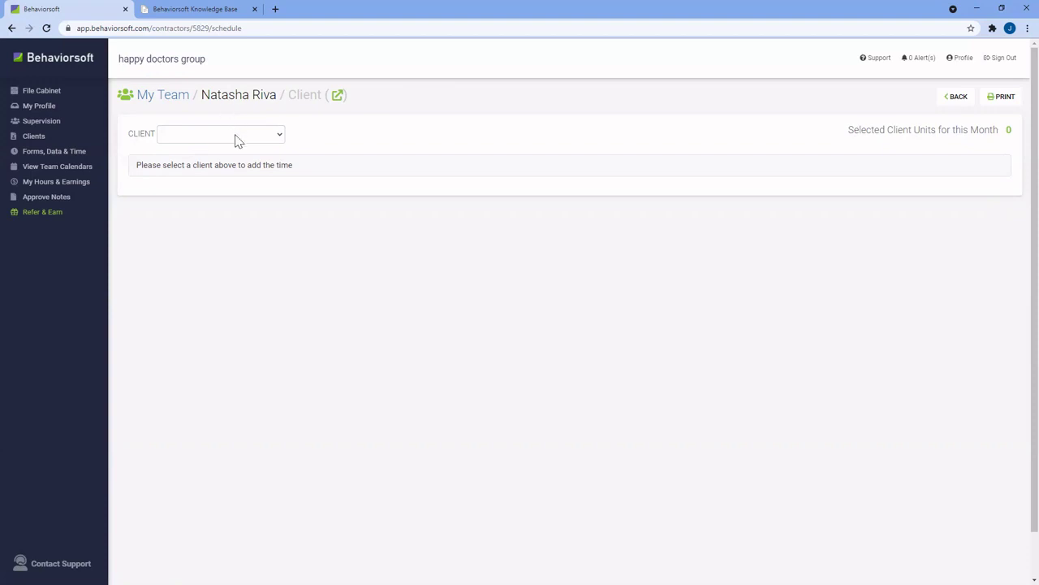
pyautogui.moveTo(199, 95); pyautogui.dragTo(322, 93)
pyautogui.click(286, 126)
pyautogui.click(315, 119)
pyautogui.moveTo(122, 137); pyautogui.dragTo(184, 143)
pyautogui.click(181, 140)
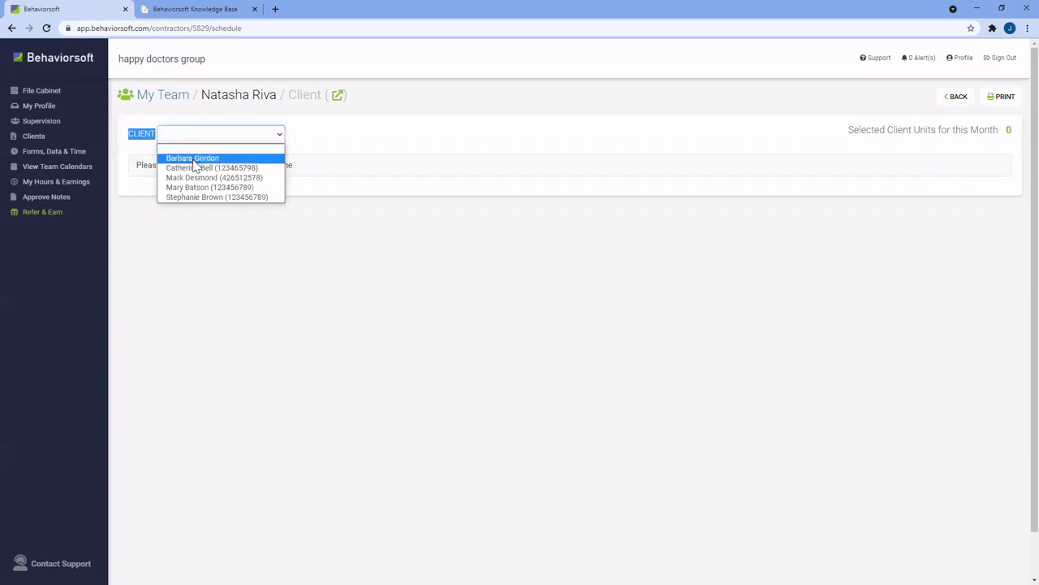
pyautogui.click(193, 159)
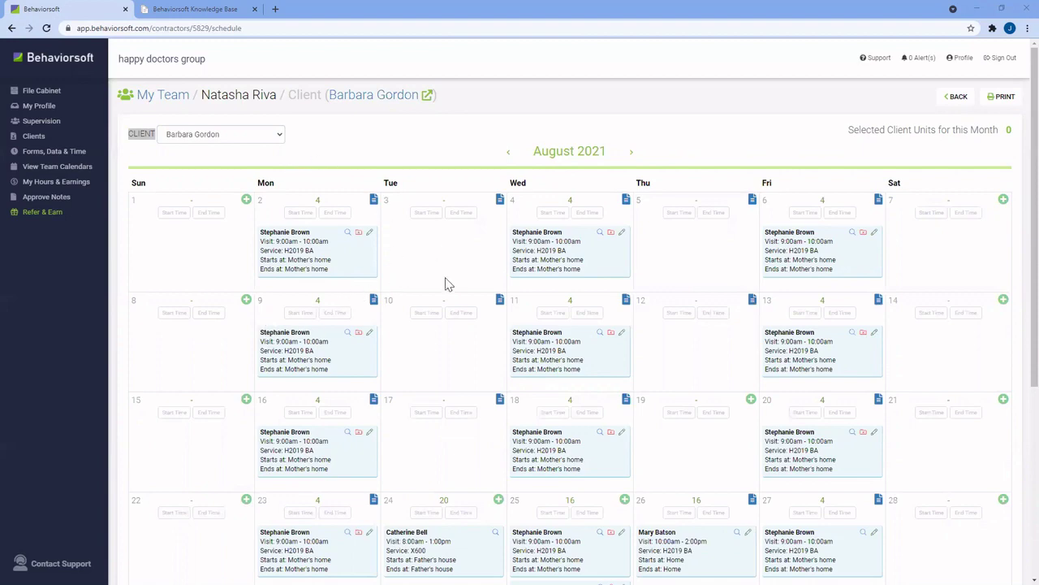
# Review the August 2021 visits in the schedule calendar and move on to September 2021
pyautogui.scroll(-3, 447, 298)
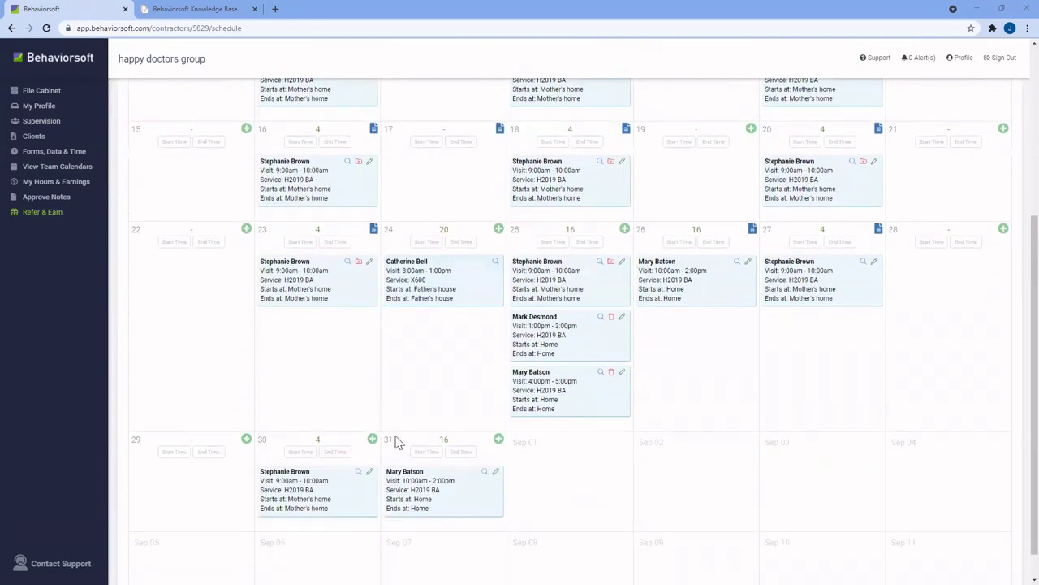
pyautogui.scroll(3, 395, 427)
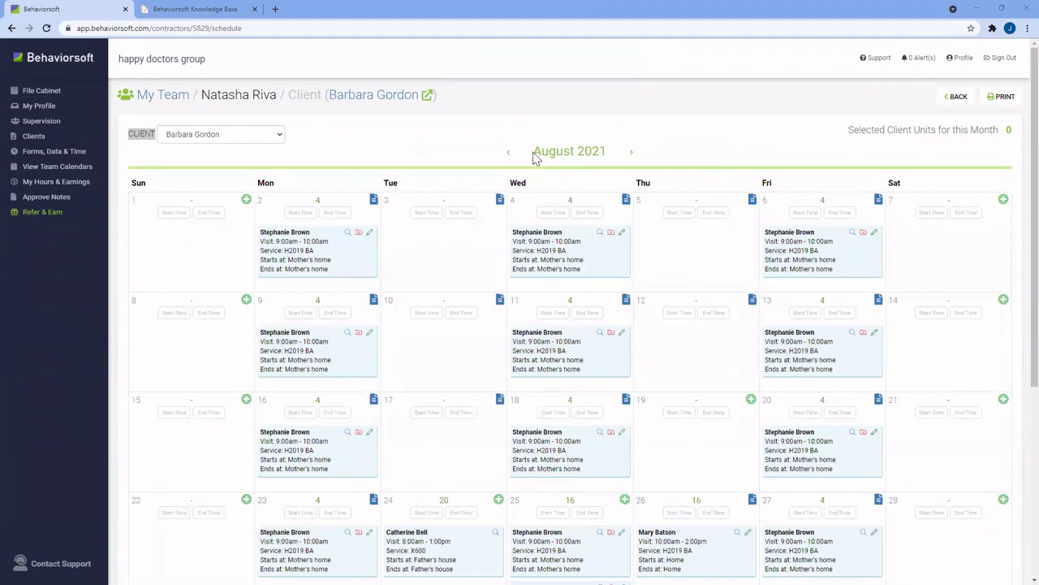
pyautogui.moveTo(532, 155); pyautogui.dragTo(627, 153)
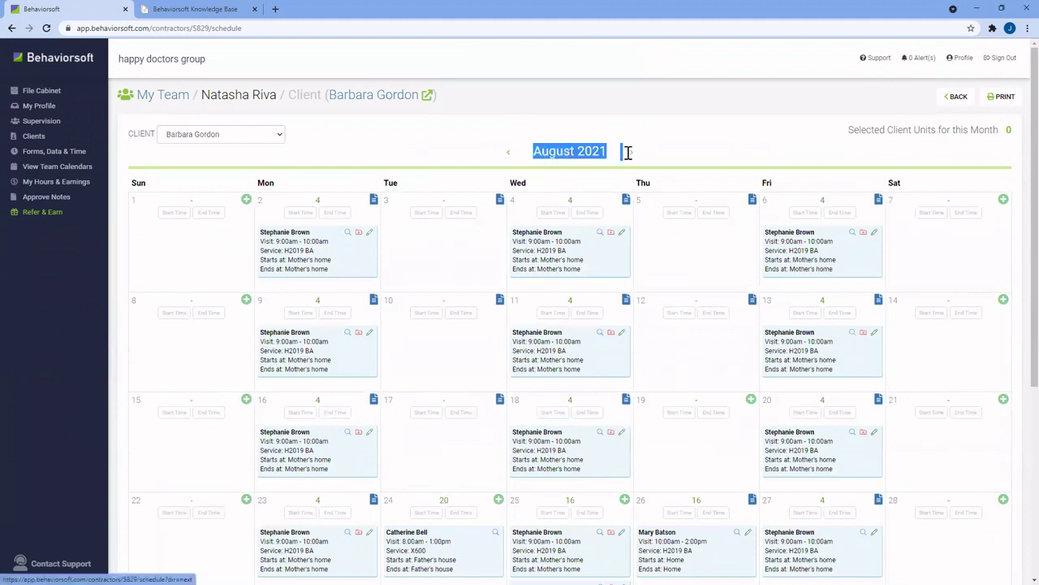
pyautogui.click(500, 157)
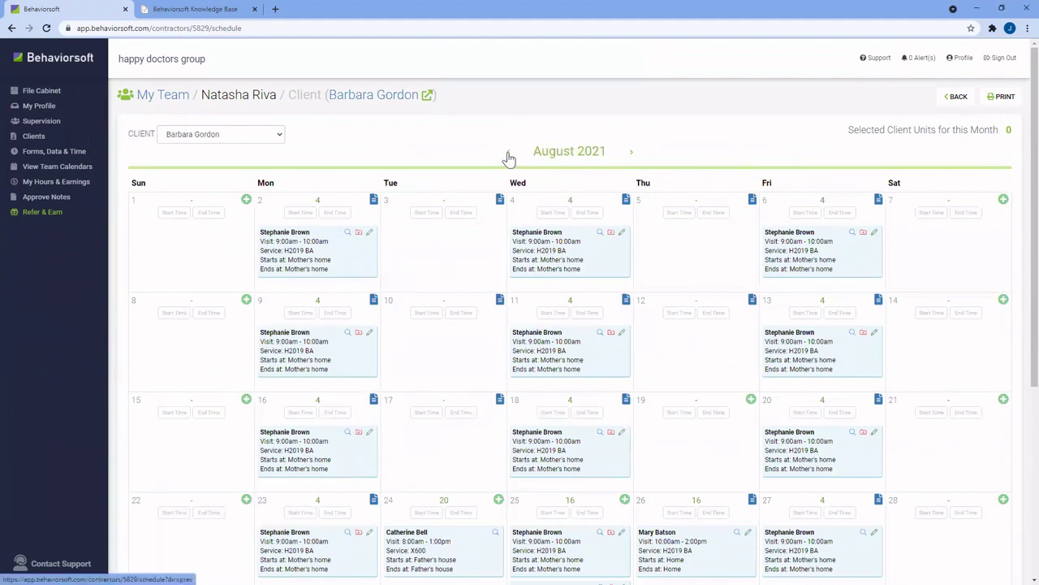
pyautogui.click(633, 154)
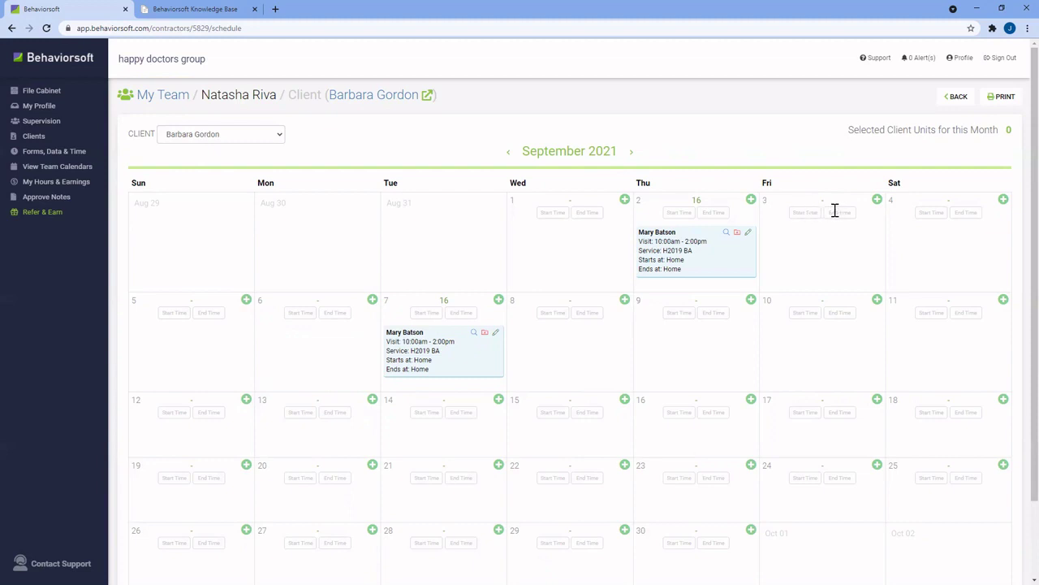
# Schedule a visit for the selected client on September 3 from 8:00 AM to 10:00 AM
pyautogui.click(795, 212)
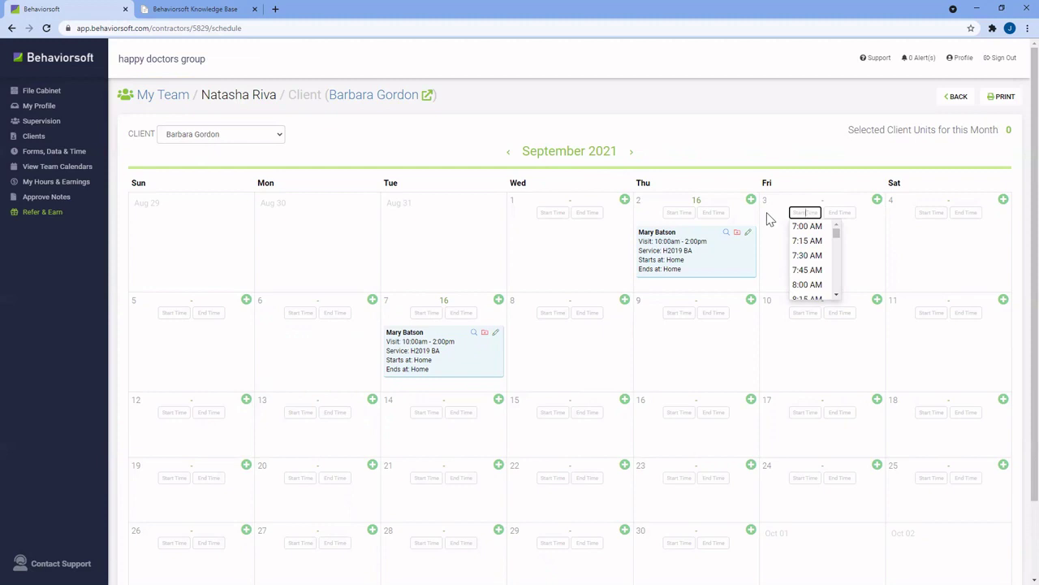
pyautogui.write('8')
pyautogui.press('Tab')
pyautogui.write('10')
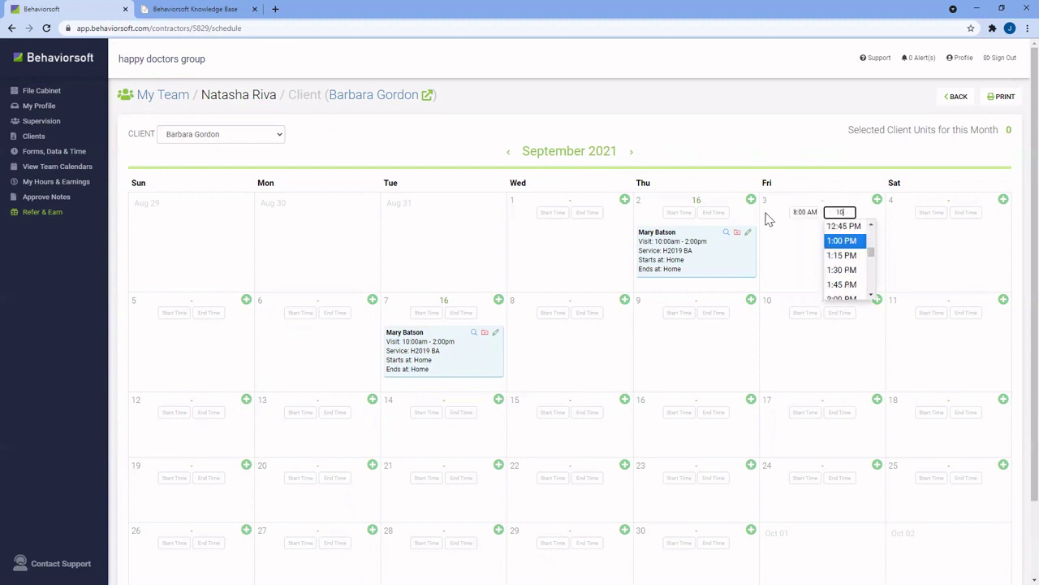
pyautogui.click(777, 153)
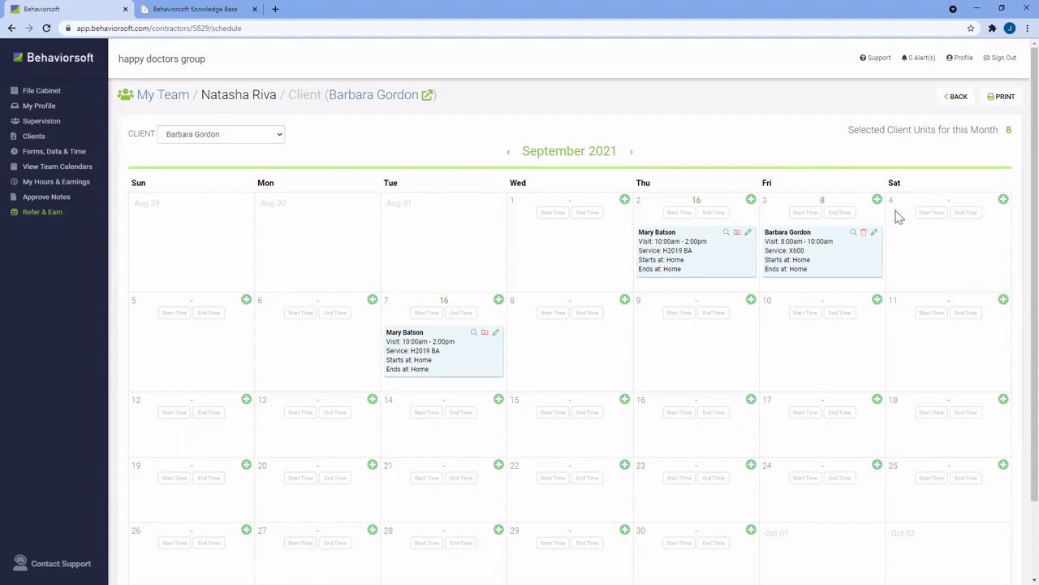
# Start a new visit on 9/4/2021 for the second listed client, timed from 10:00 AM to 12:00 PM
pyautogui.click(950, 270)
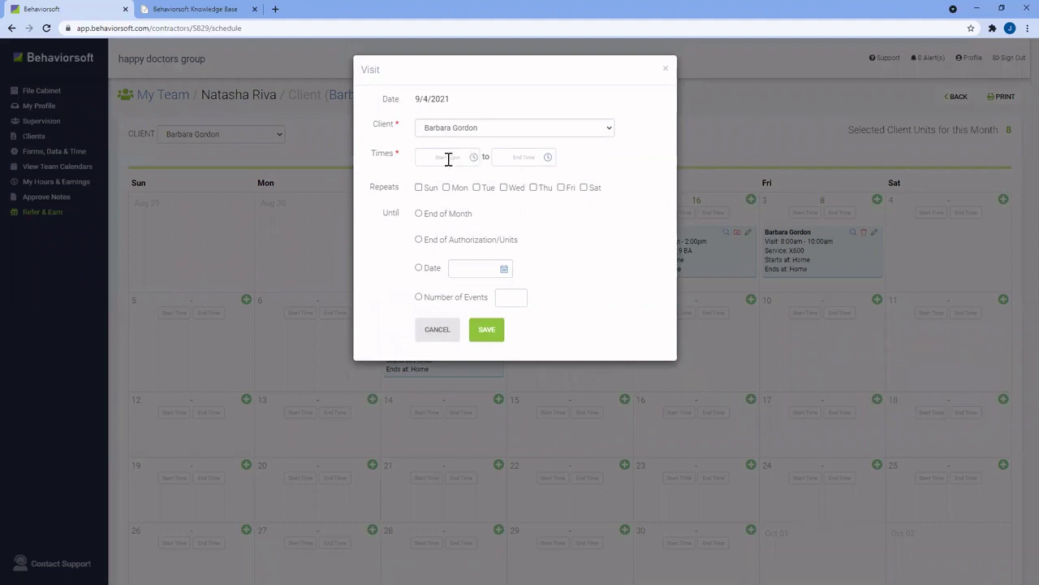
pyautogui.click(530, 130)
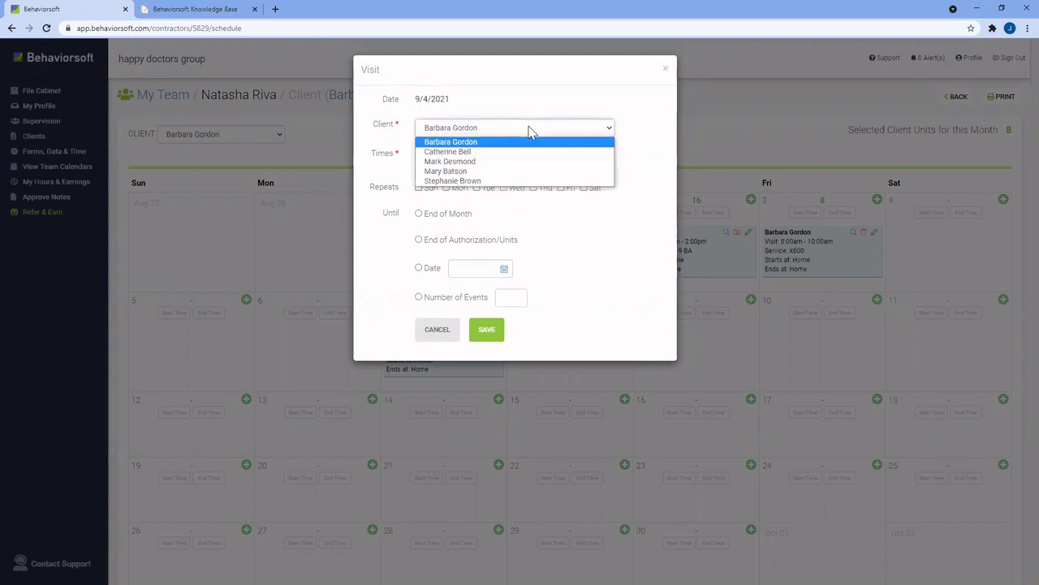
pyautogui.click(480, 152)
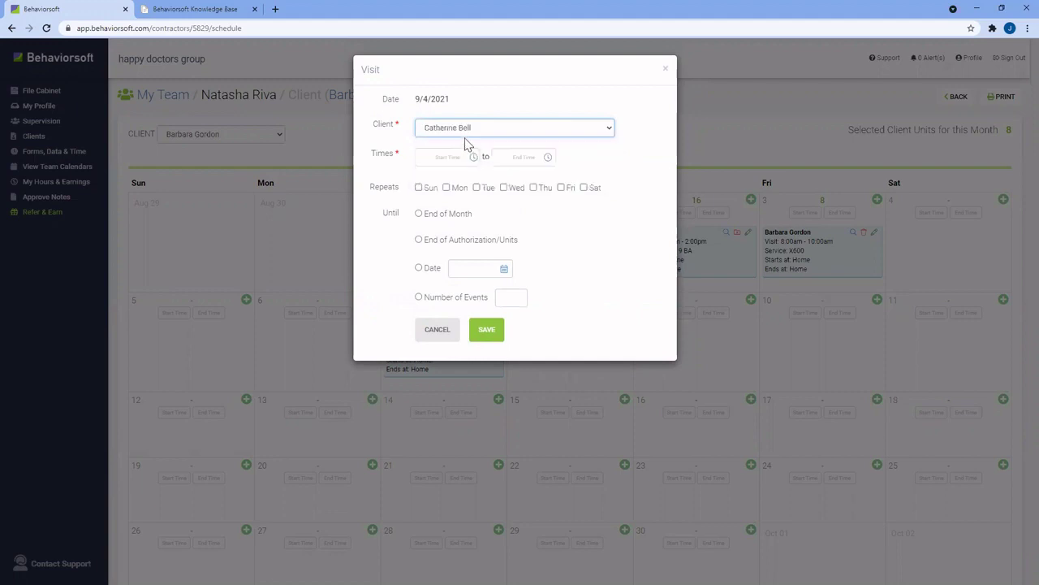
pyautogui.click(445, 155)
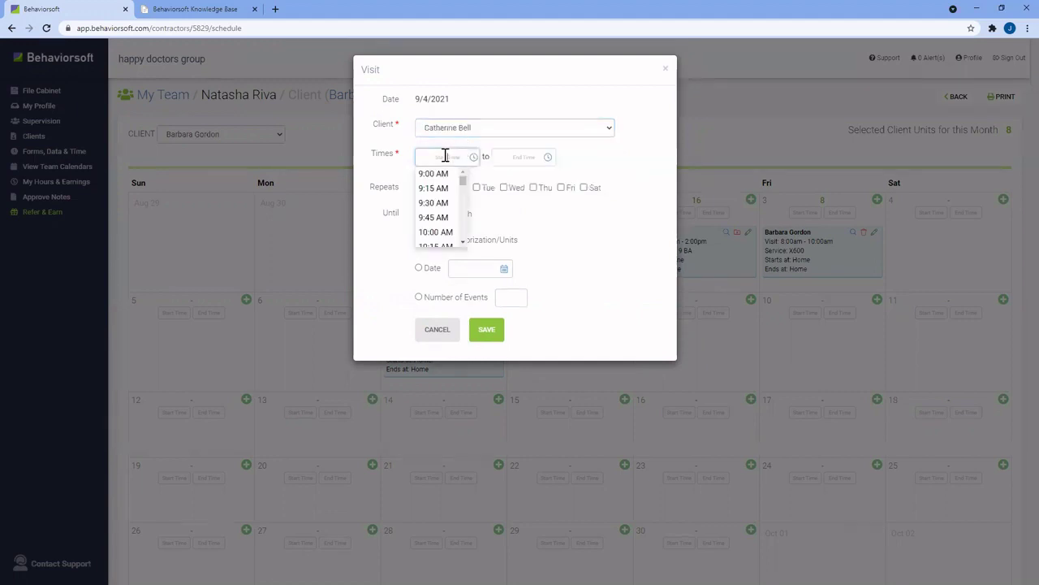
pyautogui.click(439, 234)
pyautogui.click(509, 158)
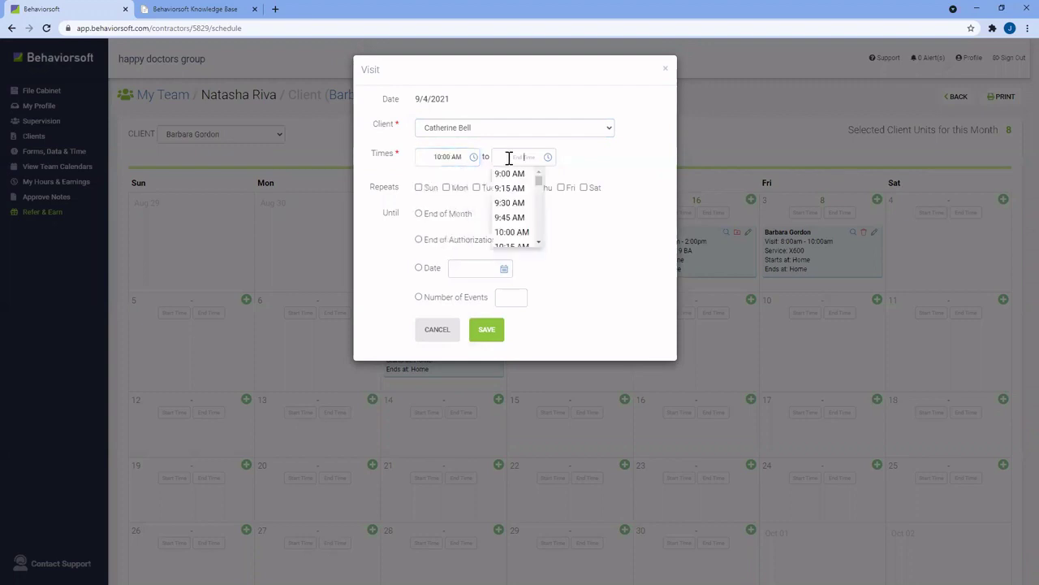
pyautogui.scroll(-3, 518, 244)
pyautogui.click(518, 241)
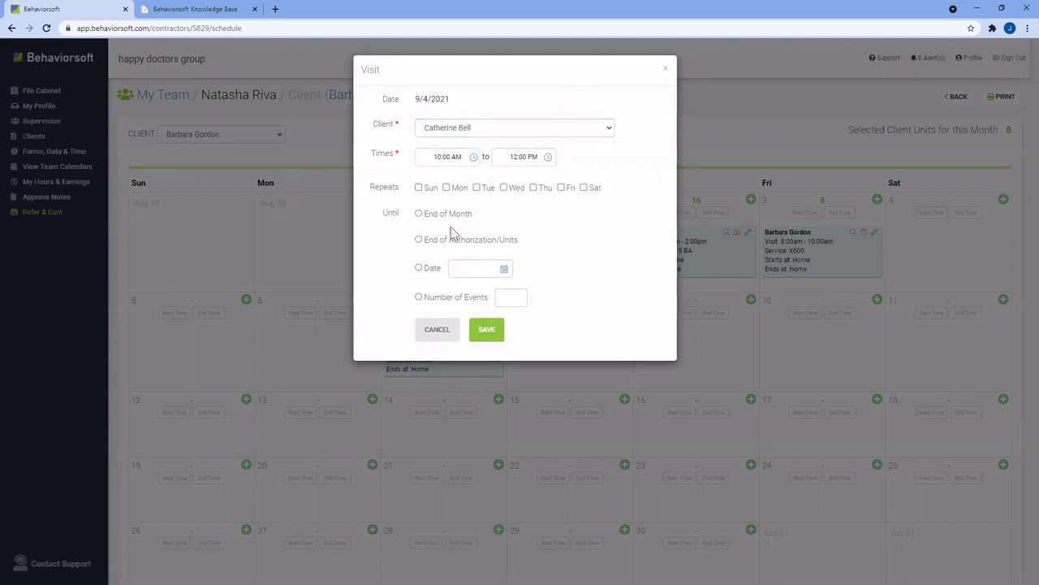
# Set the visit to repeat on Saturdays until the date 10/23/2021
pyautogui.click(583, 187)
pyautogui.click(505, 268)
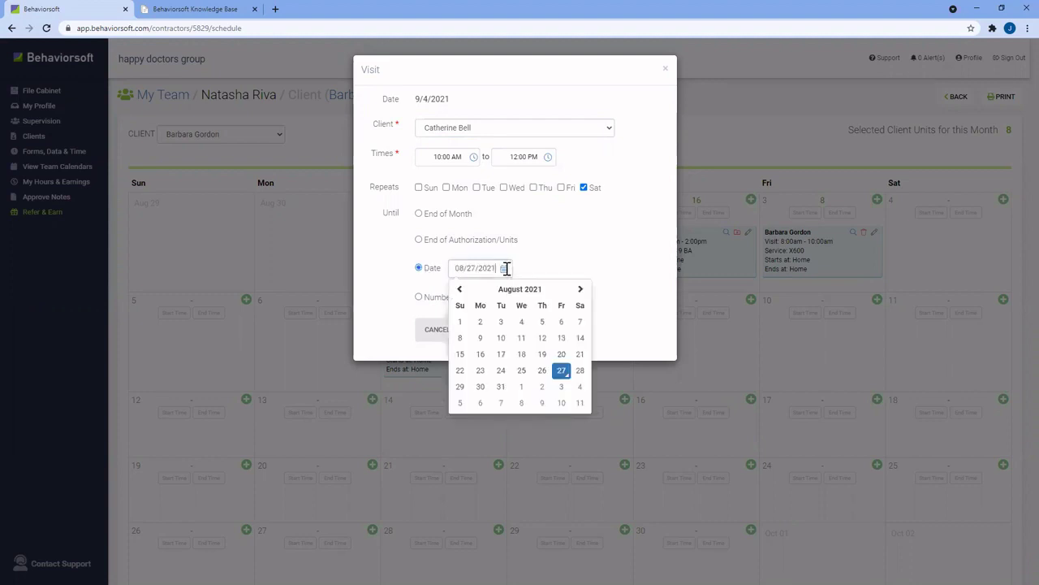
pyautogui.click(580, 290)
pyautogui.click(581, 292)
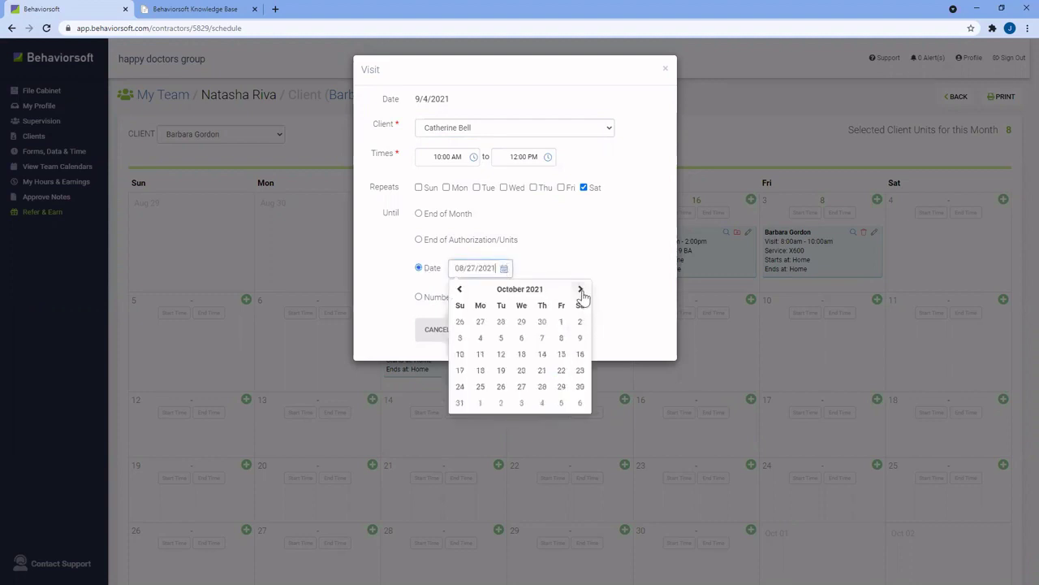
pyautogui.click(580, 371)
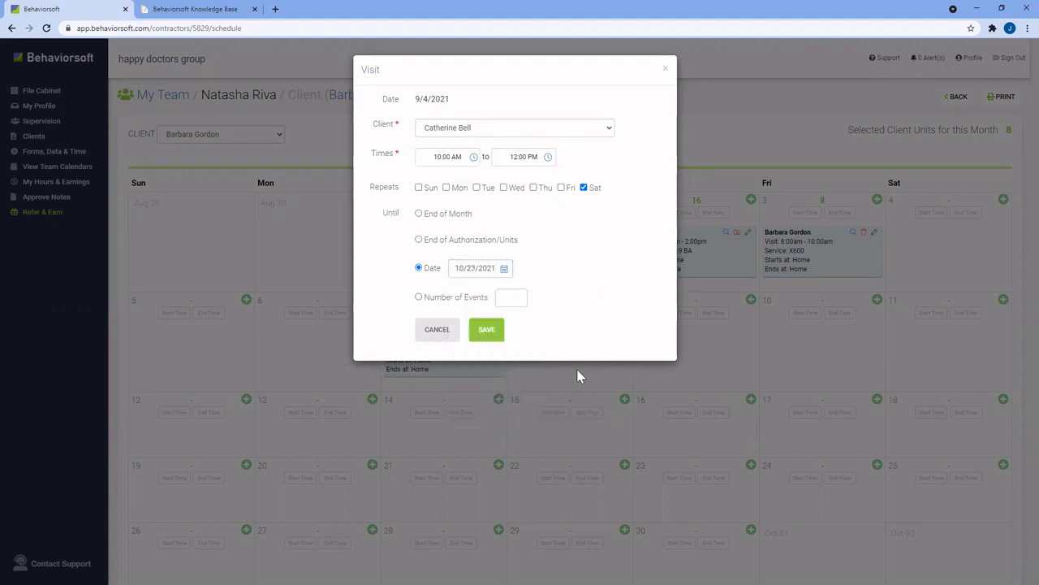
# Limit the visit's repetition by number of events instead, save the series and check it in the calendar
pyautogui.click(419, 297)
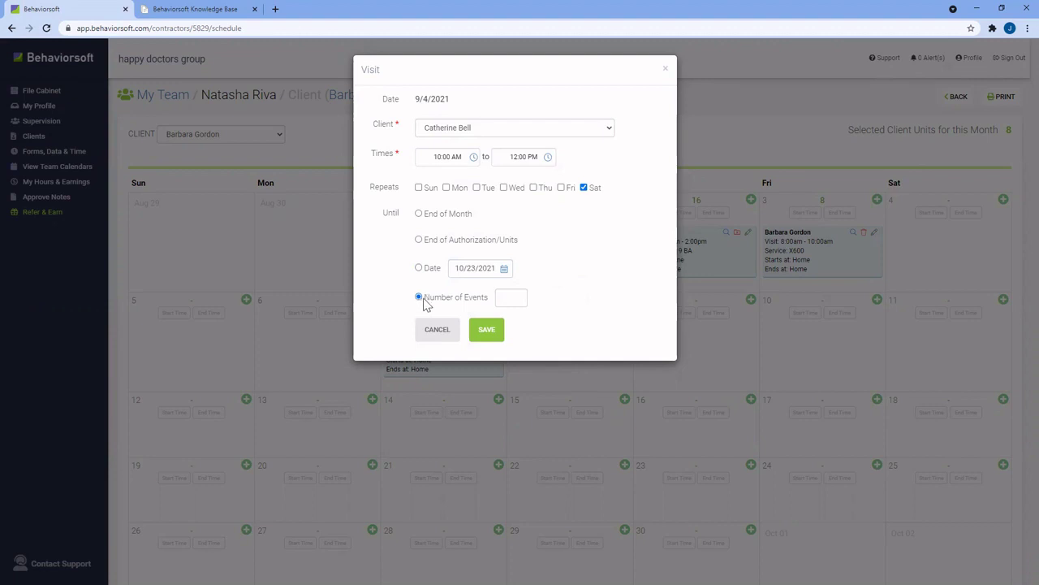
pyautogui.click(509, 298)
pyautogui.click(485, 334)
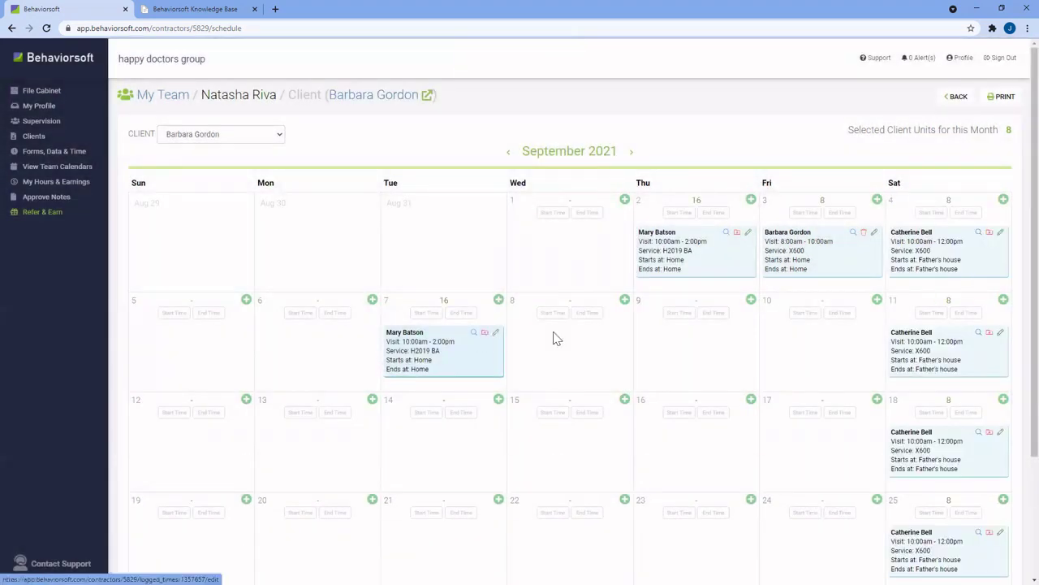
pyautogui.scroll(-2, 731, 300)
pyautogui.scroll(2, 963, 268)
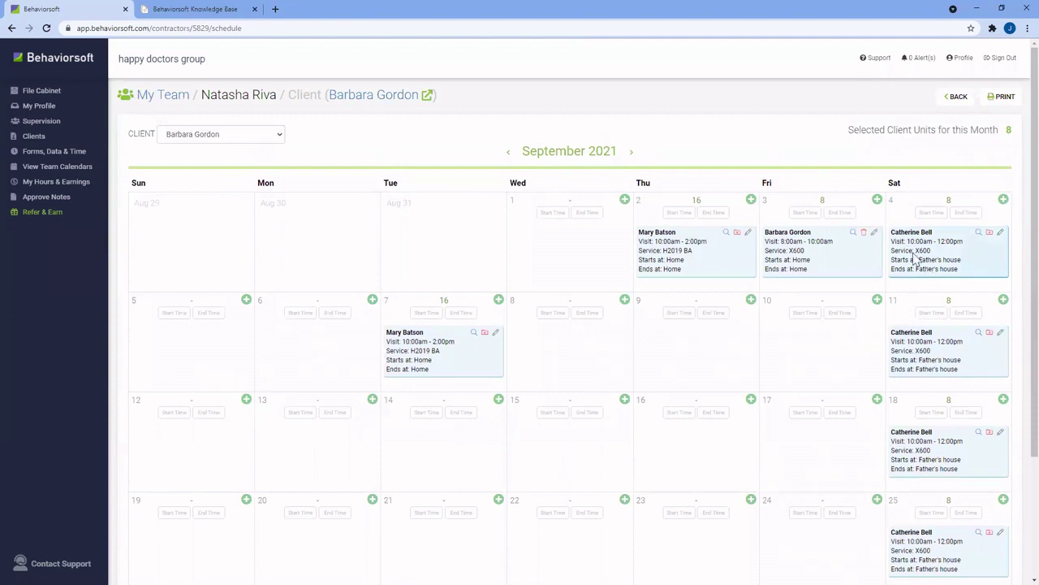
# Delete the September 3 visit, and delete only the 9/4/2021 occurrence of the Saturday series
pyautogui.click(865, 236)
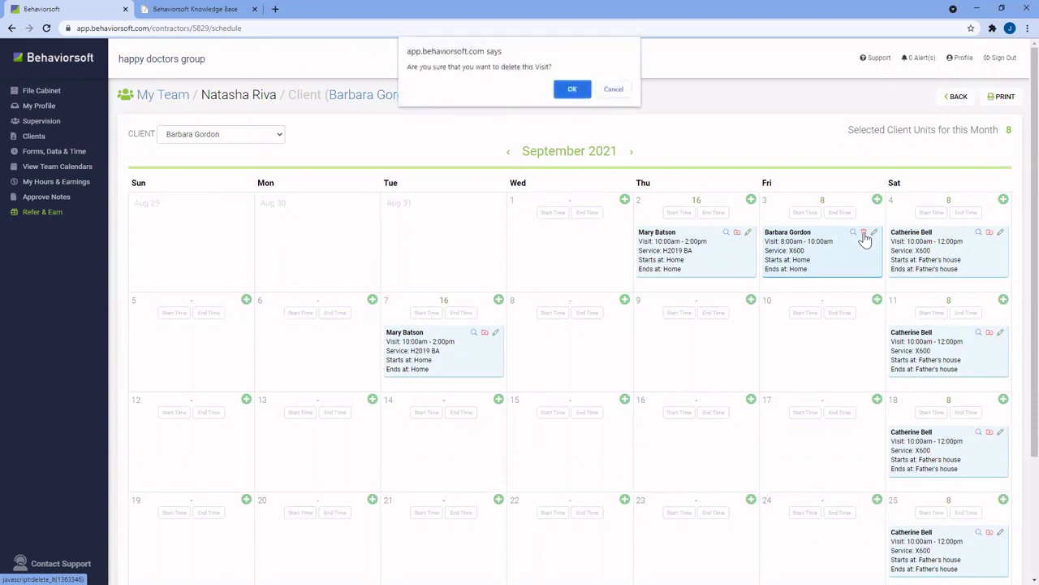
pyautogui.click(562, 92)
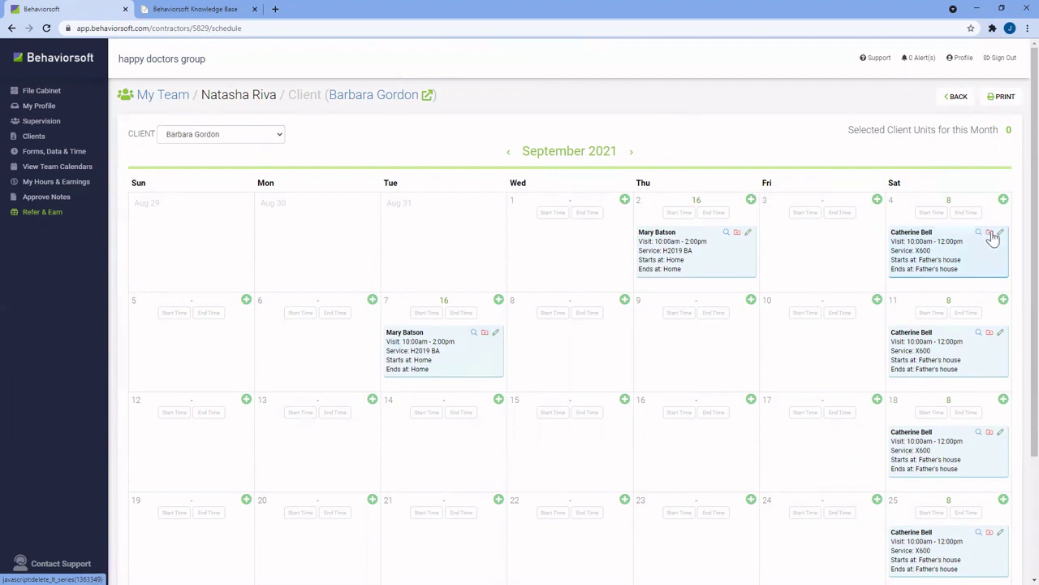
pyautogui.click(990, 233)
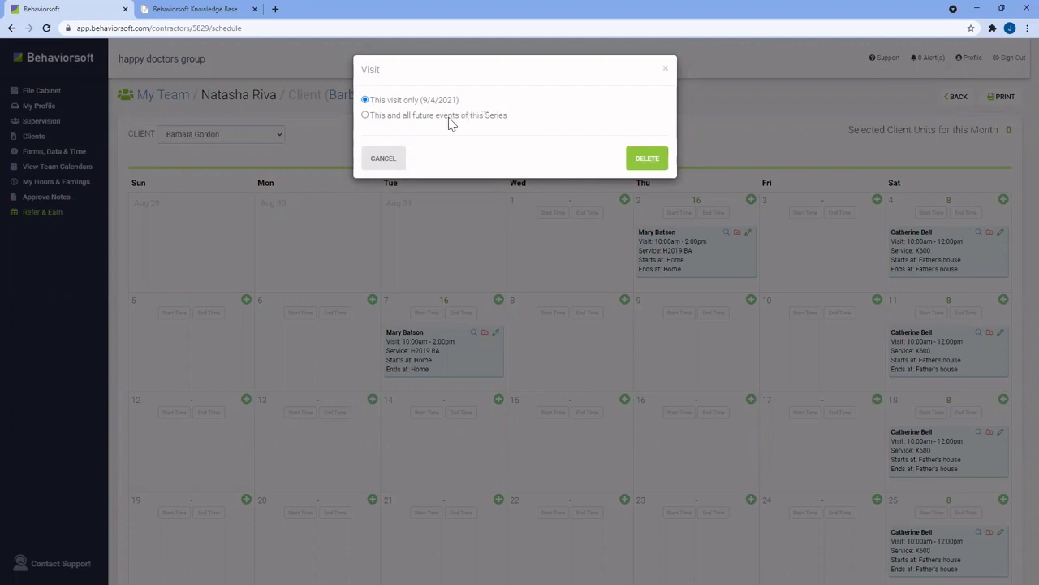
pyautogui.click(641, 161)
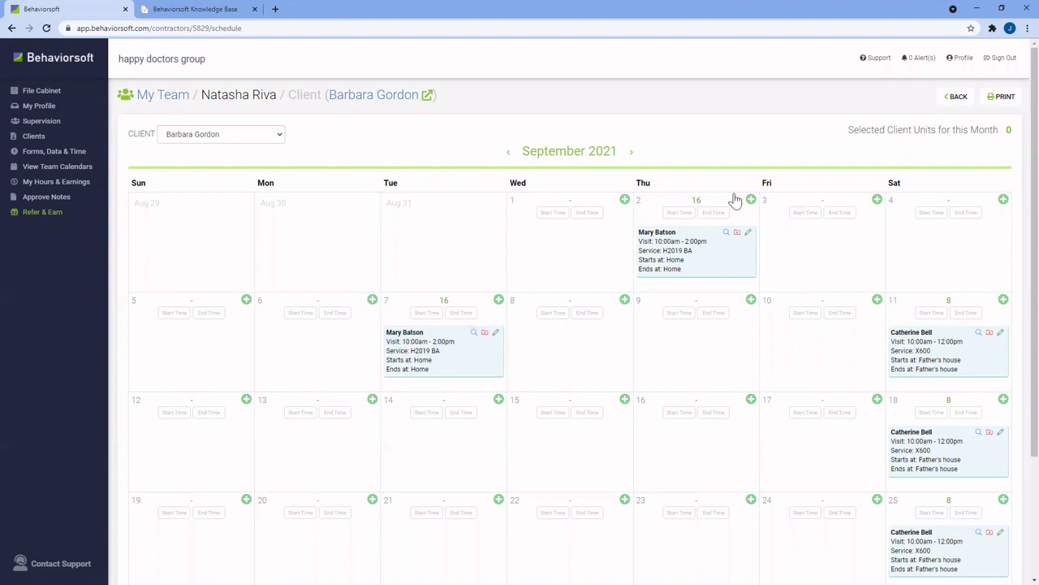
# Switch the calendar to the third listed client and schedule a September 3 visit from 8:00 AM to 12:00 PM
pyautogui.click(278, 135)
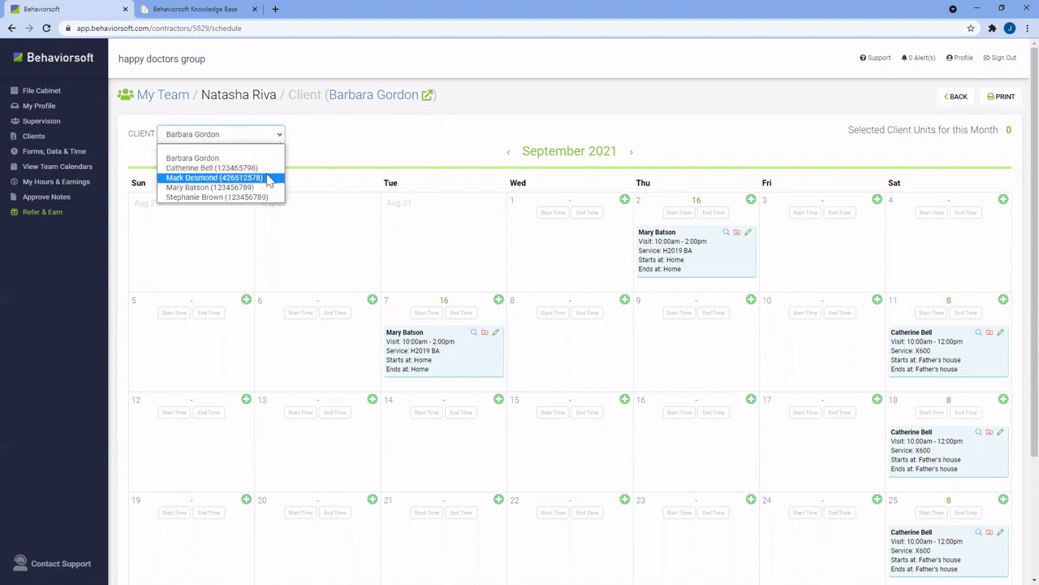
pyautogui.click(267, 179)
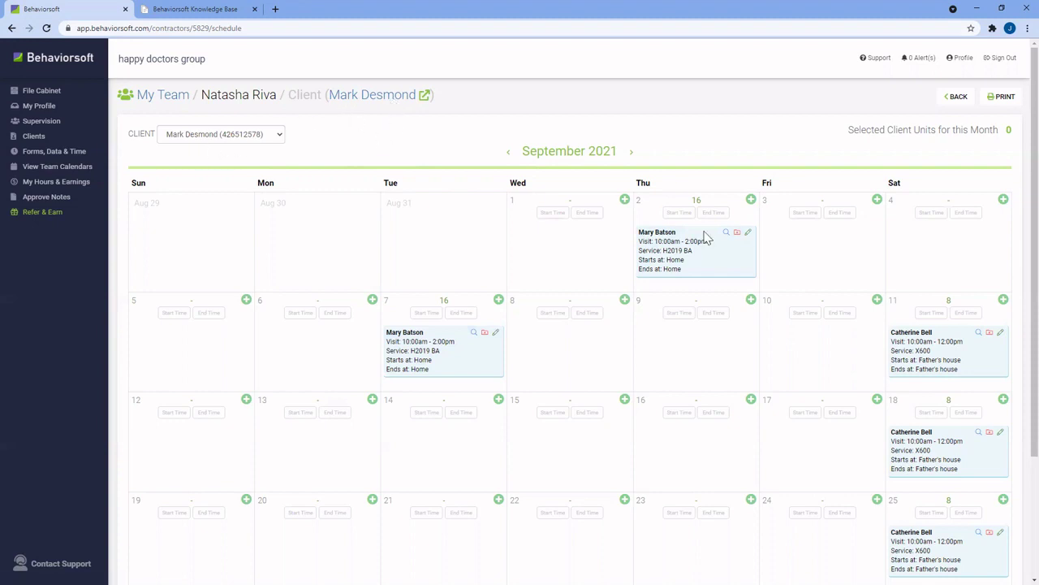
pyautogui.click(804, 213)
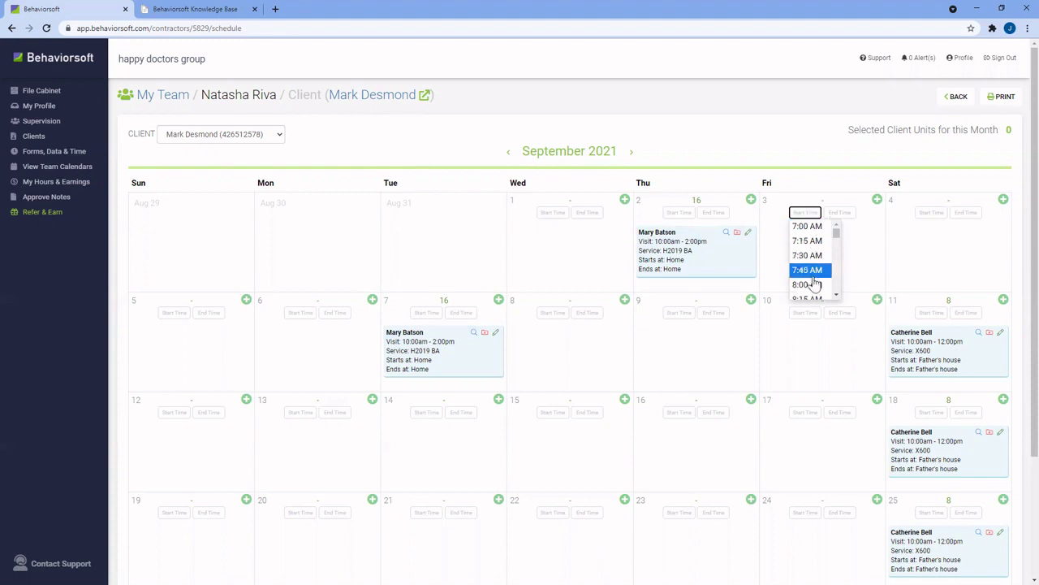
pyautogui.click(817, 287)
pyautogui.click(832, 212)
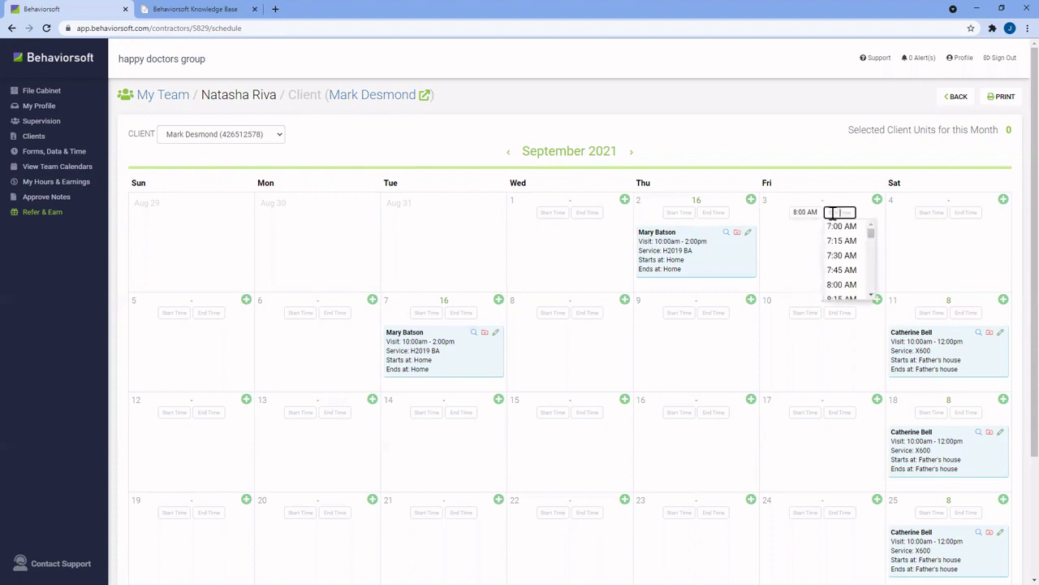
pyautogui.scroll(-5, 849, 262)
pyautogui.scroll(-2, 848, 262)
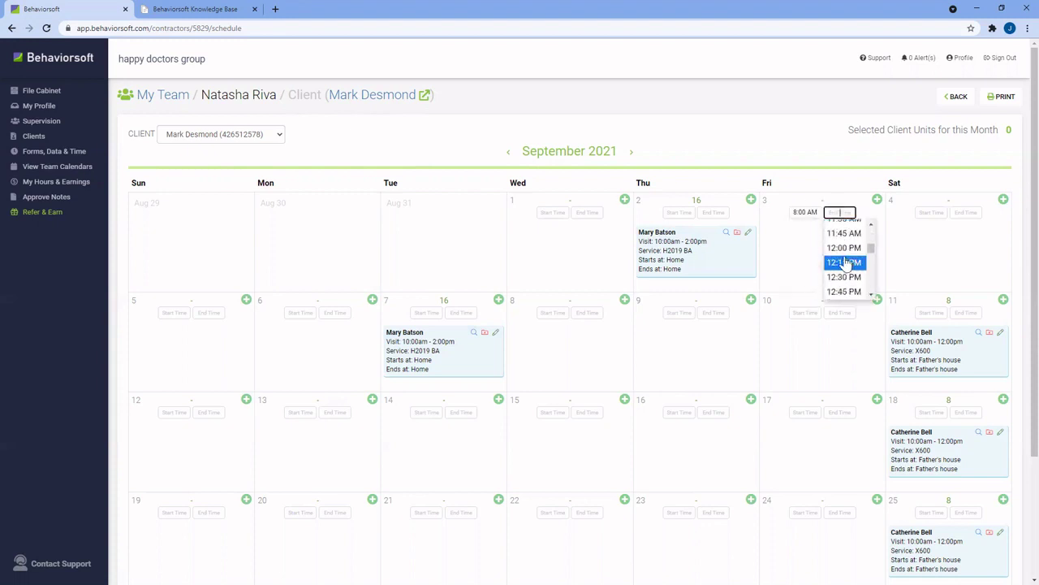
pyautogui.click(848, 261)
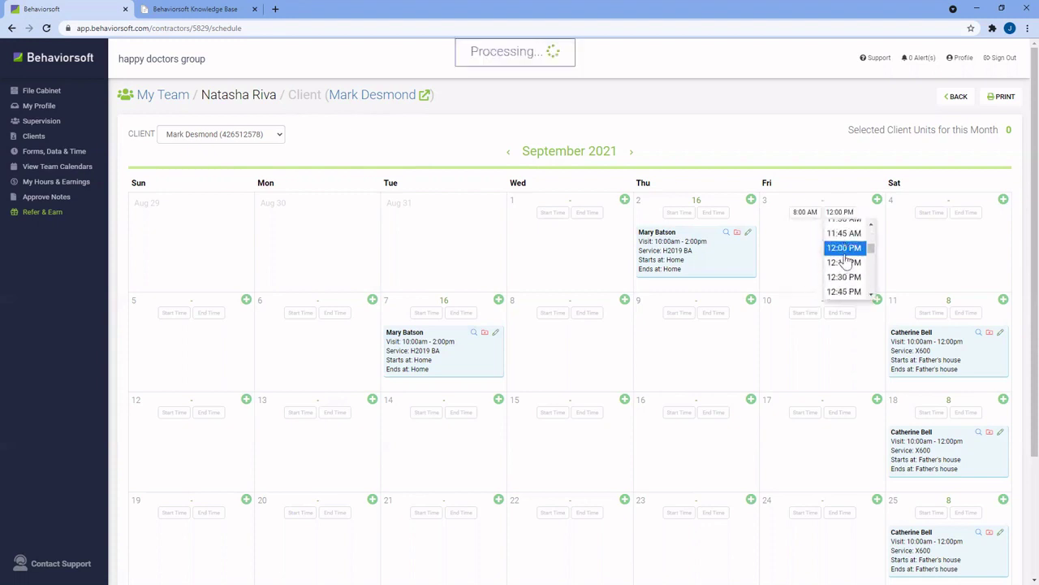
# Add a second September 3 visit for the same client from 12:00 PM to 2:00 PM
pyautogui.click(804, 213)
pyautogui.scroll(-6, 806, 251)
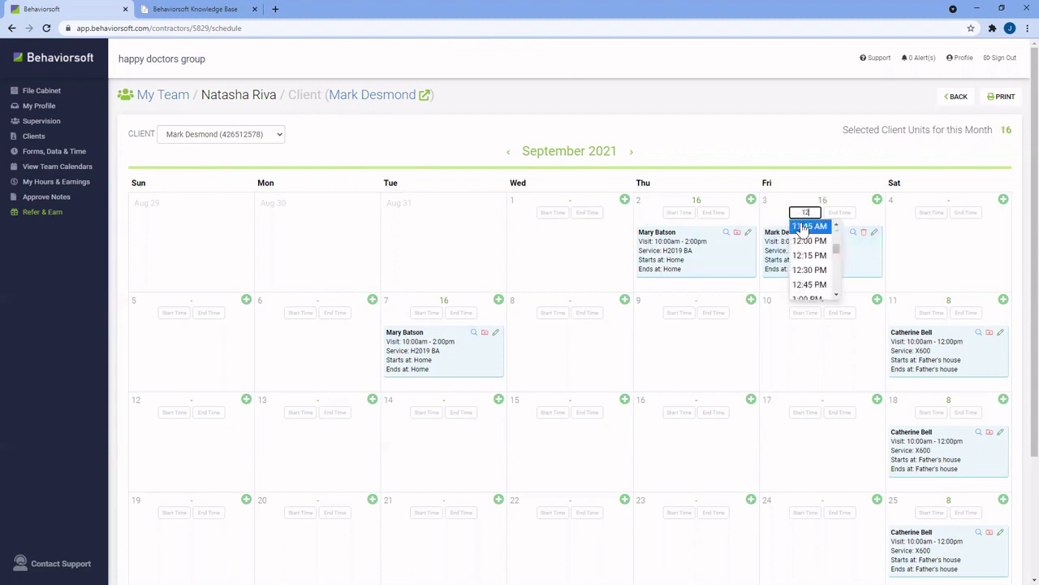
pyautogui.click(806, 237)
pyautogui.click(829, 213)
pyautogui.scroll(-8, 841, 244)
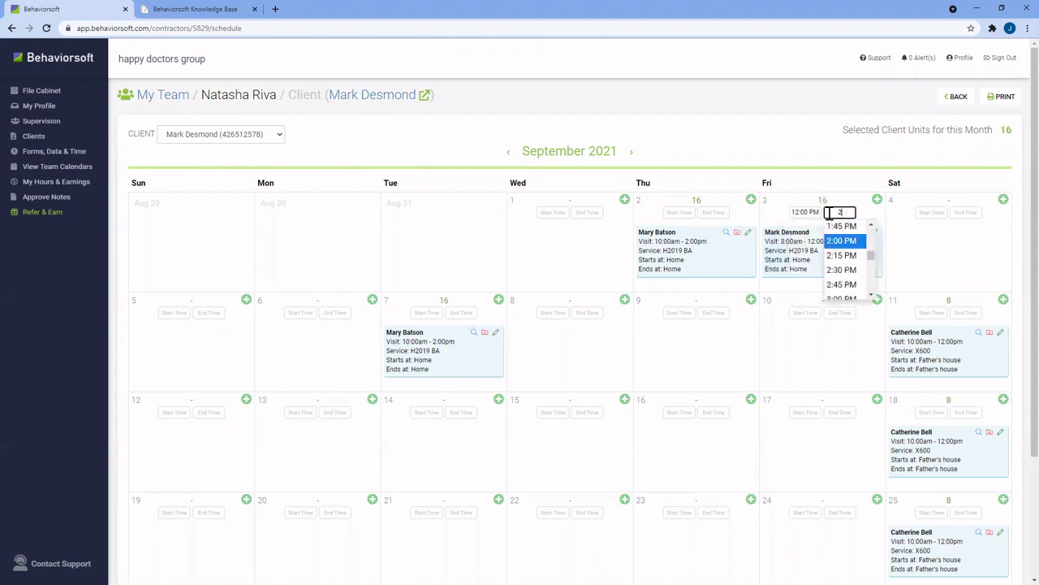
pyautogui.click(841, 240)
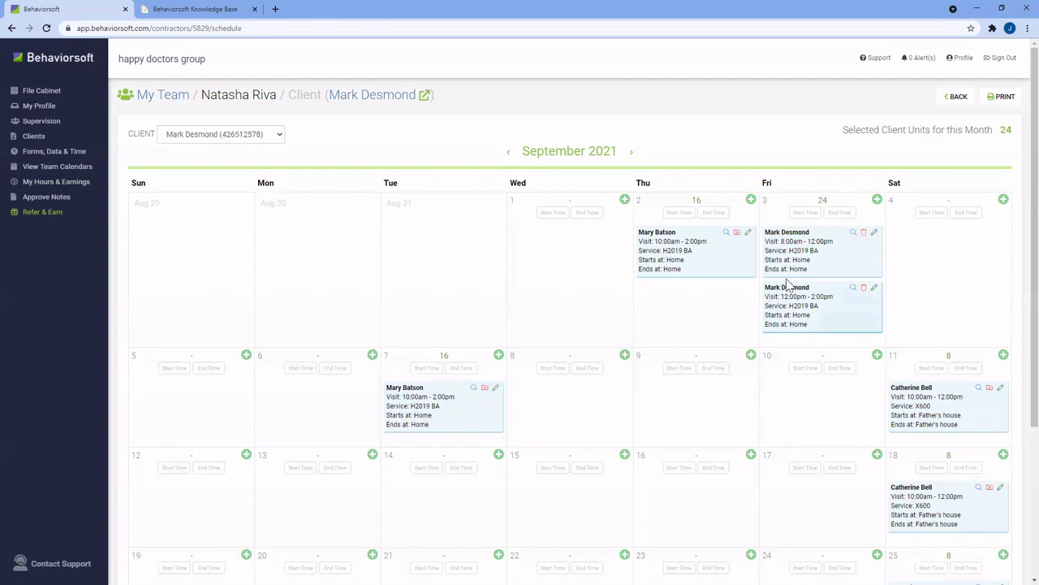
# Edit the 12:00 PM to 2:00 PM visit to mark it as Training/Supervision and save it
pyautogui.click(874, 288)
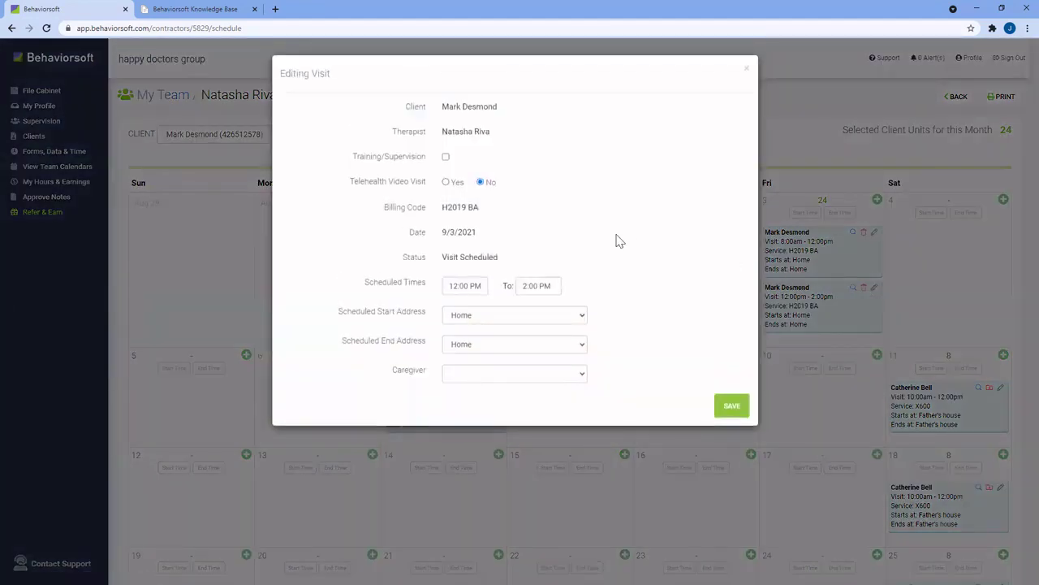
pyautogui.click(446, 158)
pyautogui.click(729, 406)
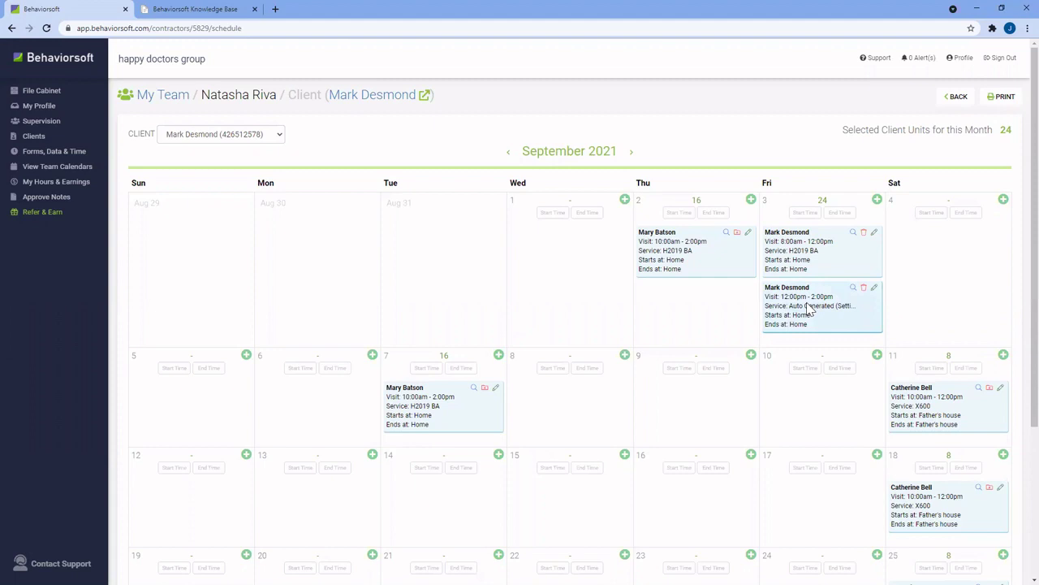
# Open My Profile in a new browser tab to view its Training/Supervision records, and bring up the Supervision page
pyautogui.rightClick(60, 108)
pyautogui.click(73, 116)
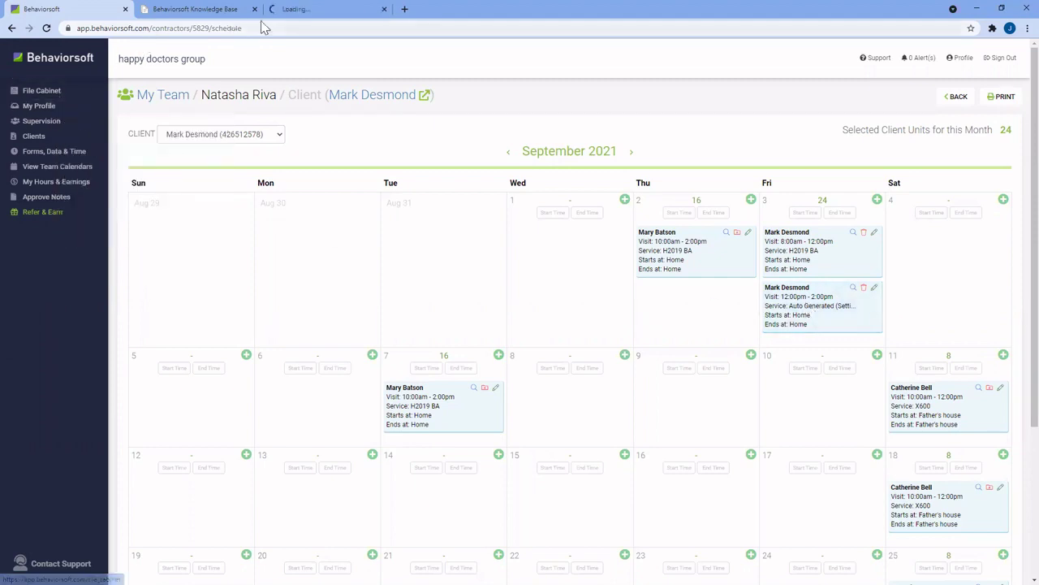
pyautogui.click(306, 12)
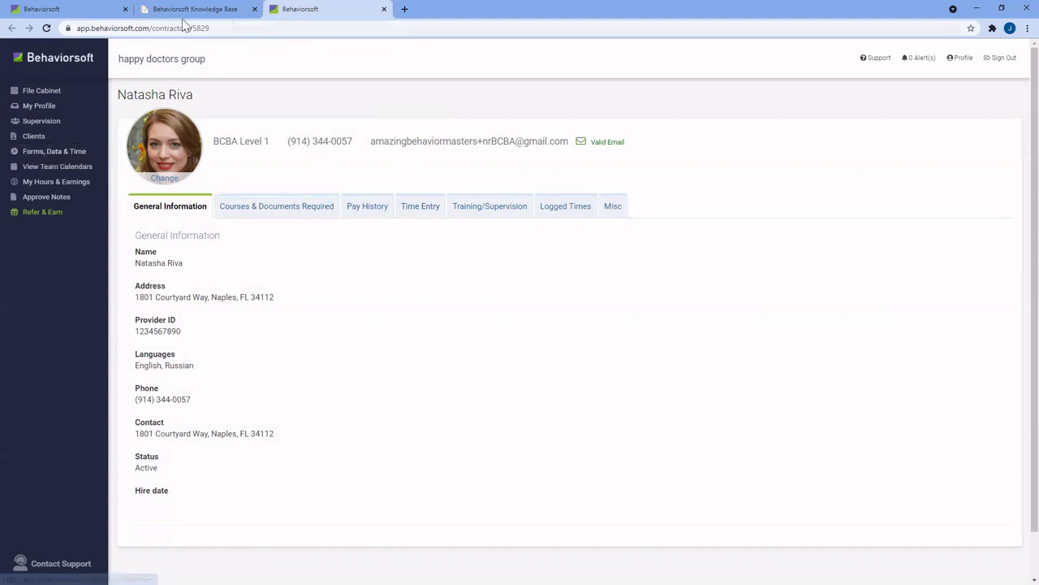
pyautogui.click(463, 205)
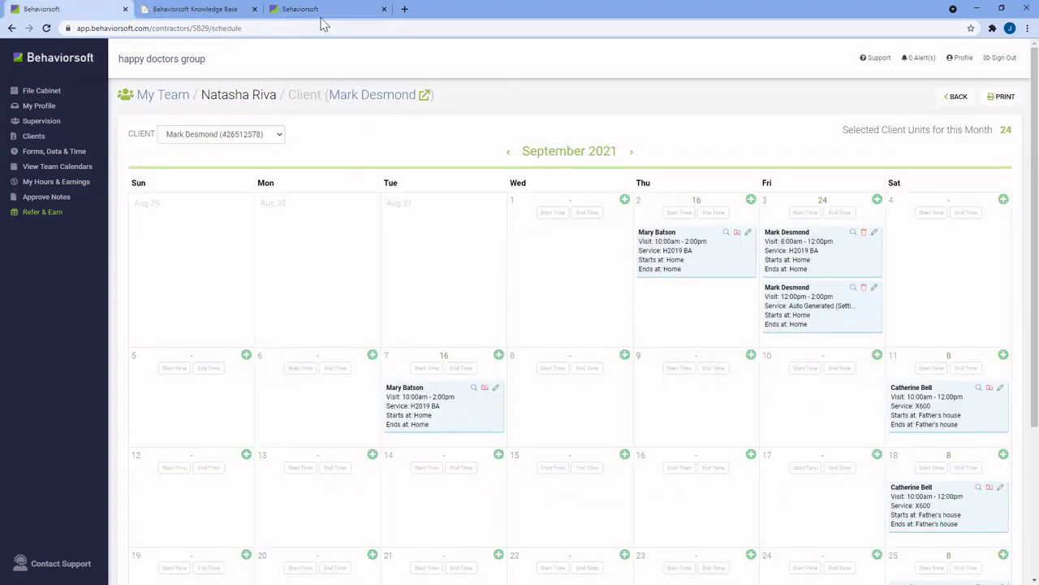
pyautogui.click(322, 16)
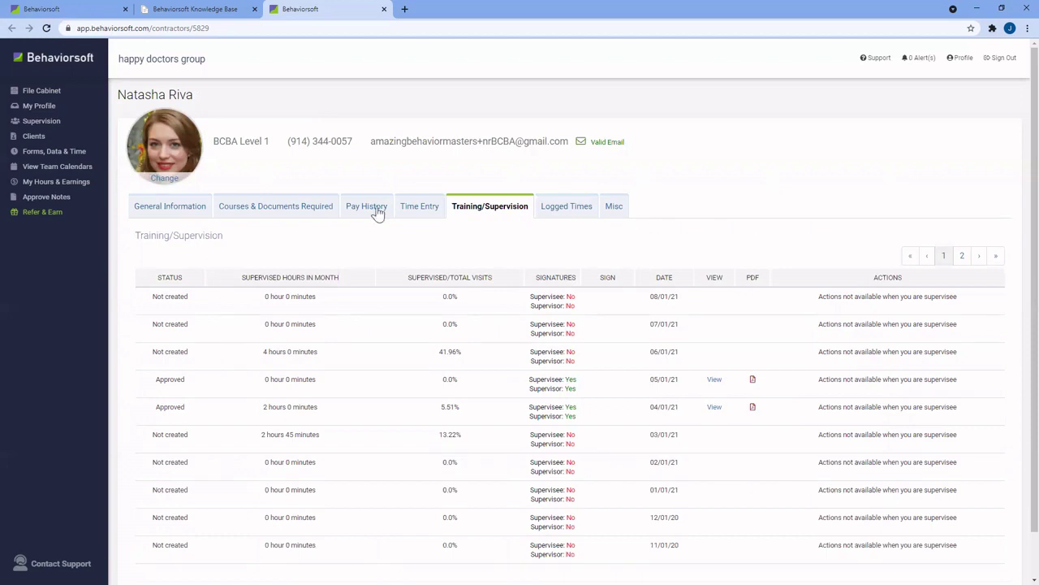
pyautogui.click(47, 130)
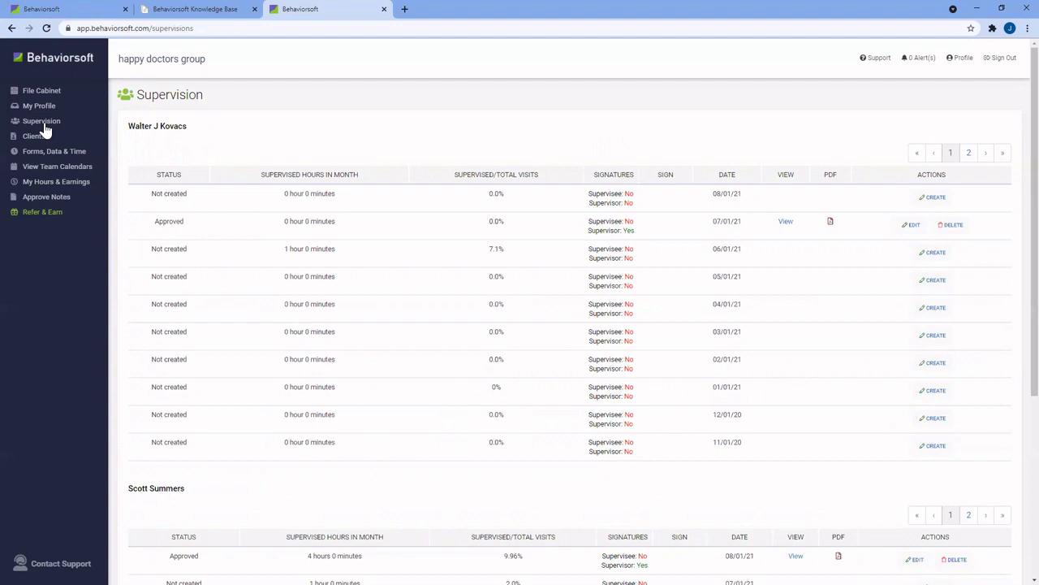
# Examine the monthly supervision tables of both supervisees on the Supervision page, including supervised hours, statuses and signatures
pyautogui.moveTo(128, 127); pyautogui.dragTo(197, 130)
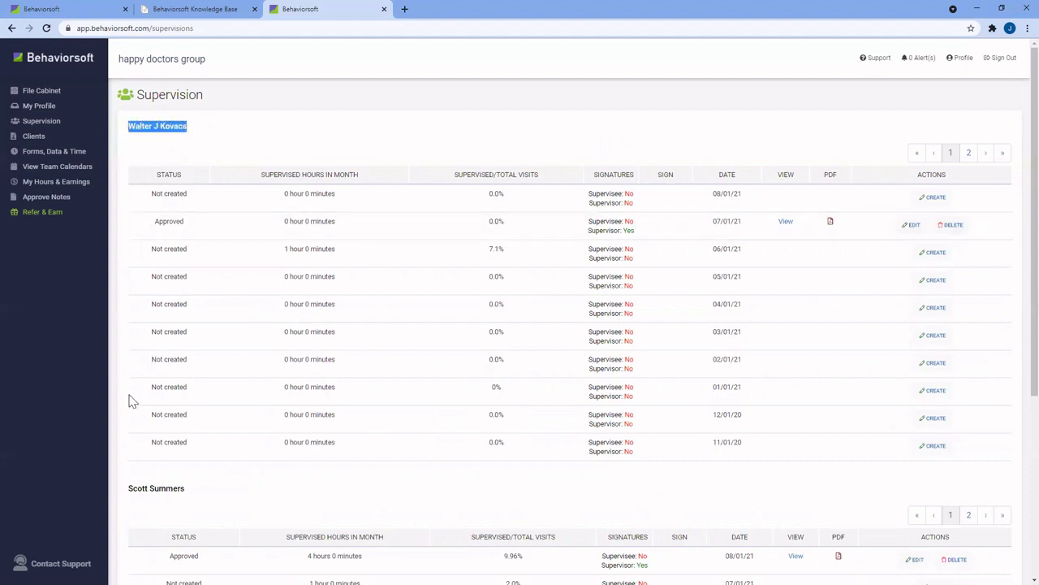
pyautogui.moveTo(126, 490); pyautogui.dragTo(195, 493)
pyautogui.scroll(-2, 211, 470)
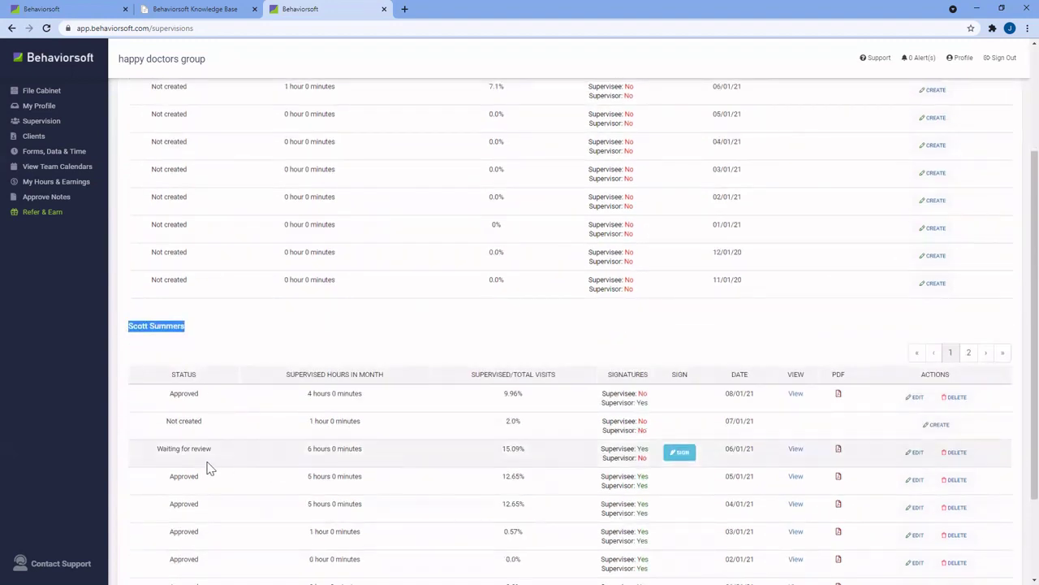
pyautogui.scroll(2, 207, 468)
pyautogui.click(73, 106)
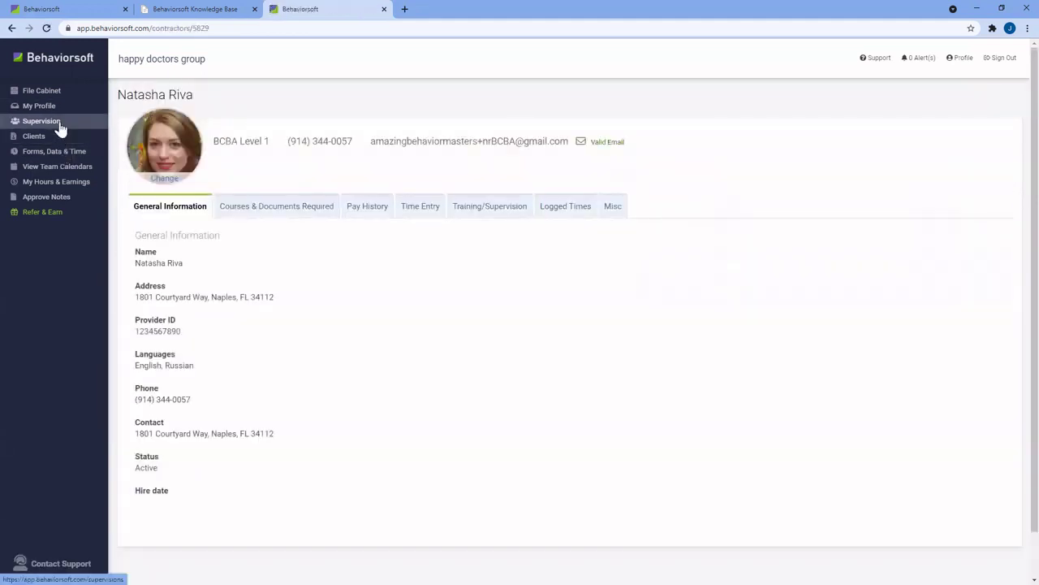
pyautogui.click(41, 121)
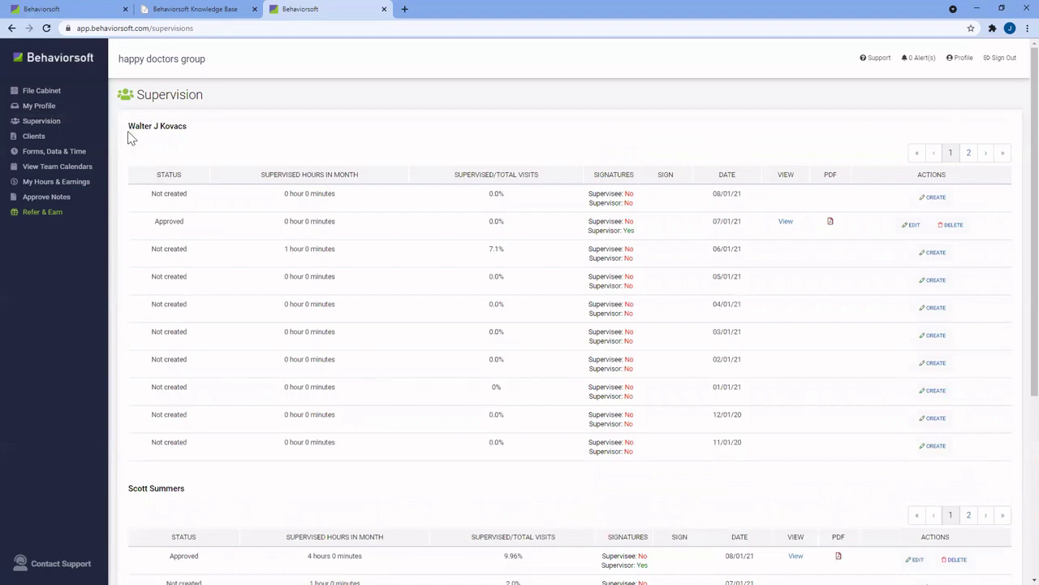
pyautogui.moveTo(128, 130); pyautogui.dragTo(187, 131)
pyautogui.scroll(-2, 162, 446)
pyautogui.scroll(-3, 203, 385)
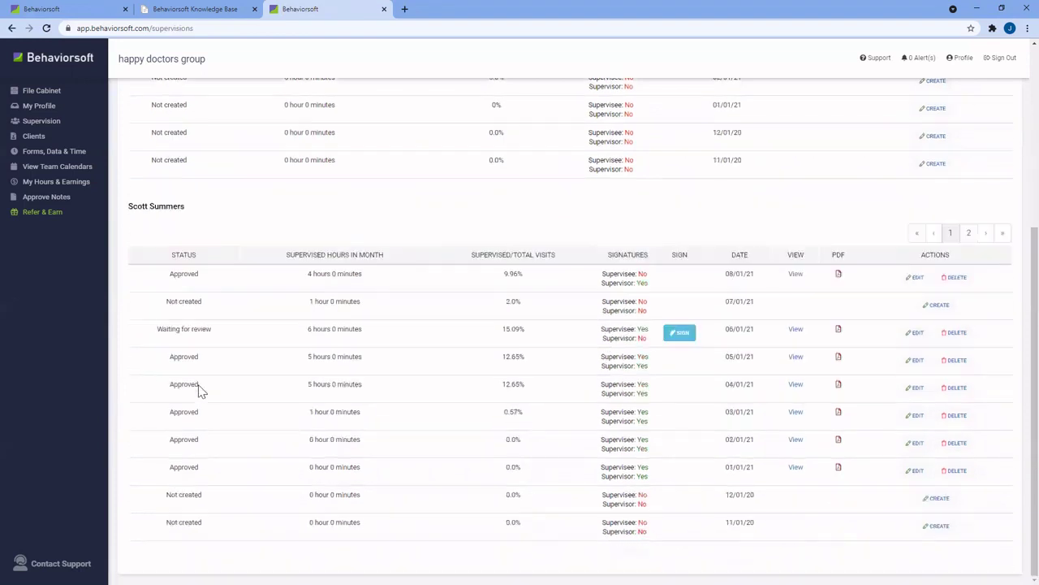
pyautogui.scroll(5, 199, 385)
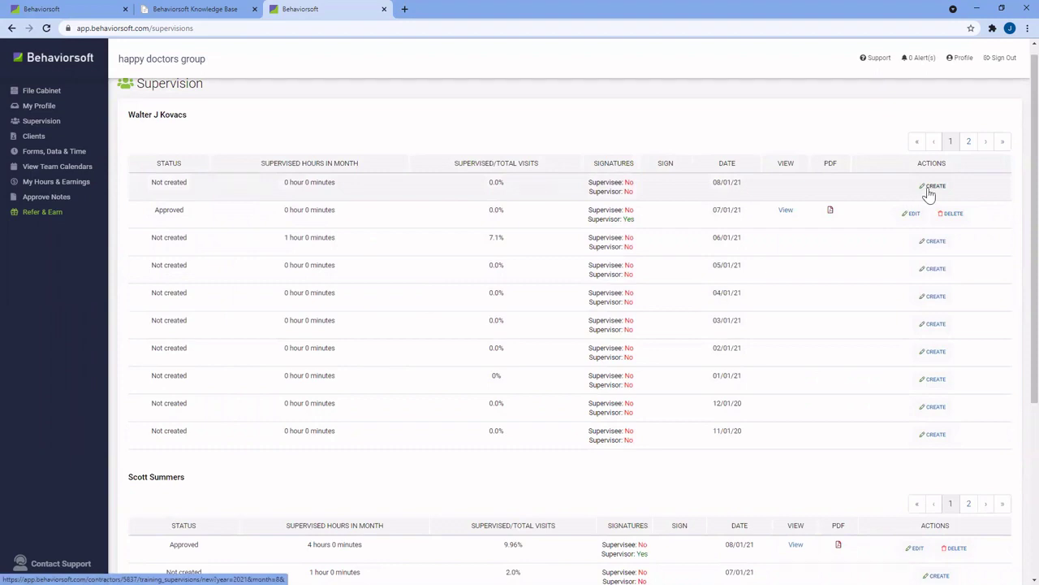
# Delete the second supervisee's 08/01/21 supervision record and confirm the deletion
pyautogui.scroll(-2, 930, 193)
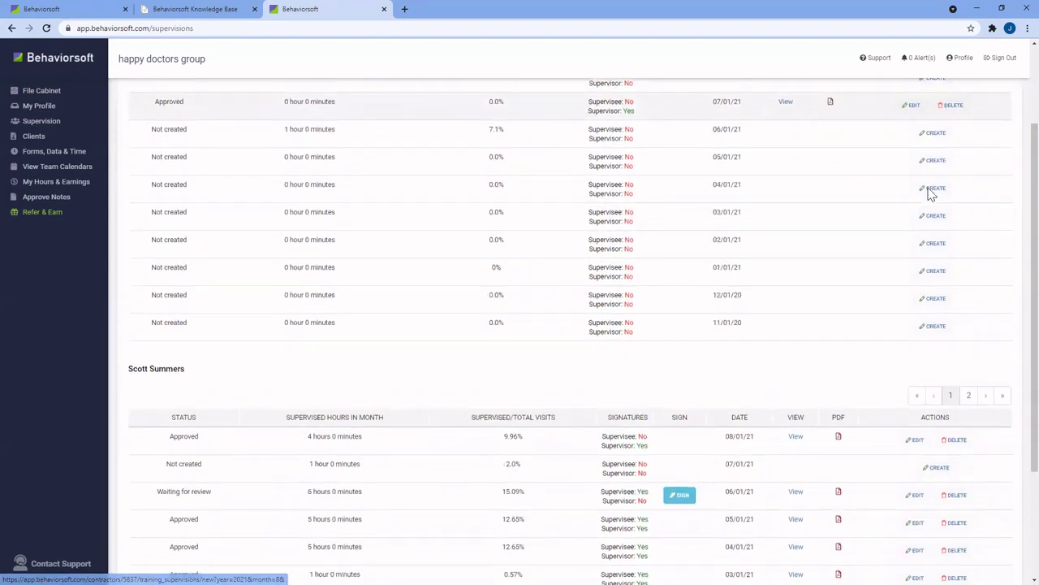
pyautogui.click(954, 440)
pyautogui.click(565, 98)
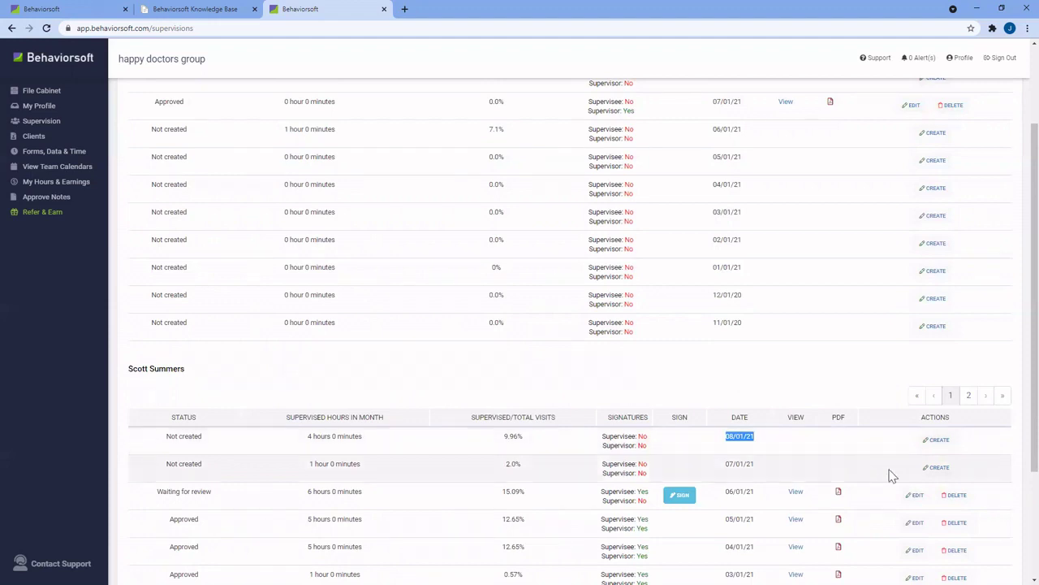
# Open the second supervisee's 08/01/21 creation form to examine its visit table, Training and Supervision options and Documents reviewed checklist, and close it
pyautogui.click(939, 440)
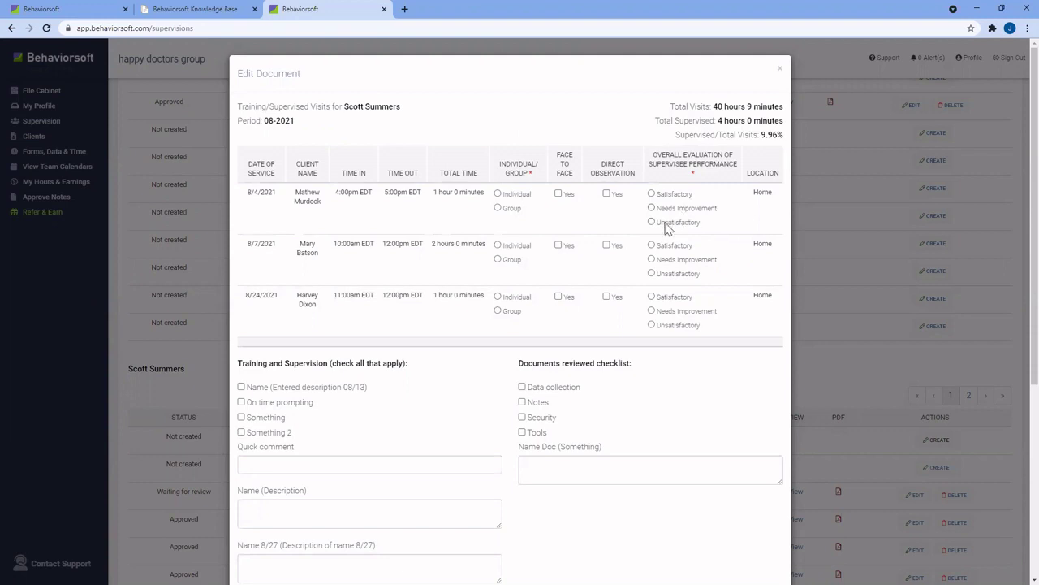
pyautogui.scroll(-1, 633, 244)
pyautogui.moveTo(233, 312); pyautogui.dragTo(413, 306)
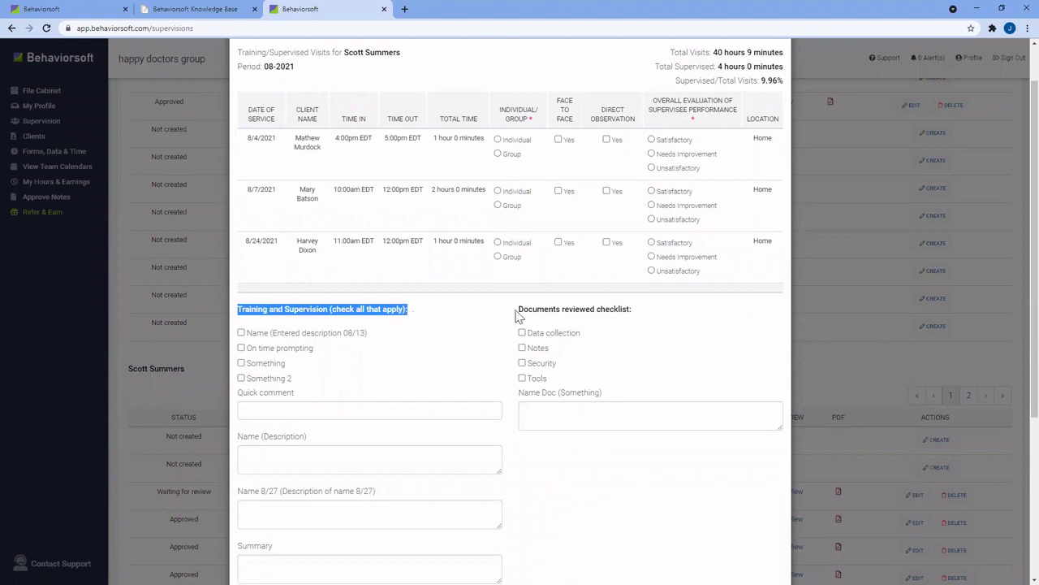
pyautogui.moveTo(517, 315); pyautogui.dragTo(640, 320)
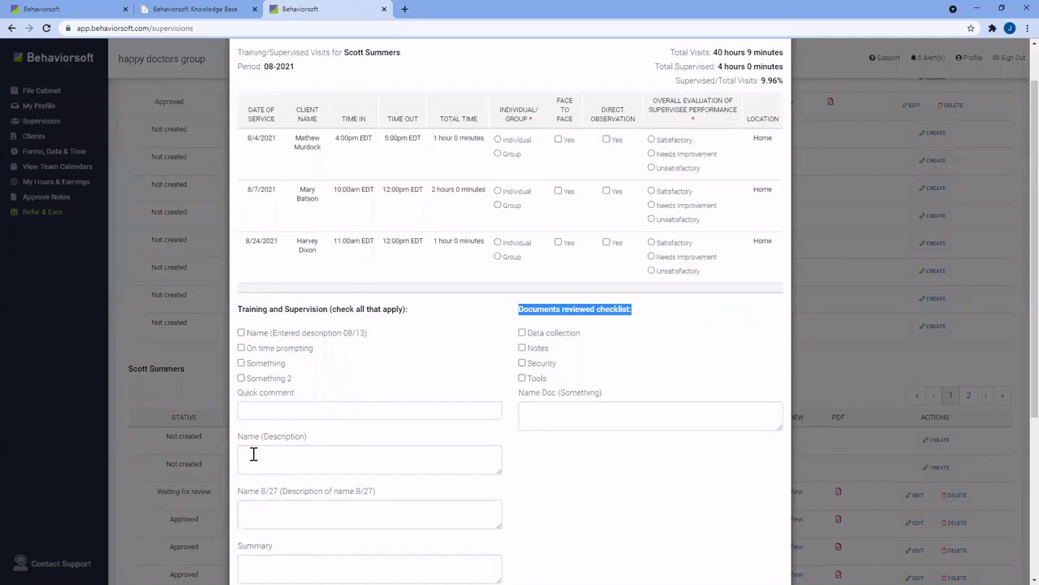
pyautogui.click(159, 378)
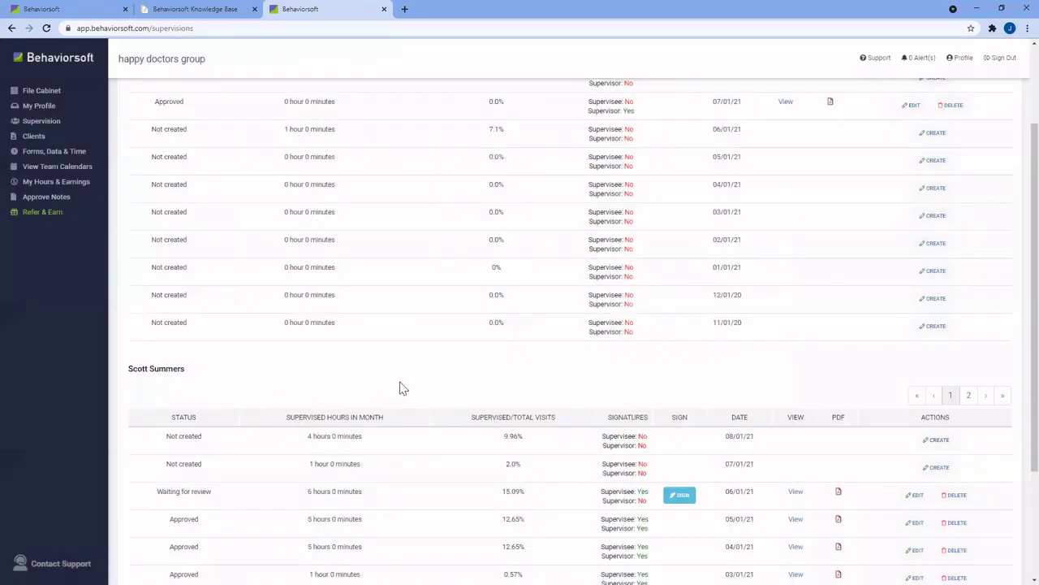
# Submit the second supervisee's 08-2021 supervision form: 8/4 Group, Unsatisfactory; 8/7 Individual, Face to Face, Satisfactory; 8/24 Individual, Direct Observation, Satisfactory
pyautogui.click(936, 439)
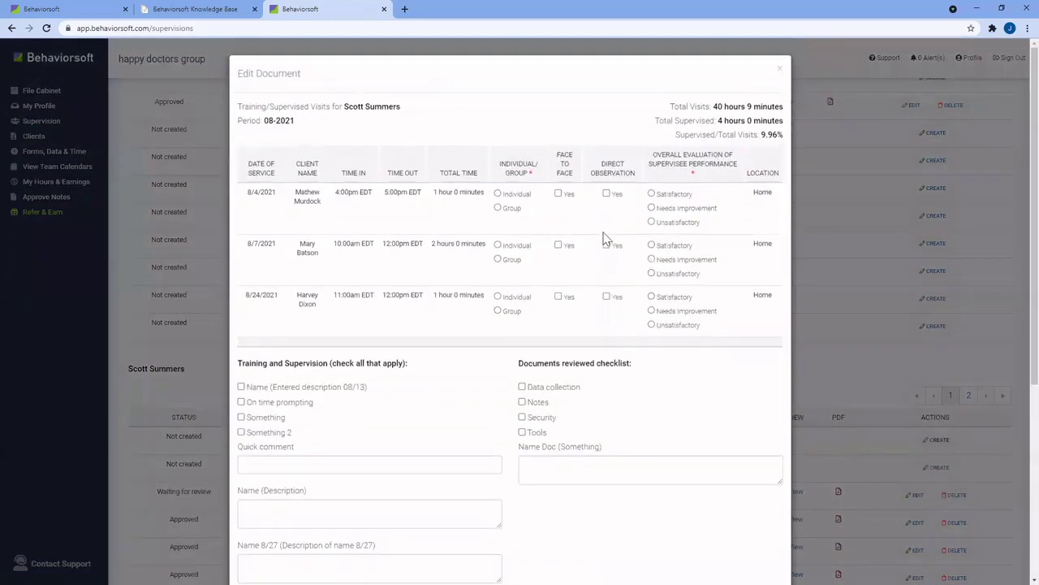
pyautogui.click(558, 246)
pyautogui.click(498, 245)
pyautogui.click(518, 208)
pyautogui.click(607, 296)
pyautogui.click(517, 297)
pyautogui.click(652, 297)
pyautogui.click(664, 223)
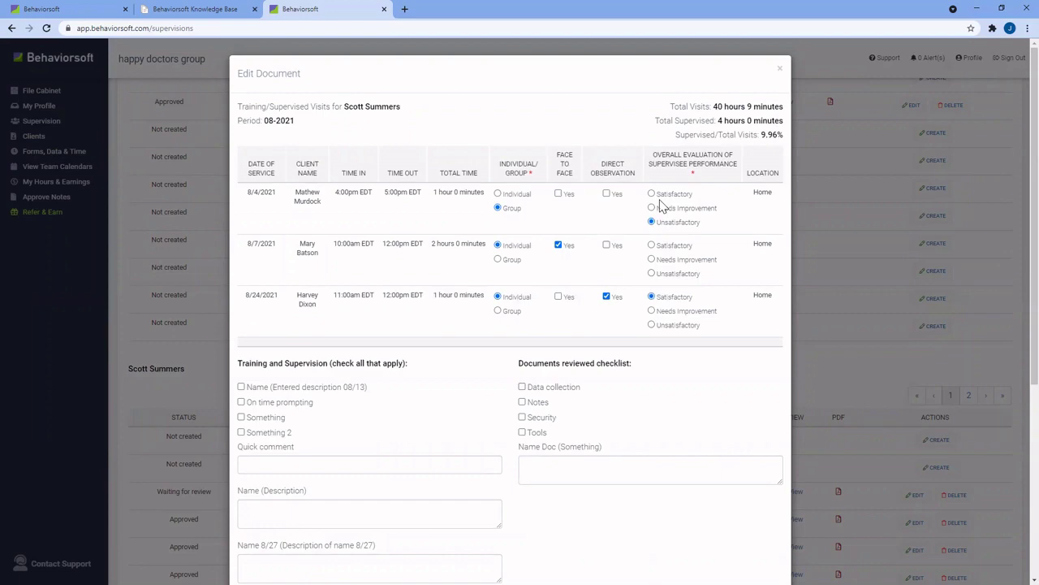
pyautogui.click(658, 245)
pyautogui.scroll(-4, 659, 284)
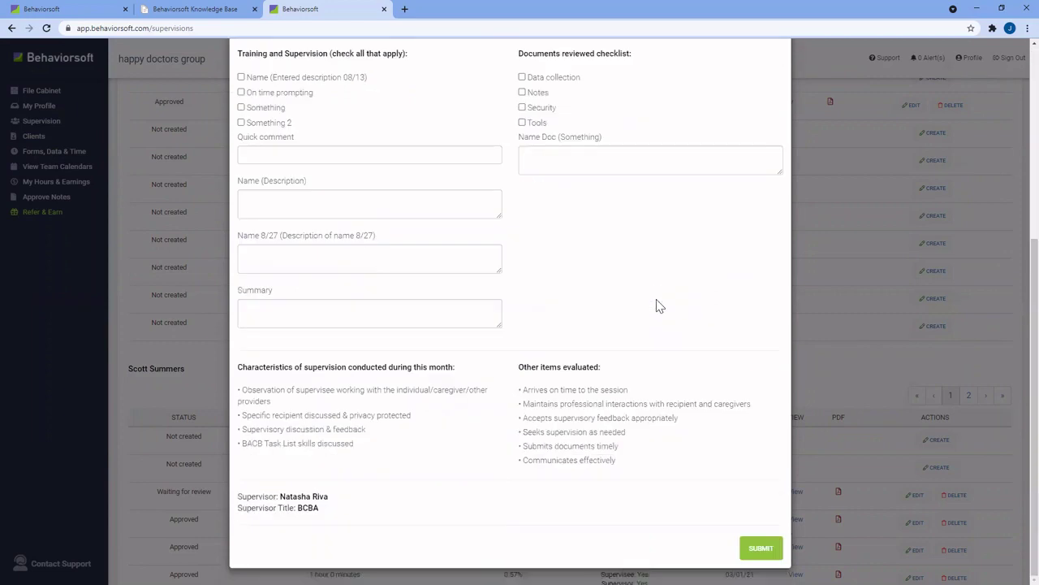
pyautogui.click(760, 547)
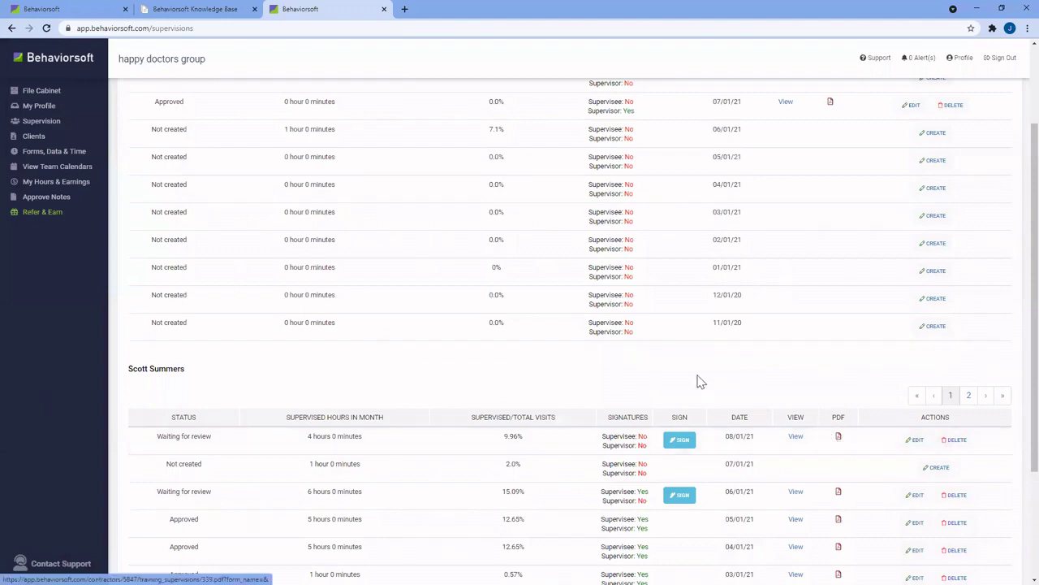
# Review the second supervisee's 08/01/21 supervision document, sign it as supervisor and close it
pyautogui.click(680, 441)
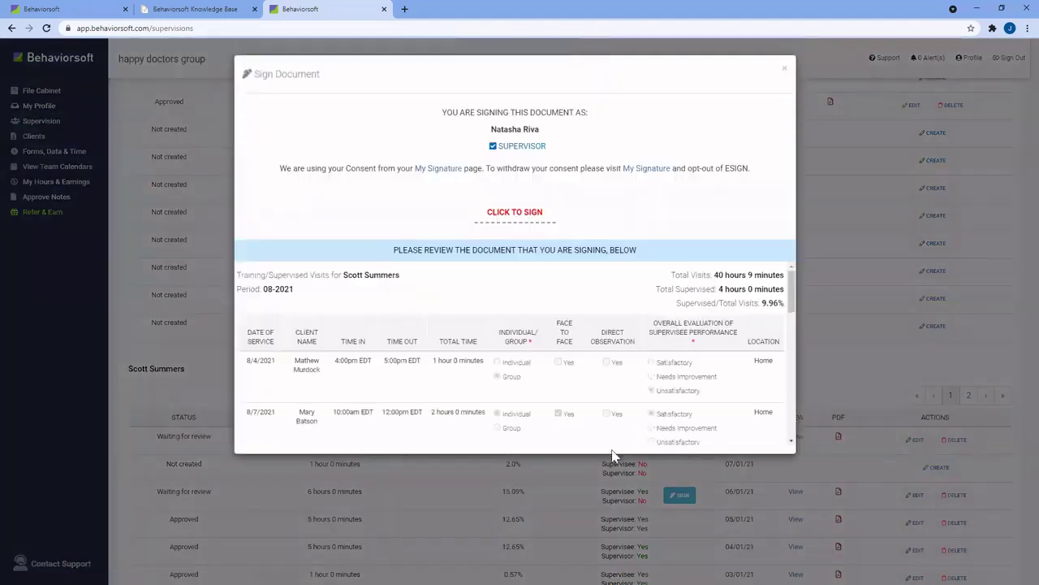
pyautogui.scroll(-8, 577, 329)
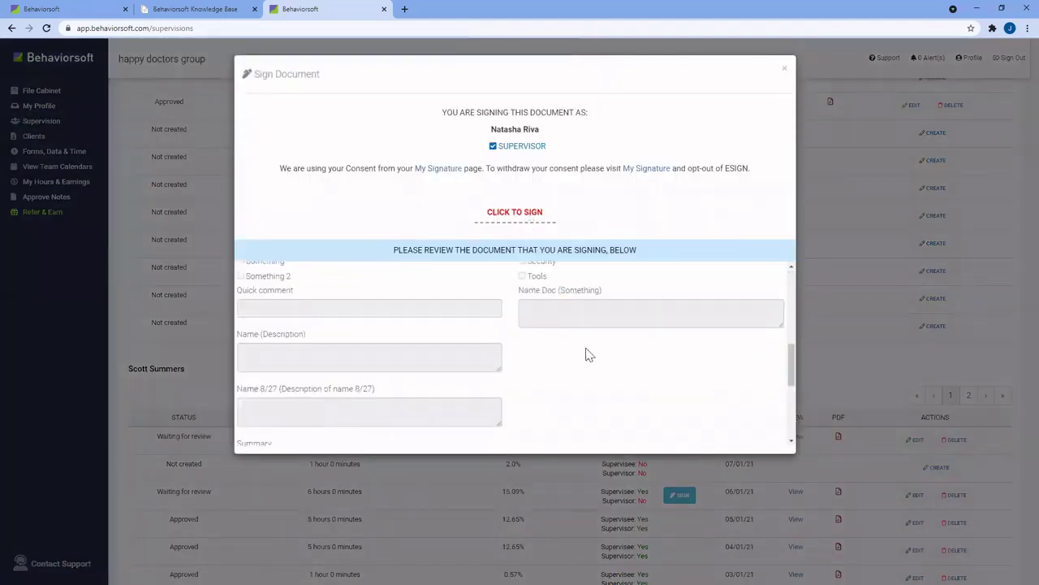
pyautogui.scroll(-3, 528, 358)
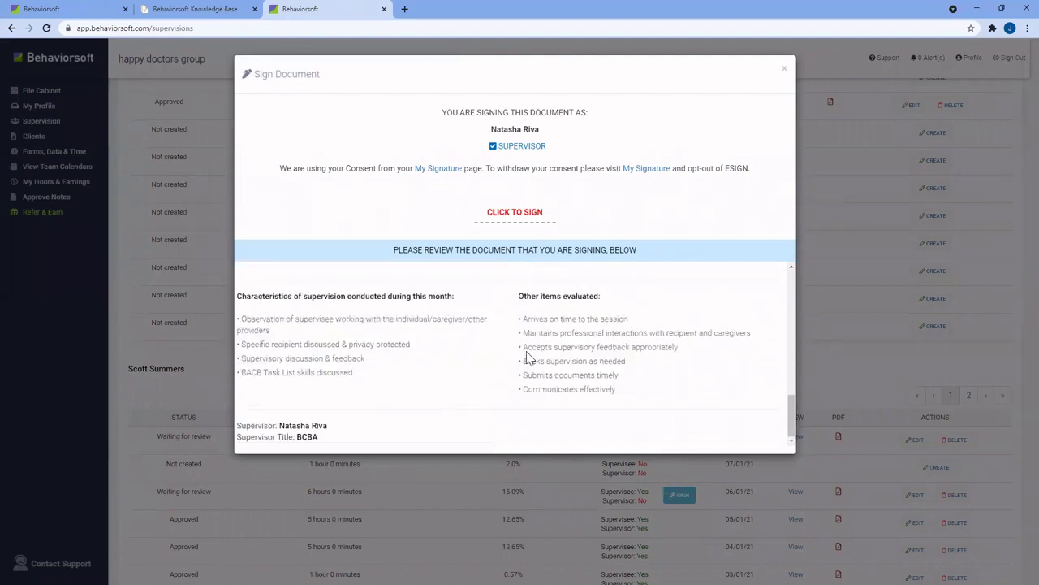
pyautogui.scroll(15, 528, 358)
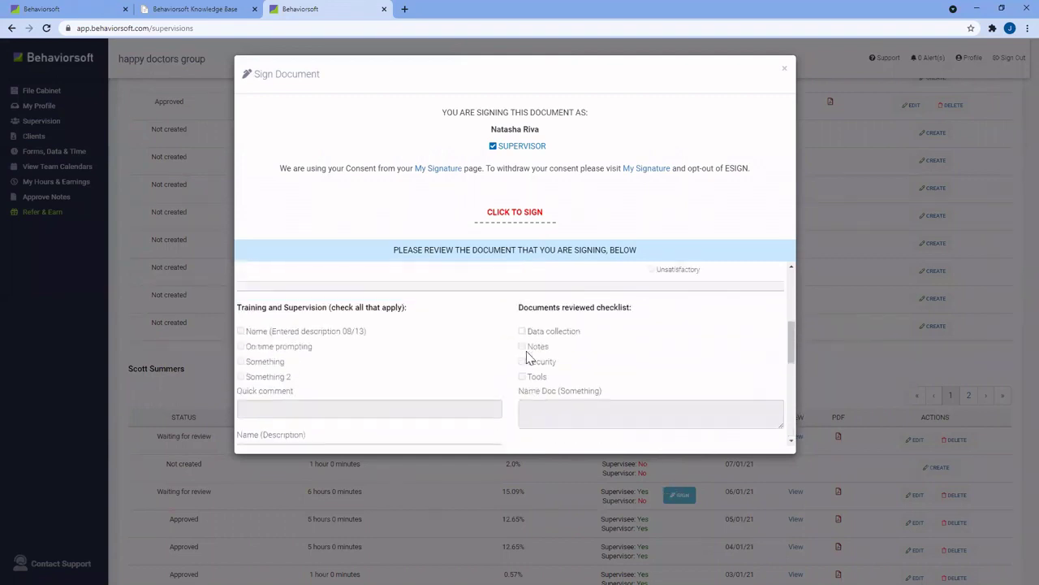
pyautogui.click(533, 218)
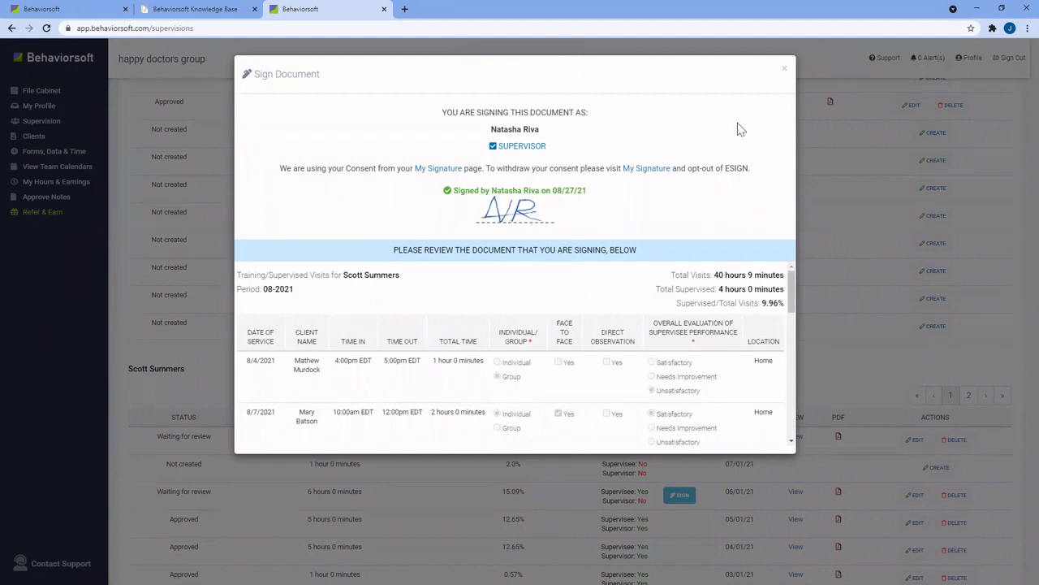
pyautogui.click(785, 69)
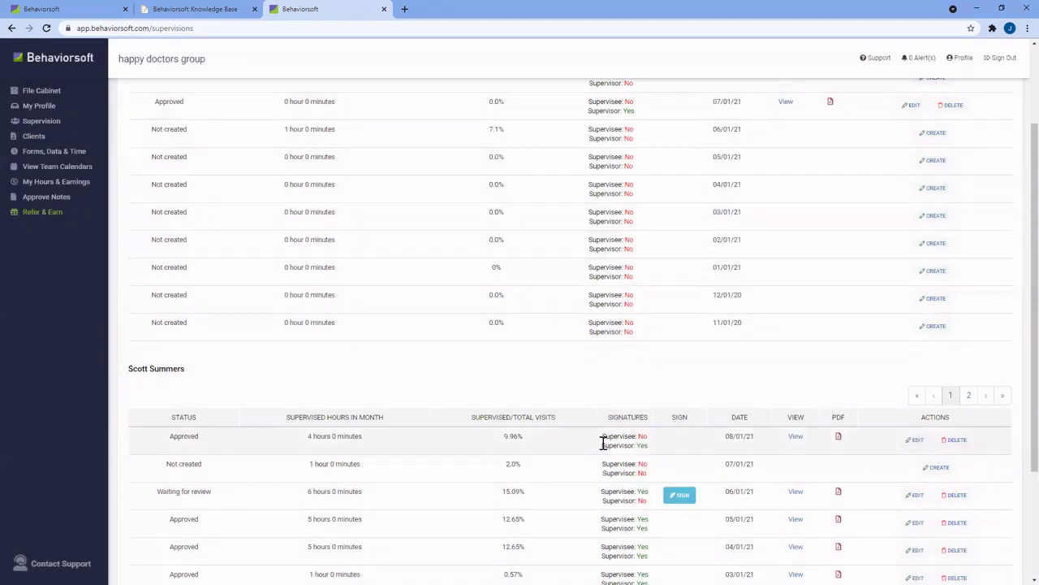
# Examine the supervisor and supervisee signature statuses on the second supervisee's 08/01/21 record
pyautogui.moveTo(601, 445); pyautogui.dragTo(645, 446)
pyautogui.click(397, 367)
pyautogui.moveTo(603, 436); pyautogui.dragTo(648, 437)
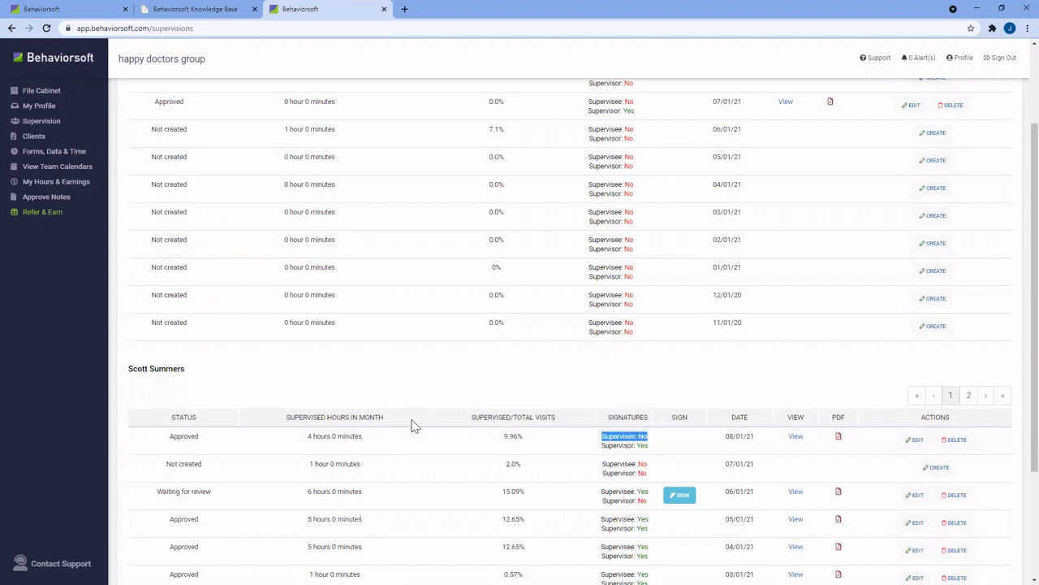
pyautogui.moveTo(130, 368); pyautogui.dragTo(203, 371)
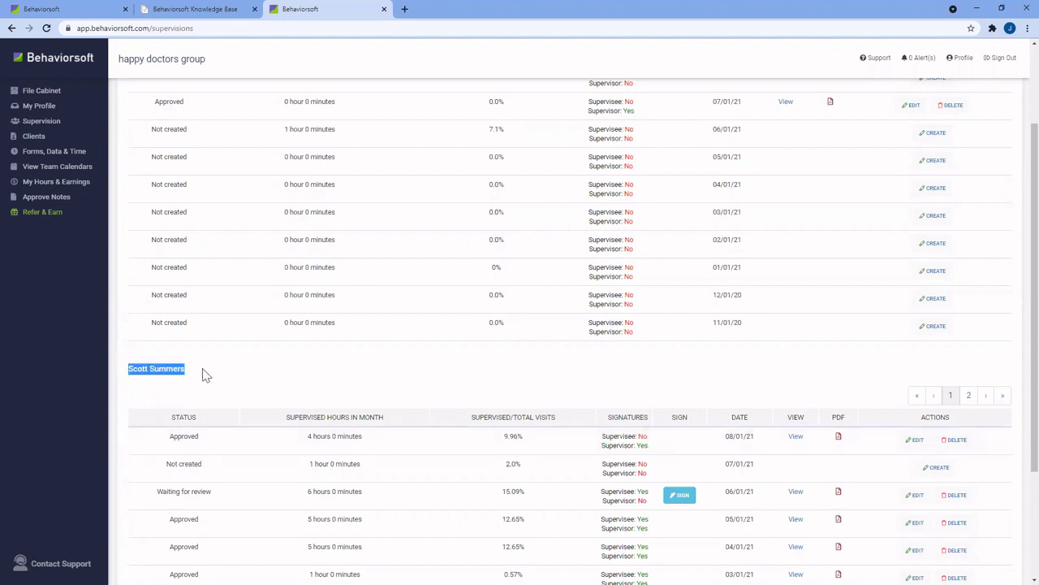
pyautogui.click(661, 391)
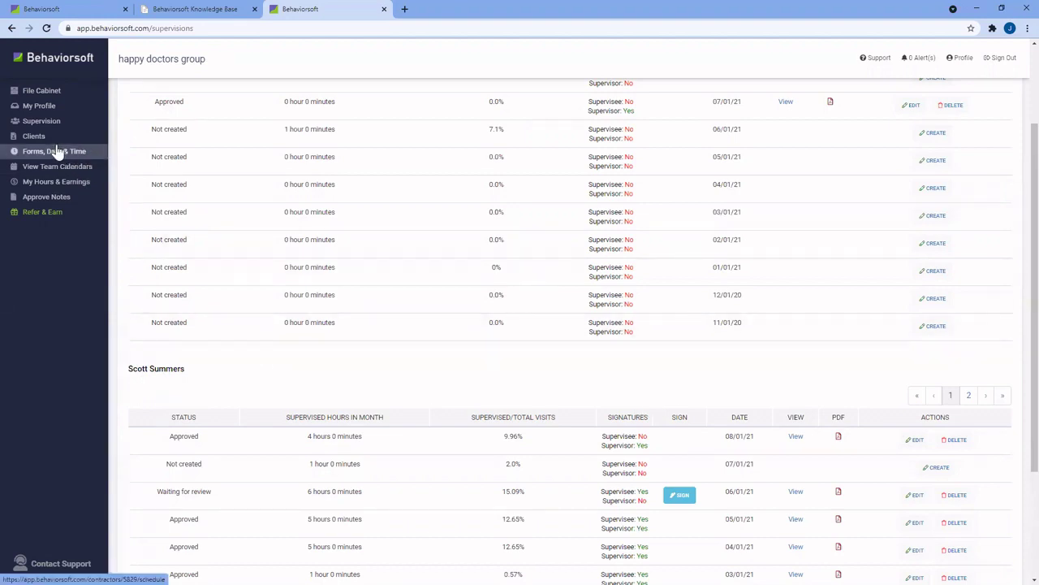
# Return to the calendar and start a September 7 RBT/Assistant progress note for the selected client
pyautogui.click(95, 6)
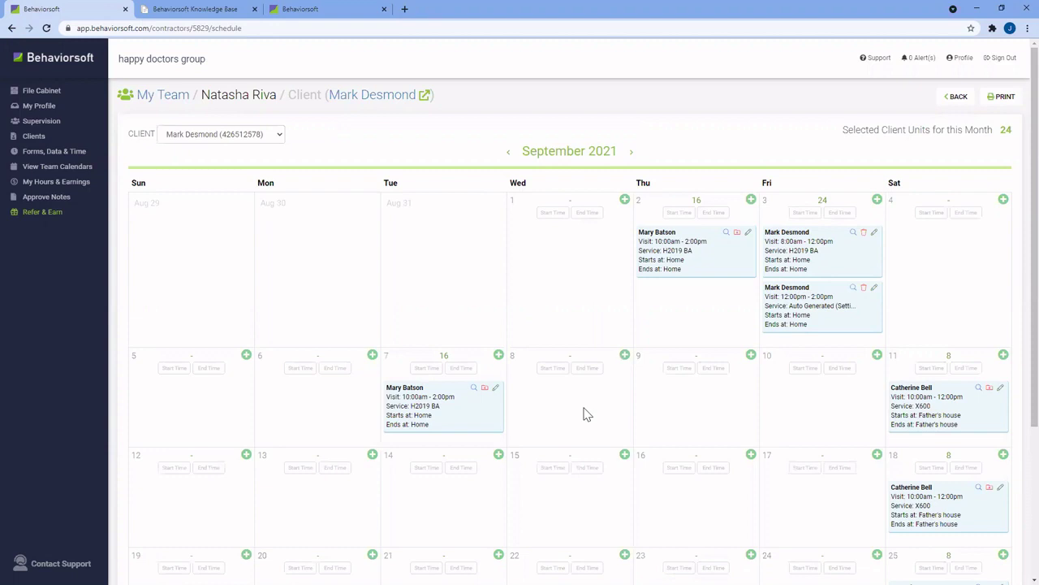
pyautogui.click(498, 357)
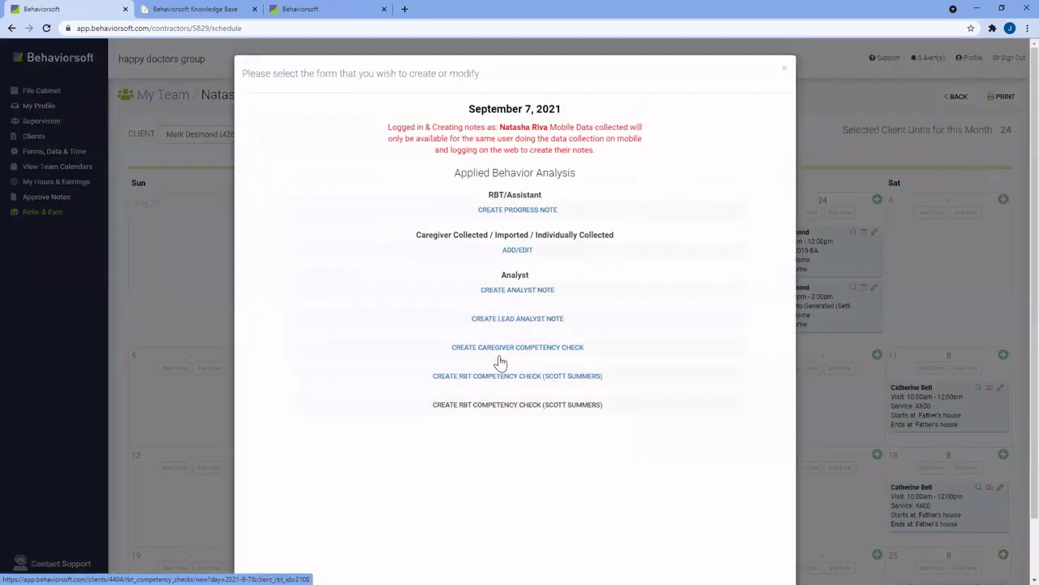
pyautogui.moveTo(510, 197); pyautogui.dragTo(552, 265)
pyautogui.click(620, 193)
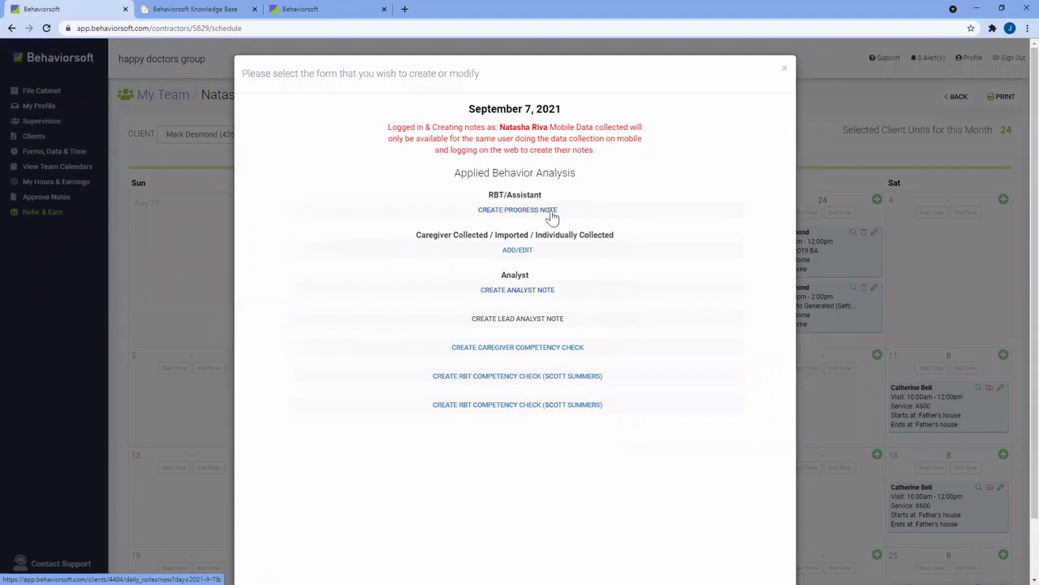
pyautogui.click(517, 209)
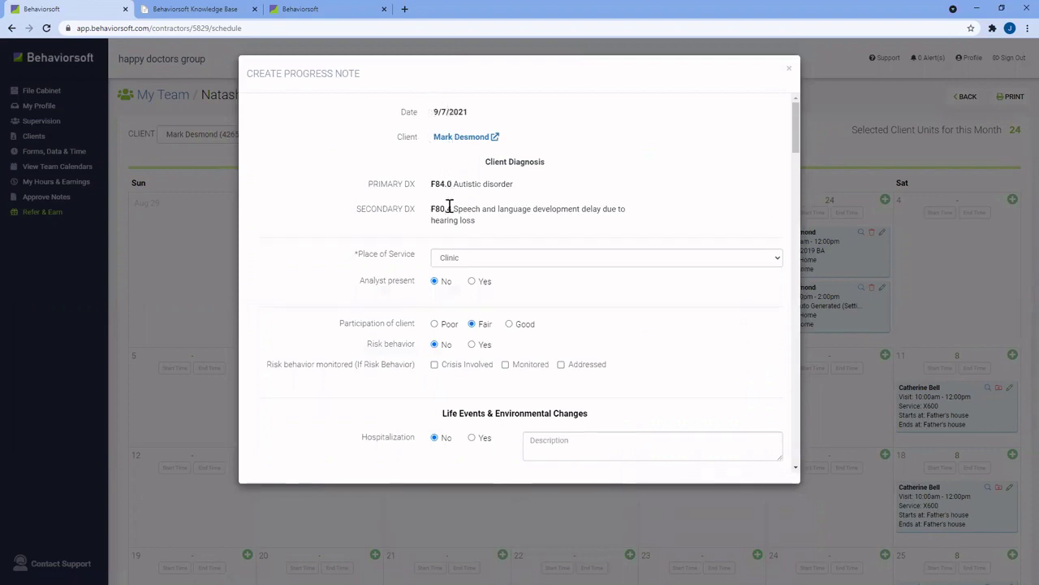
# Check the progress note's place-of-service choices and life events fields, and add an empty row to the medication changes
pyautogui.scroll(-1, 447, 209)
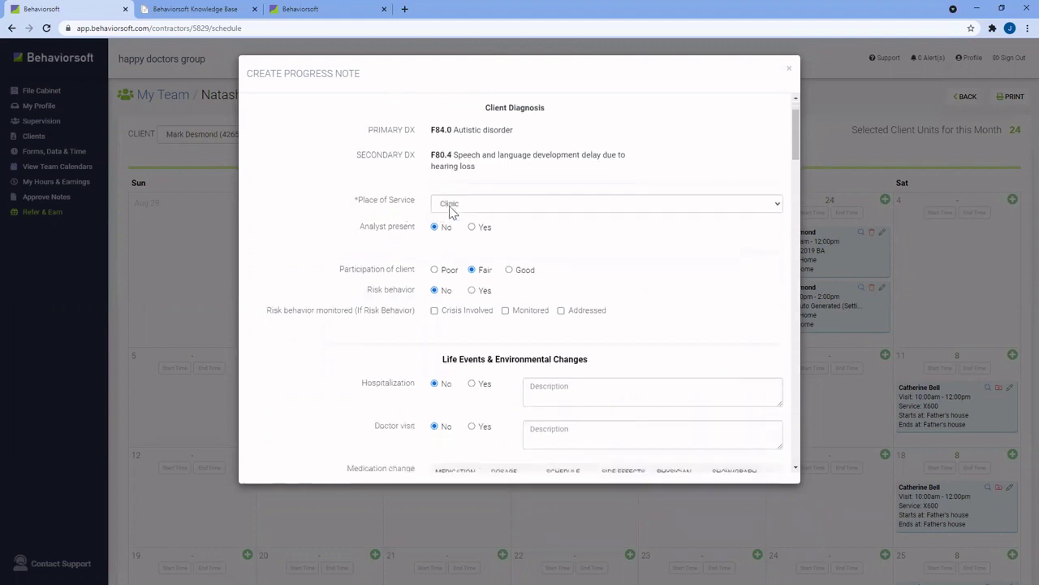
pyautogui.click(449, 205)
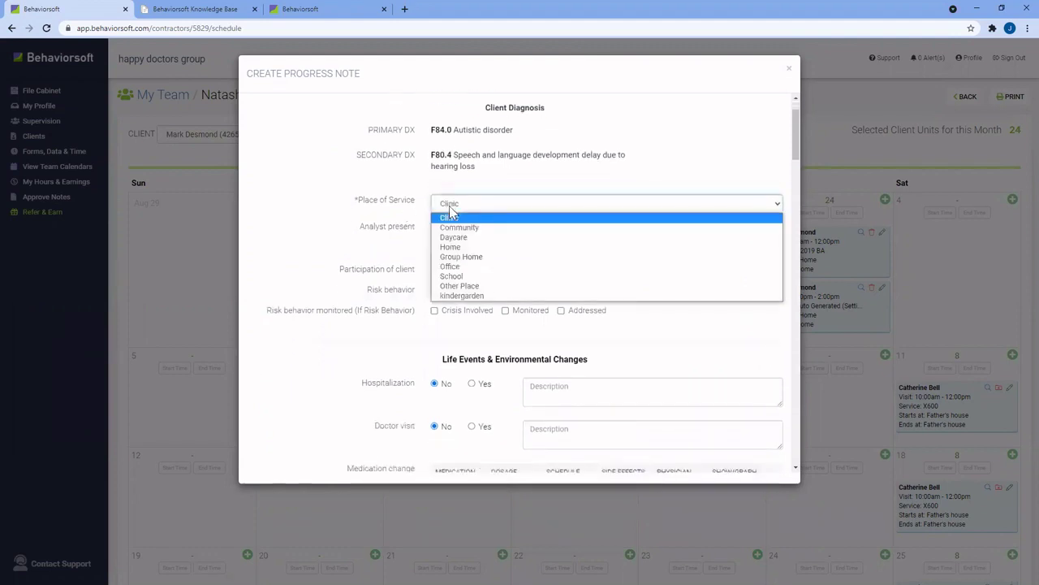
pyautogui.click(413, 241)
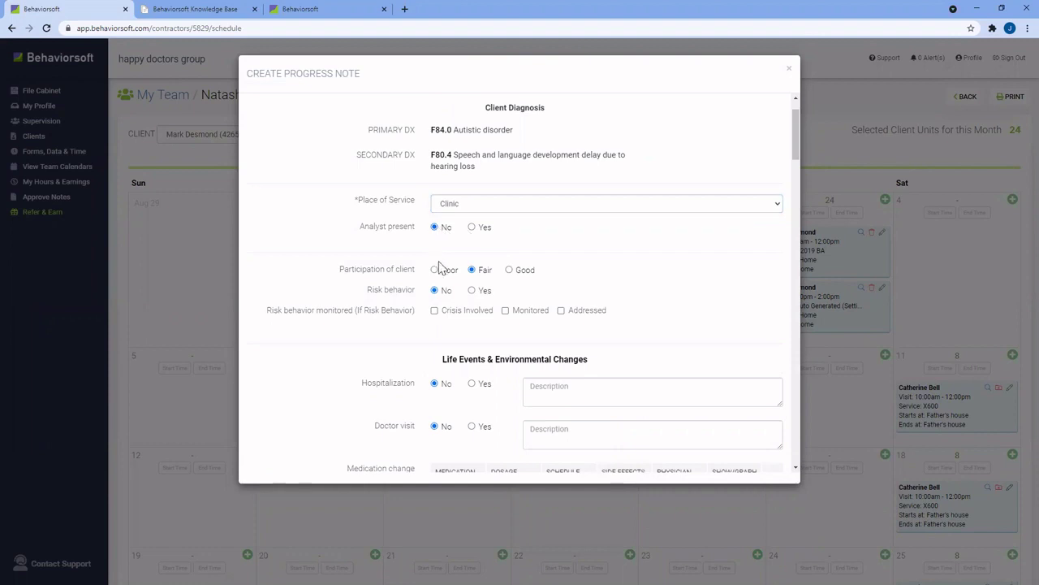
pyautogui.scroll(-2, 439, 276)
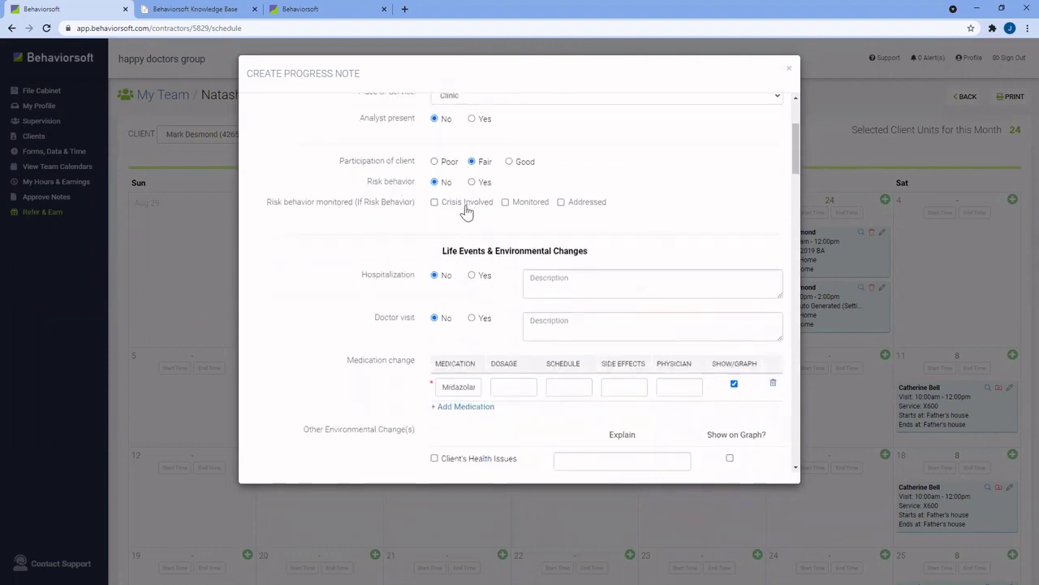
pyautogui.scroll(-2, 466, 206)
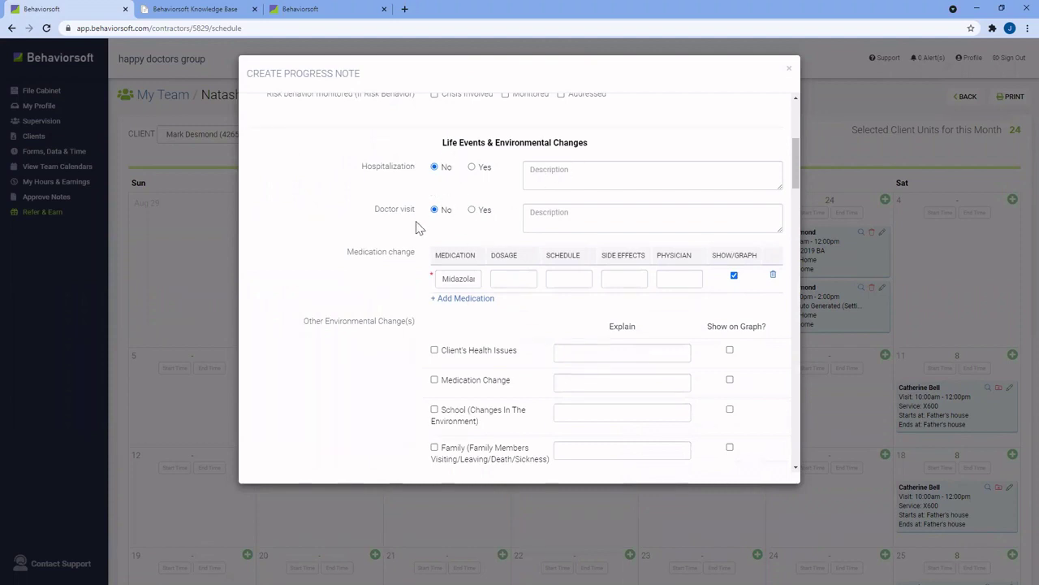
pyautogui.click(451, 299)
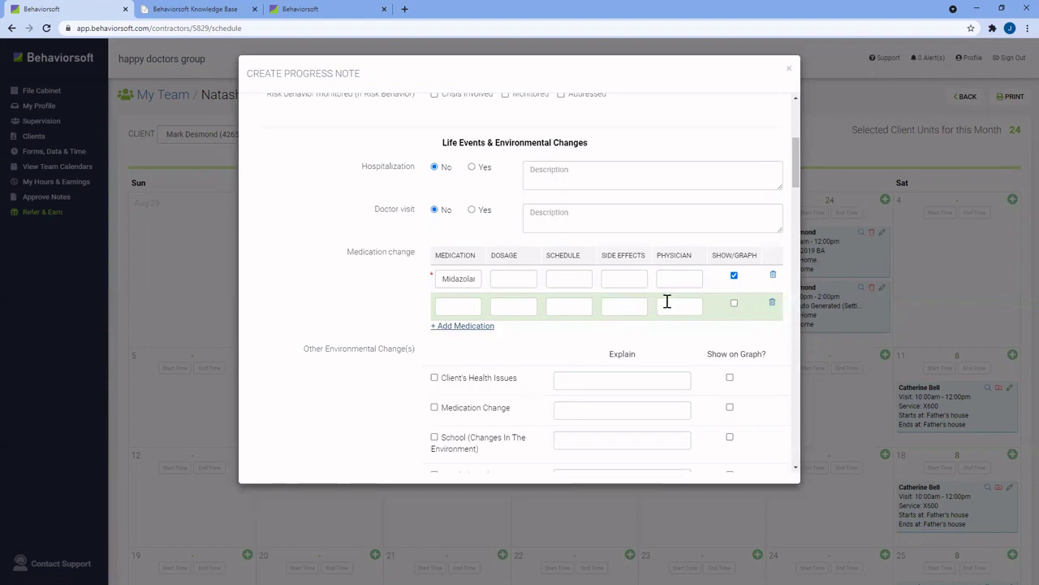
# Mark the empty medication row to show on the graph and flag Family as an environmental change in the progress note
pyautogui.click(734, 304)
pyautogui.scroll(-3, 727, 321)
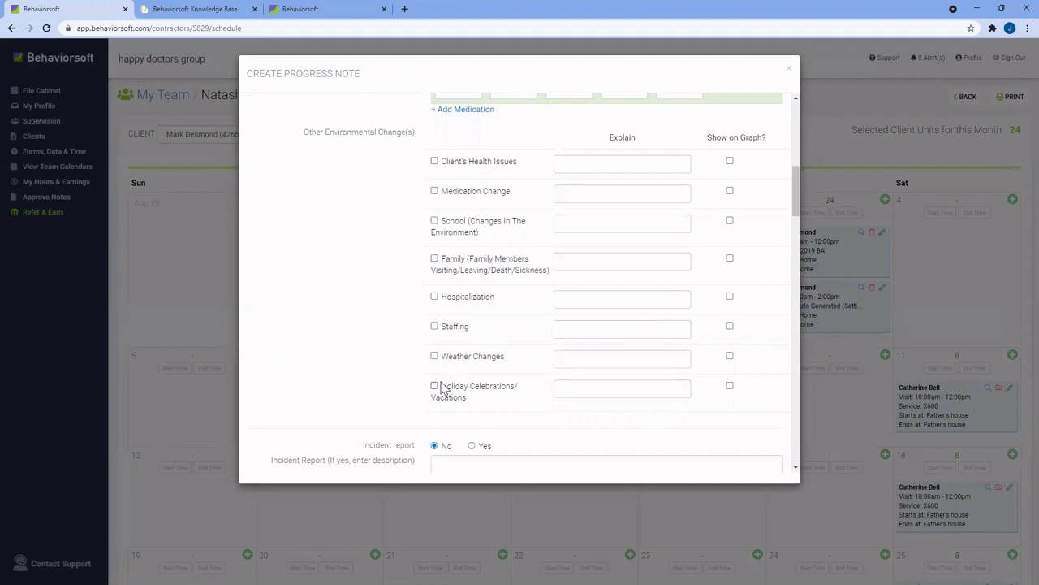
pyautogui.click(435, 259)
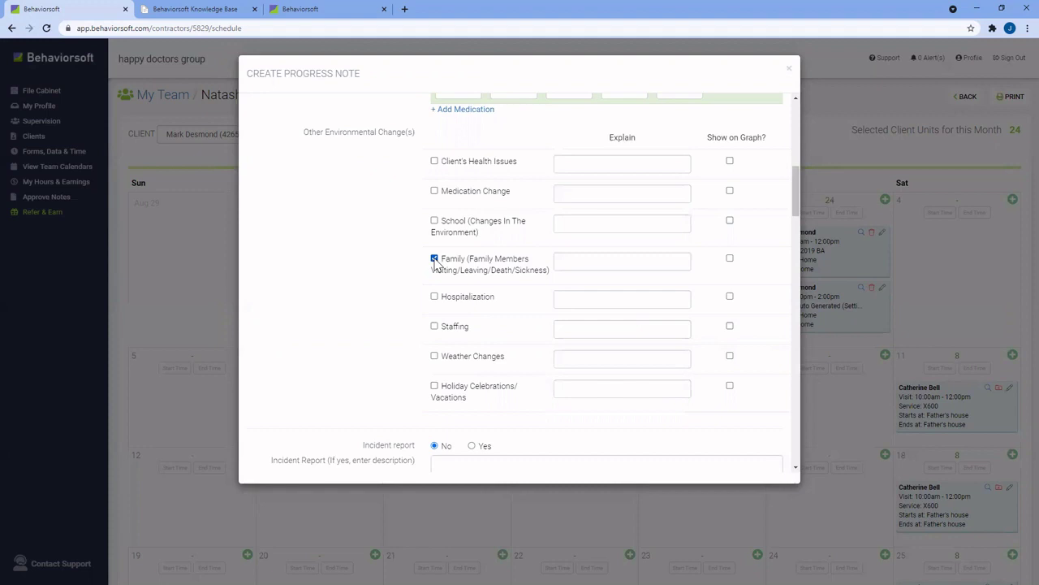
pyautogui.click(604, 261)
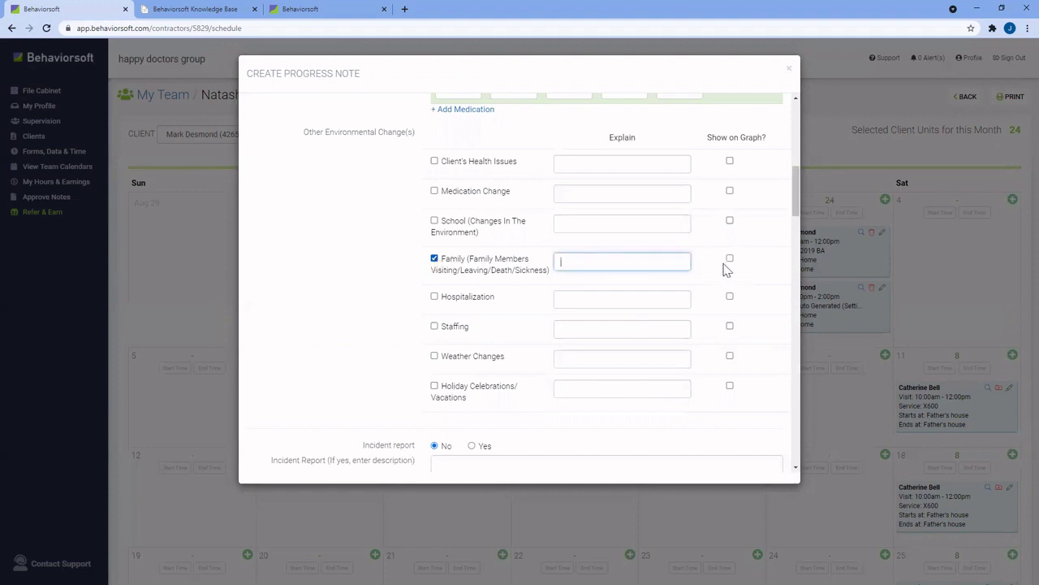
# Record caregiver feedback as modeled interventions, talked about progress and goals, and explained the client's safety and rights
pyautogui.scroll(-1, 716, 276)
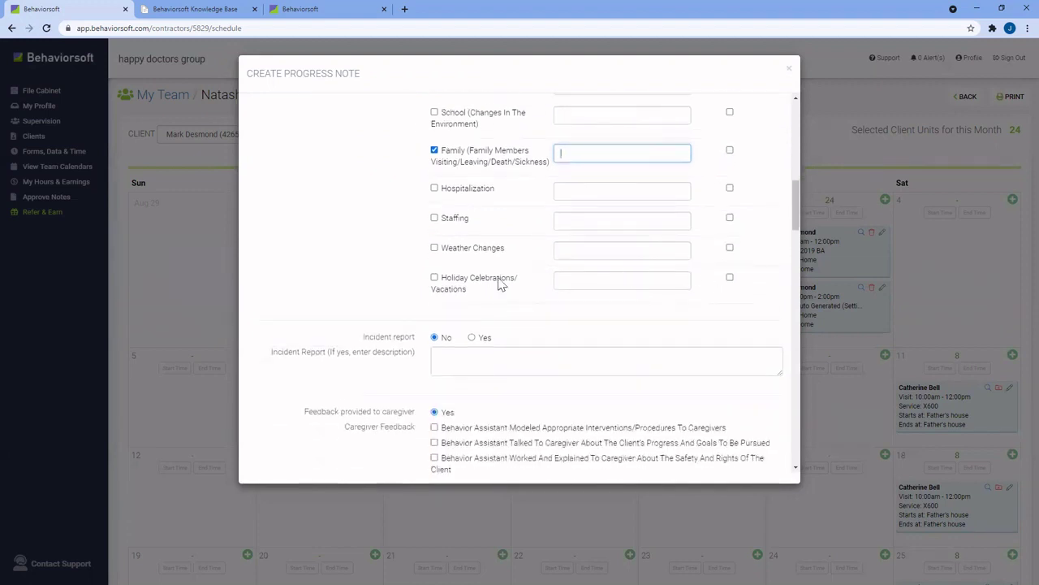
pyautogui.scroll(-1, 445, 292)
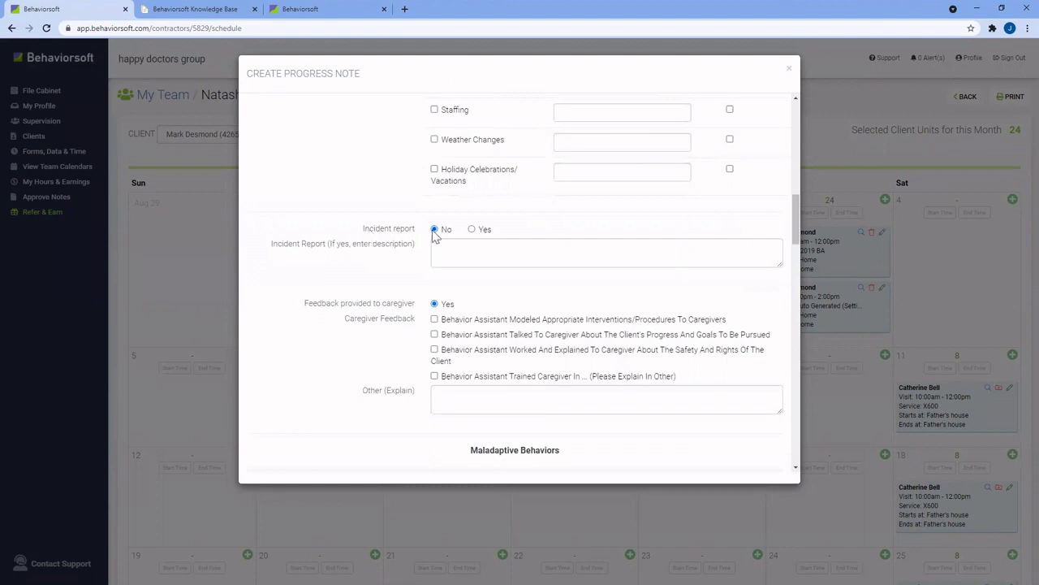
pyautogui.scroll(-1, 471, 253)
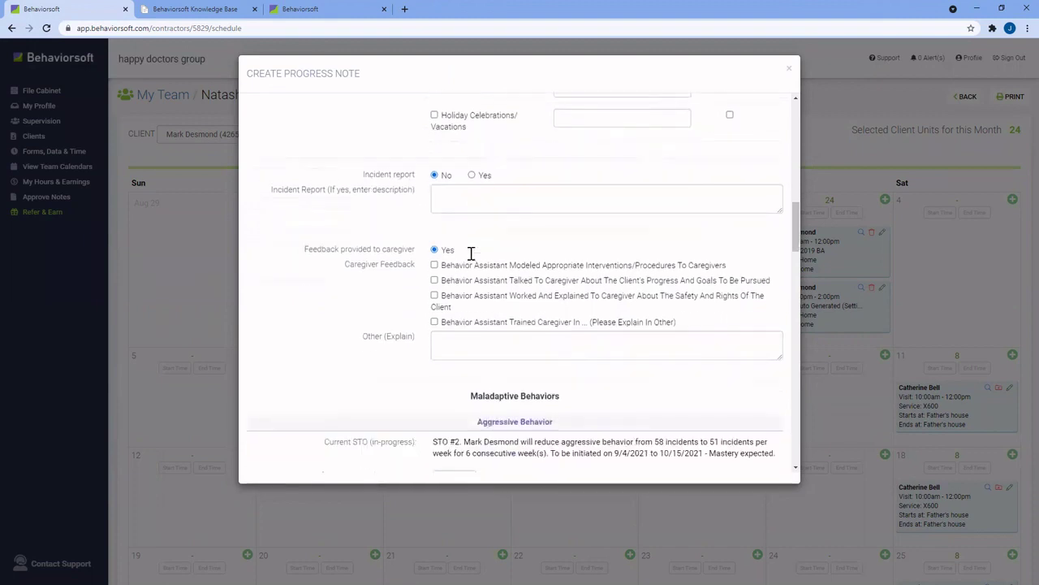
pyautogui.scroll(-1, 461, 201)
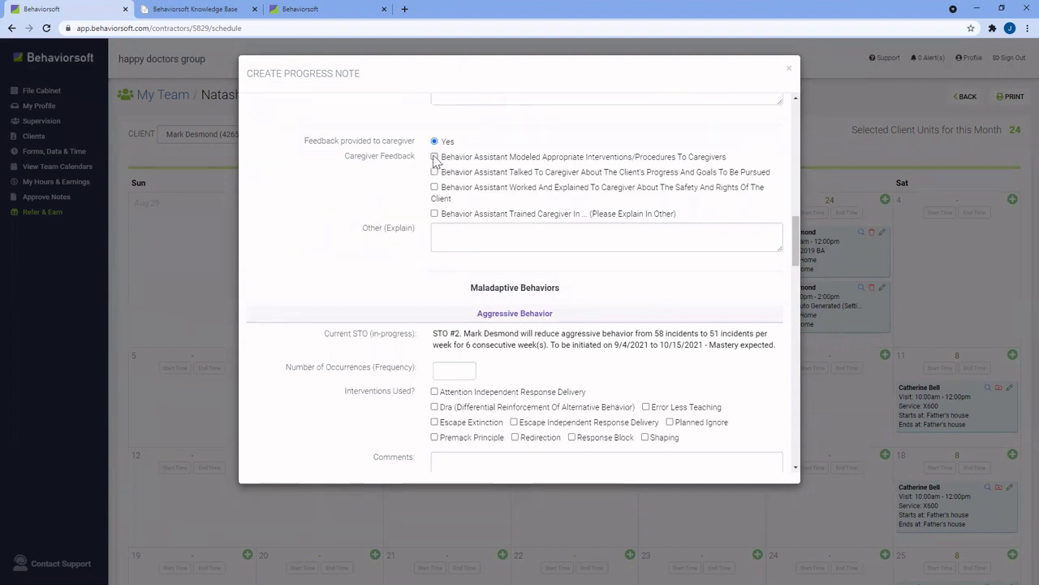
pyautogui.click(434, 157)
pyautogui.click(435, 172)
pyautogui.click(434, 187)
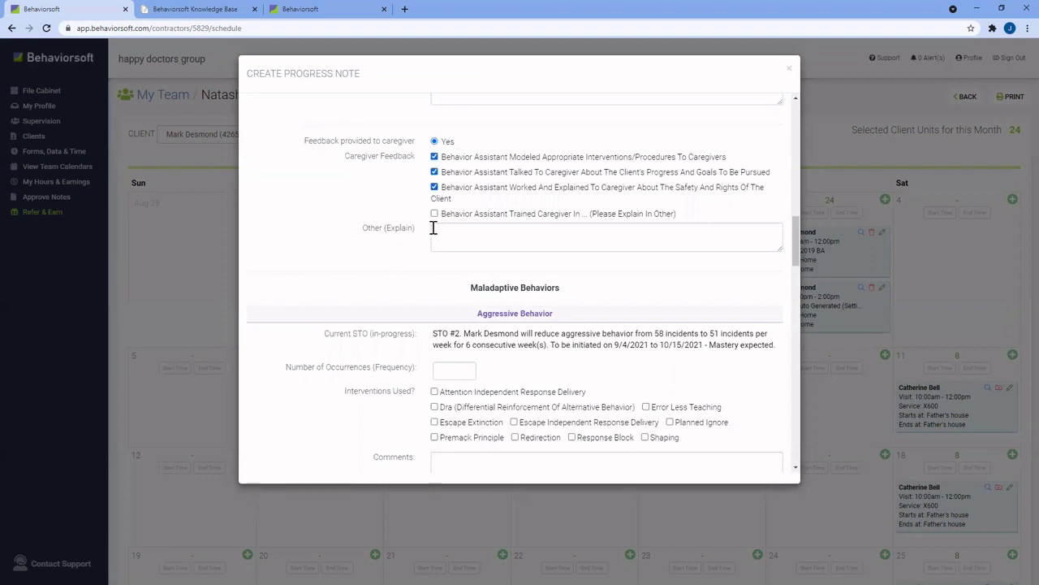
# Review the Maladaptive Behaviors section, checking the first aggressive behavior's current STO and its number-of-occurrences field
pyautogui.scroll(-2, 430, 230)
pyautogui.scroll(1, 429, 225)
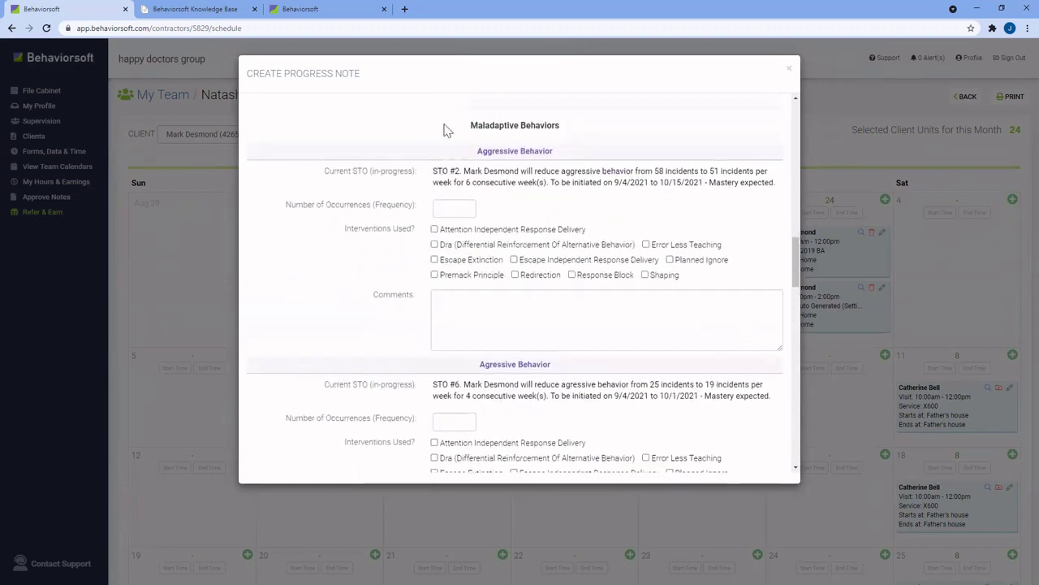
pyautogui.moveTo(444, 130); pyautogui.dragTo(594, 133)
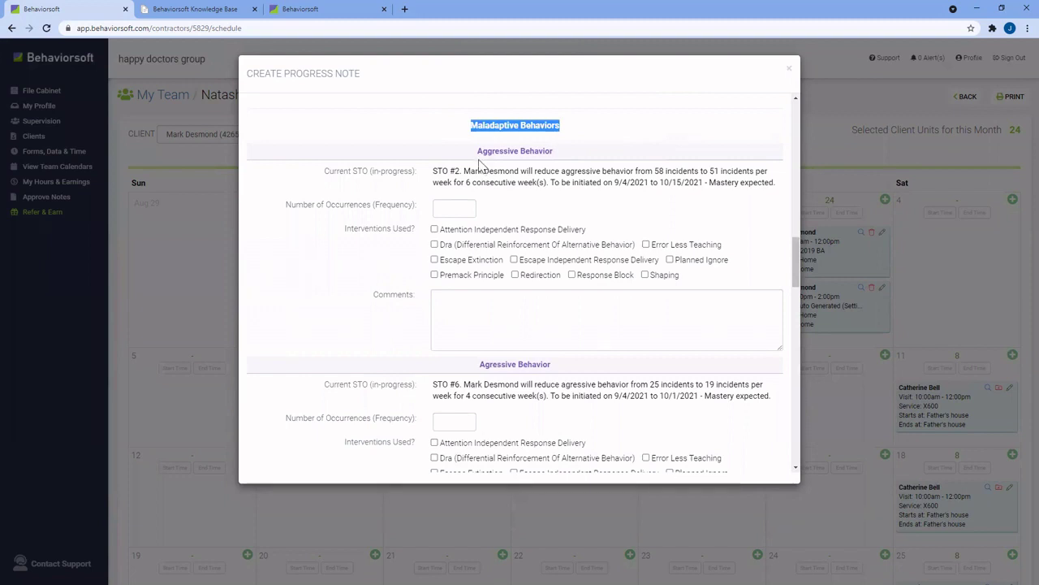
pyautogui.moveTo(479, 152); pyautogui.dragTo(589, 154)
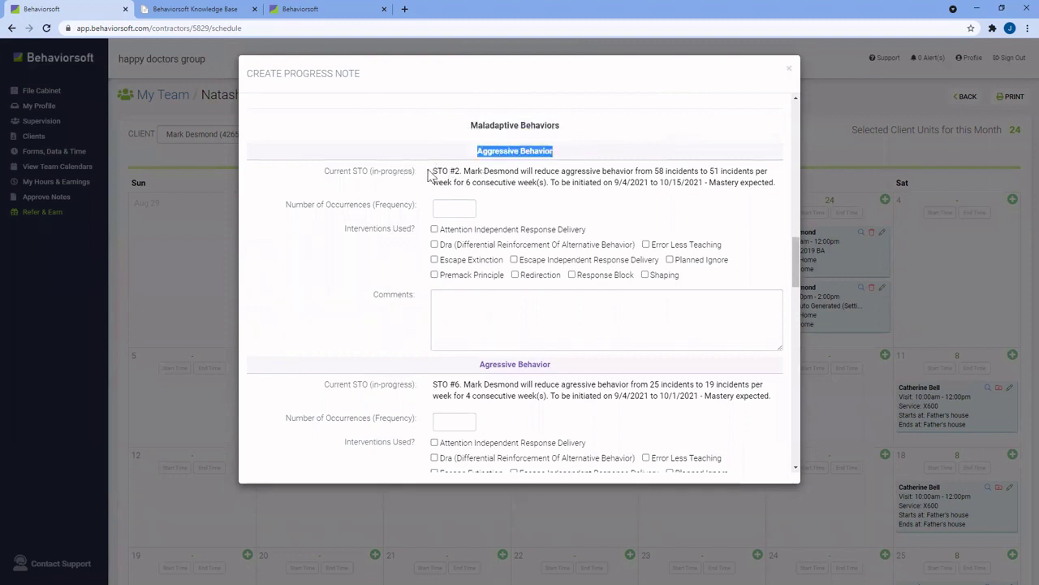
pyautogui.moveTo(429, 174); pyautogui.dragTo(779, 186)
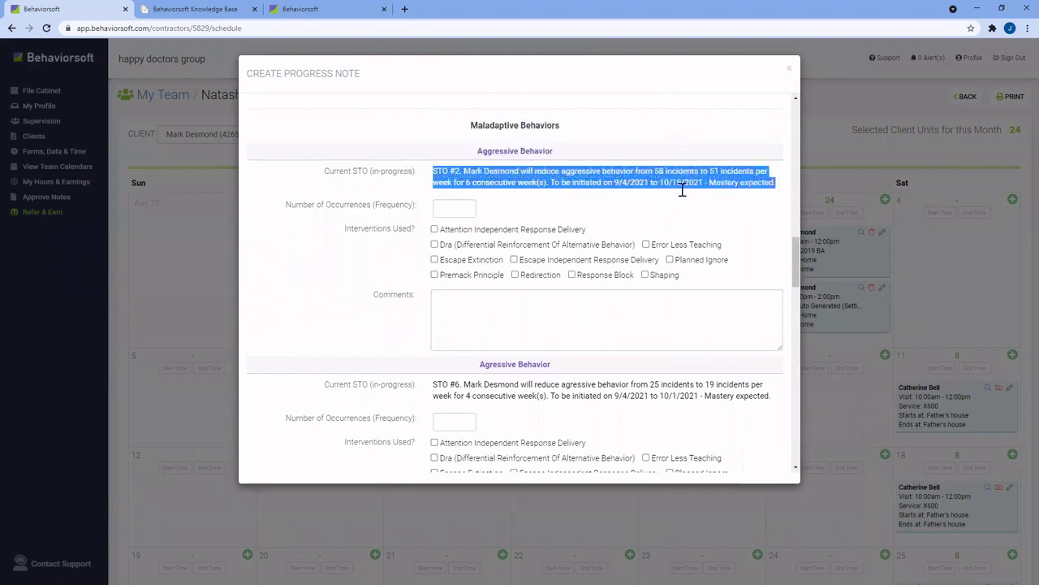
pyautogui.click(449, 208)
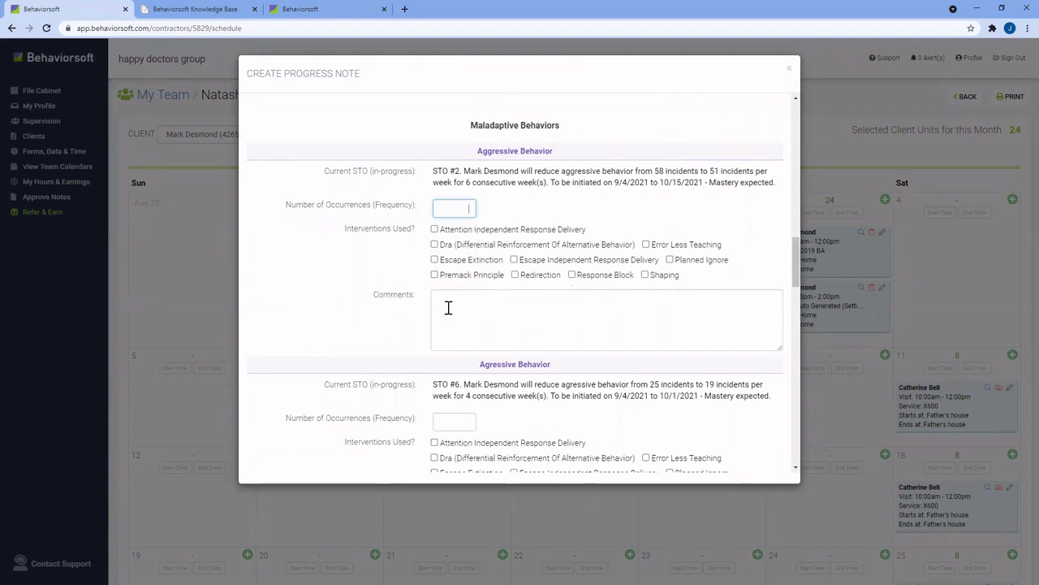
# Review the Replacements & Acquisitions section, examining the Compliance program's current STO and trial data fields
pyautogui.scroll(-1, 454, 320)
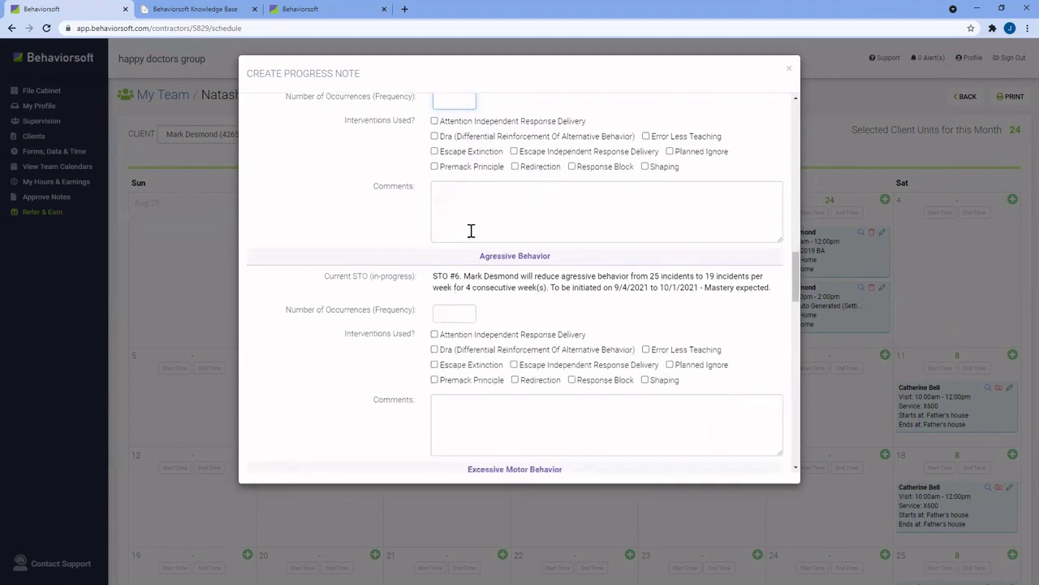
pyautogui.scroll(-2, 471, 232)
pyautogui.scroll(-7, 474, 272)
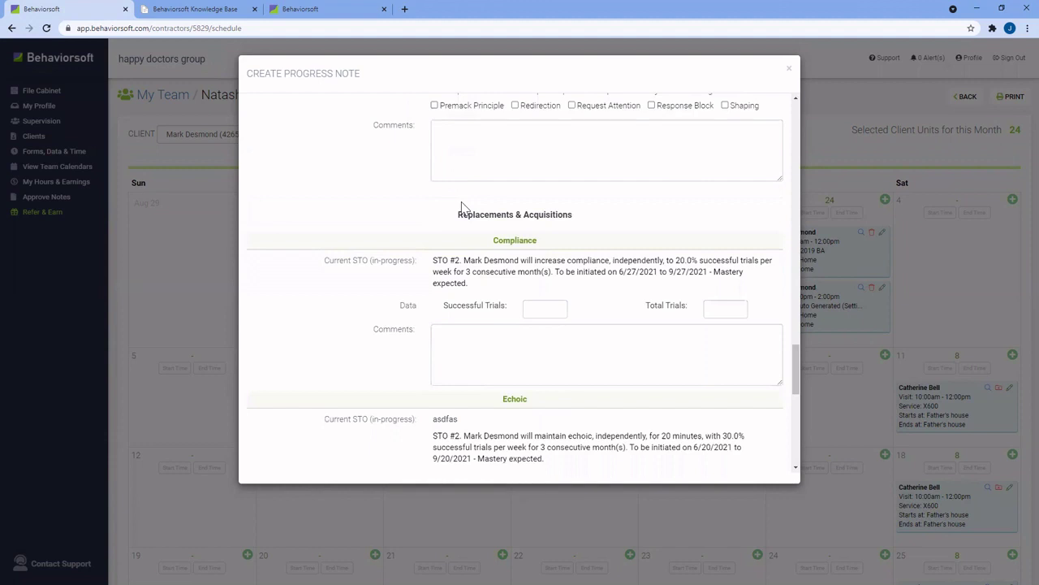
pyautogui.moveTo(458, 215); pyautogui.dragTo(575, 217)
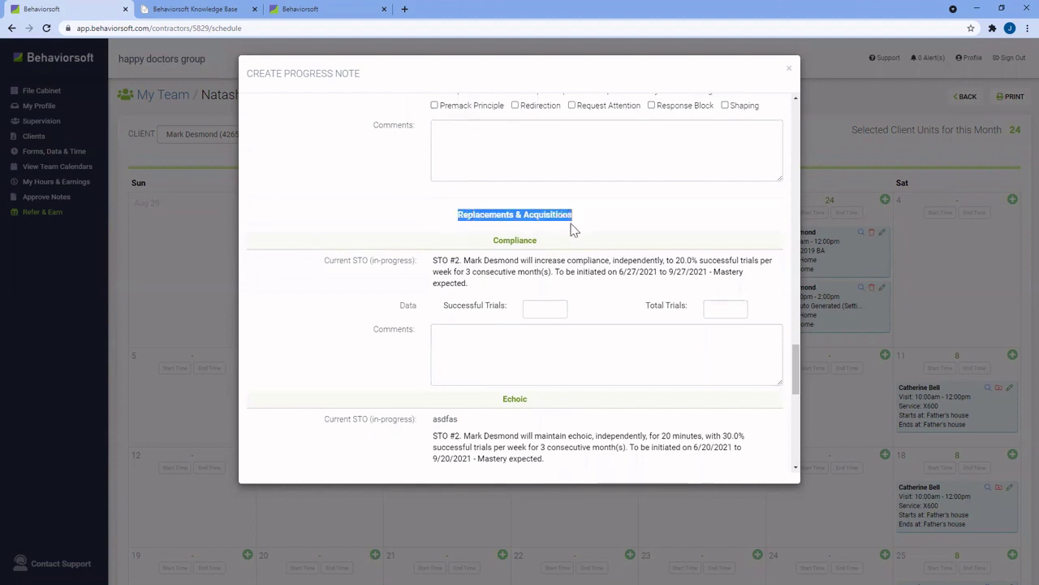
pyautogui.moveTo(491, 243); pyautogui.dragTo(566, 244)
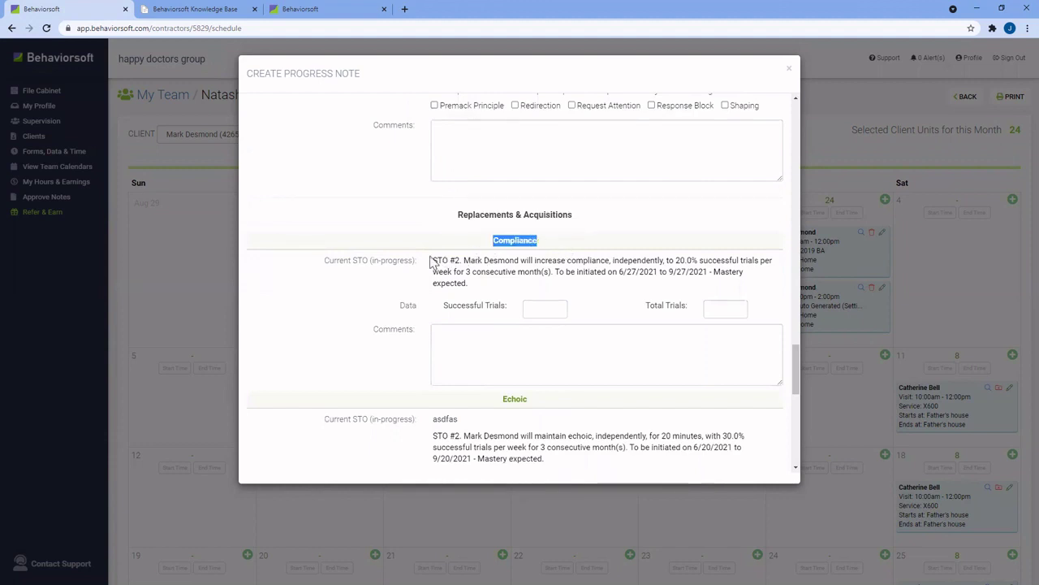
pyautogui.moveTo(431, 260); pyautogui.dragTo(479, 284)
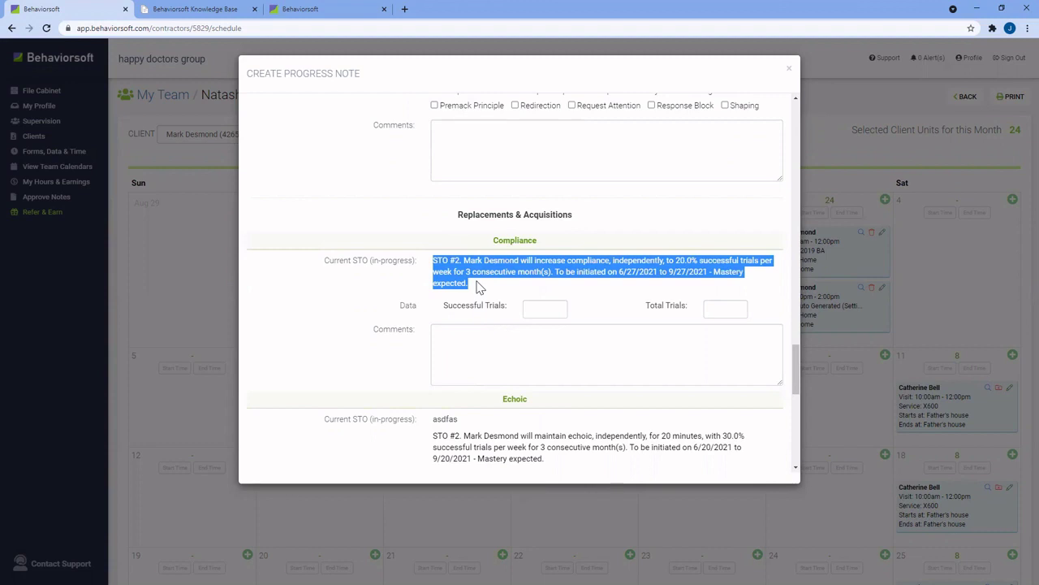
pyautogui.click(438, 258)
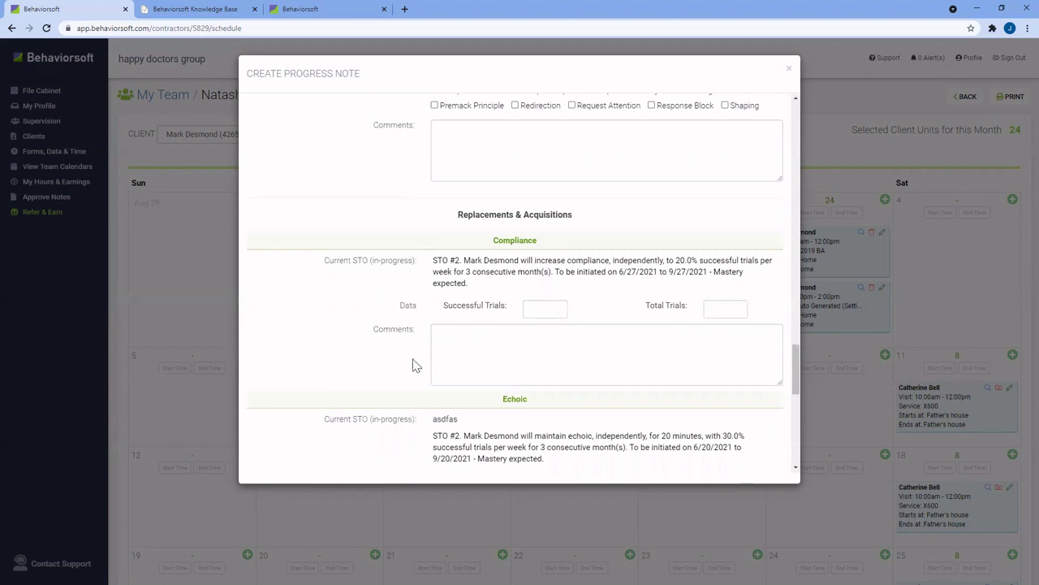
# Check the reinforcers, client preferences and additional comments fields, and save the progress note
pyautogui.scroll(-3, 471, 349)
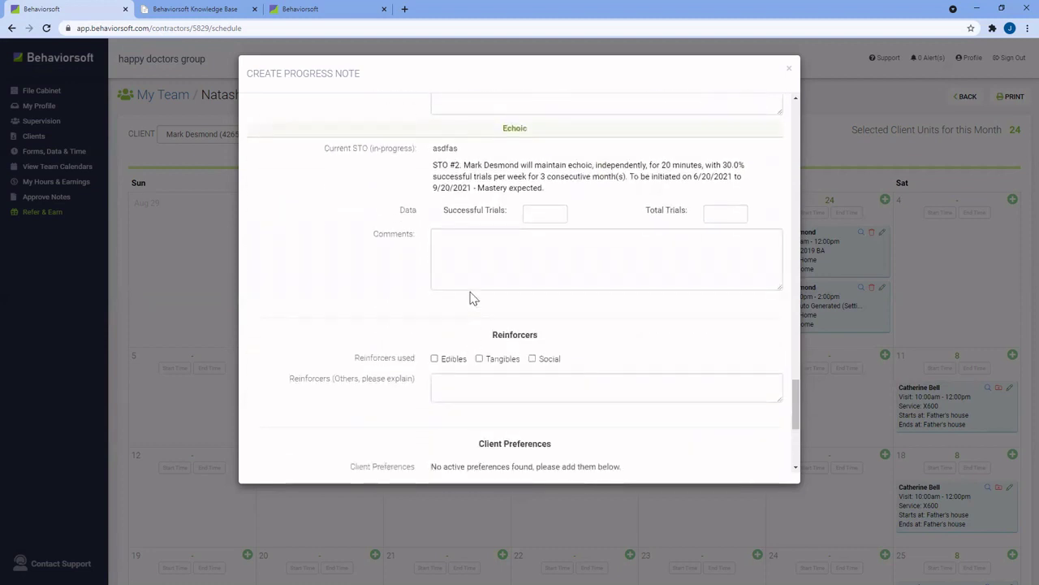
pyautogui.scroll(-1, 471, 296)
pyautogui.moveTo(487, 227); pyautogui.dragTo(568, 231)
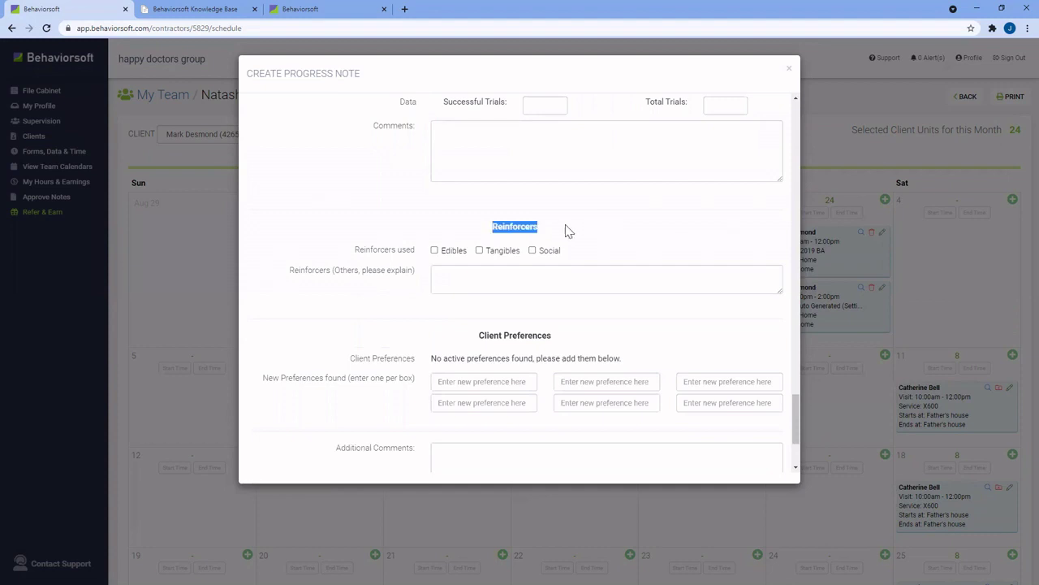
pyautogui.click(606, 244)
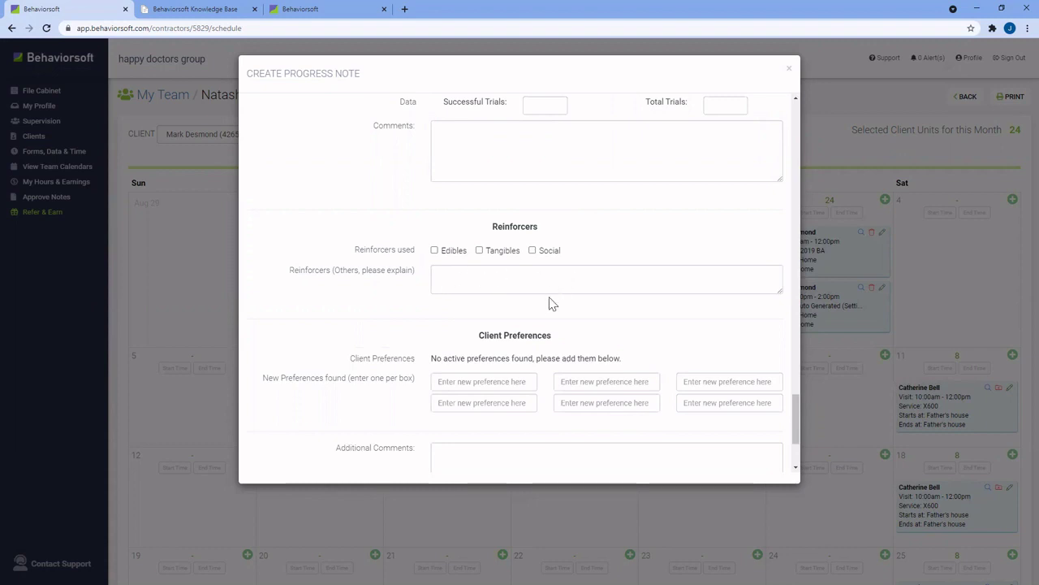
pyautogui.scroll(-2, 549, 303)
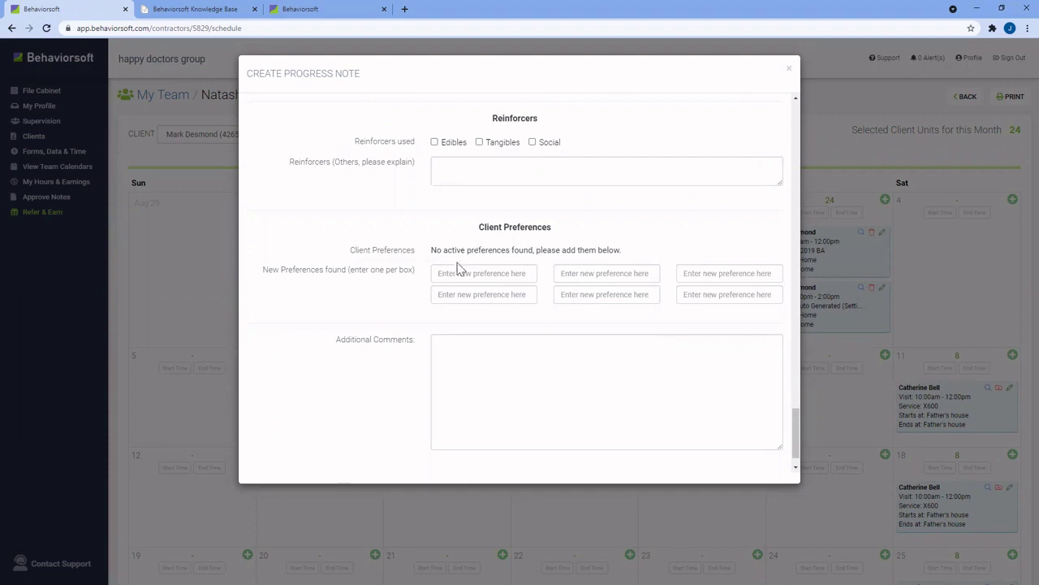
pyautogui.click(489, 280)
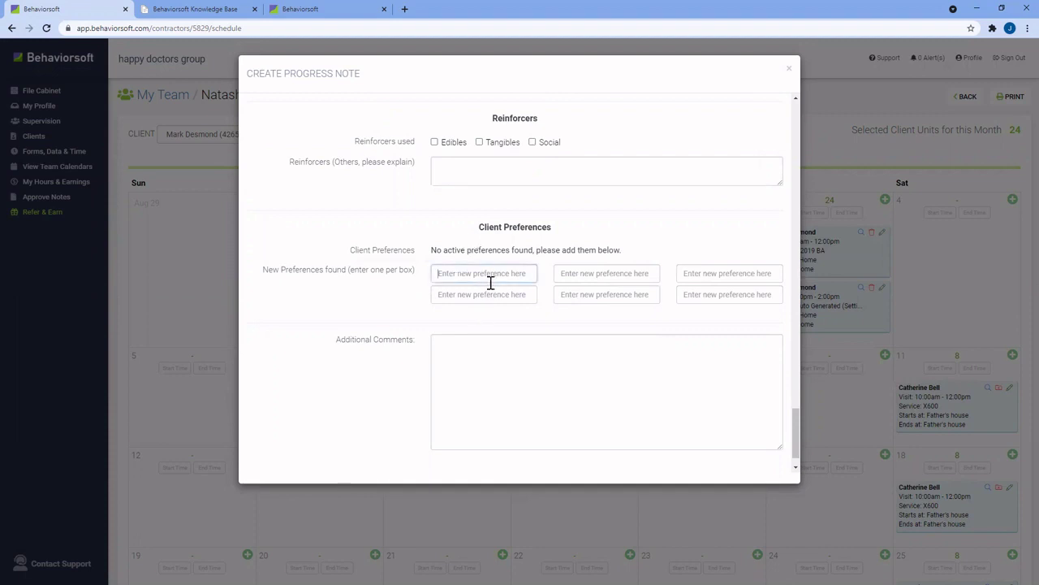
pyautogui.click(599, 278)
pyautogui.click(615, 294)
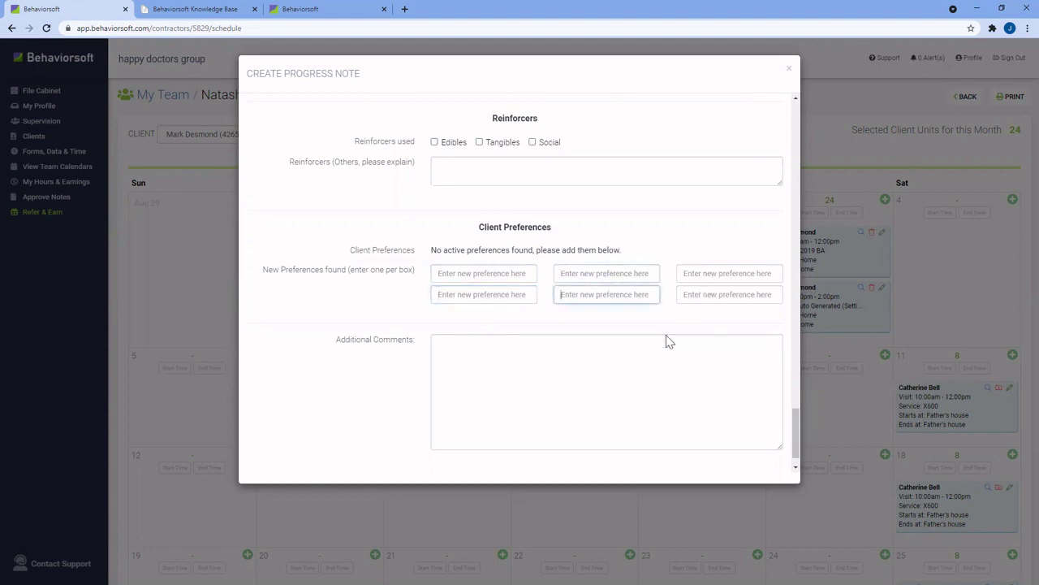
pyautogui.scroll(-1, 363, 360)
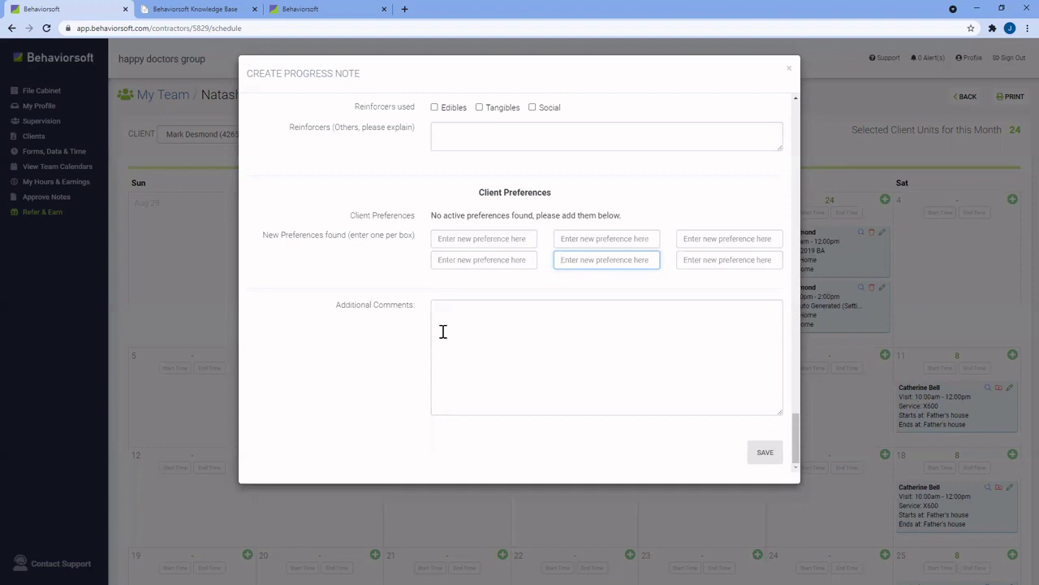
pyautogui.click(767, 460)
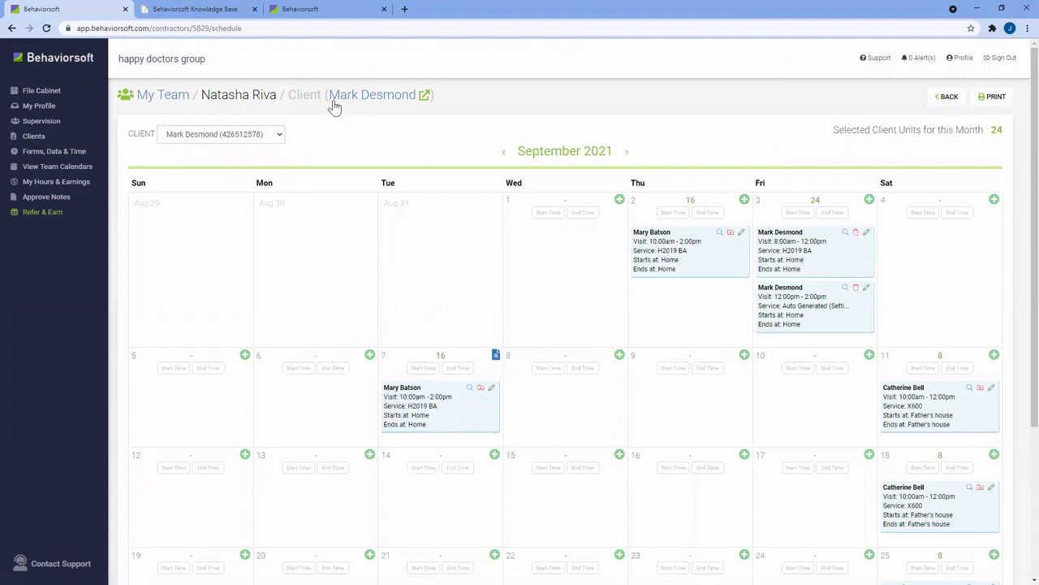
# Switch the calendar to the client with the 10:00am - 2:00pm September 7 visit and start an RBT/Assistant progress note for that day
pyautogui.moveTo(325, 96); pyautogui.dragTo(417, 97)
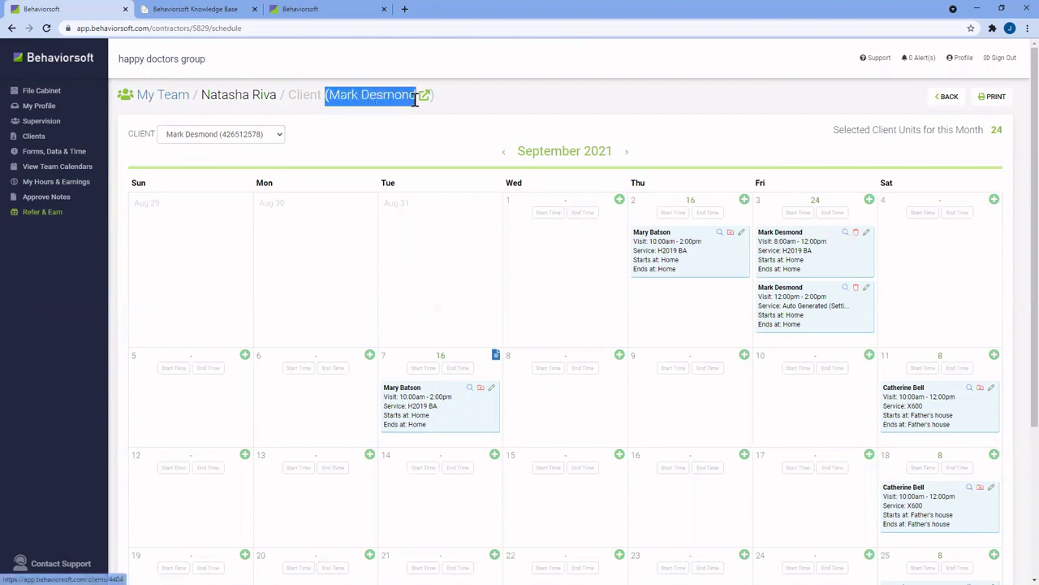
pyautogui.click(279, 136)
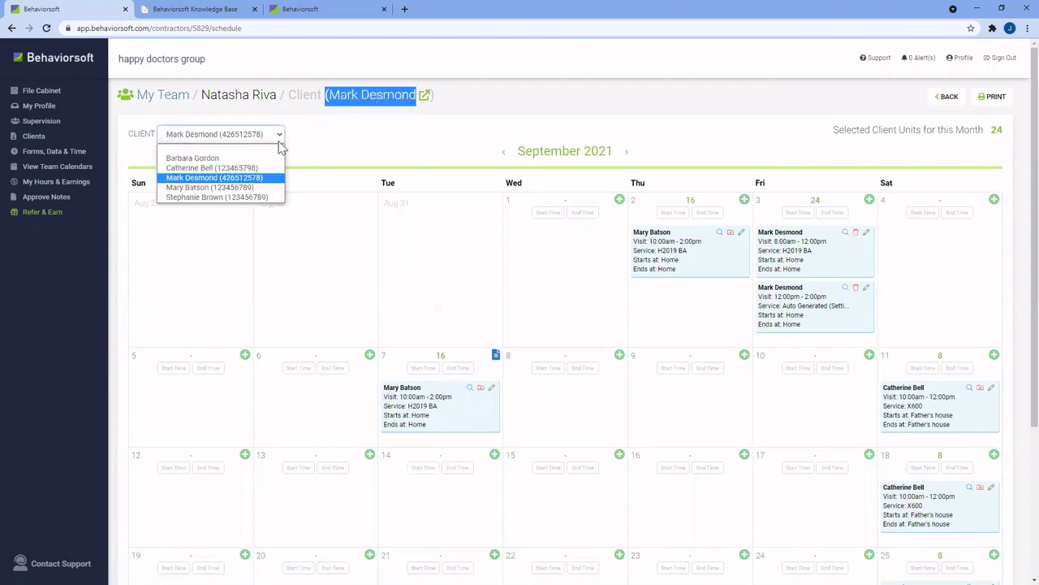
pyautogui.click(252, 188)
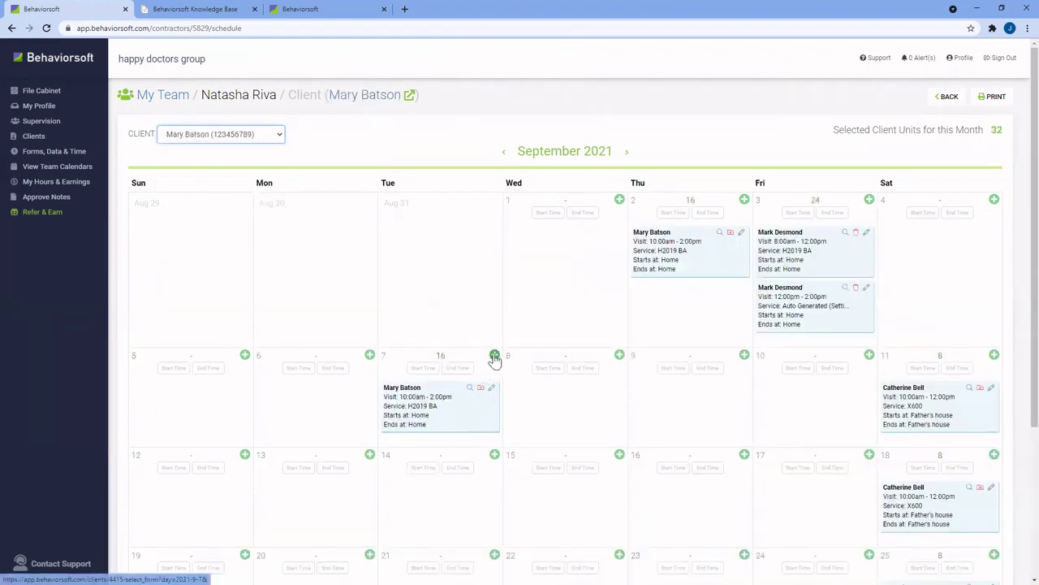
pyautogui.click(494, 356)
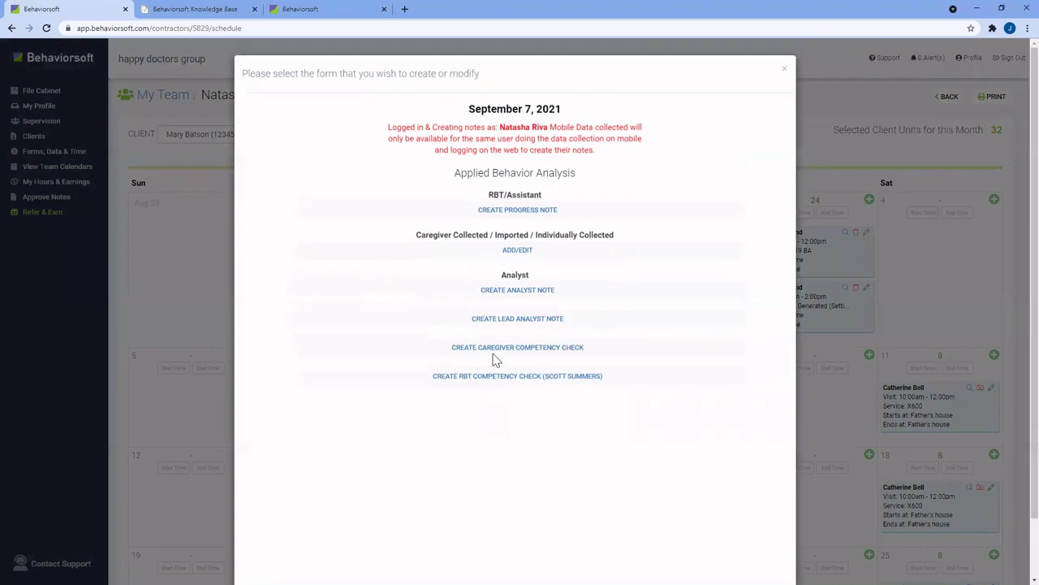
pyautogui.click(536, 209)
# Check the new note's client and existing client preferences with their archive options, and save the September 7 progress note
pyautogui.moveTo(424, 138); pyautogui.dragTo(524, 140)
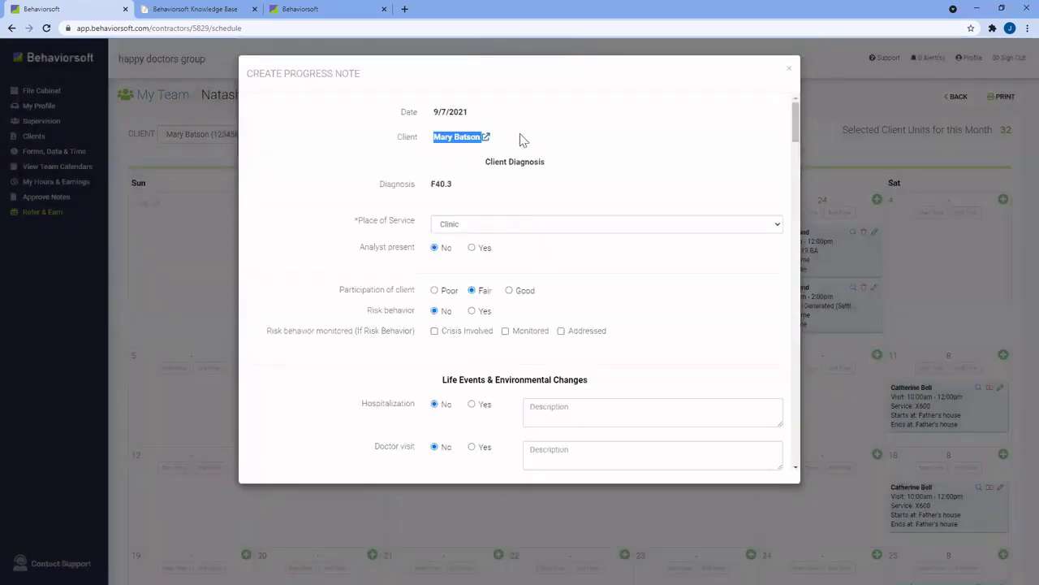
pyautogui.moveTo(800, 143); pyautogui.dragTo(805, 504)
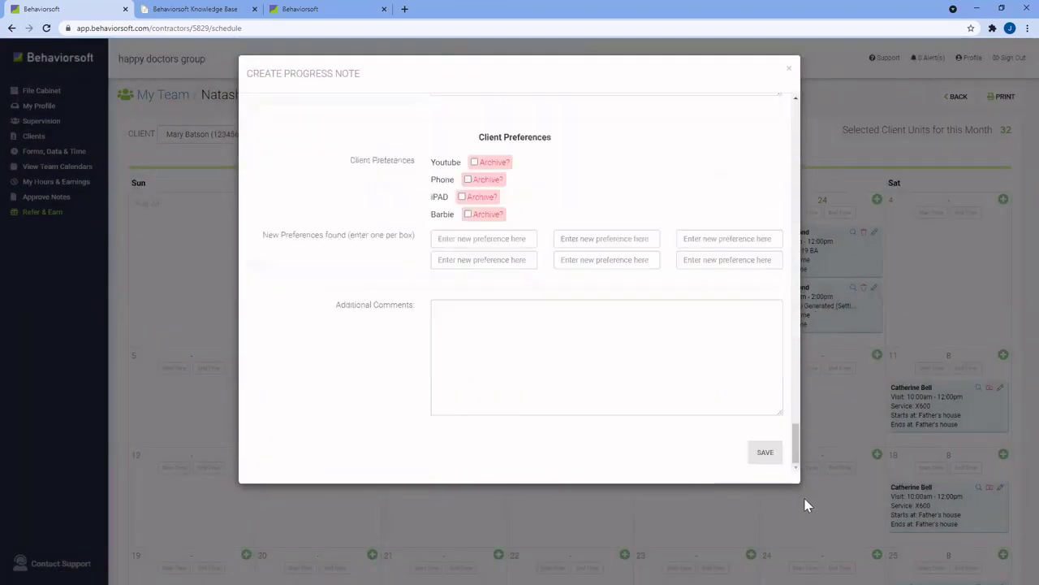
pyautogui.click(752, 455)
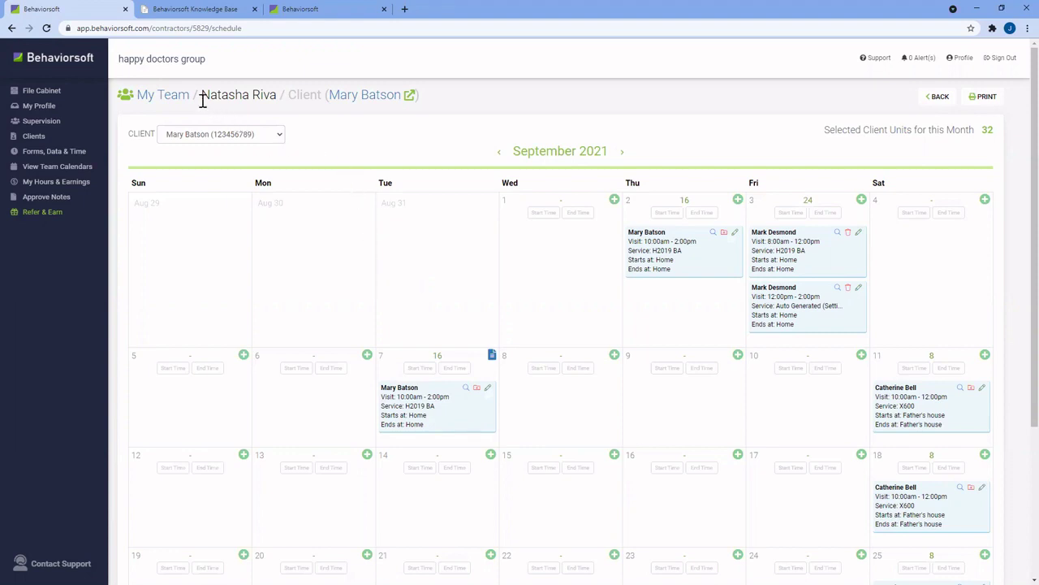
pyautogui.moveTo(201, 95); pyautogui.dragTo(277, 97)
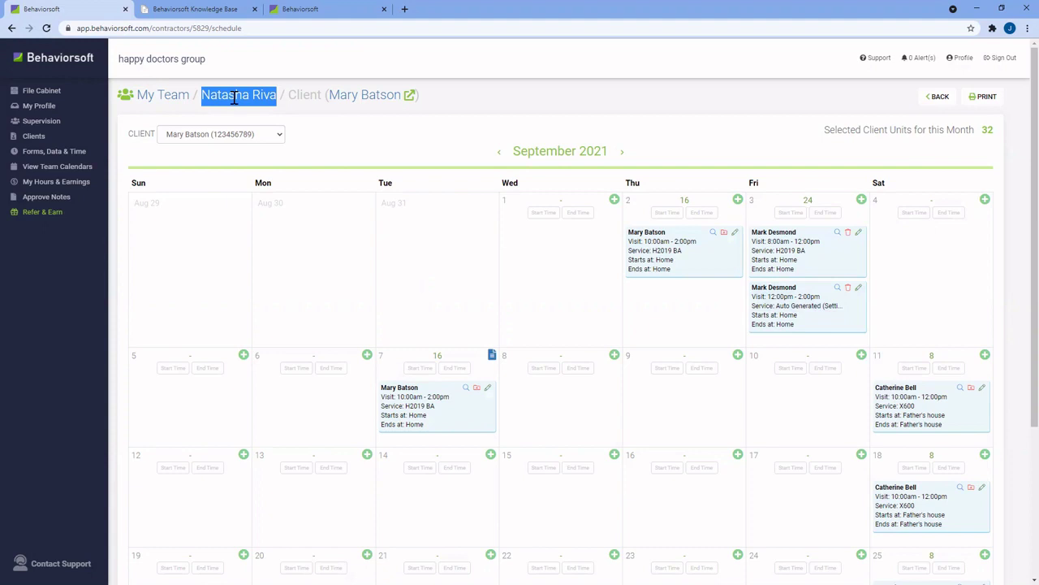
# Examine the details of the 12:00pm - 2:00pm September 3 training/supervision visit and close it without changes
pyautogui.click(858, 288)
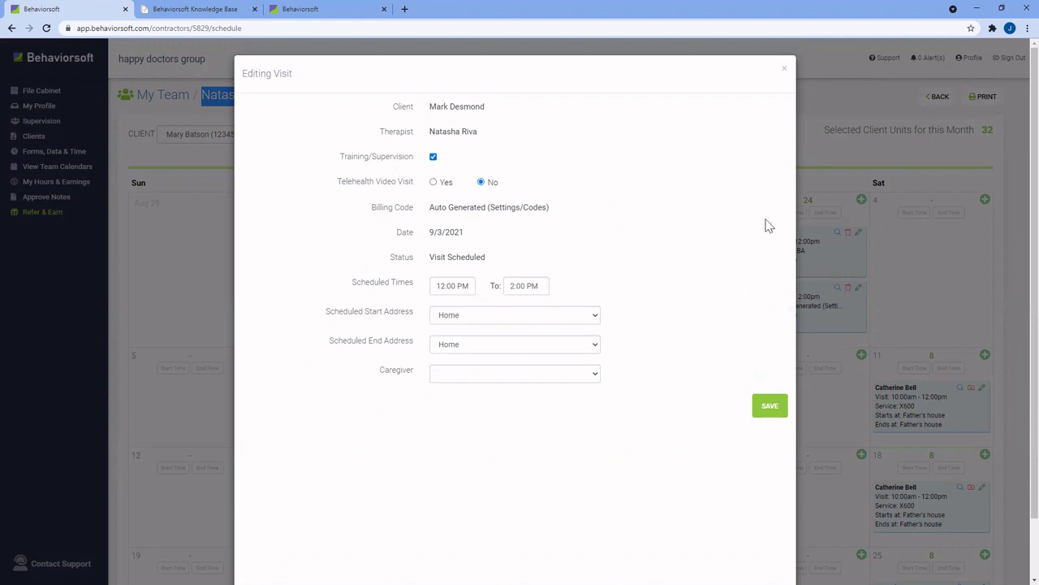
pyautogui.click(784, 74)
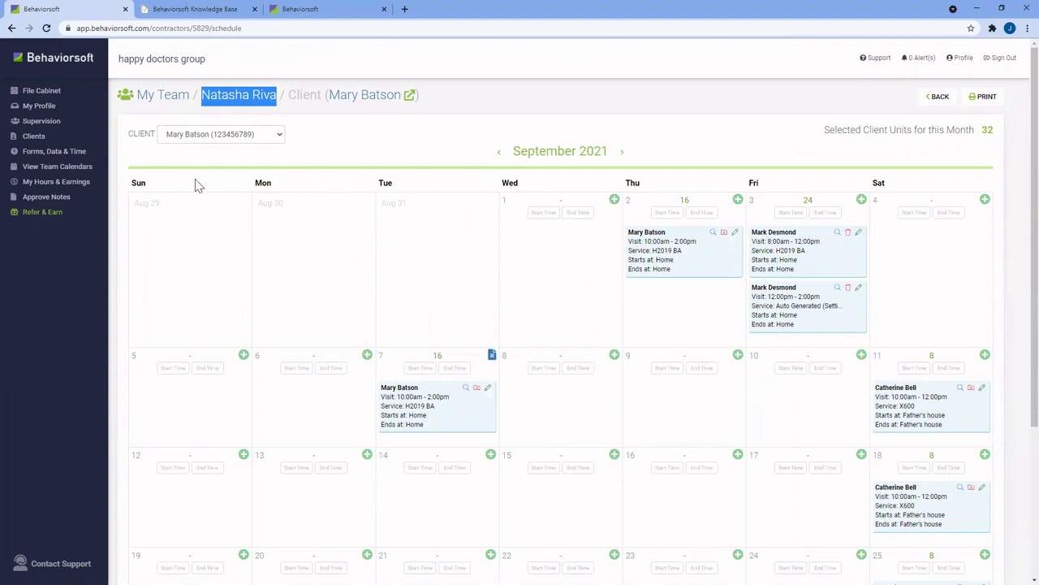
# Review the Logged Times, Misc and Training/Supervision sections of the analyst's own profile
pyautogui.click(55, 112)
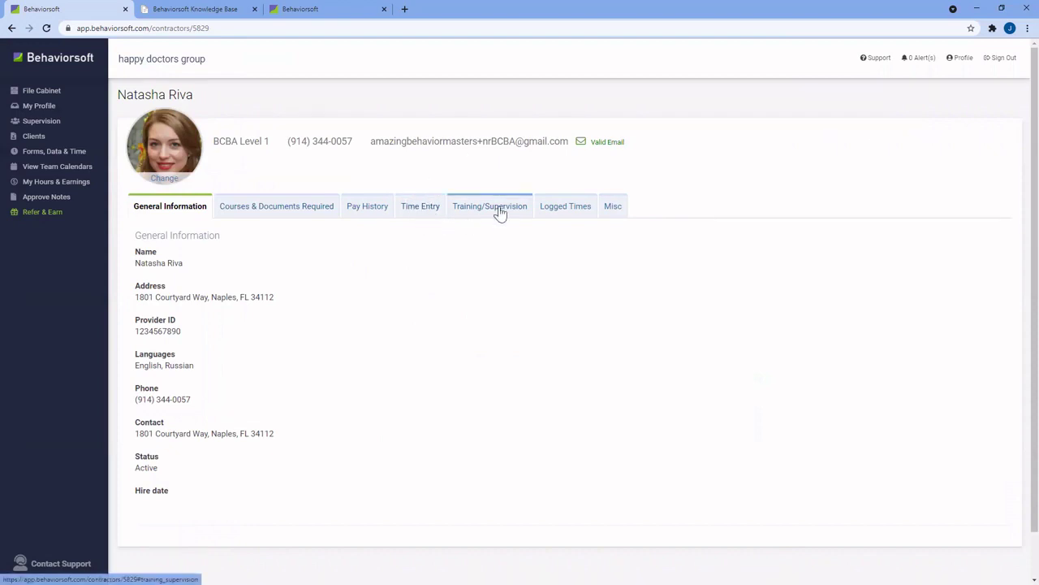
pyautogui.click(551, 204)
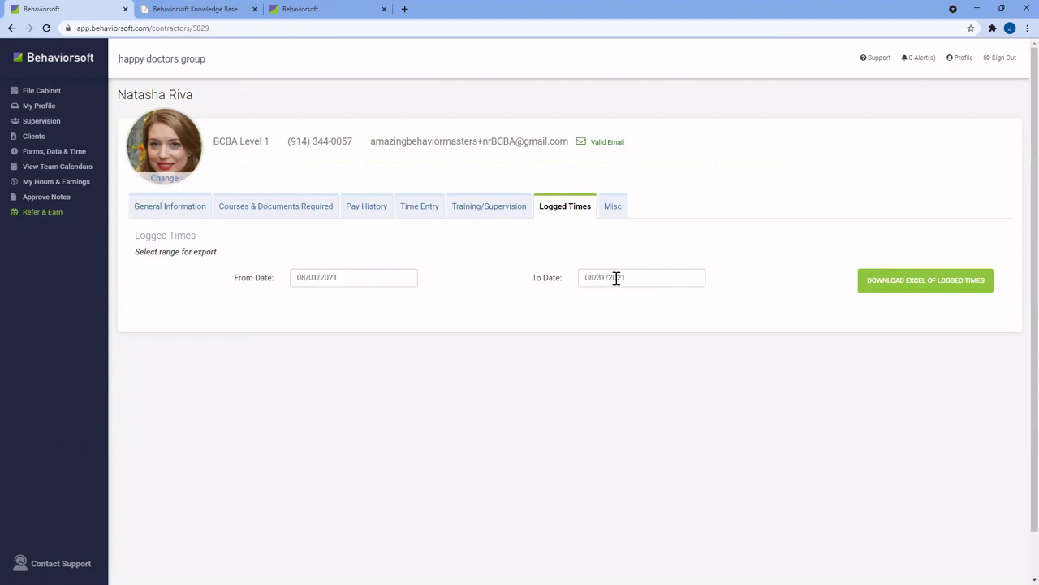
pyautogui.click(618, 209)
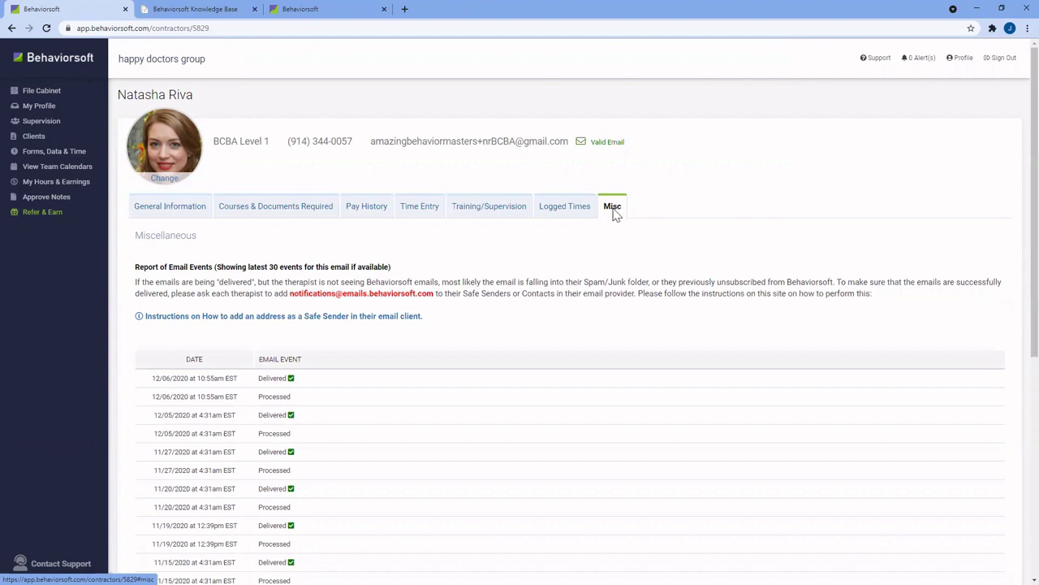
pyautogui.click(505, 217)
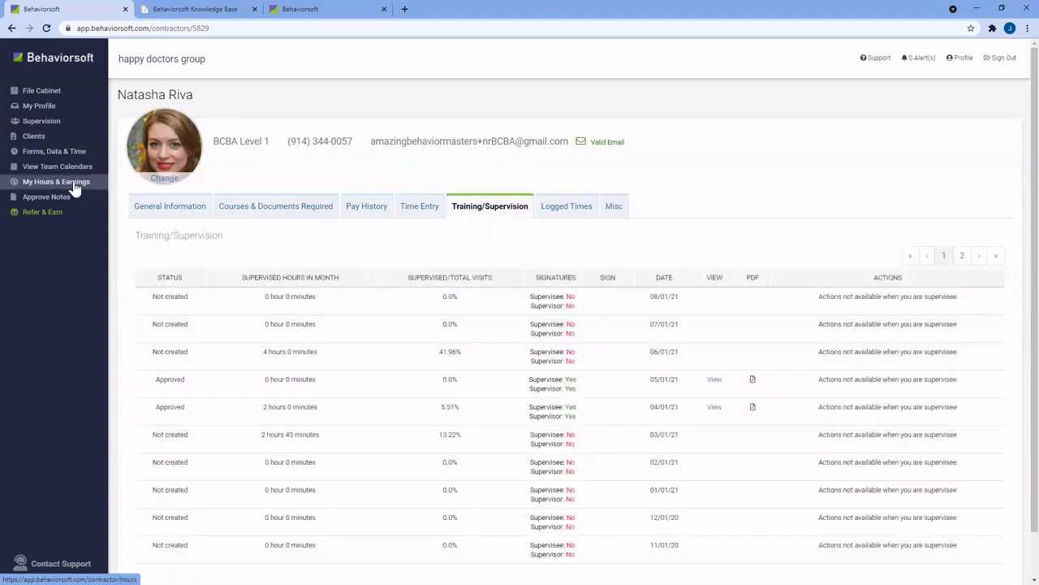
# On the scheduling calendar, select the client with the September 7 visit and add a September 8 visit with start and end times of 11:00 PM
pyautogui.click(54, 159)
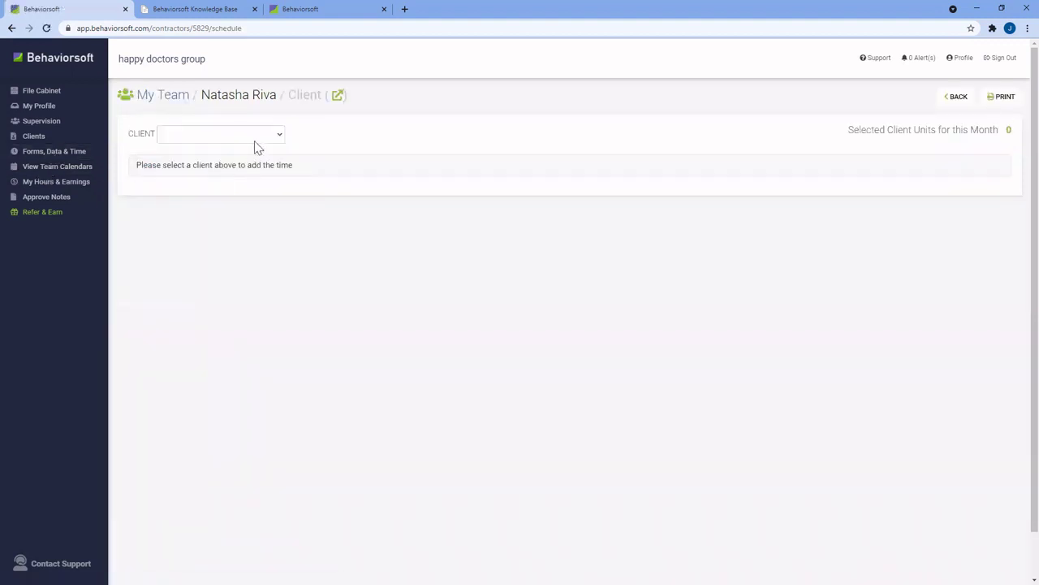
pyautogui.click(255, 138)
pyautogui.click(248, 187)
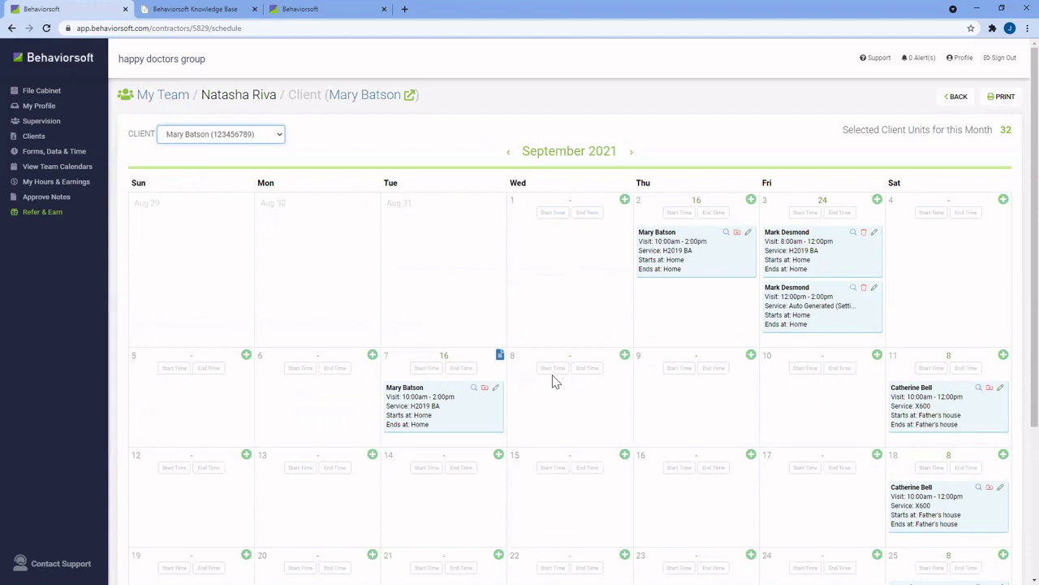
pyautogui.click(555, 367)
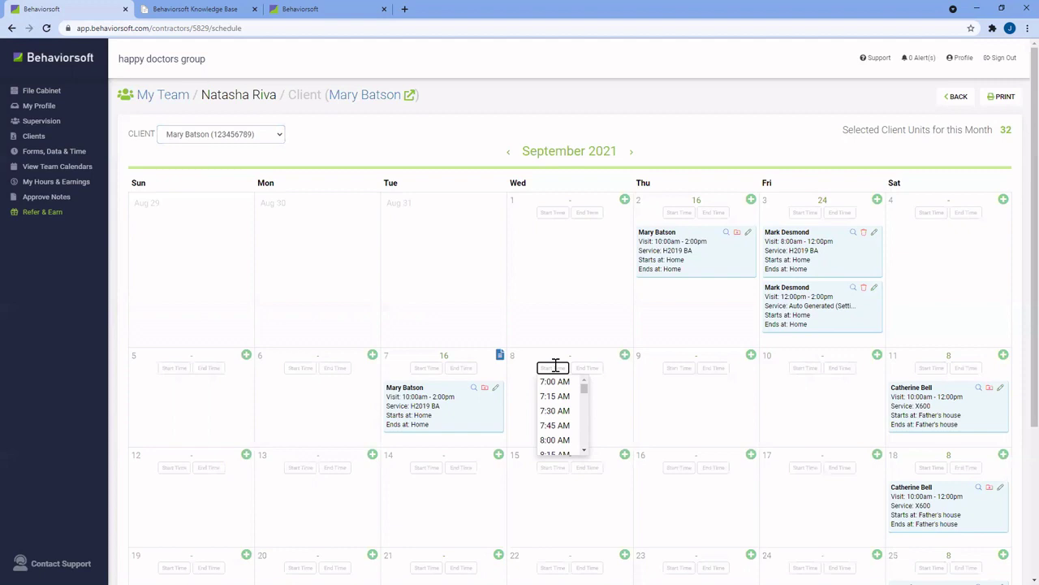
pyautogui.write('11pm')
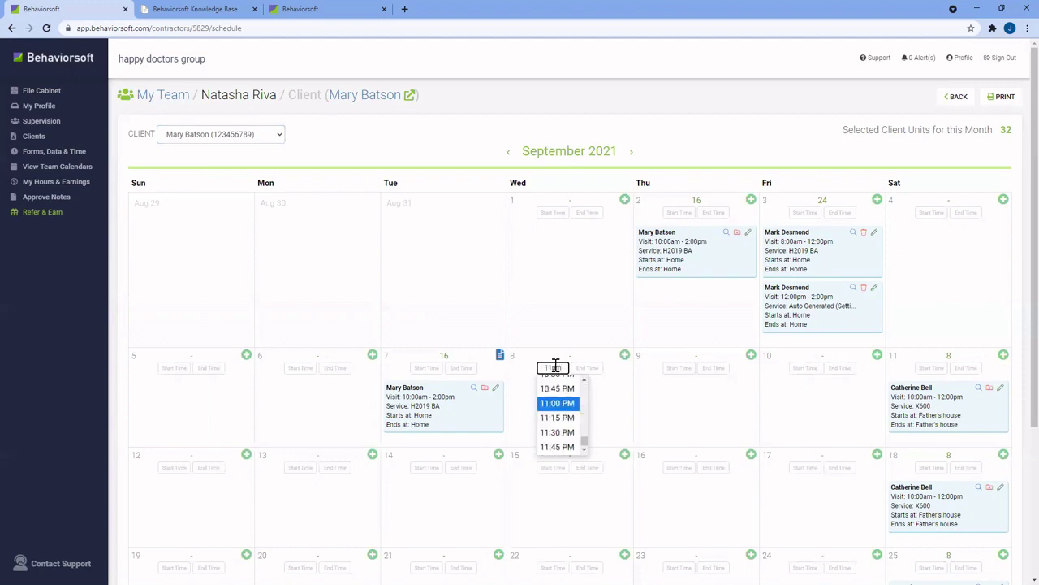
pyautogui.press('Tab')
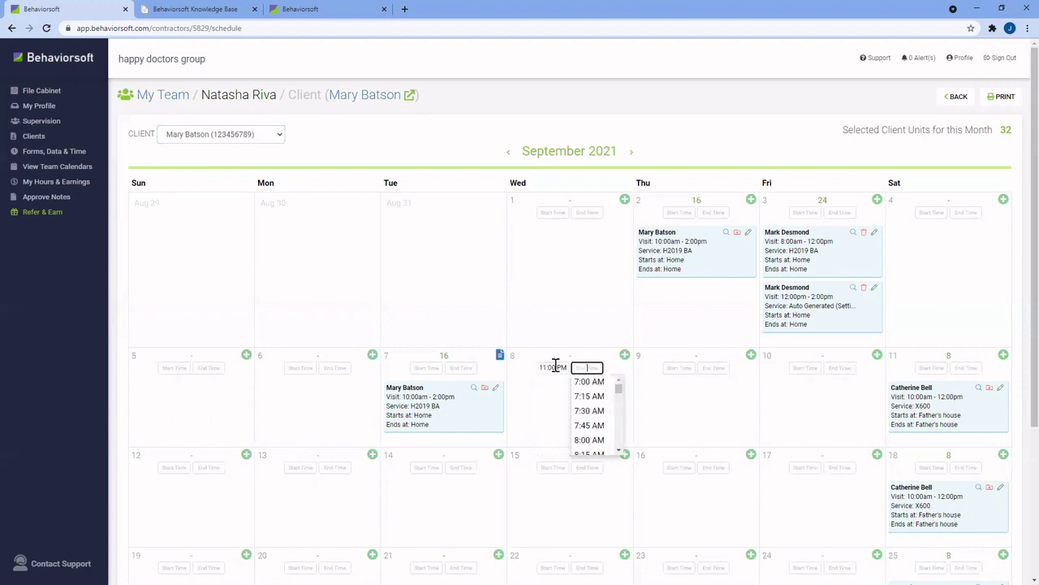
pyautogui.write('11pm')
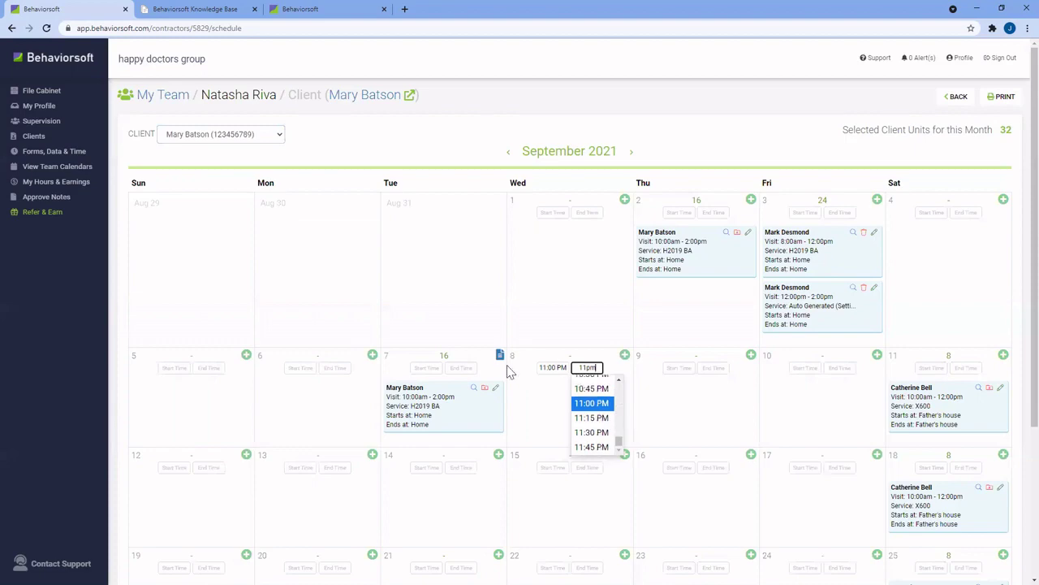
pyautogui.click(578, 331)
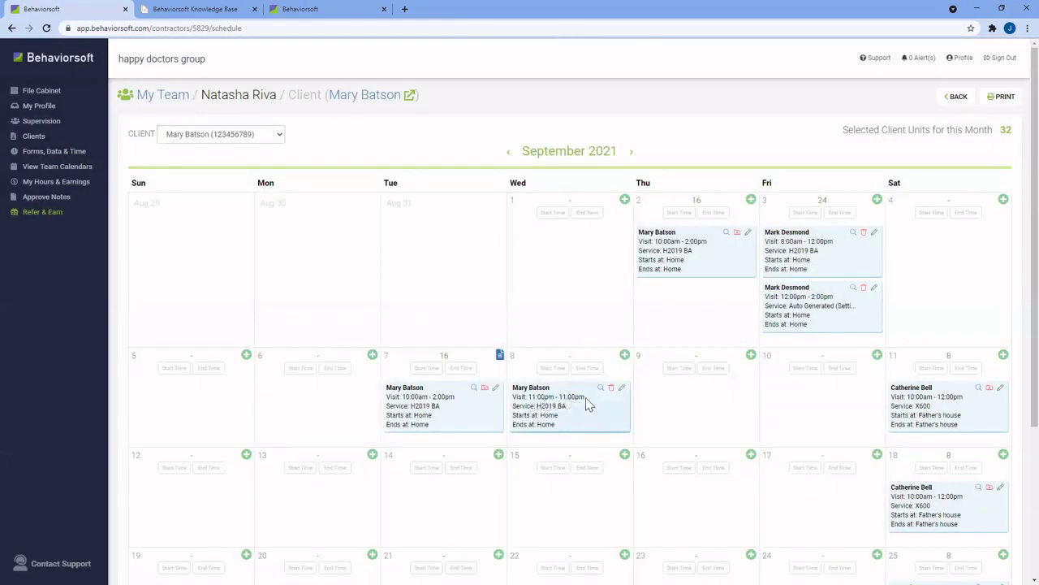
# Examine the September 8 visit's Training/Supervision option and scheduled times, and close the visit without saving
pyautogui.click(622, 388)
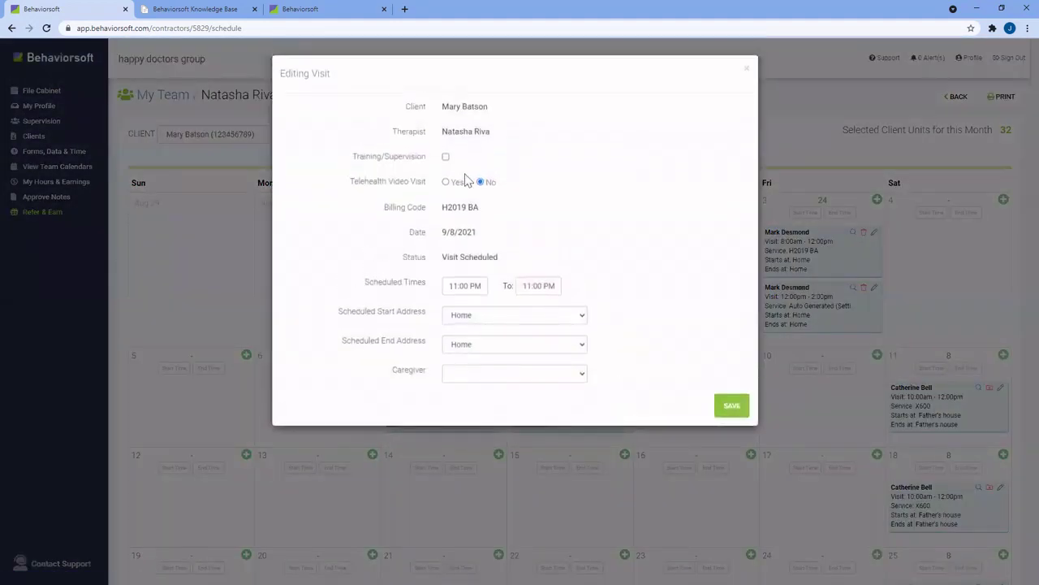
pyautogui.click(446, 158)
pyautogui.click(458, 284)
pyautogui.click(747, 69)
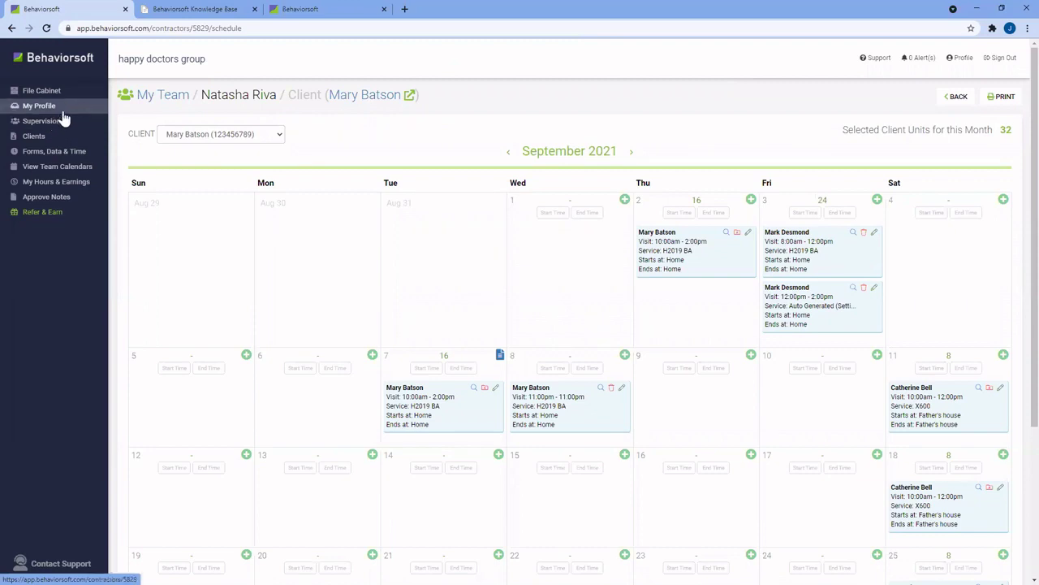
# Check the supervision records, and open the first client's record from the assigned clients list
pyautogui.click(58, 127)
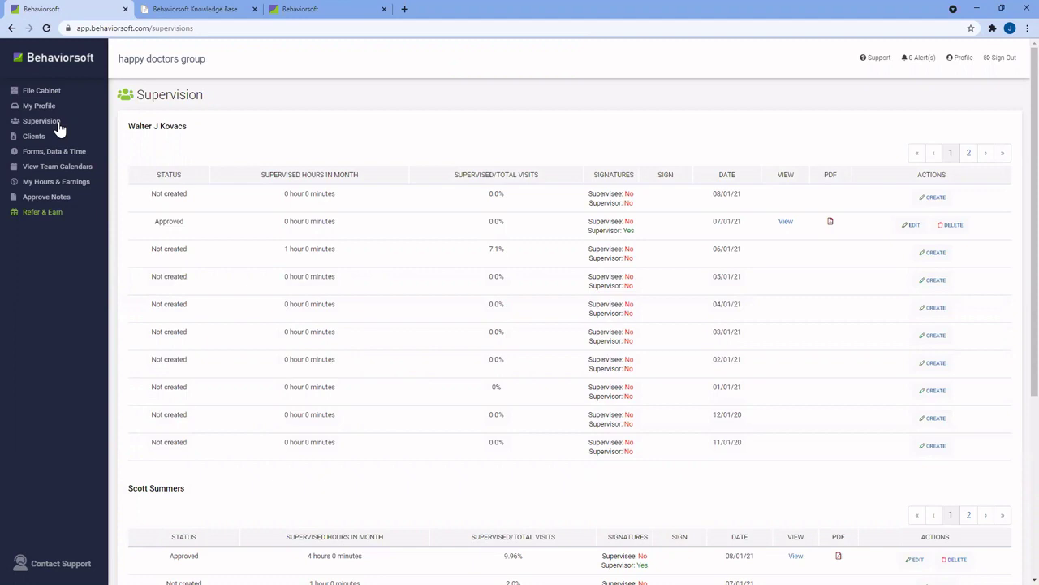
pyautogui.click(37, 136)
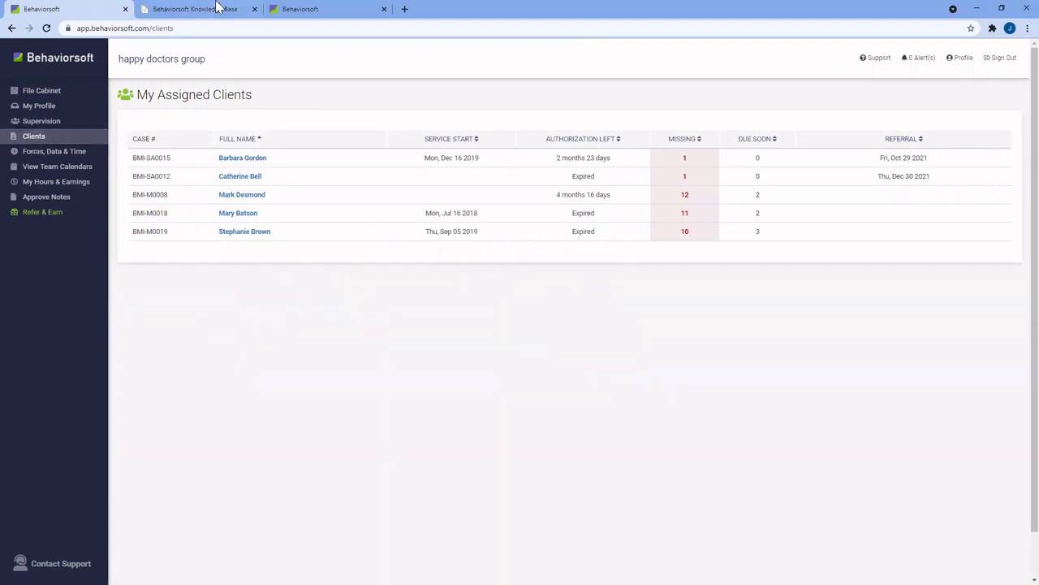
pyautogui.click(254, 10)
pyautogui.click(242, 164)
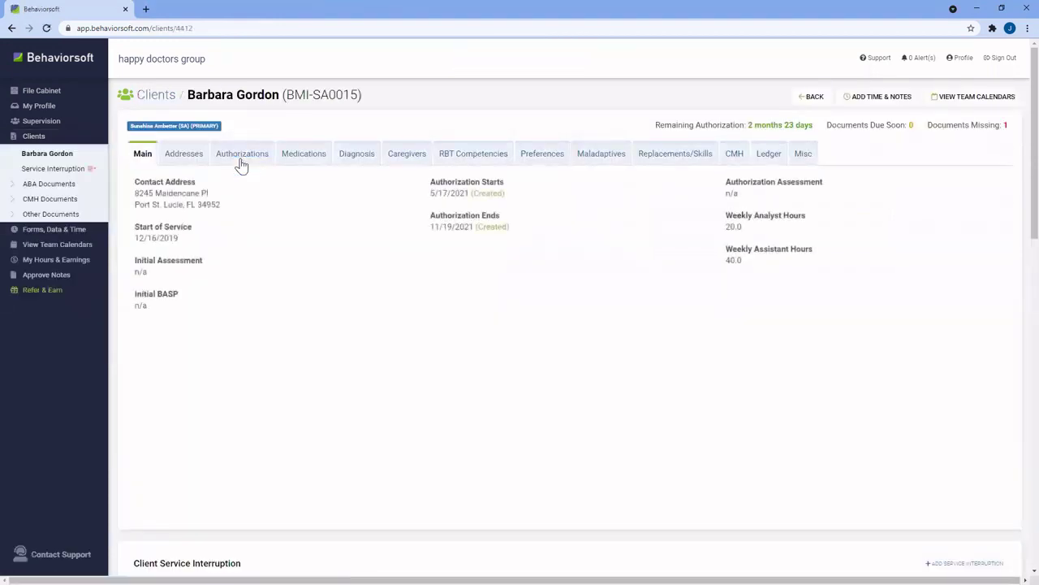
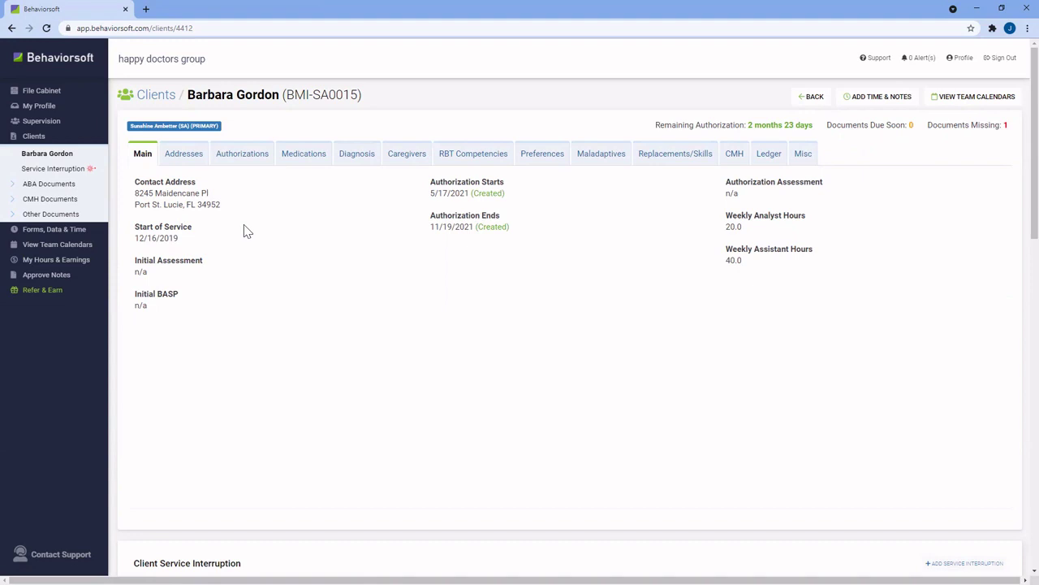
# Review the client's addresses and start a new client address with Clinic as the place of service
pyautogui.click(187, 156)
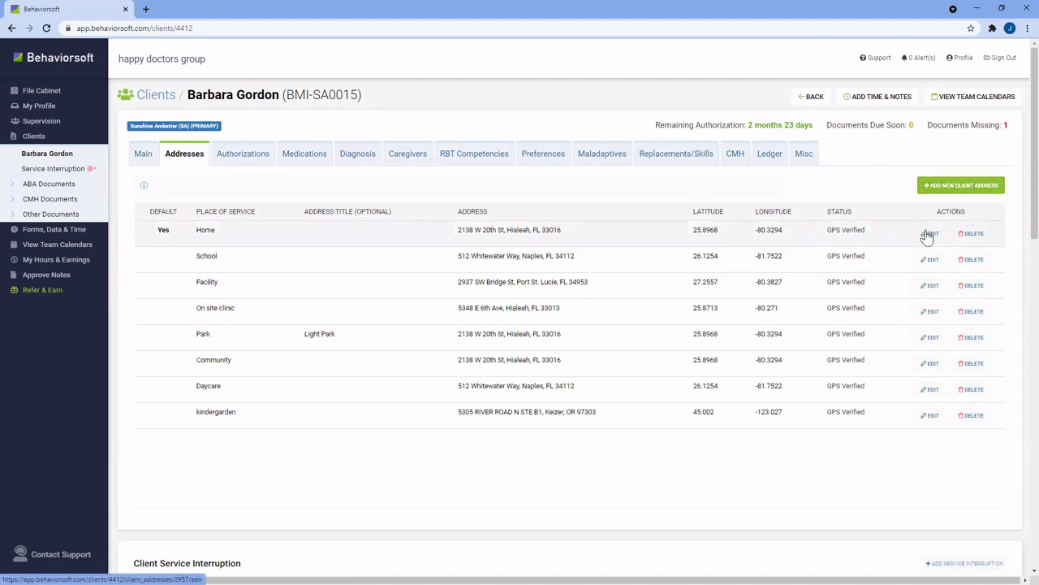
pyautogui.click(962, 186)
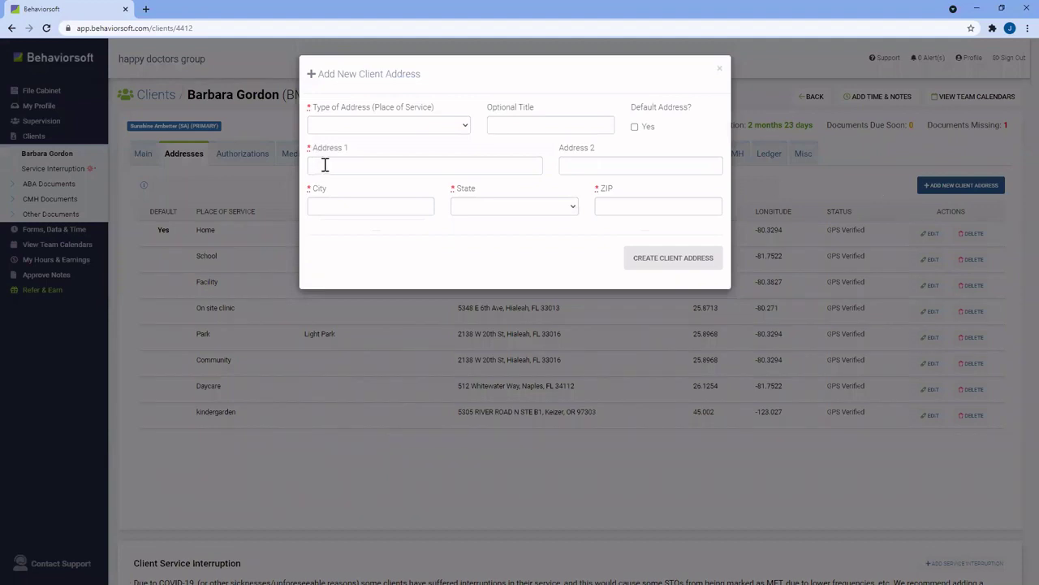
pyautogui.click(398, 127)
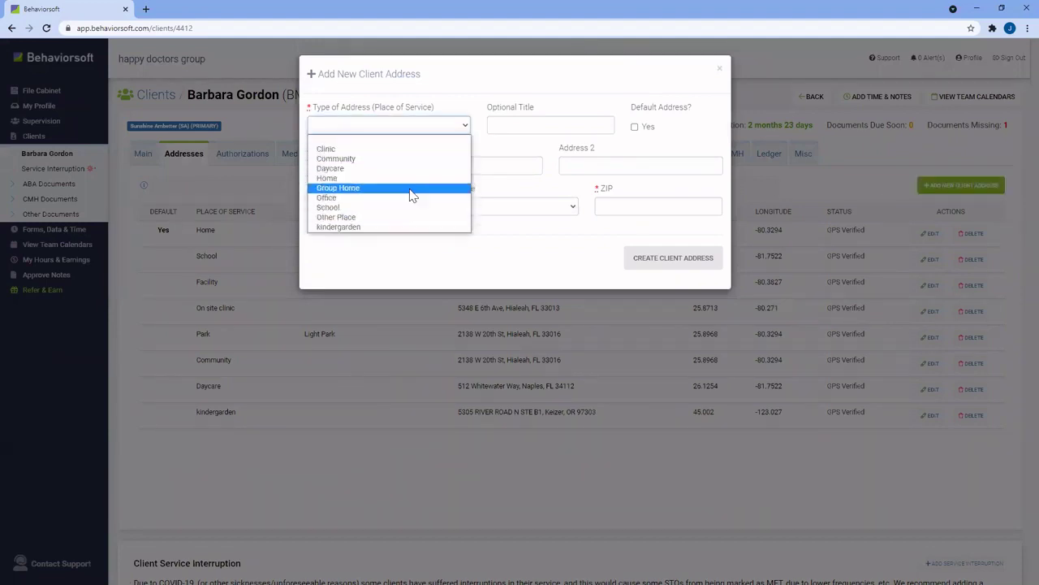
pyautogui.press('Up')
pyautogui.press('Return')
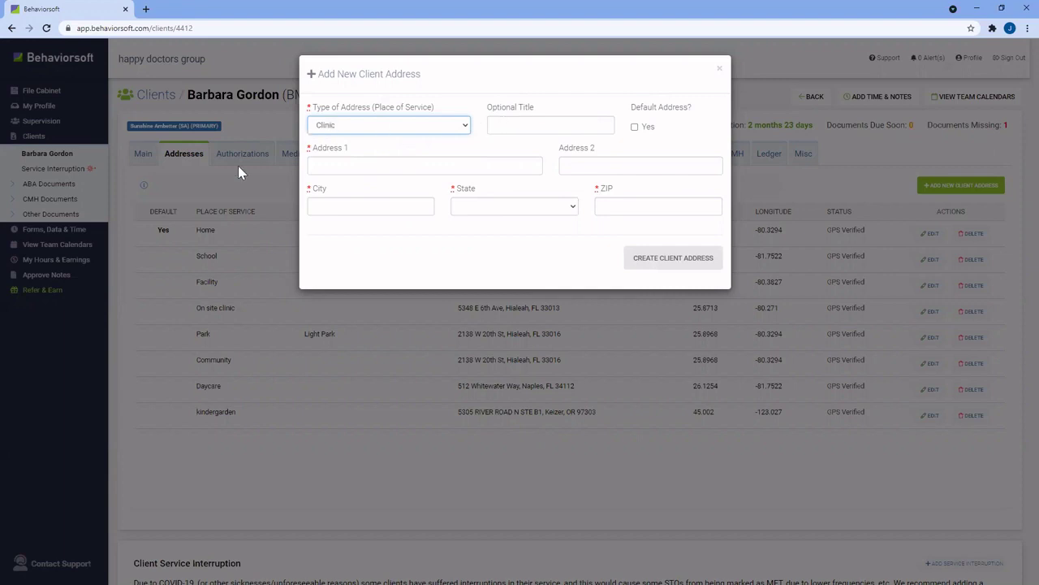
# Duplicate the browser tab with the client's record and close the blank new tab
pyautogui.click(146, 9)
pyautogui.click(61, 9)
pyautogui.rightClick(63, 8)
pyautogui.click(111, 74)
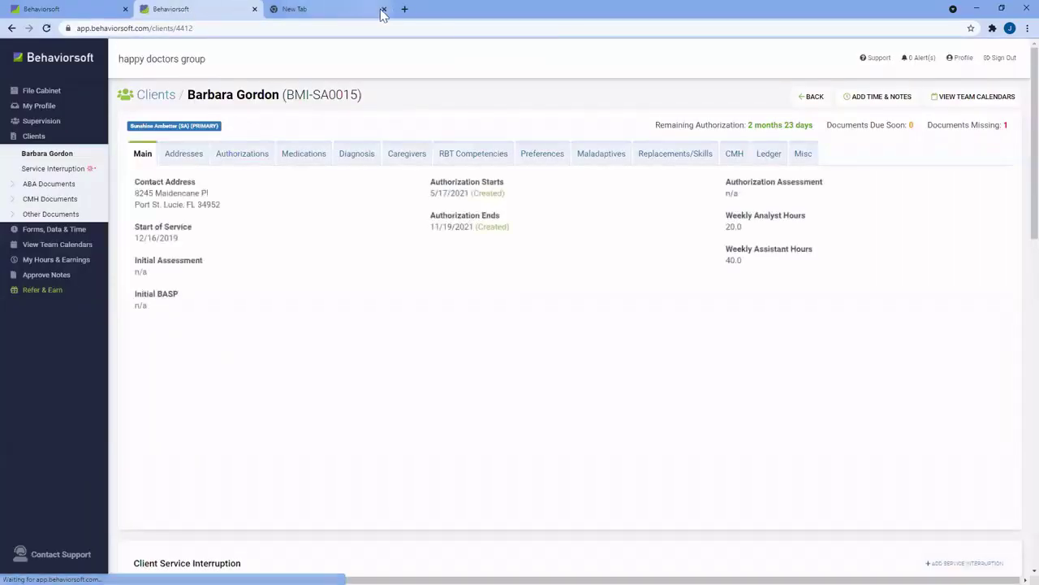
pyautogui.click(383, 9)
# In the duplicated tab, bring up the scheduling calendar for the same client and look over August 2021
pyautogui.click(46, 231)
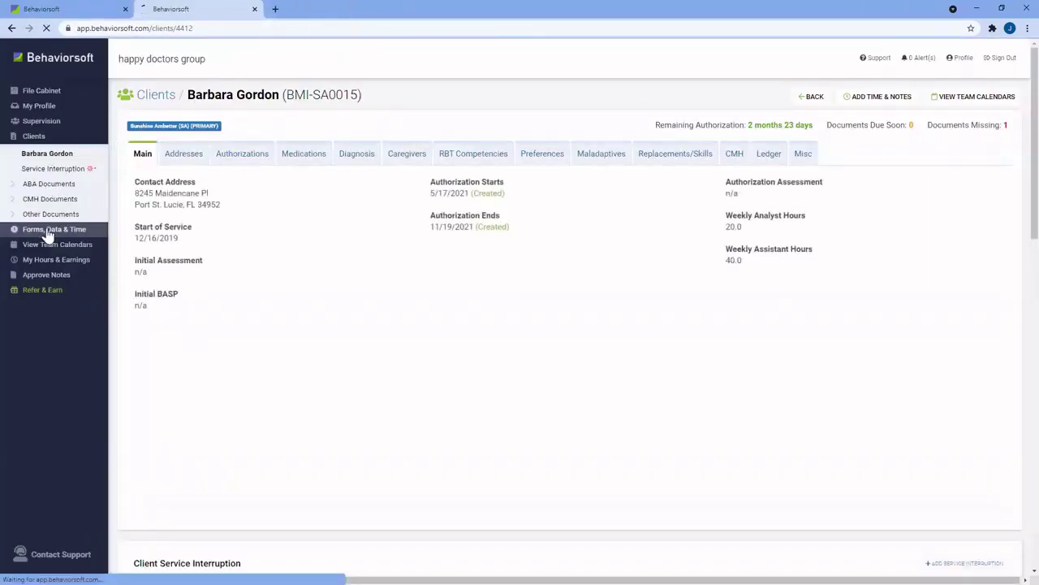
pyautogui.click(190, 136)
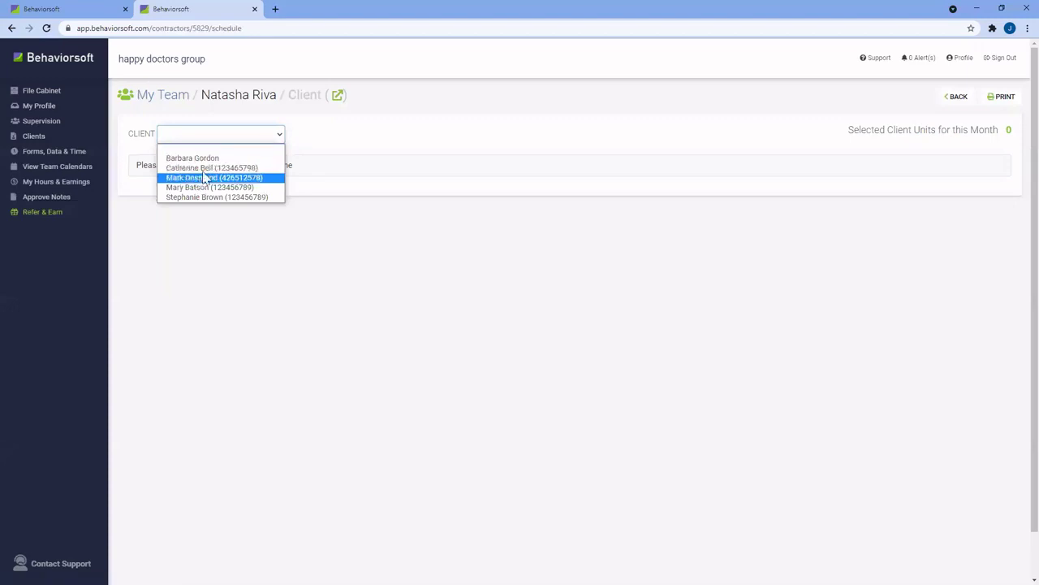
pyautogui.click(203, 158)
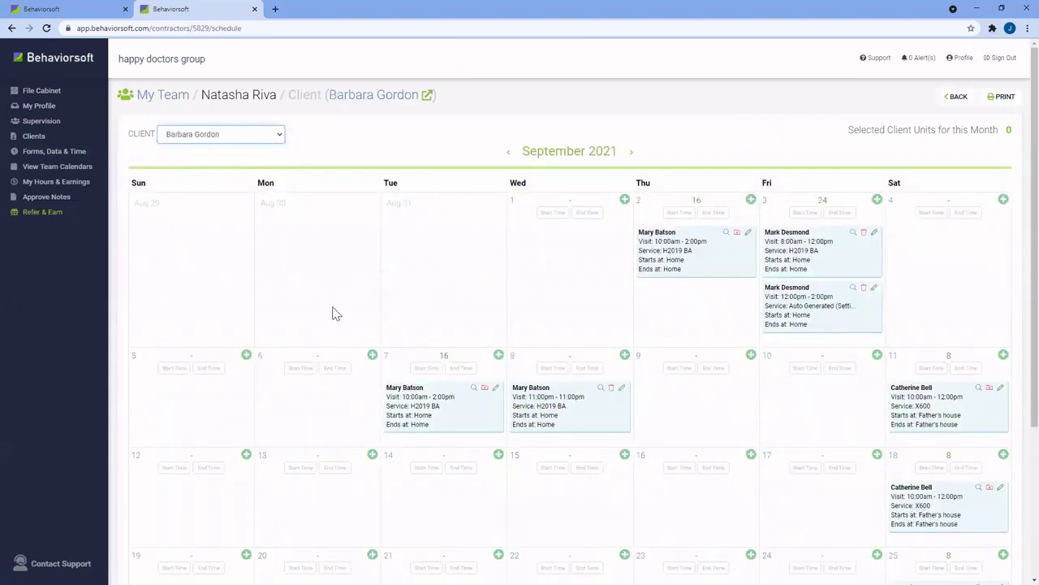
pyautogui.click(508, 154)
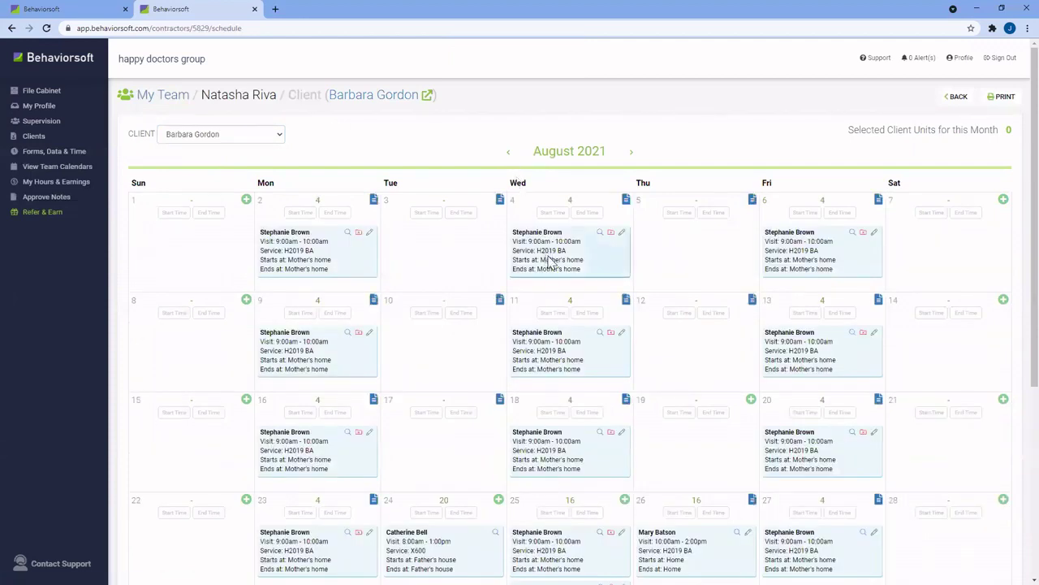
pyautogui.scroll(-2, 555, 452)
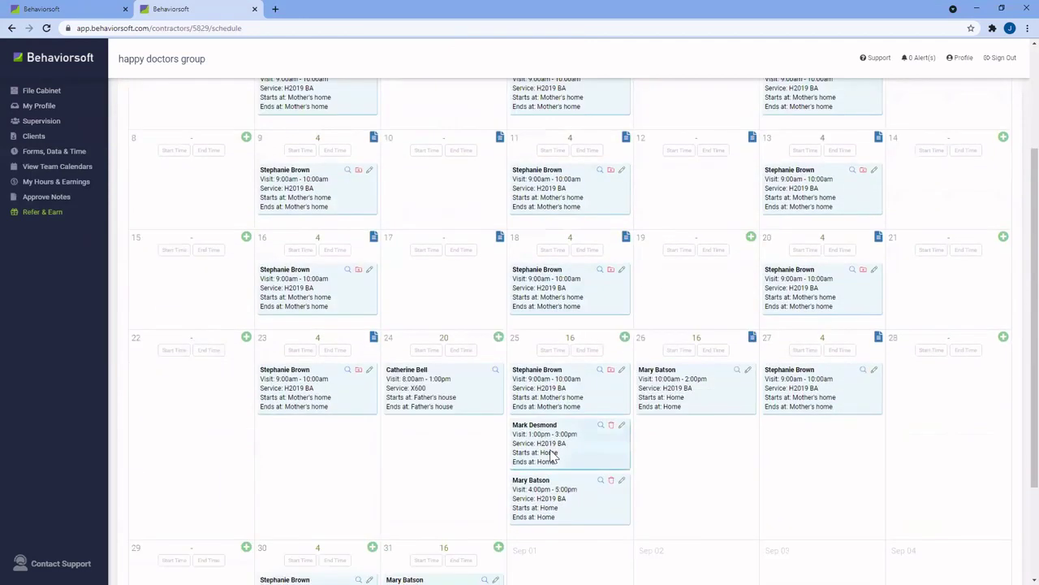
pyautogui.scroll(2, 553, 455)
pyautogui.scroll(1, 946, 183)
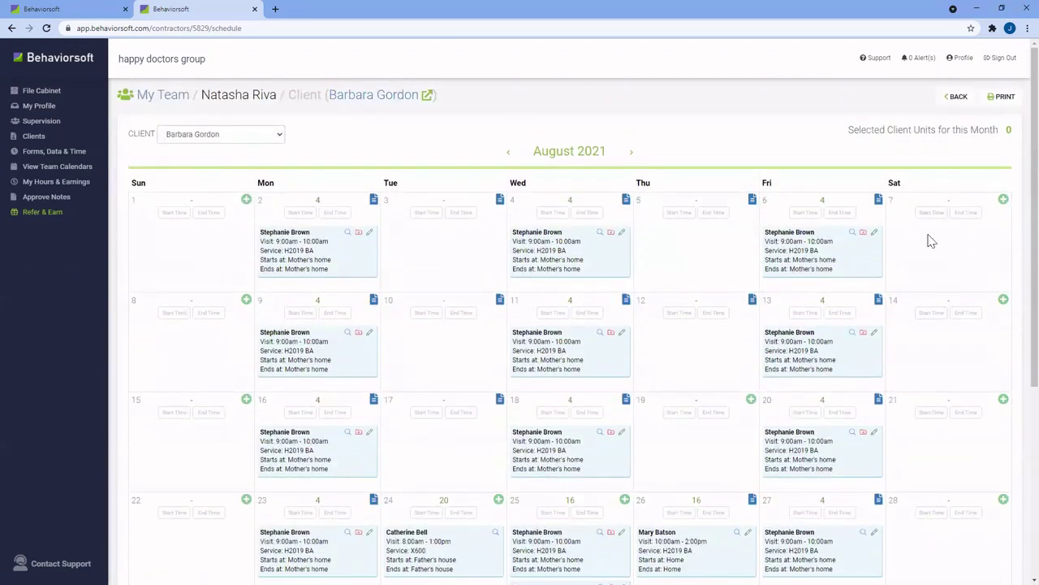
pyautogui.scroll(-2, 930, 277)
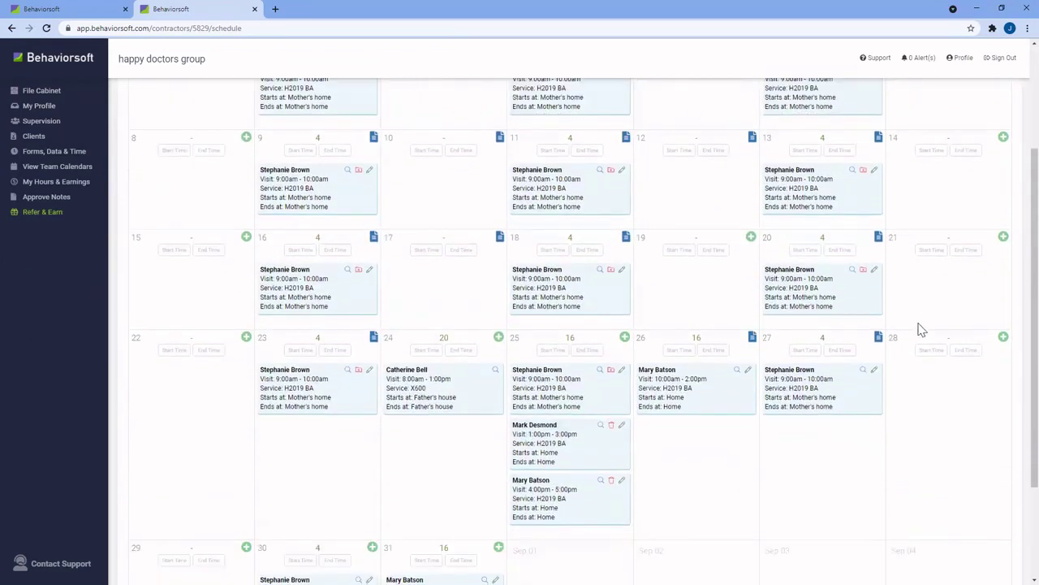
# Choose a start time and an end time for a visit on August 28
pyautogui.click(927, 350)
pyautogui.click(933, 422)
pyautogui.click(966, 350)
pyautogui.click(974, 439)
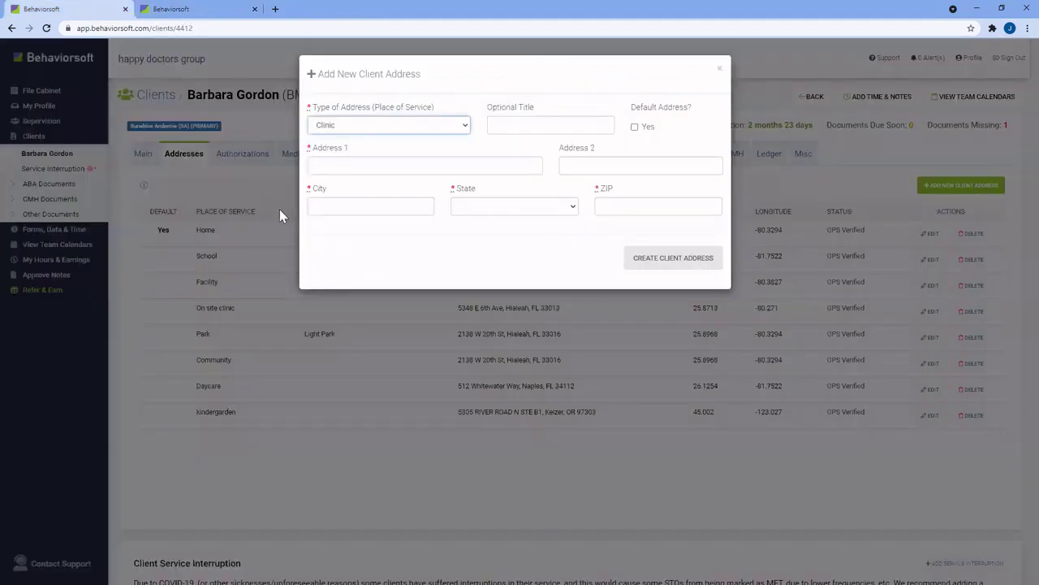
# Dismiss the new address form, and examine the Home place of service and the Light Park address title in the address list
pyautogui.click(286, 348)
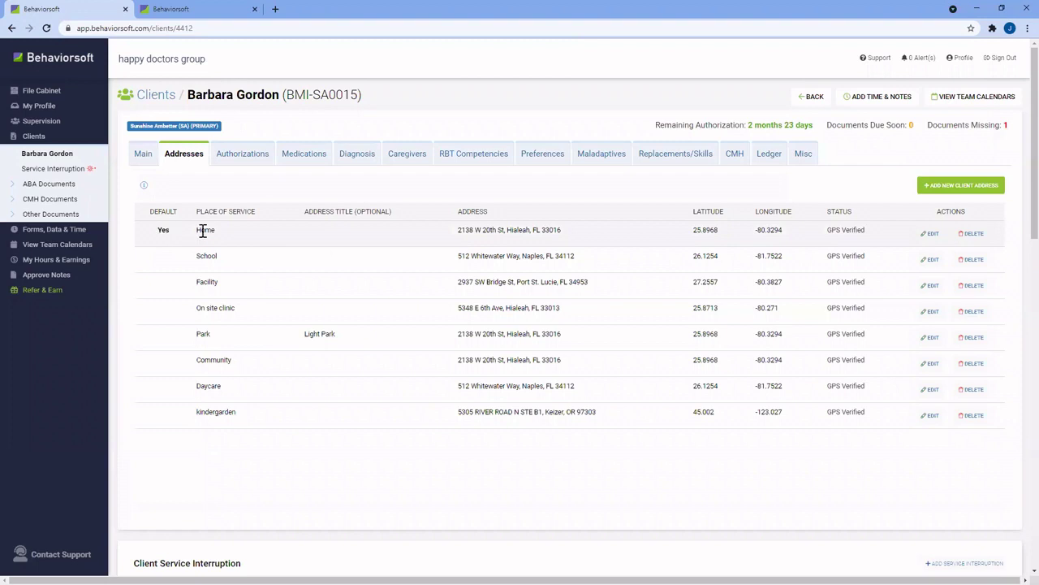
pyautogui.doubleClick(203, 230)
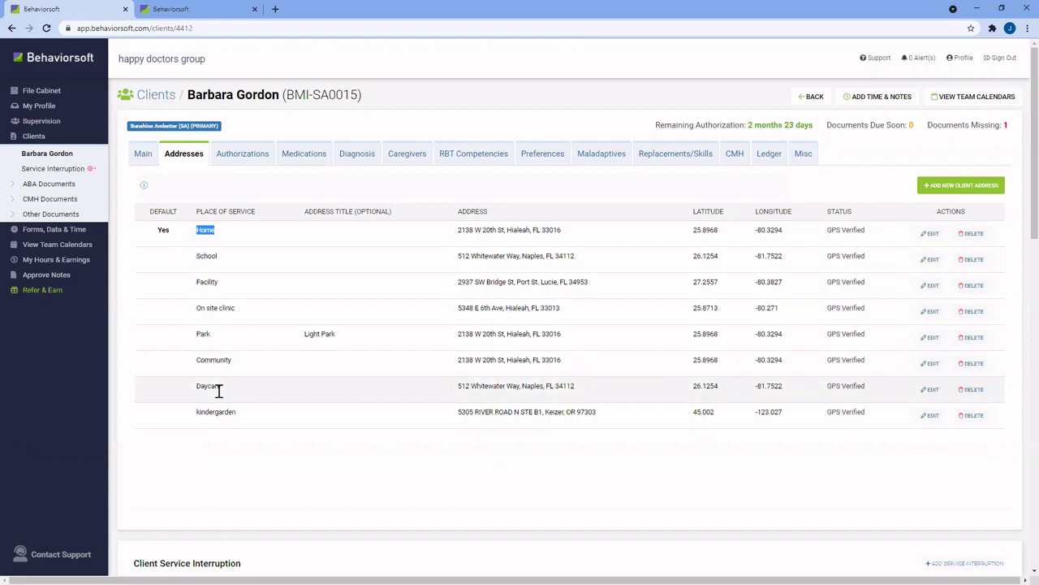
pyautogui.click(190, 344)
pyautogui.moveTo(305, 334); pyautogui.dragTo(344, 339)
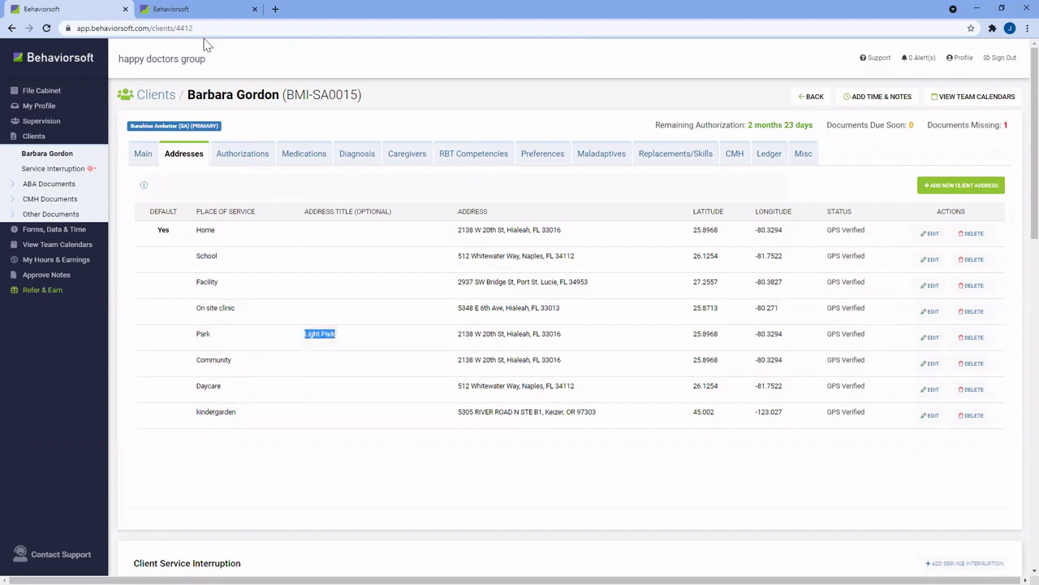
# In the scheduling calendar, open the client's August 28 visit for editing and set its scheduled start address to Light Park
pyautogui.click(201, 13)
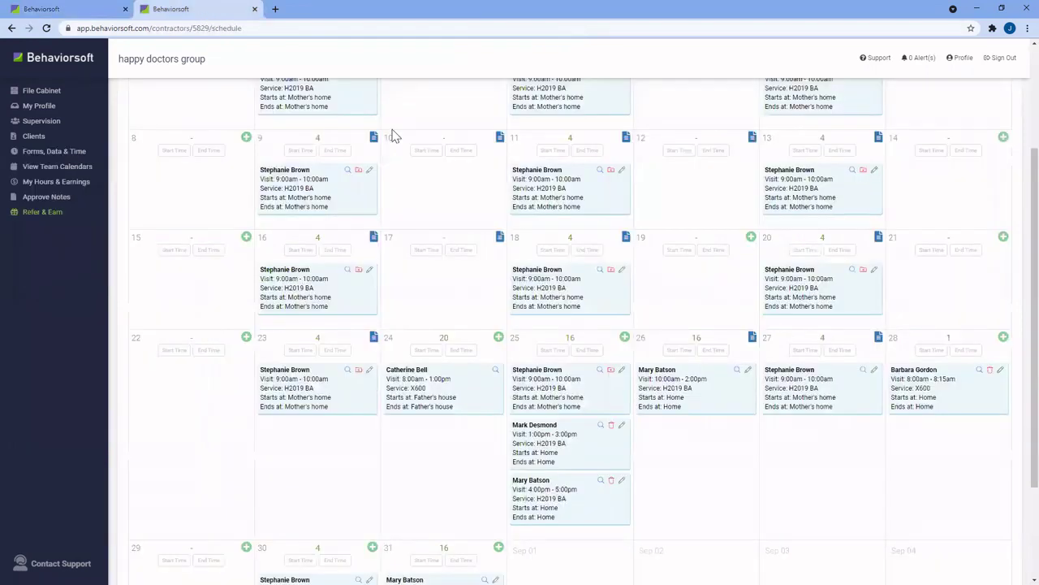
pyautogui.click(1001, 370)
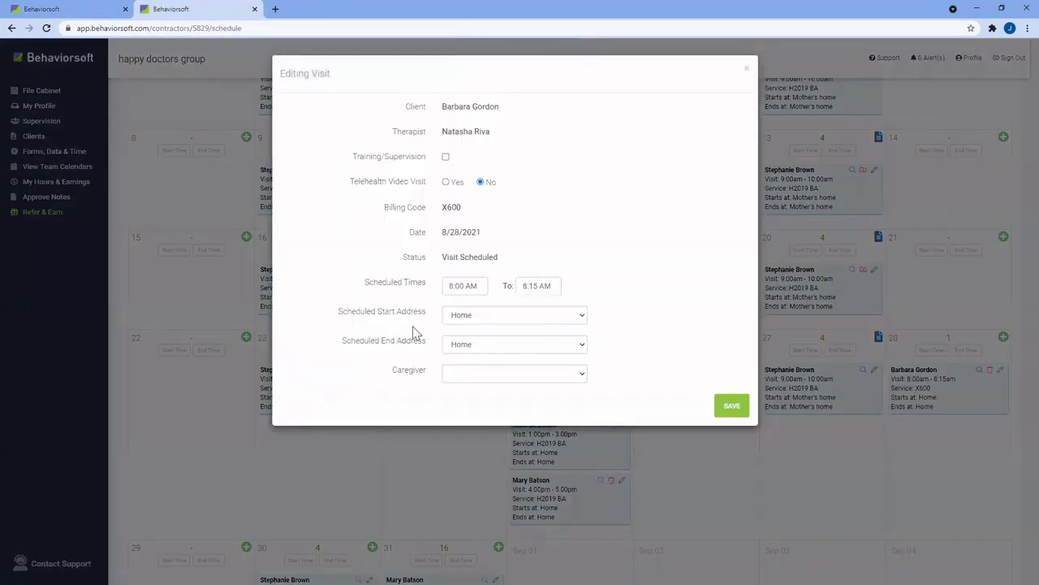
pyautogui.click(471, 319)
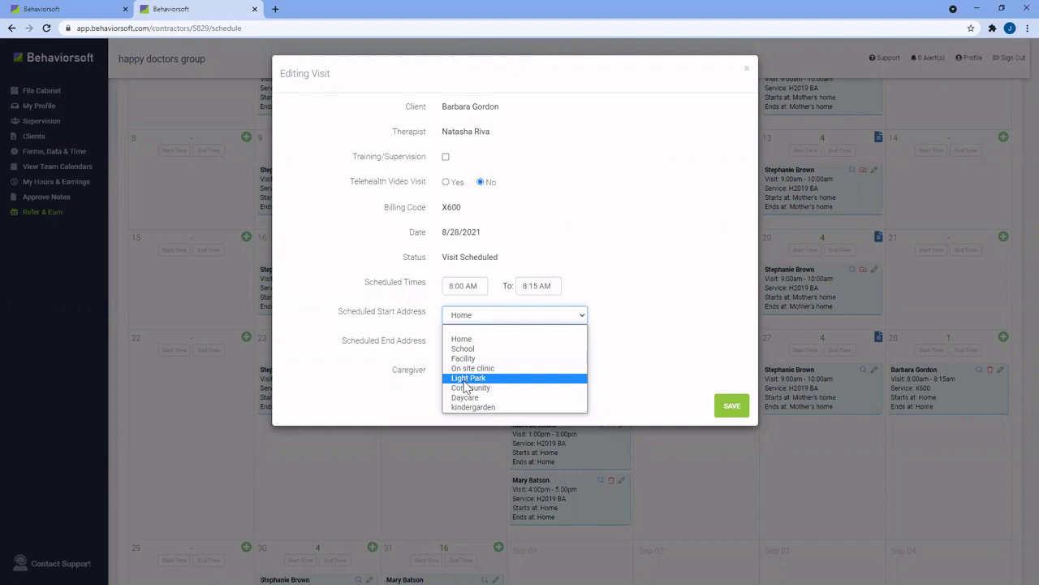
pyautogui.click(465, 378)
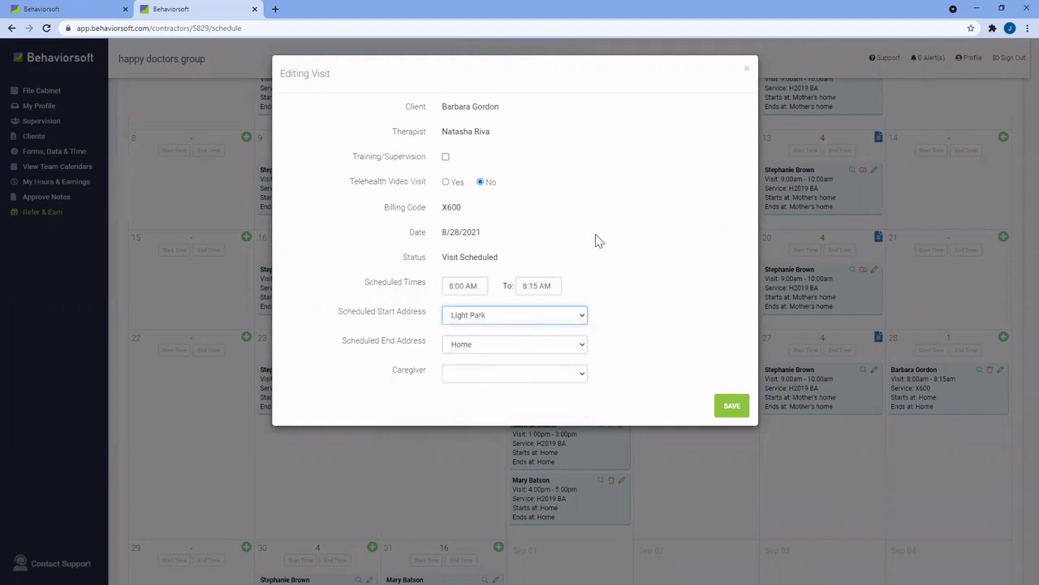
# Return to the client's record and look through the authorizations, medications and diagnosis information
pyautogui.click(79, 8)
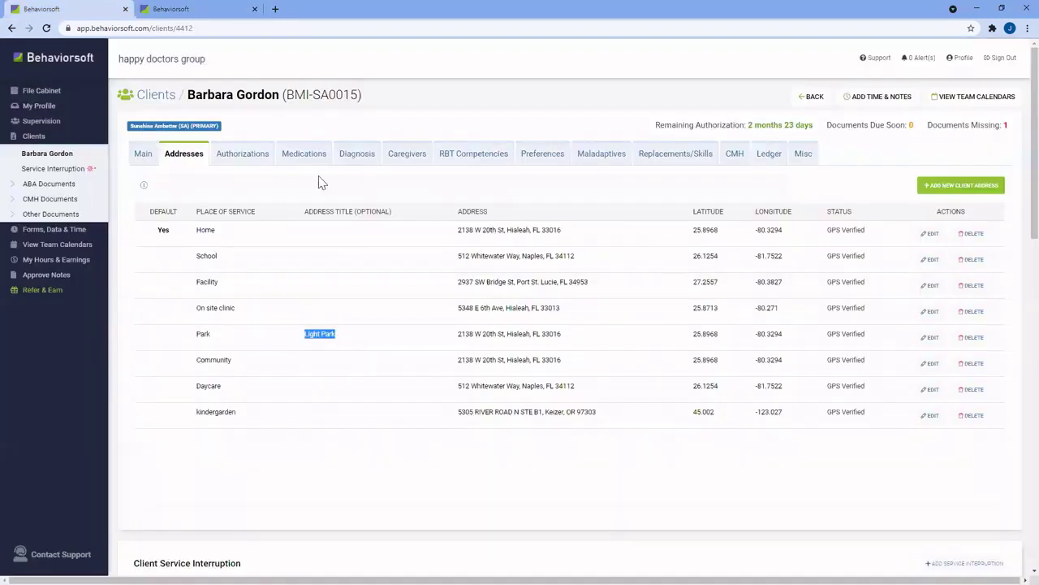
pyautogui.click(258, 155)
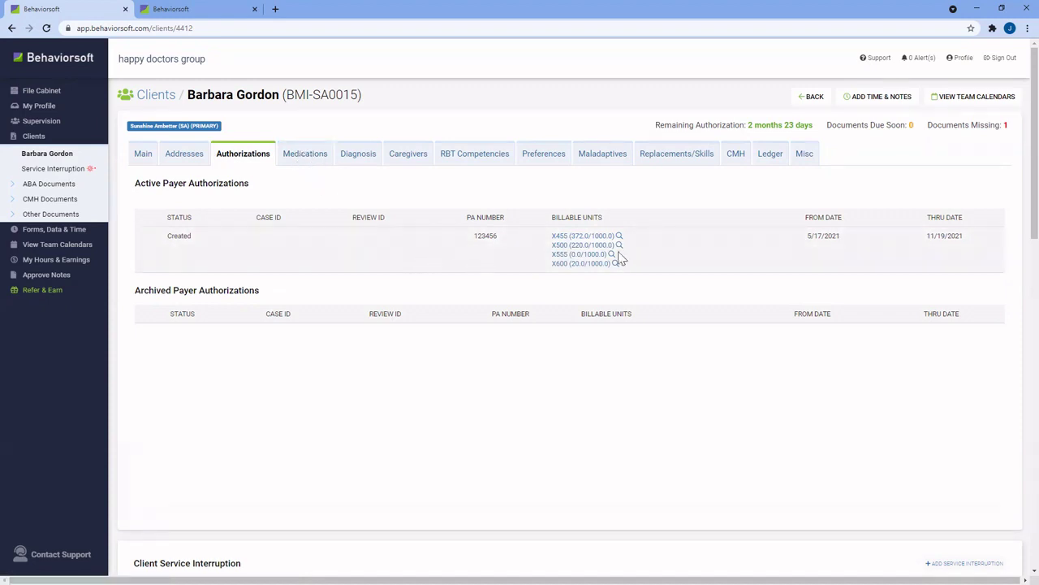
pyautogui.click(303, 155)
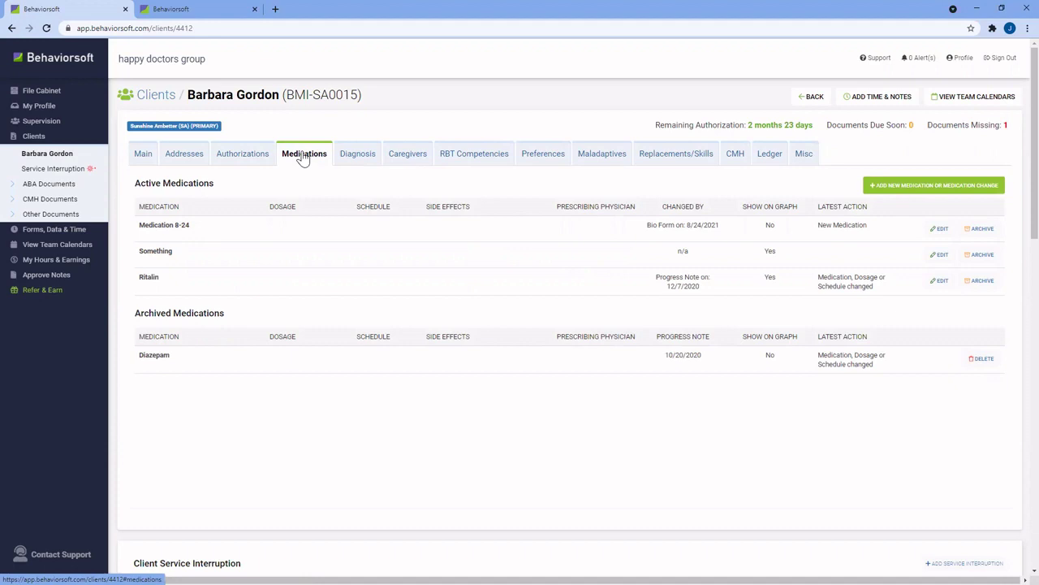
pyautogui.click(354, 157)
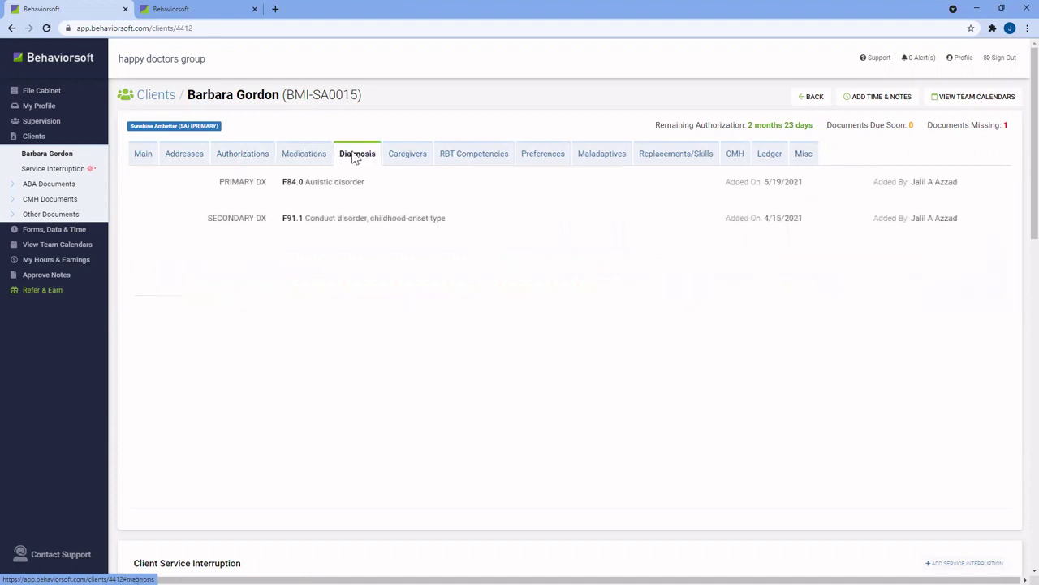
# In the client's caregiver list, open a new caregiver form, review its contact and competency baseline fields, and dismiss it
pyautogui.click(393, 162)
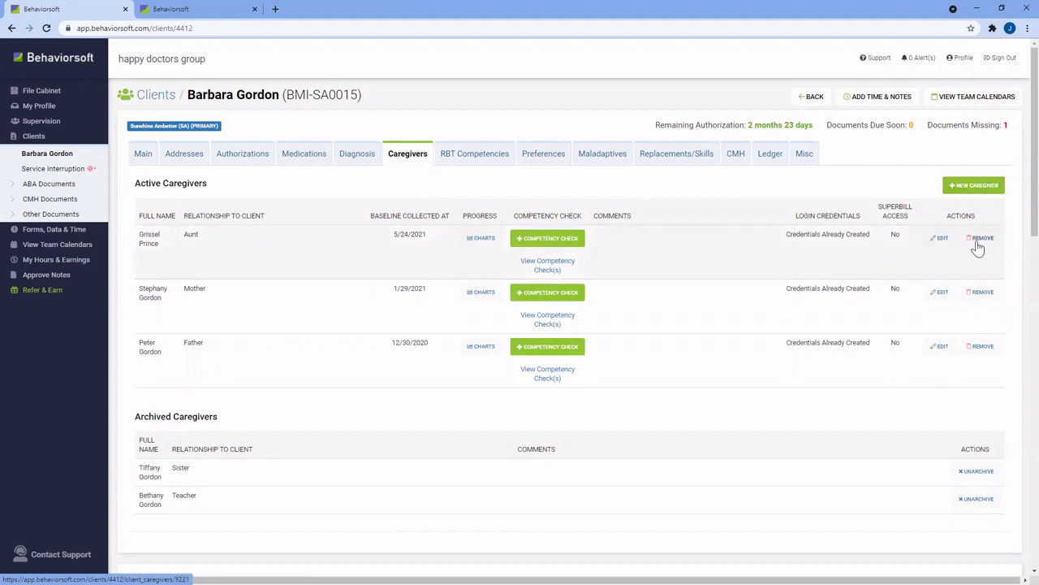
pyautogui.click(978, 187)
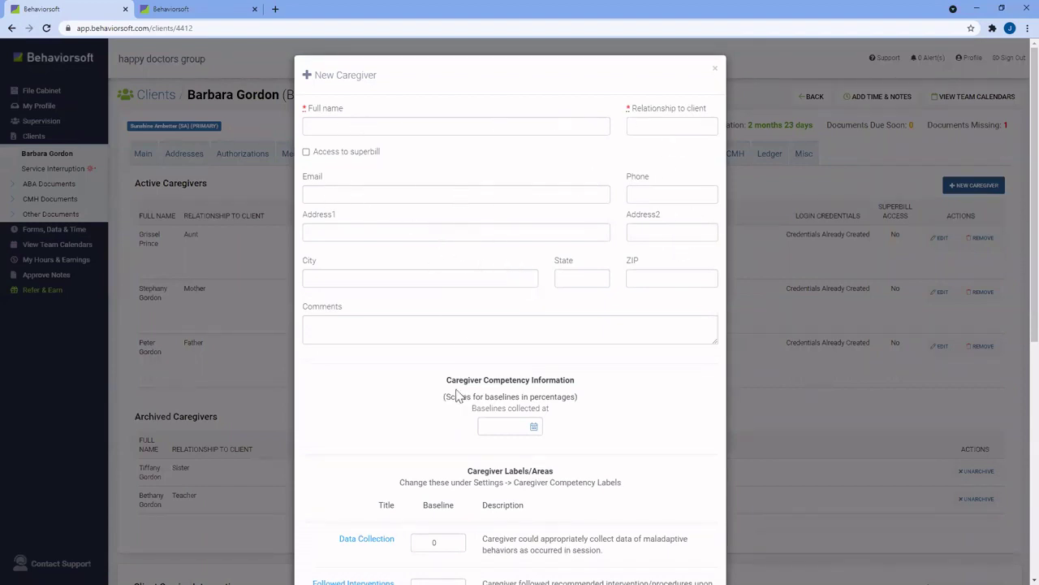
pyautogui.scroll(-2, 460, 395)
pyautogui.scroll(2, 457, 384)
pyautogui.scroll(-2, 489, 317)
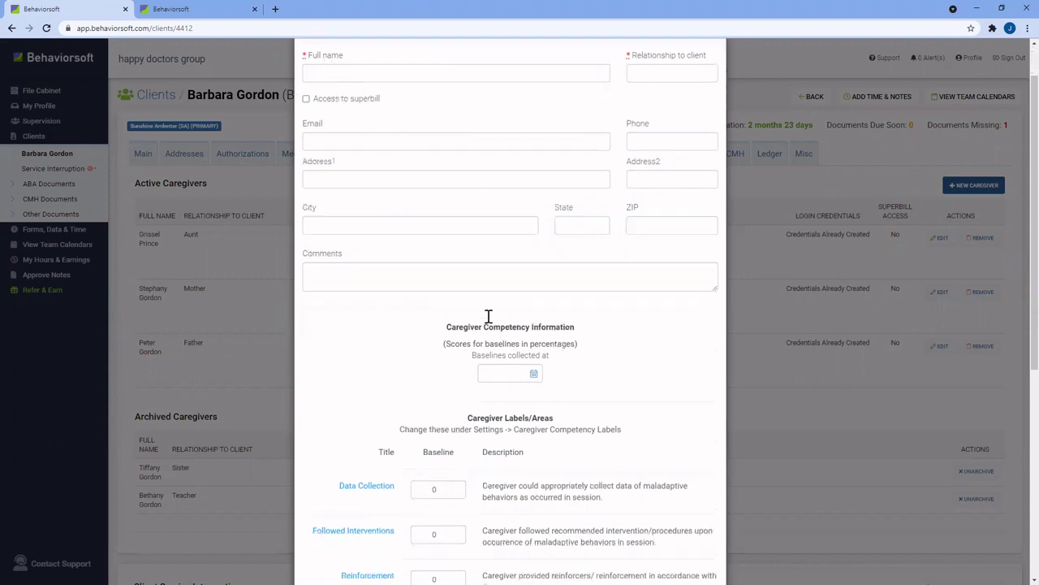
pyautogui.scroll(-2, 488, 316)
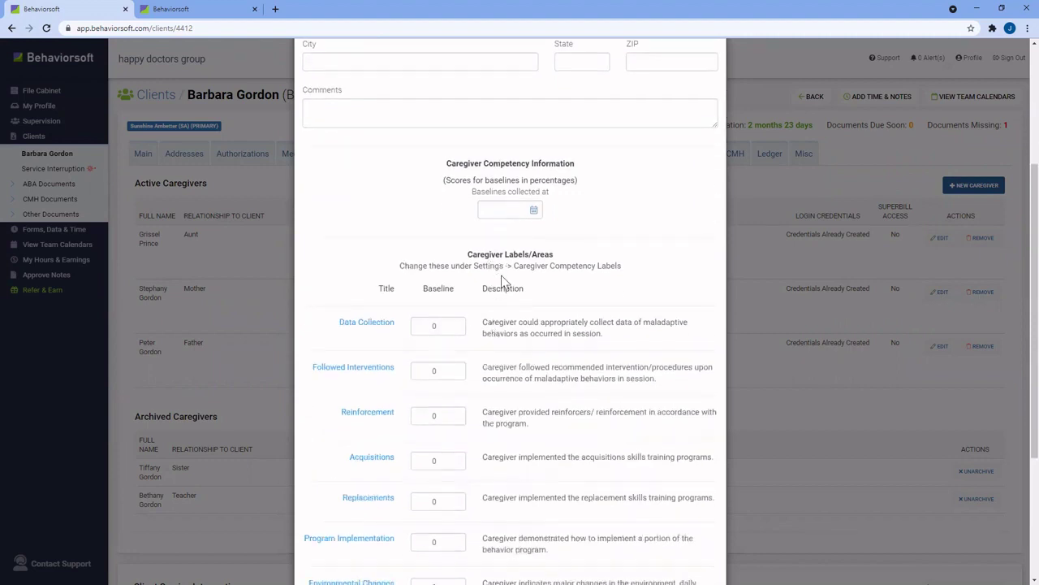
pyautogui.scroll(-1, 501, 281)
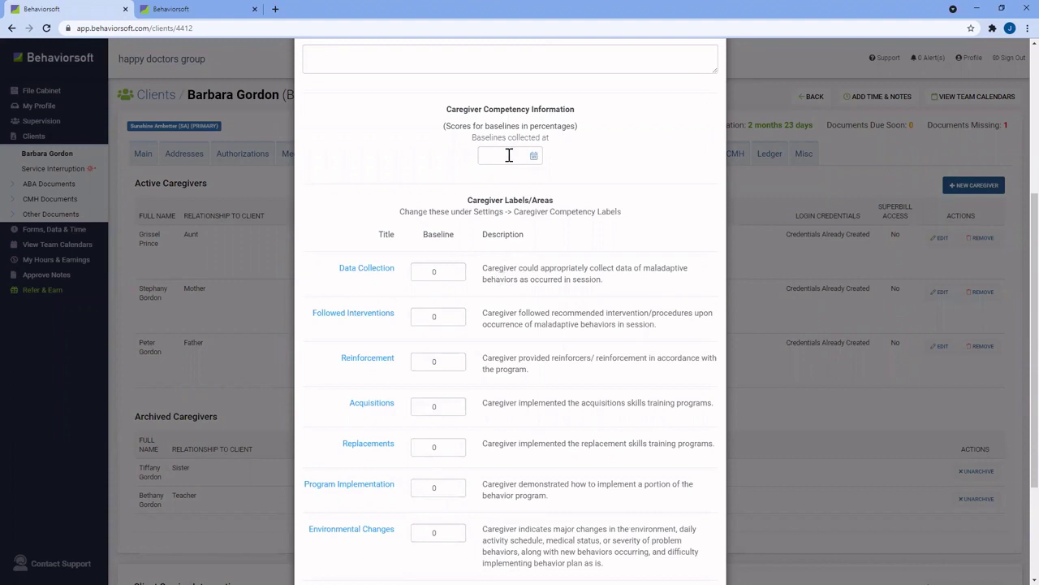
pyautogui.scroll(-2, 509, 155)
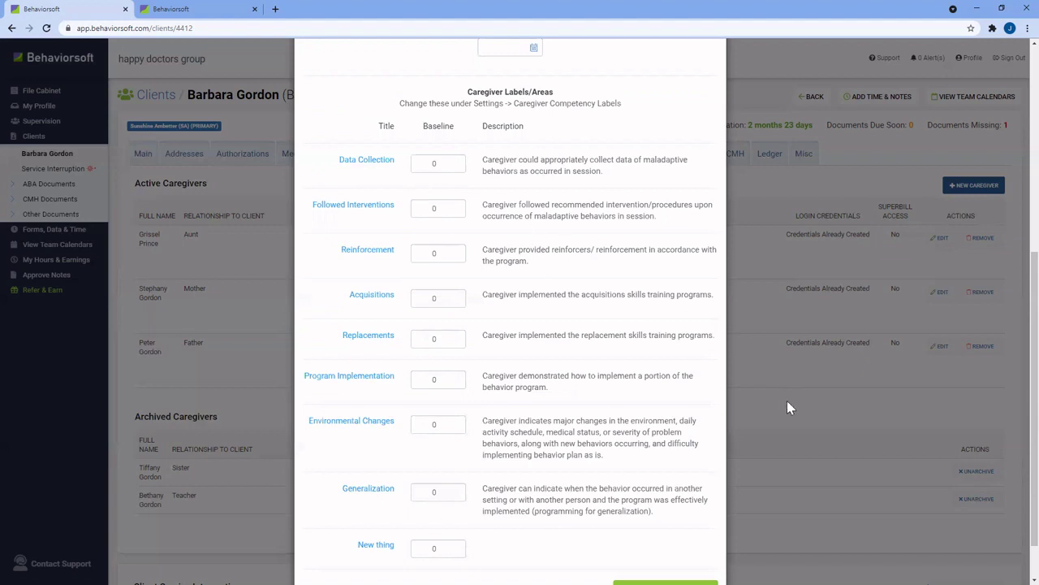
pyautogui.scroll(-2, 785, 400)
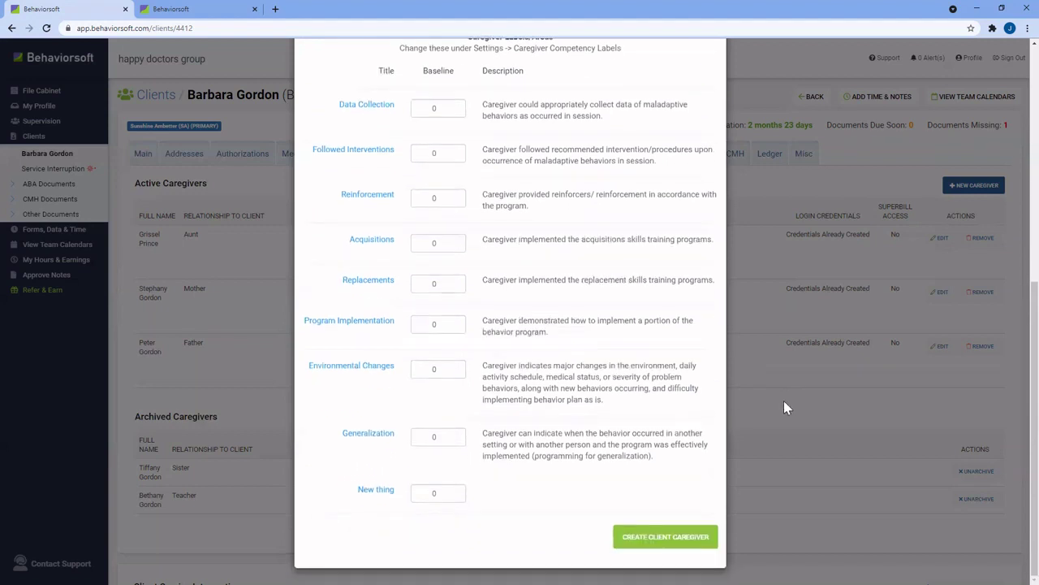
pyautogui.click(788, 443)
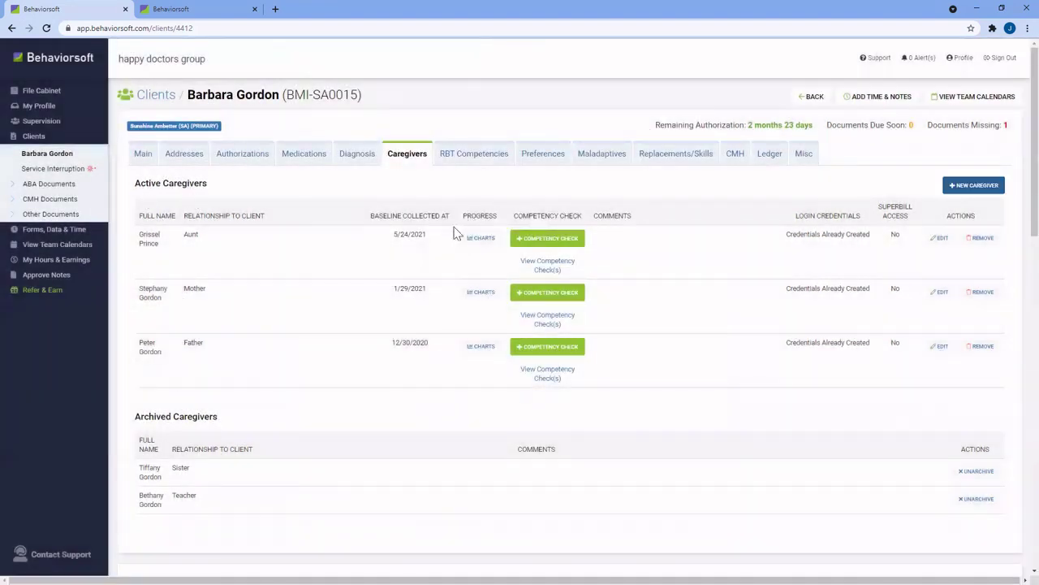
# Save a competency check for the client's aunt with Data Collection at 65% and Followed Interventions at 76%
pyautogui.click(561, 241)
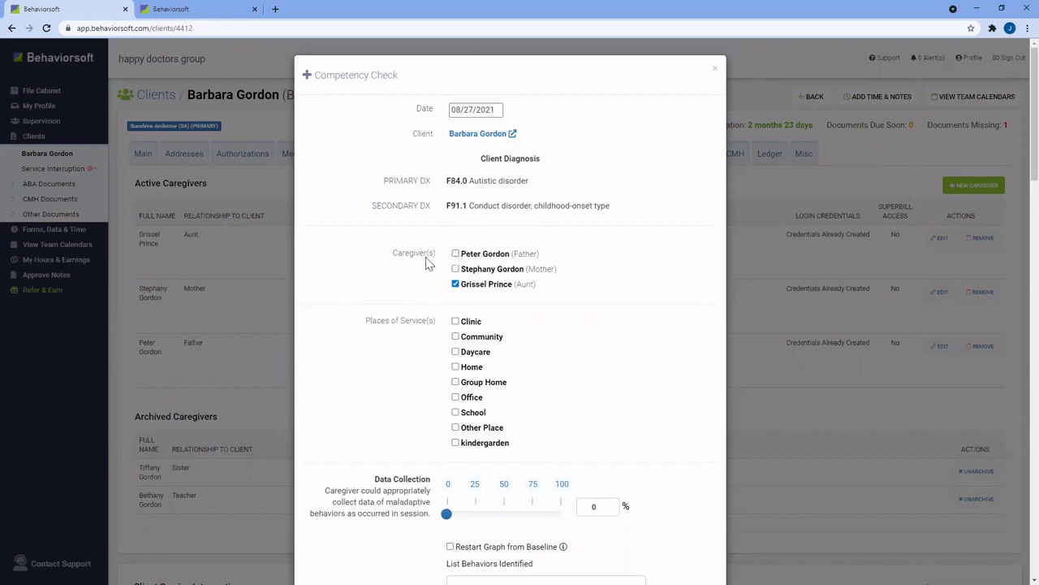
pyautogui.scroll(-1, 487, 209)
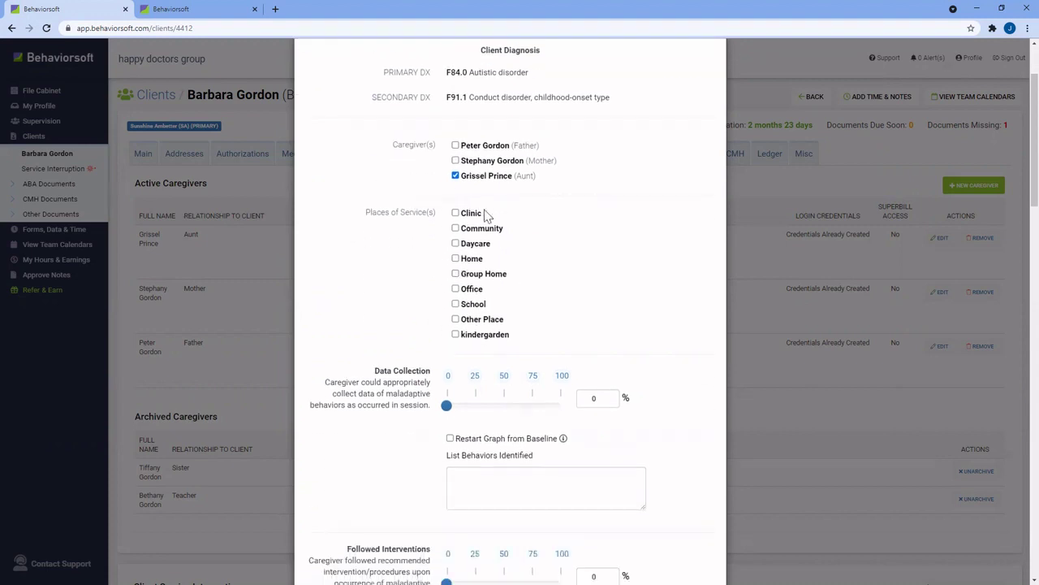
pyautogui.scroll(-2, 451, 270)
pyautogui.scroll(-1, 451, 271)
pyautogui.moveTo(446, 244); pyautogui.dragTo(520, 244)
pyautogui.doubleClick(593, 413)
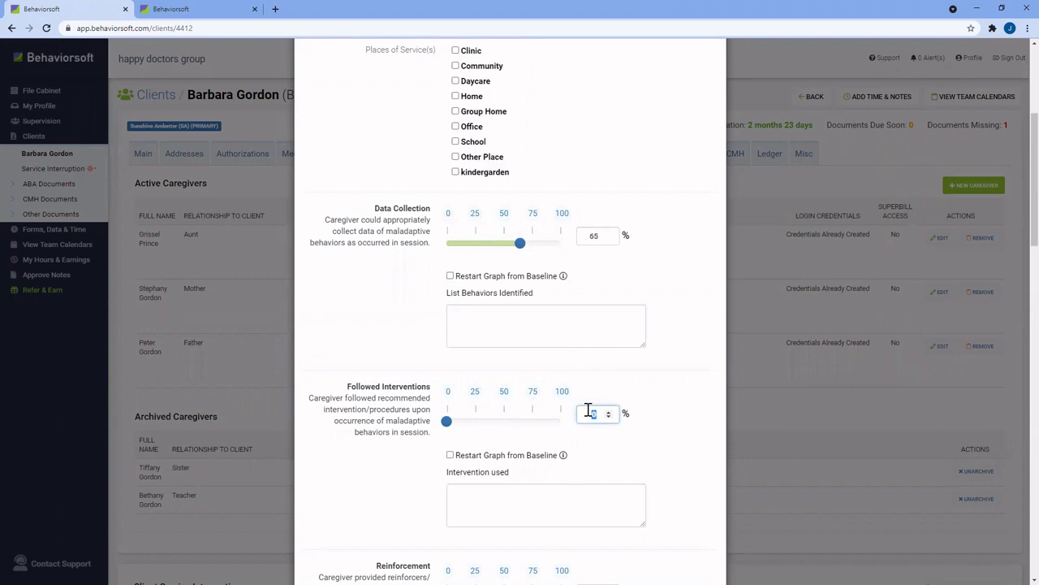
pyautogui.write('76')
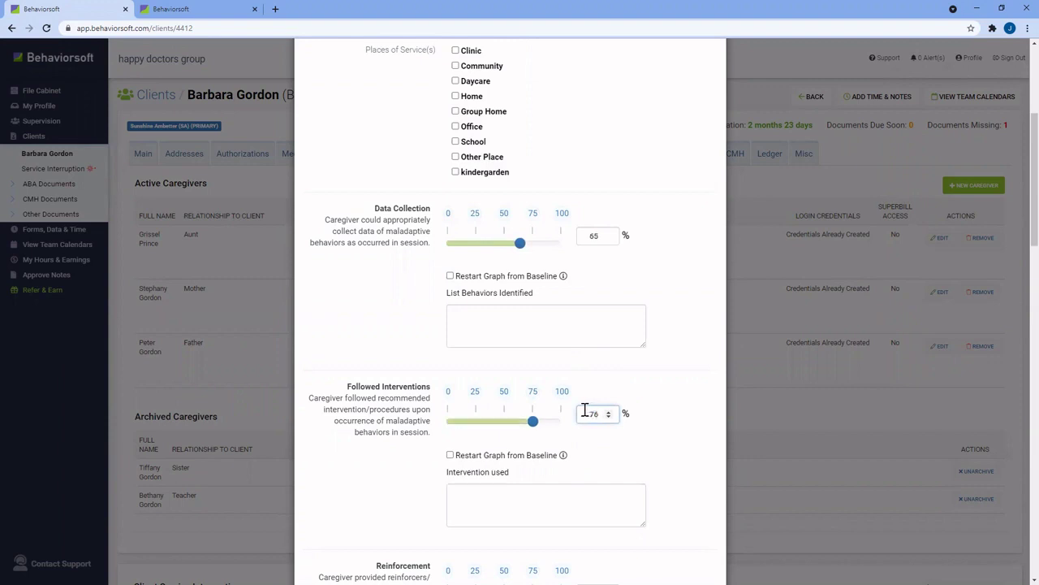
pyautogui.click(745, 368)
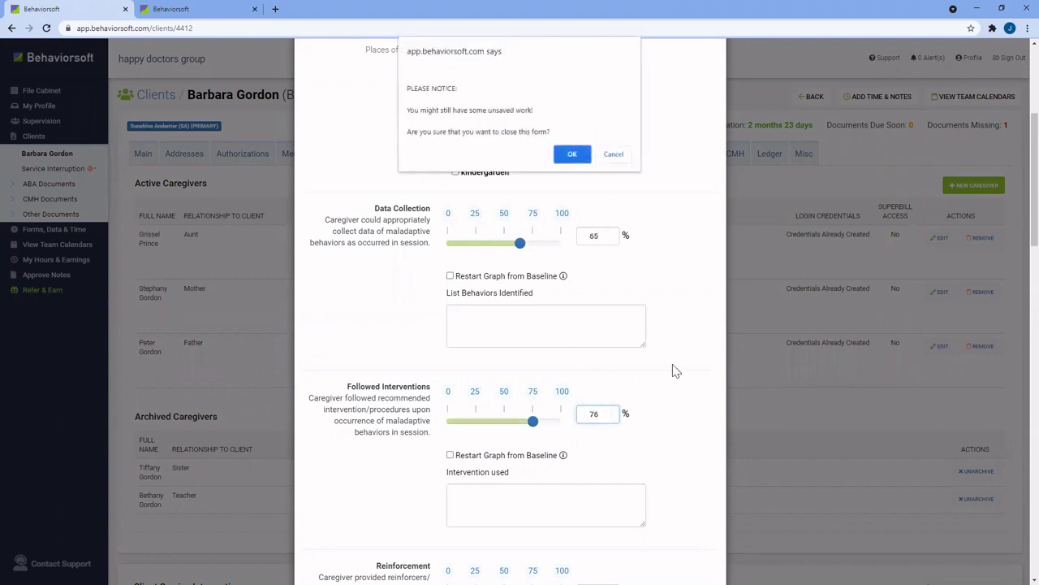
pyautogui.click(618, 149)
pyautogui.scroll(-7, 667, 307)
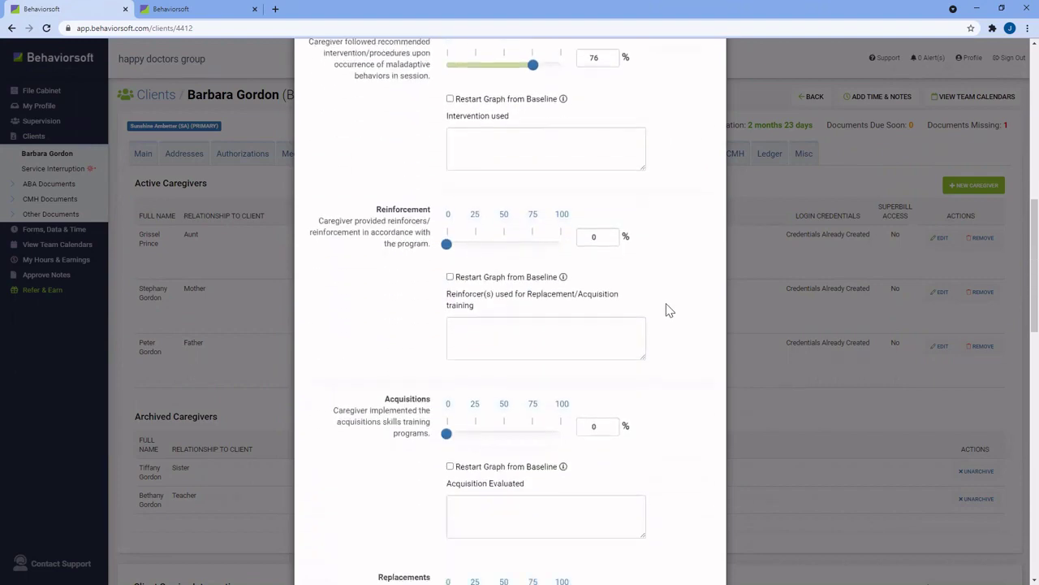
pyautogui.scroll(-8, 668, 314)
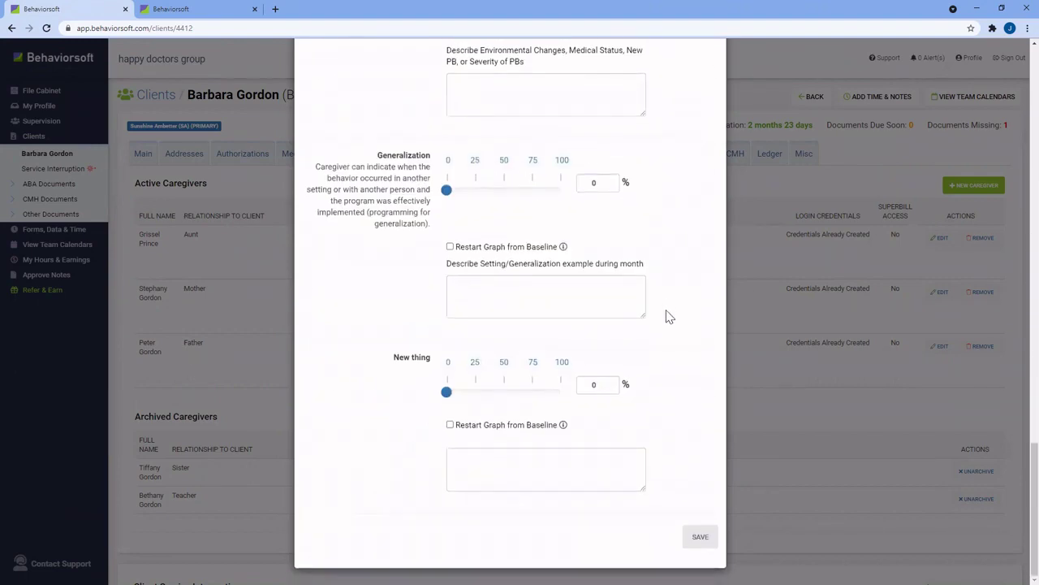
pyautogui.click(699, 536)
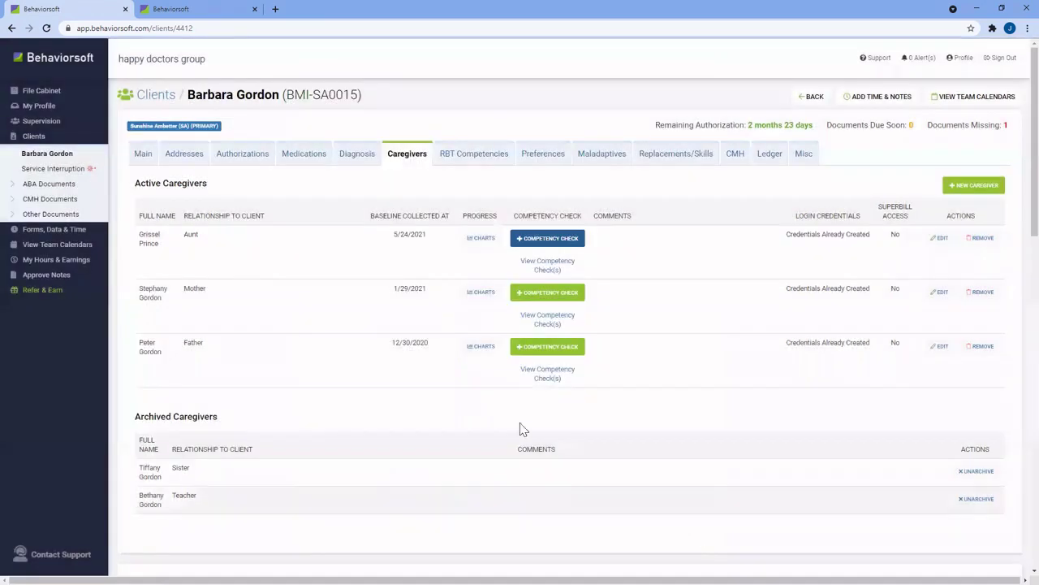
# Examine the aunt's caregiver progress charts and bring up the client's RBT competencies
pyautogui.click(478, 242)
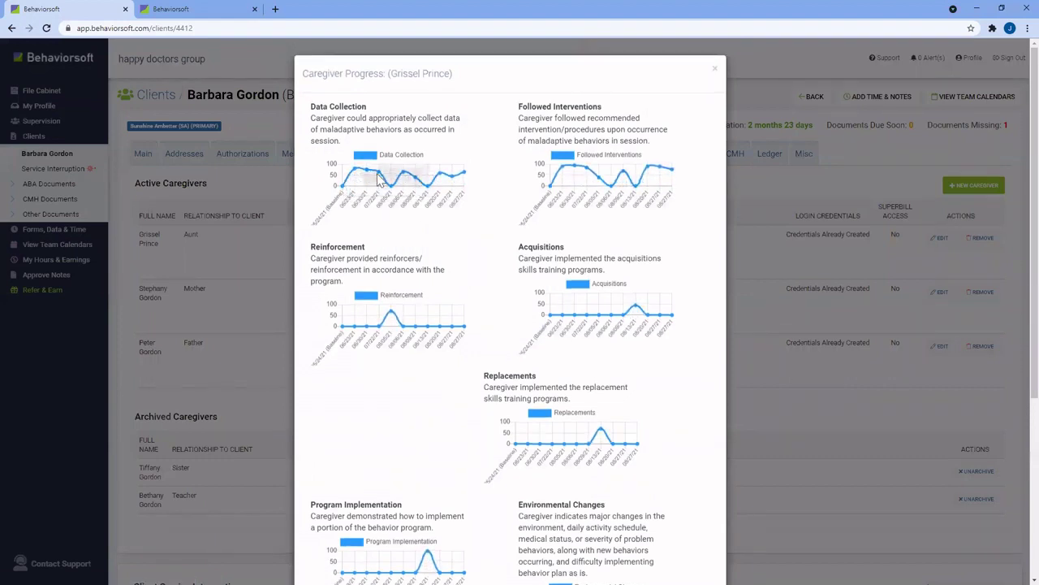
pyautogui.click(715, 67)
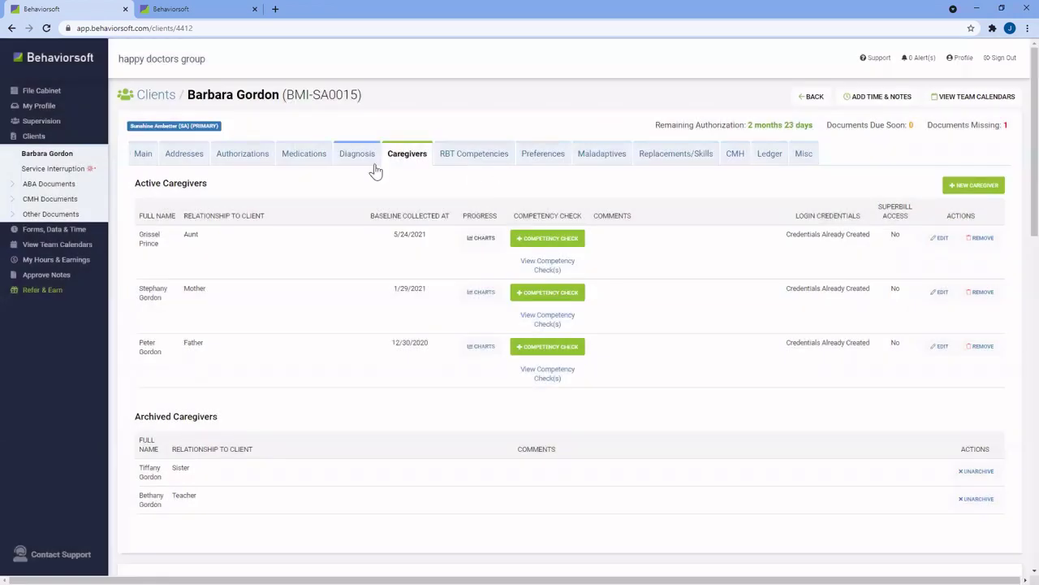
pyautogui.click(470, 162)
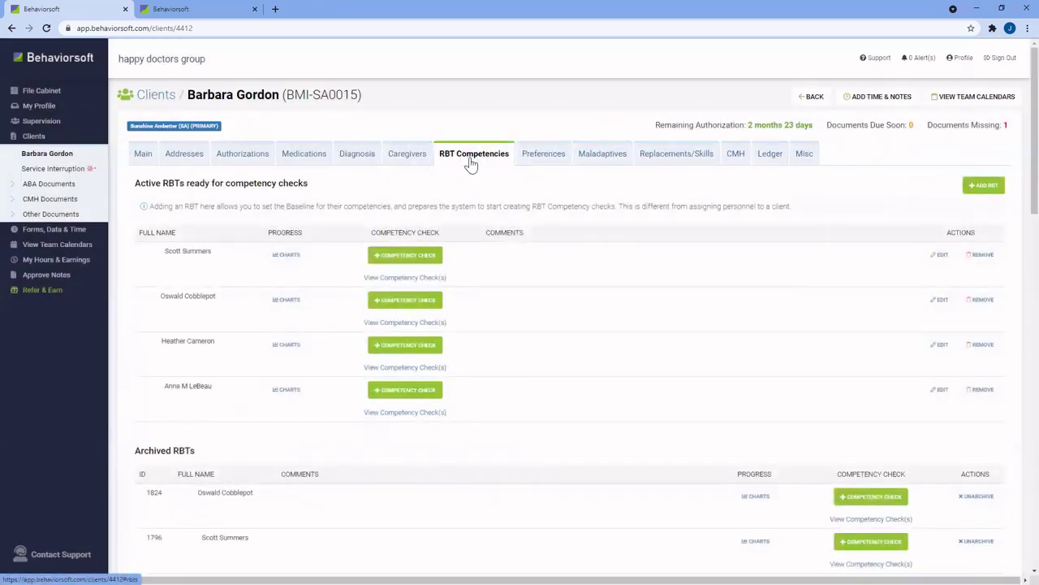
# Start adding an RBT to the client's competency checks, review the trackable criteria, and choose the last RBT in the assigned list
pyautogui.click(983, 187)
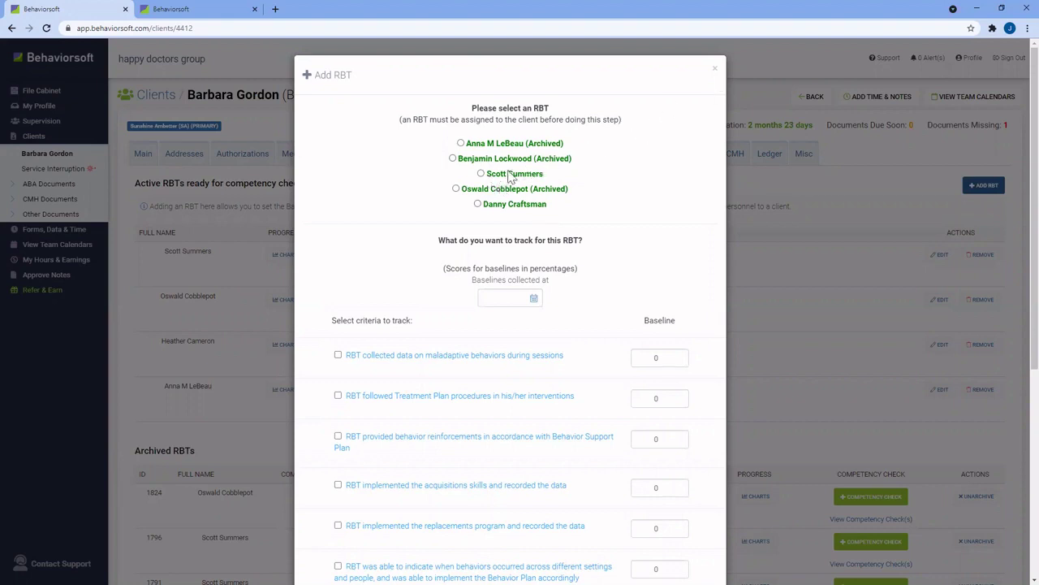
pyautogui.click(510, 177)
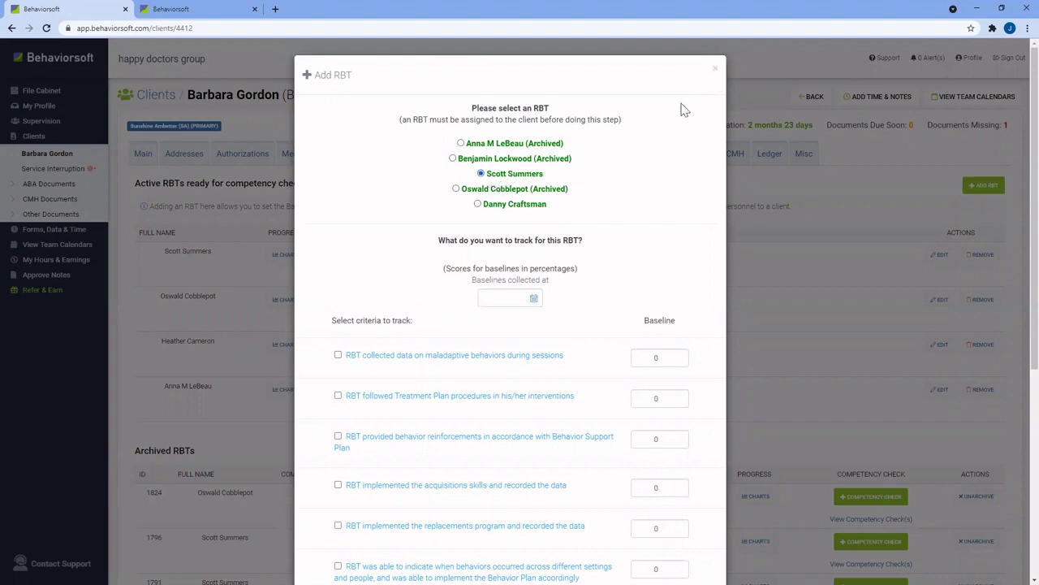
pyautogui.scroll(-3, 603, 167)
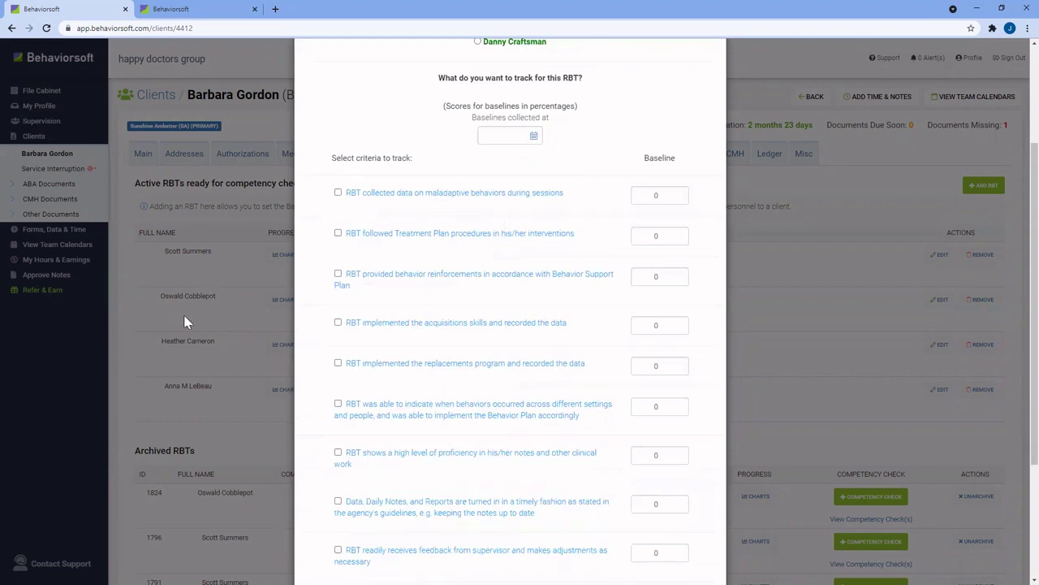
pyautogui.scroll(3, 471, 291)
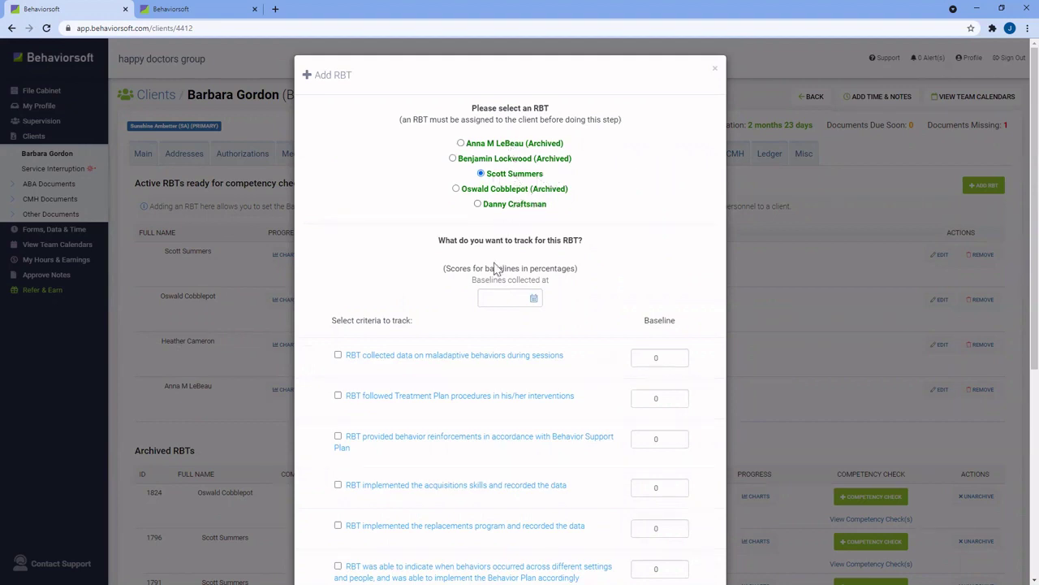
pyautogui.scroll(-3, 458, 323)
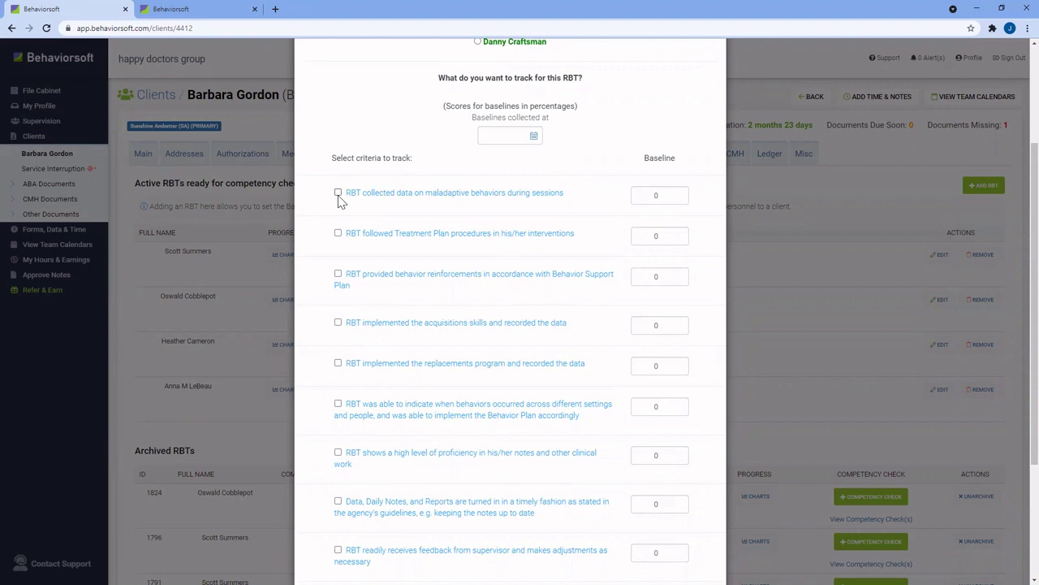
pyautogui.scroll(2, 419, 244)
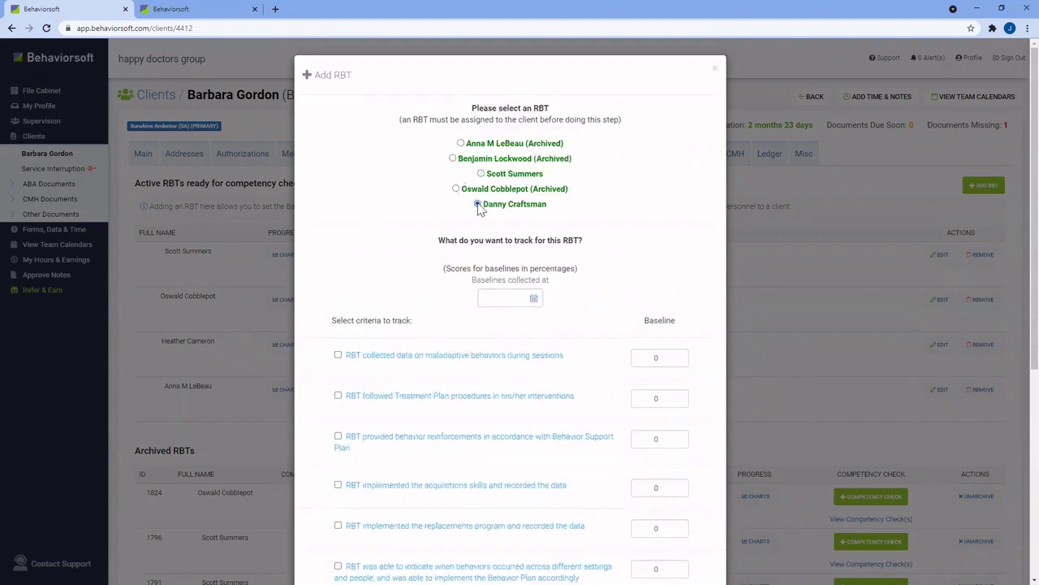
pyautogui.scroll(-3, 361, 237)
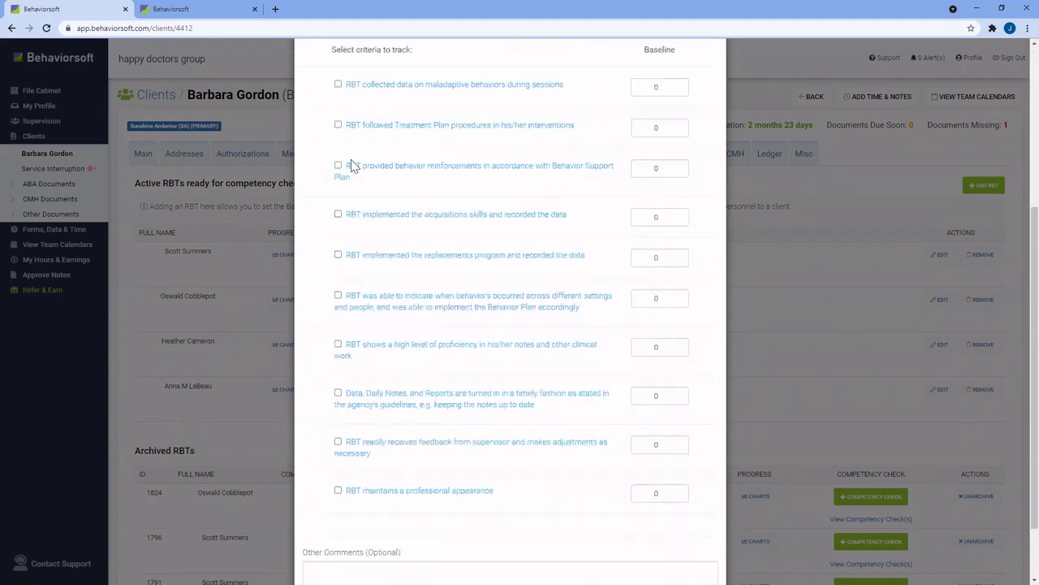
pyautogui.scroll(1, 349, 167)
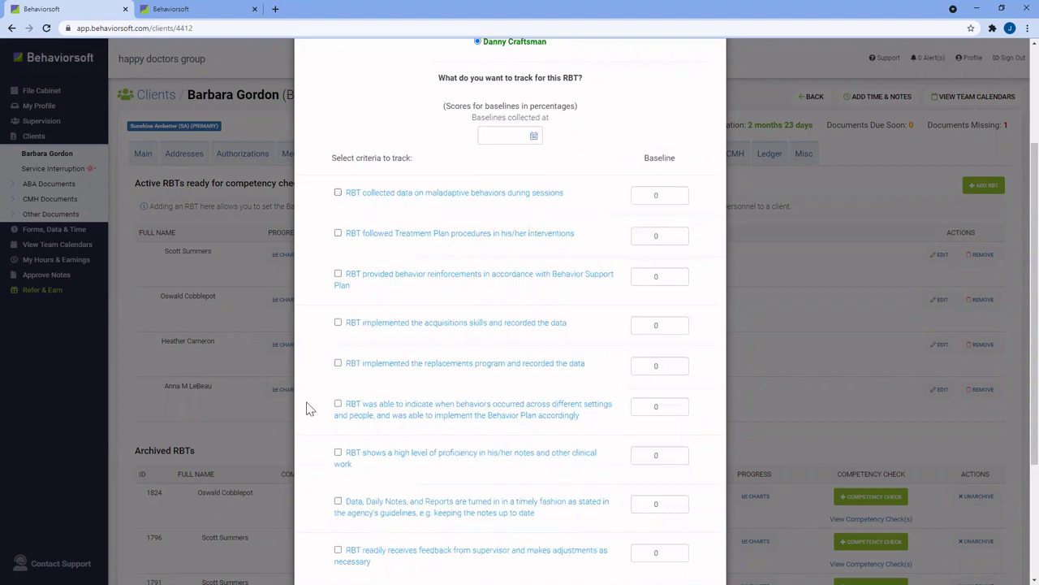
# Track maladaptive data collection, Treatment Plan procedures and behavior reinforcements for the chosen RBT, and save the entry
pyautogui.click(338, 193)
pyautogui.click(338, 274)
pyautogui.scroll(-3, 520, 366)
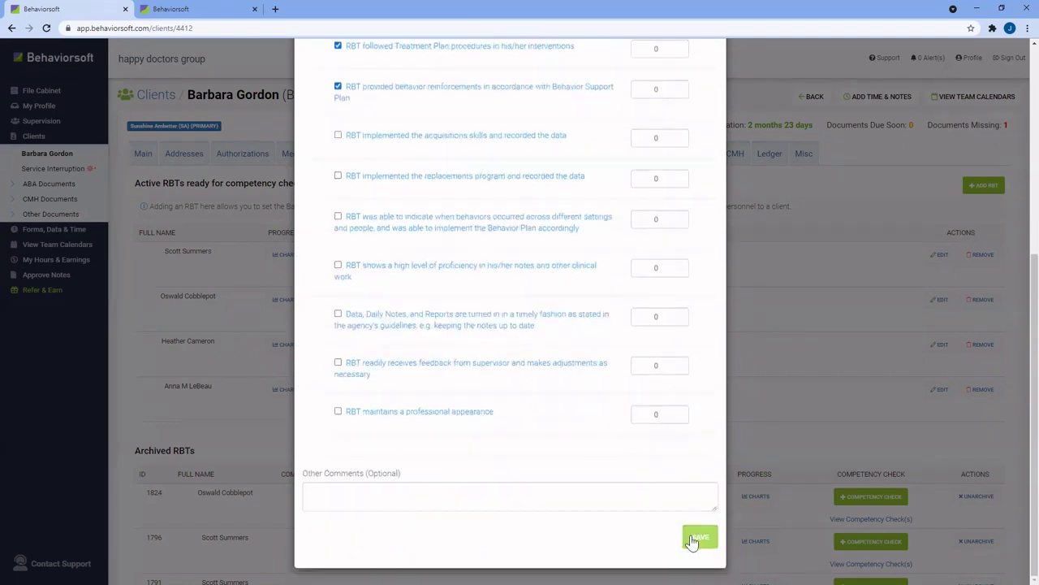
pyautogui.click(697, 538)
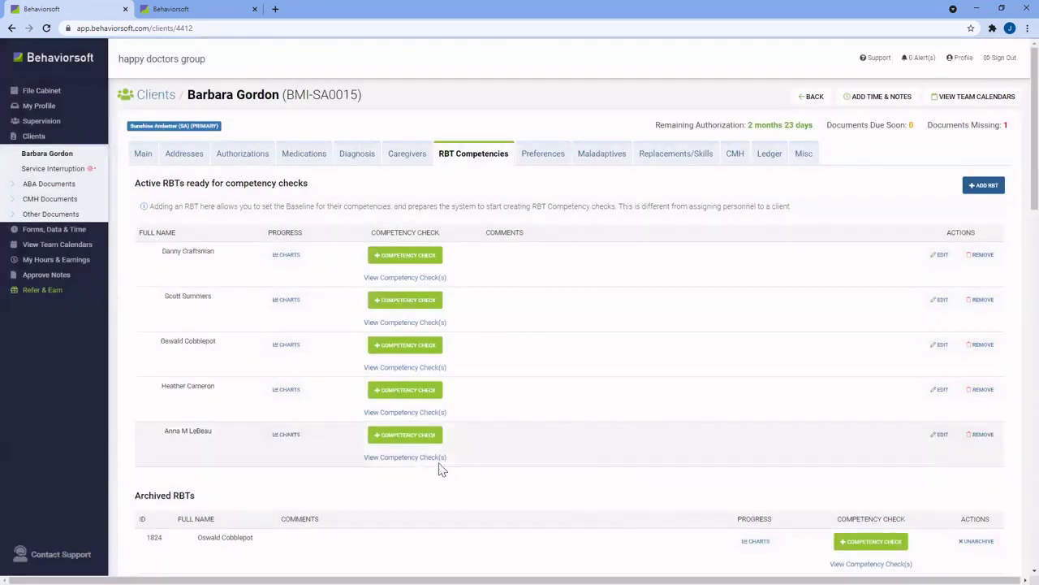
# Start a competency check for the newly added RBT and look through its RBT, place of service and scoring fields
pyautogui.moveTo(159, 252); pyautogui.dragTo(219, 258)
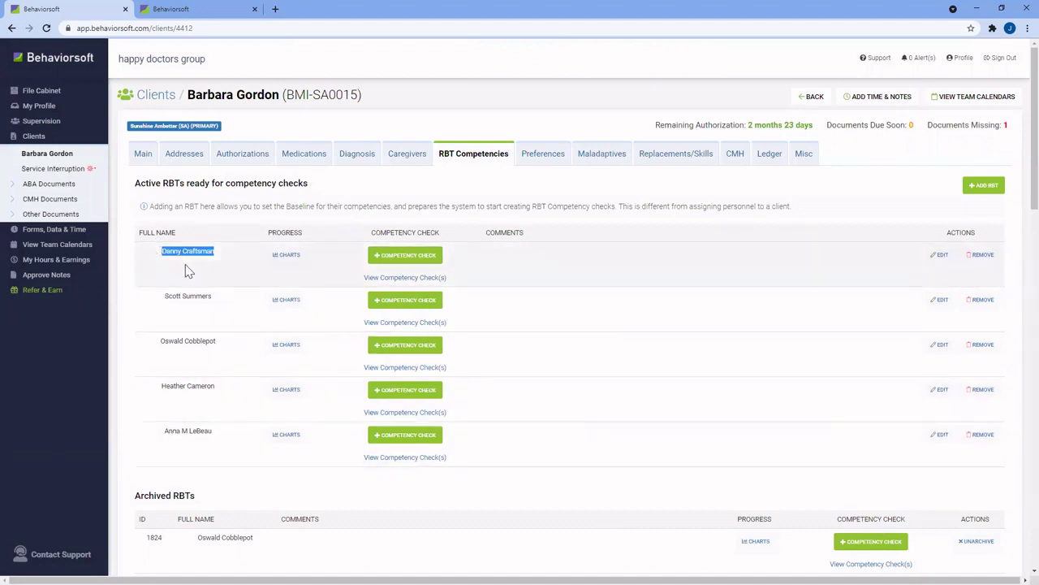
pyautogui.click(329, 270)
pyautogui.click(404, 256)
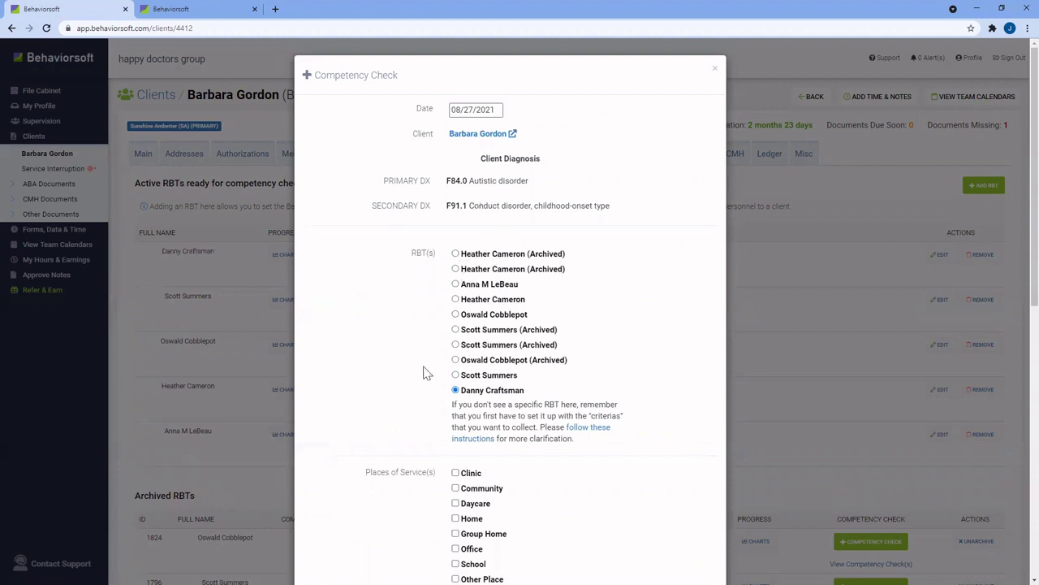
pyautogui.scroll(-2, 510, 351)
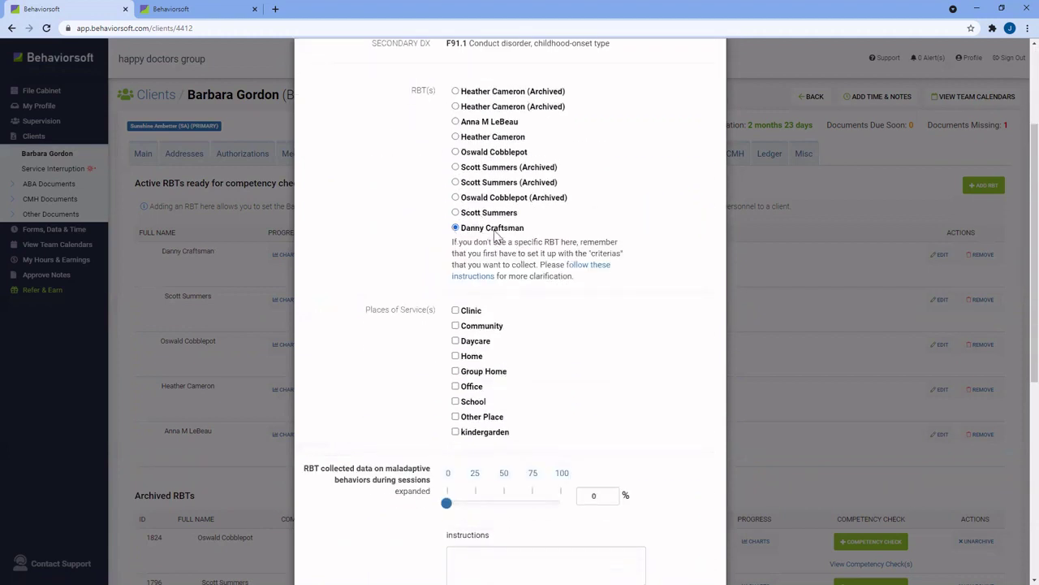
pyautogui.scroll(-1, 461, 268)
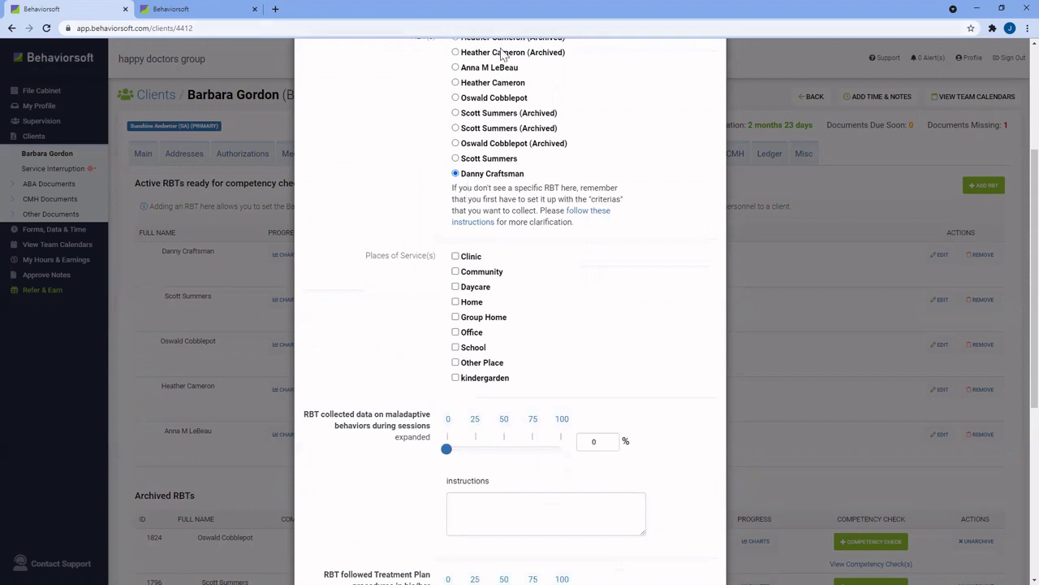
pyautogui.scroll(1, 483, 101)
pyautogui.scroll(-2, 495, 229)
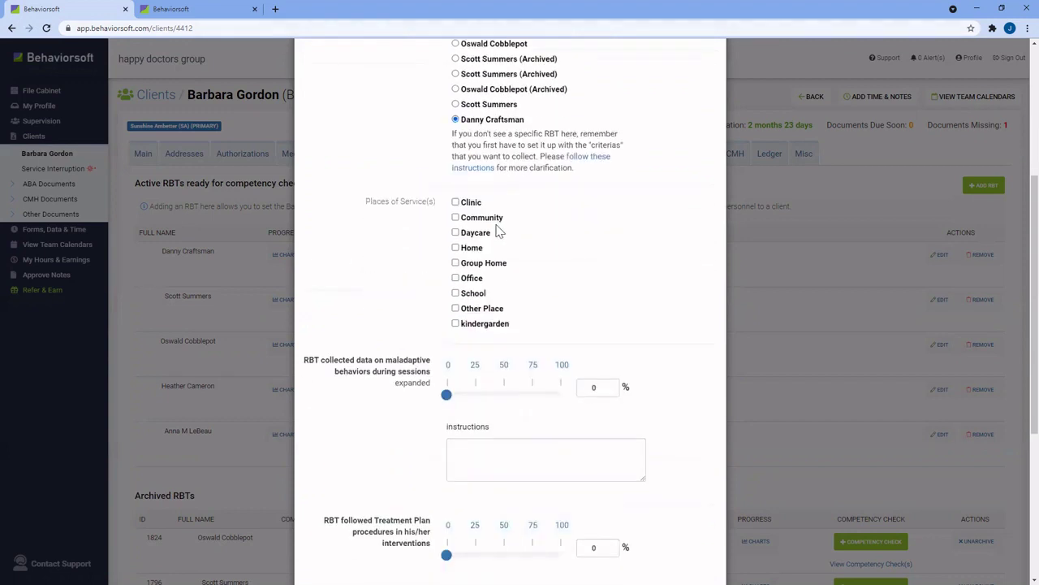
pyautogui.scroll(-2, 576, 347)
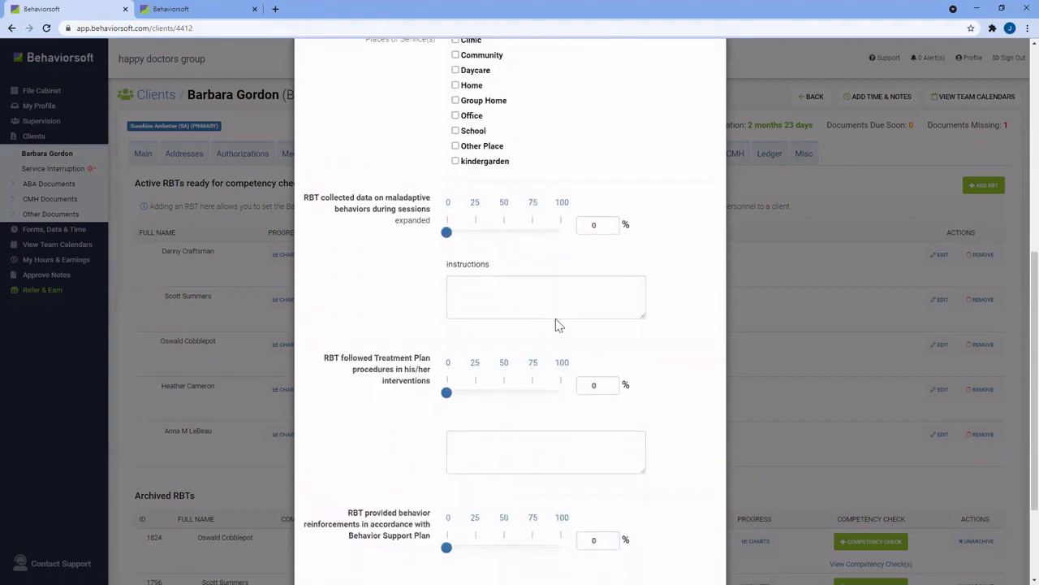
# Score maladaptive data collection at 60% and Treatment Plan procedures at 70%, and save the competency check
pyautogui.moveTo(448, 234); pyautogui.dragTo(515, 234)
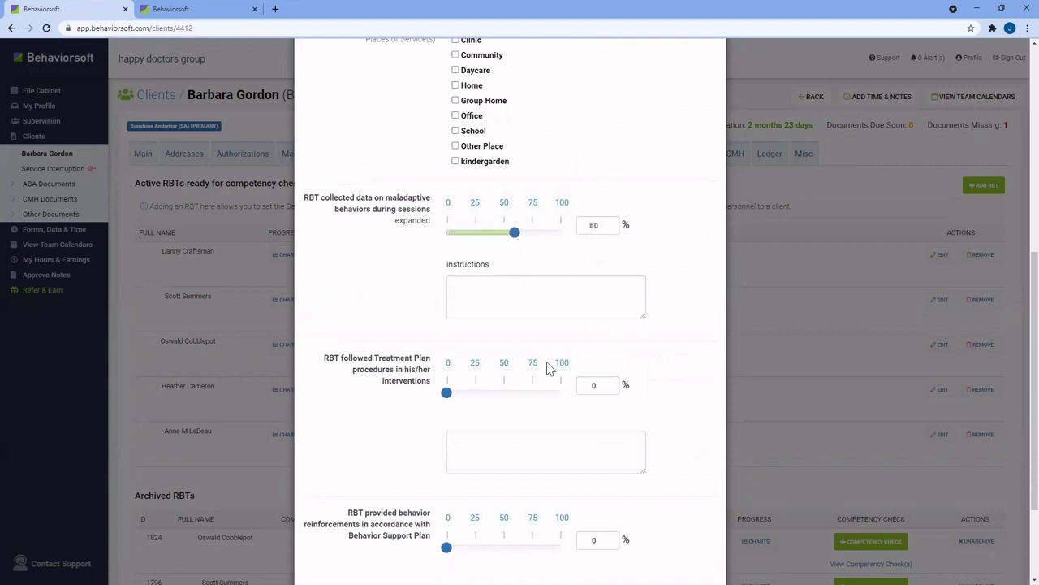
pyautogui.click(591, 386)
pyautogui.write('7')
pyautogui.scroll(-2, 590, 388)
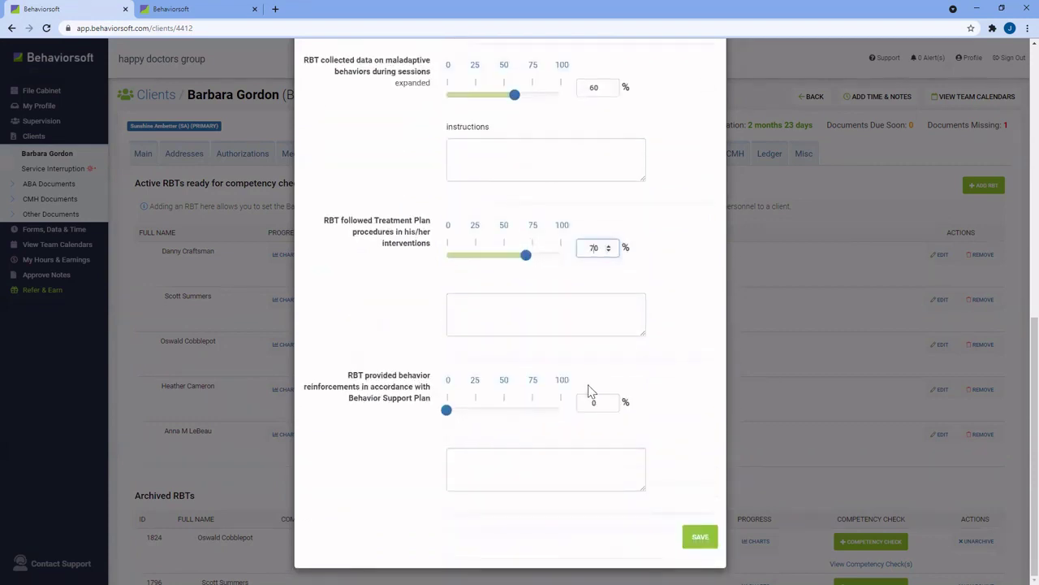
pyautogui.click(690, 536)
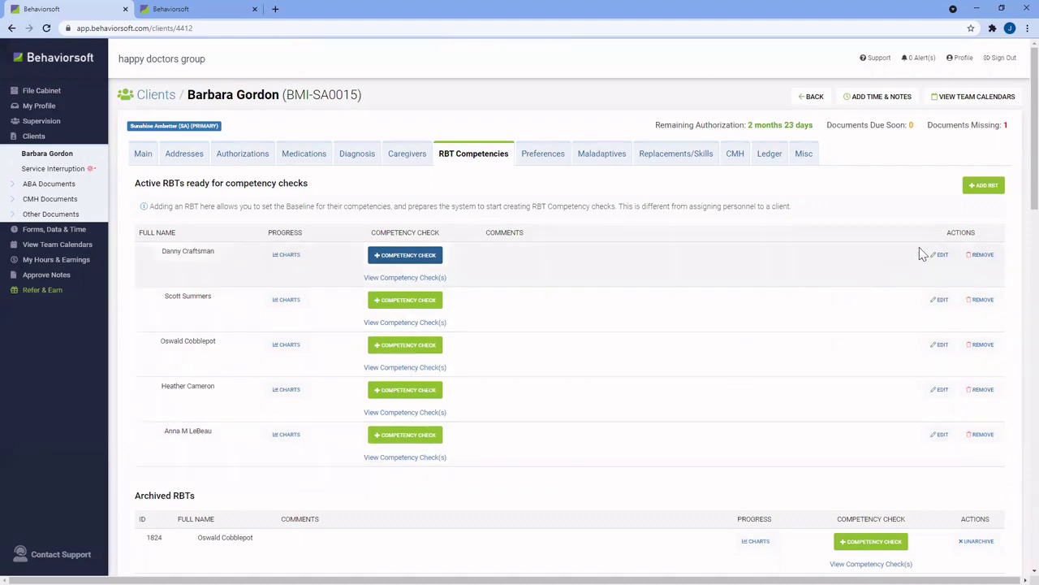
# Edit the newly added RBT and stop tracking maladaptive data collection and Treatment Plan procedures
pyautogui.click(938, 256)
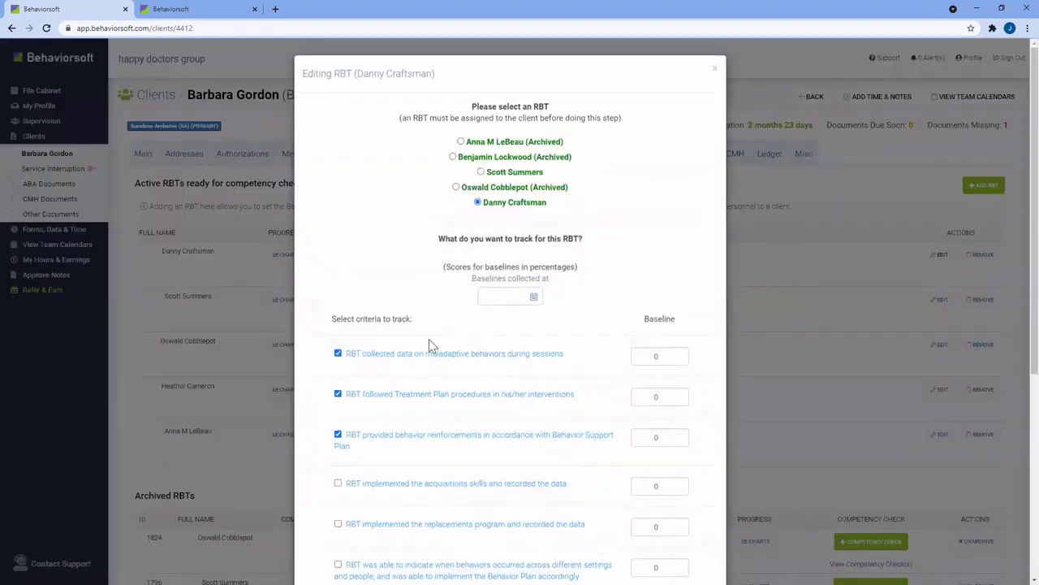
pyautogui.click(338, 354)
pyautogui.click(338, 394)
pyautogui.scroll(-1, 345, 420)
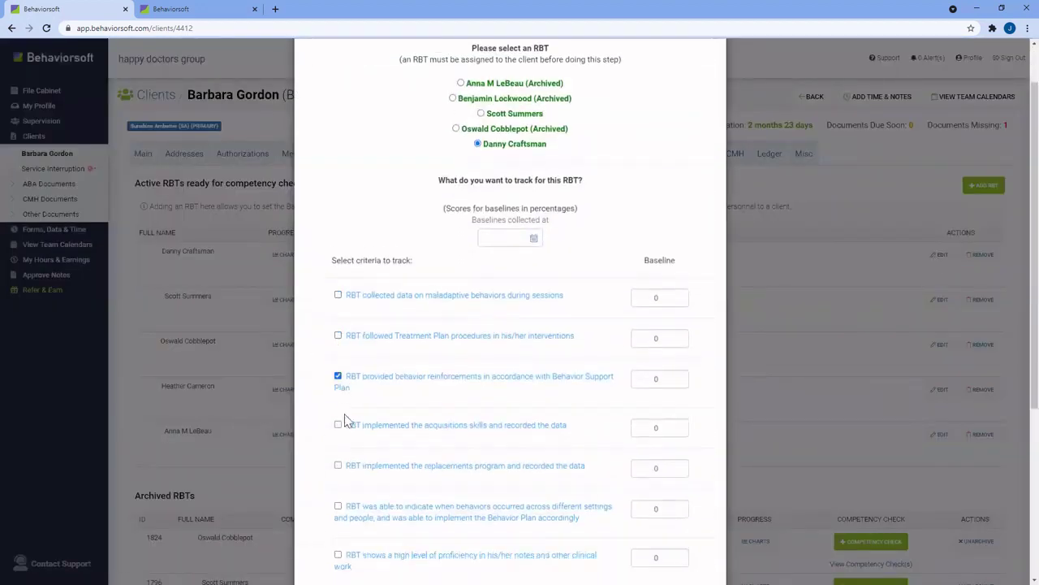
pyautogui.scroll(-2, 345, 419)
# Set the RBT's tracked criteria to behavior reinforcements and replacements program implementation, and save the changes
pyautogui.click(339, 322)
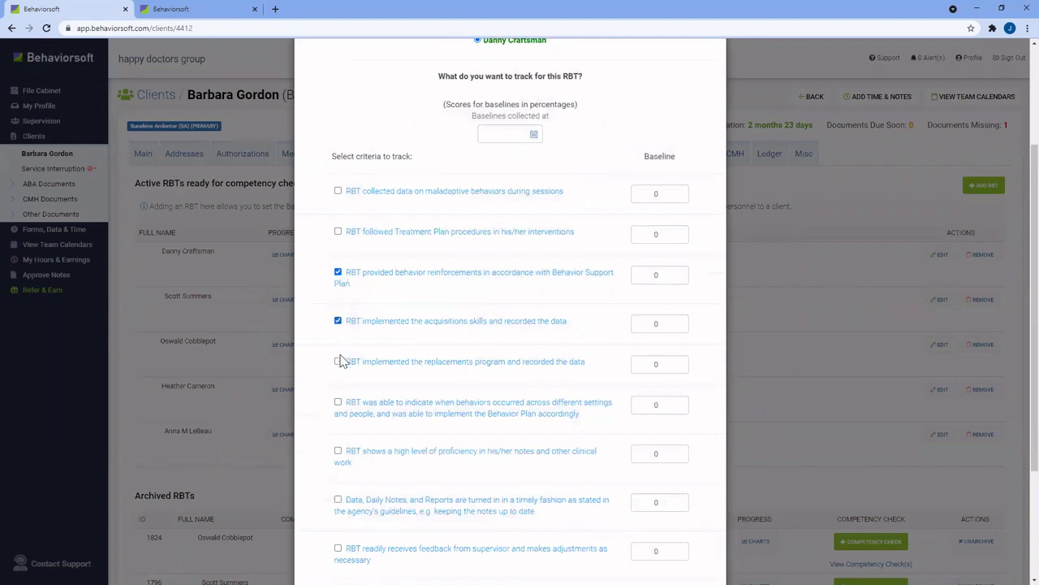
pyautogui.click(338, 362)
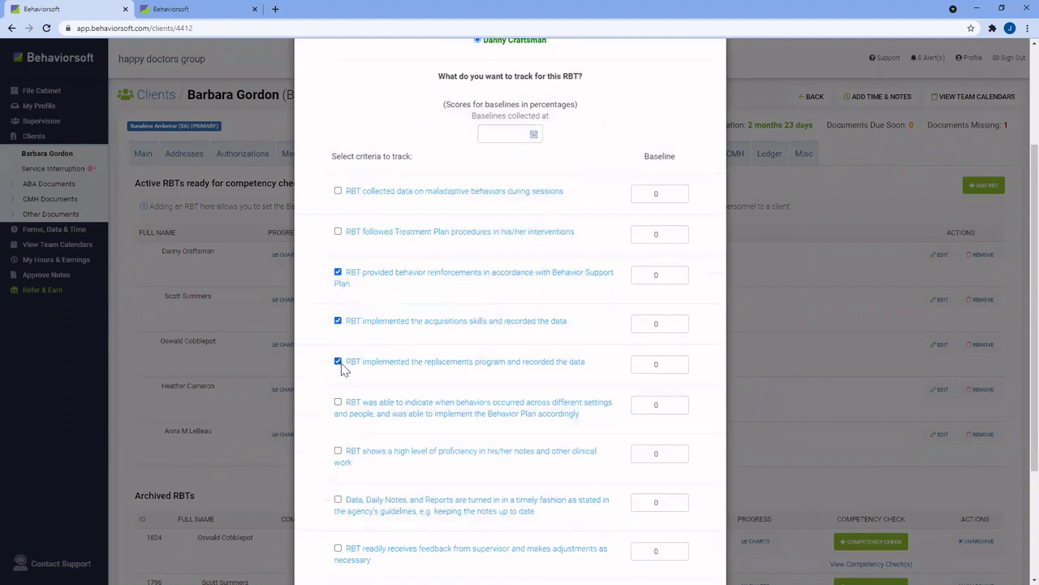
pyautogui.click(339, 273)
pyautogui.scroll(-3, 388, 343)
pyautogui.scroll(1, 413, 340)
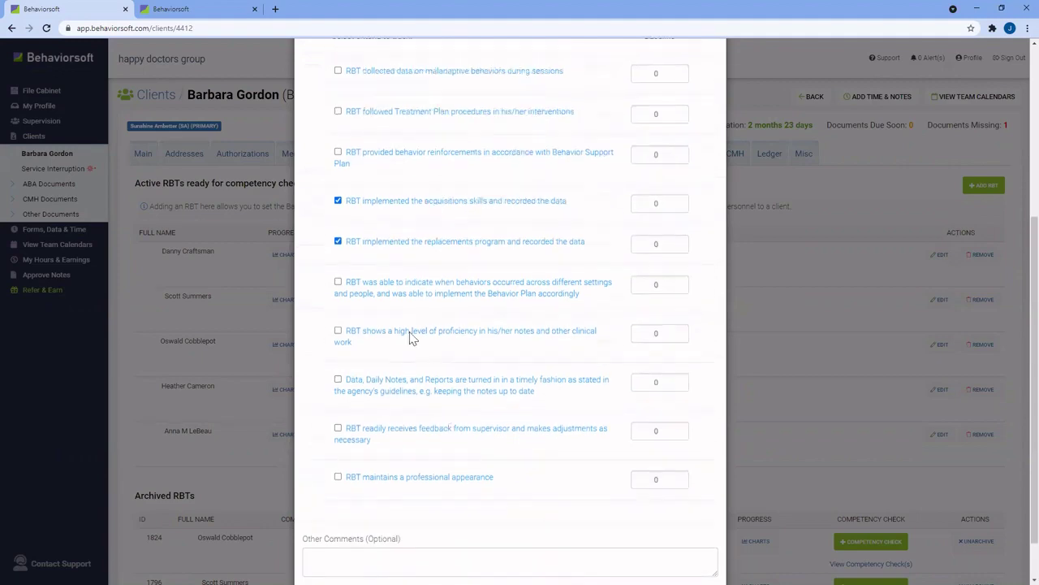
pyautogui.click(339, 202)
pyautogui.scroll(-1, 682, 528)
pyautogui.click(700, 547)
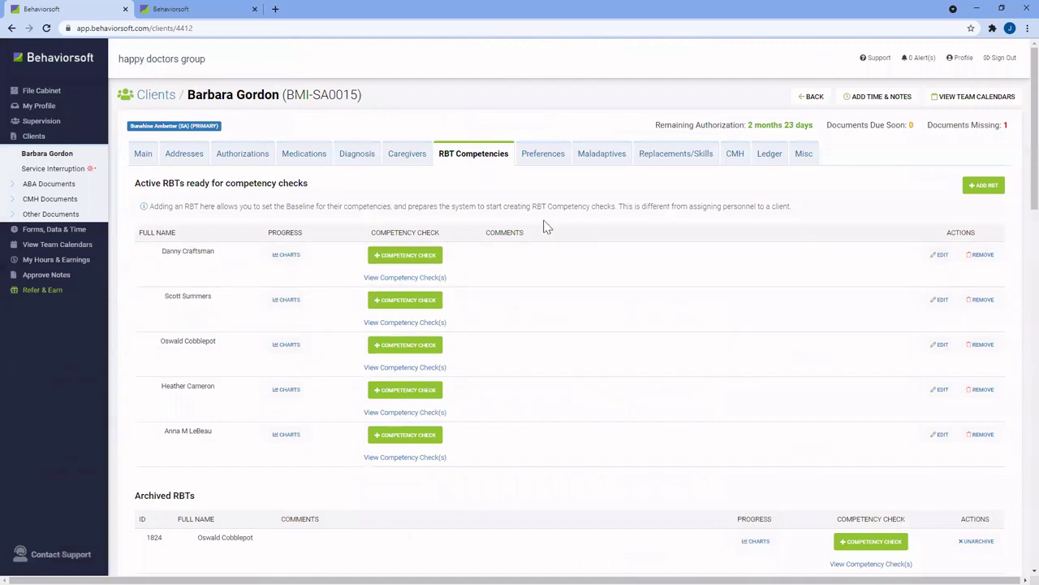
# Review which criteria a new competency check offers for the edited RBT, and dismiss the form without saving
pyautogui.click(411, 256)
pyautogui.scroll(-5, 416, 254)
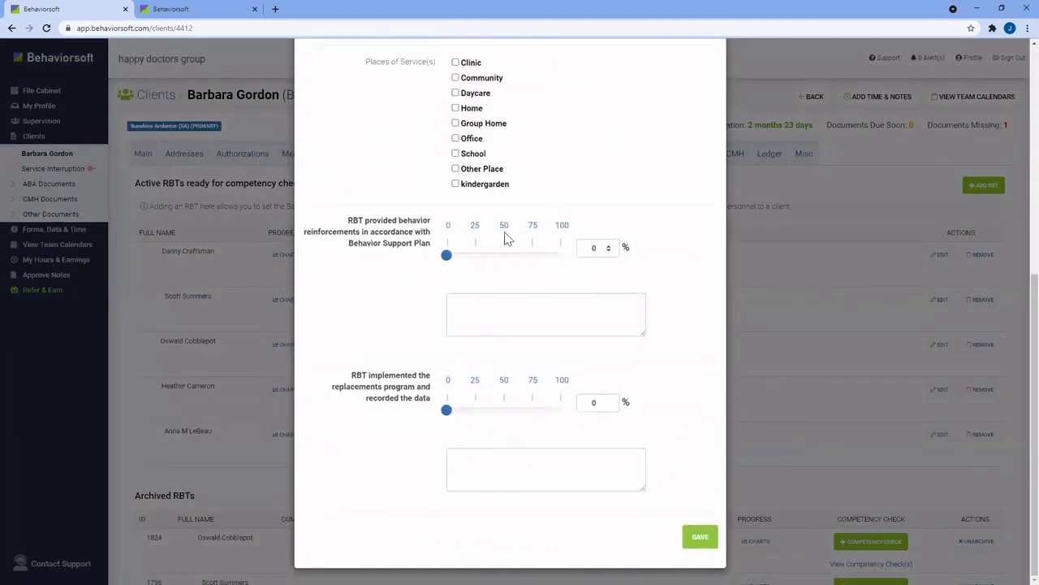
pyautogui.scroll(5, 705, 225)
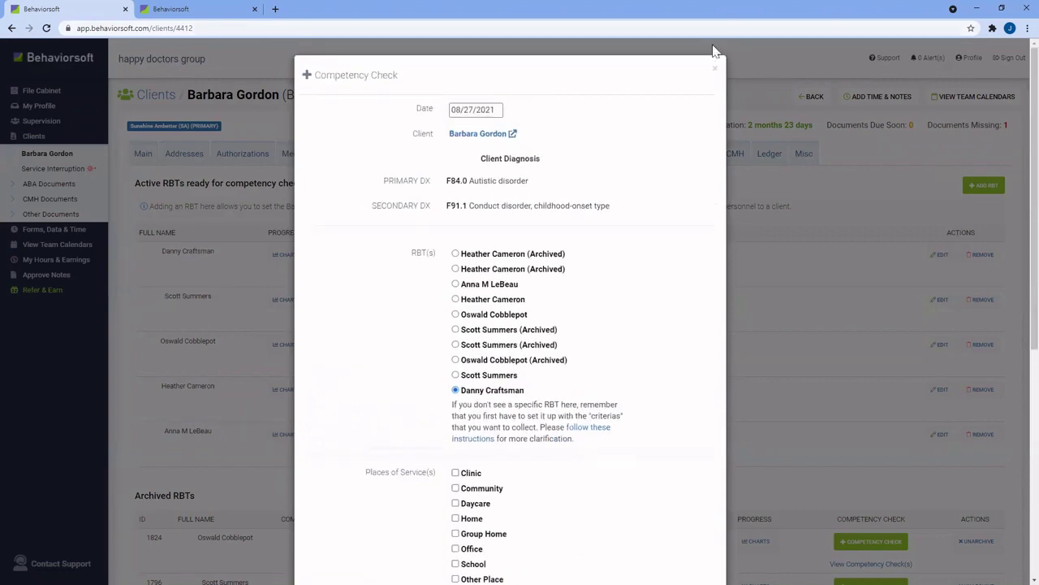
pyautogui.click(714, 69)
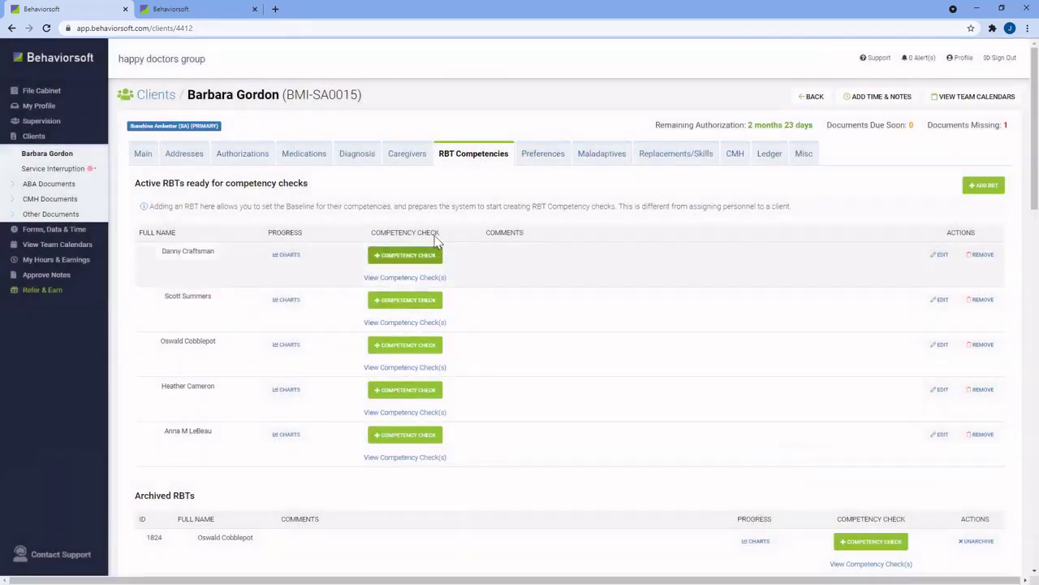
# Glance at the client's preferences, return to the RBT competencies, and examine the second active RBT's progress charts
pyautogui.click(546, 154)
pyautogui.click(459, 159)
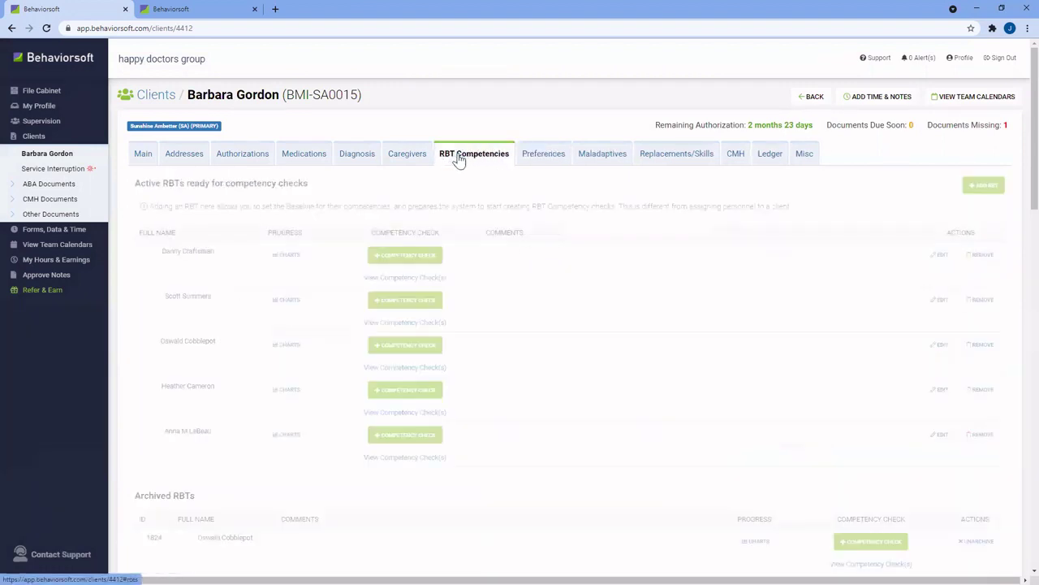
pyautogui.click(285, 307)
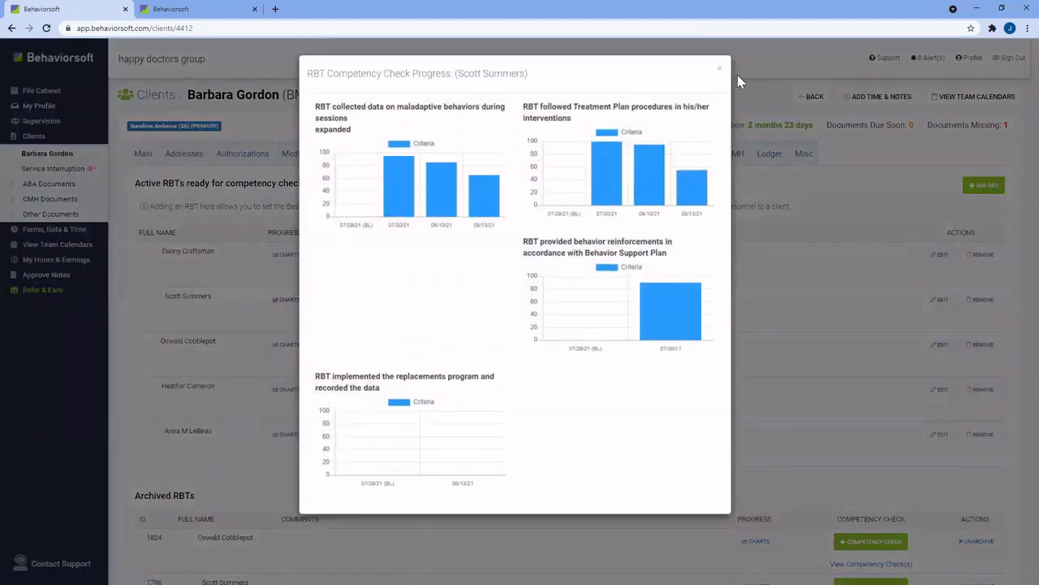
pyautogui.click(719, 69)
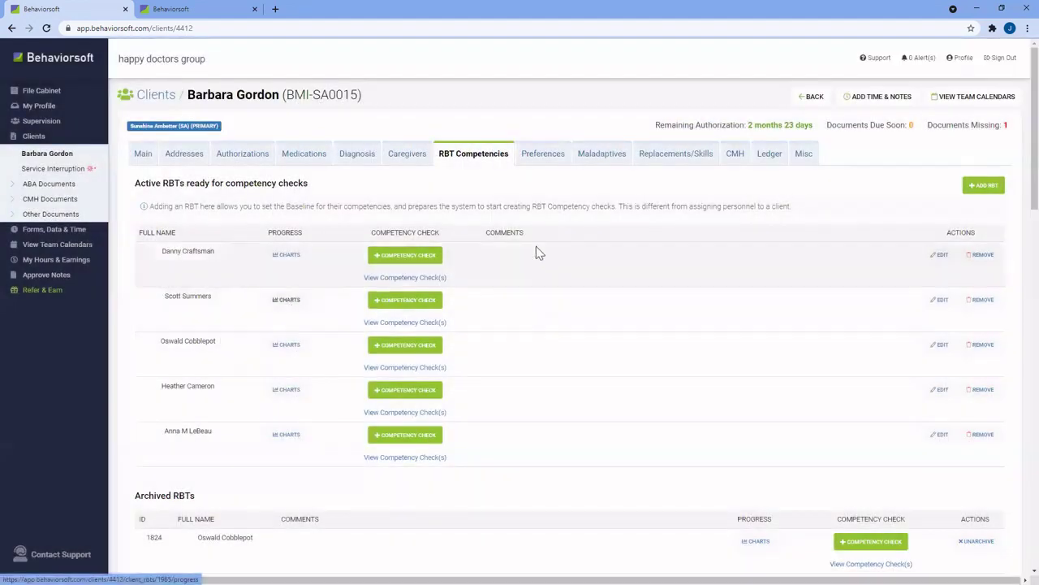
# Look through the client's preferences, maladaptive behaviors and replacement skills, and return to the maladaptive behaviors
pyautogui.click(537, 167)
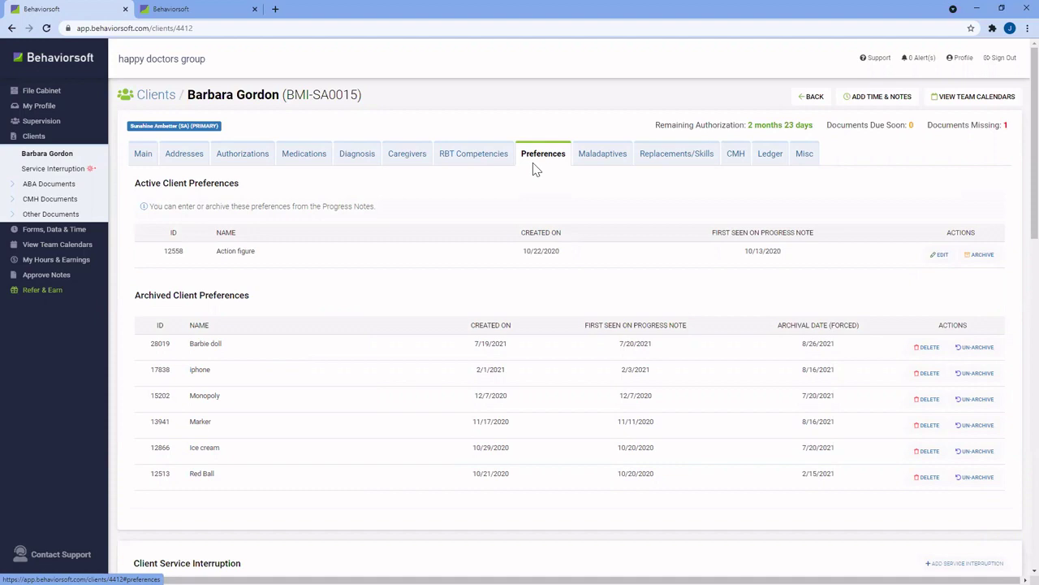
pyautogui.click(602, 163)
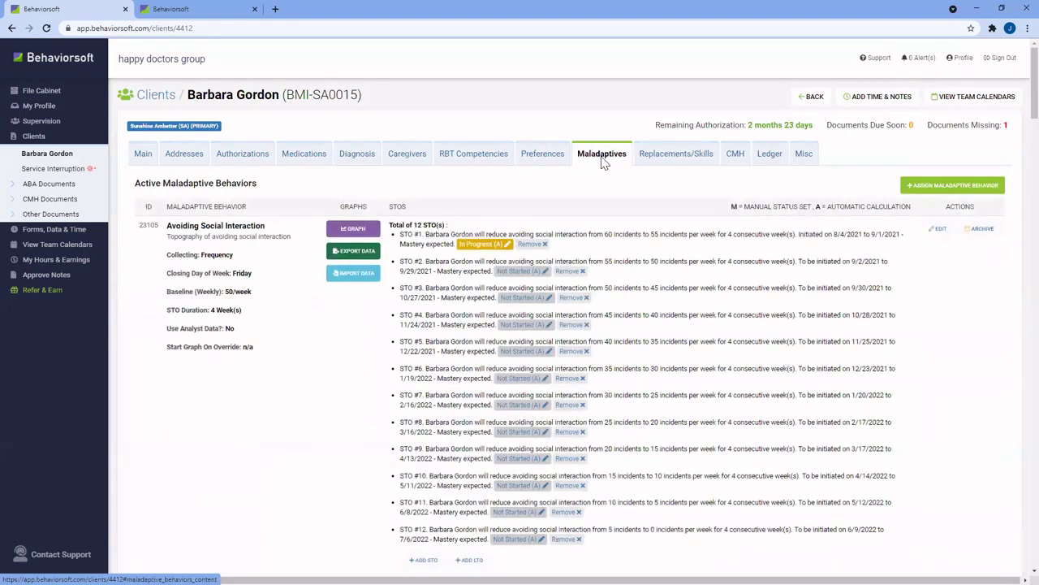
pyautogui.click(669, 160)
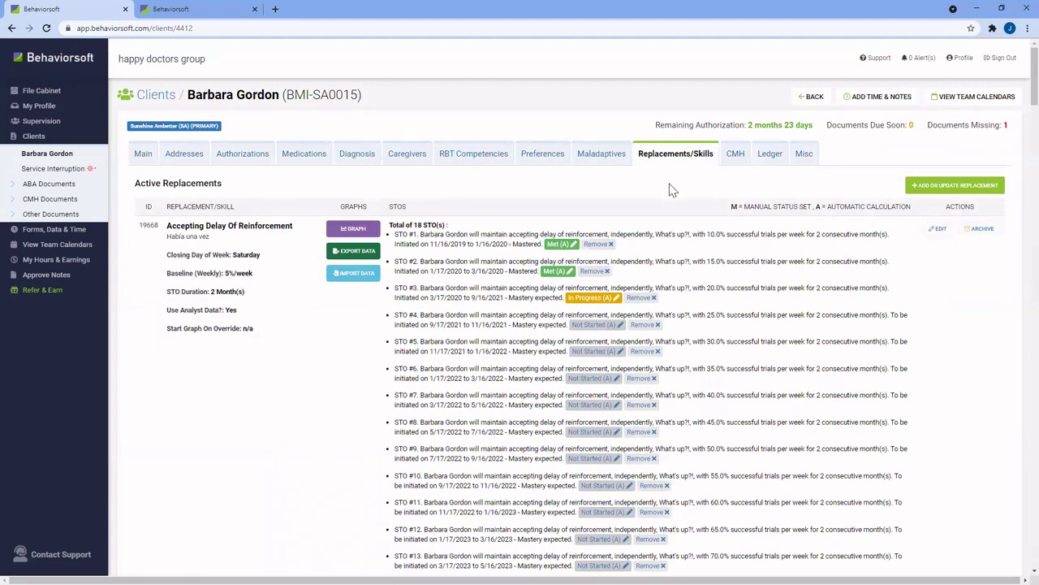
pyautogui.click(609, 163)
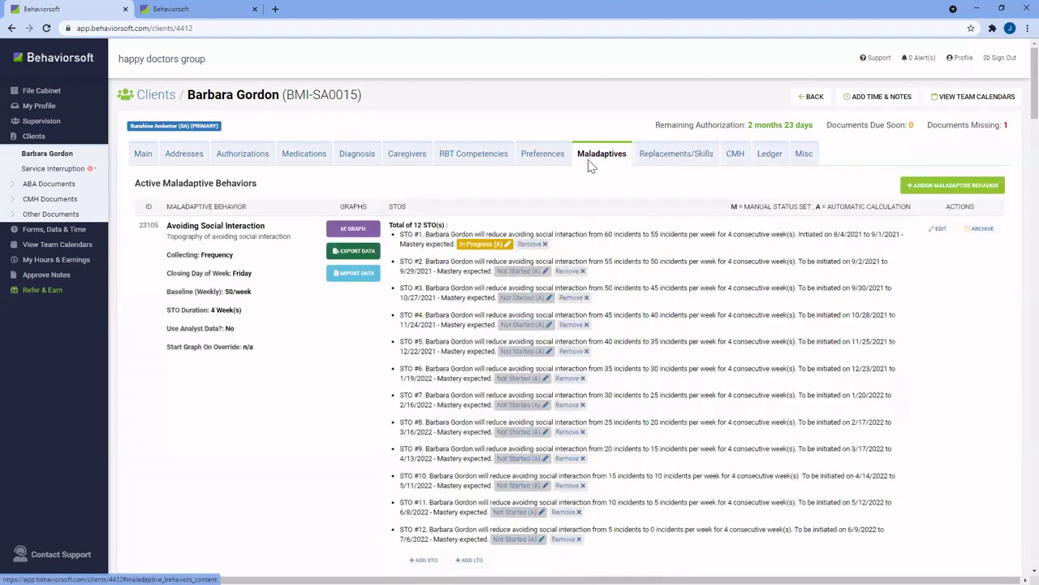
# Start assigning the Disturbing Interpersonal Behavior maladaptive to the client and give it the custom name SIB
pyautogui.click(673, 157)
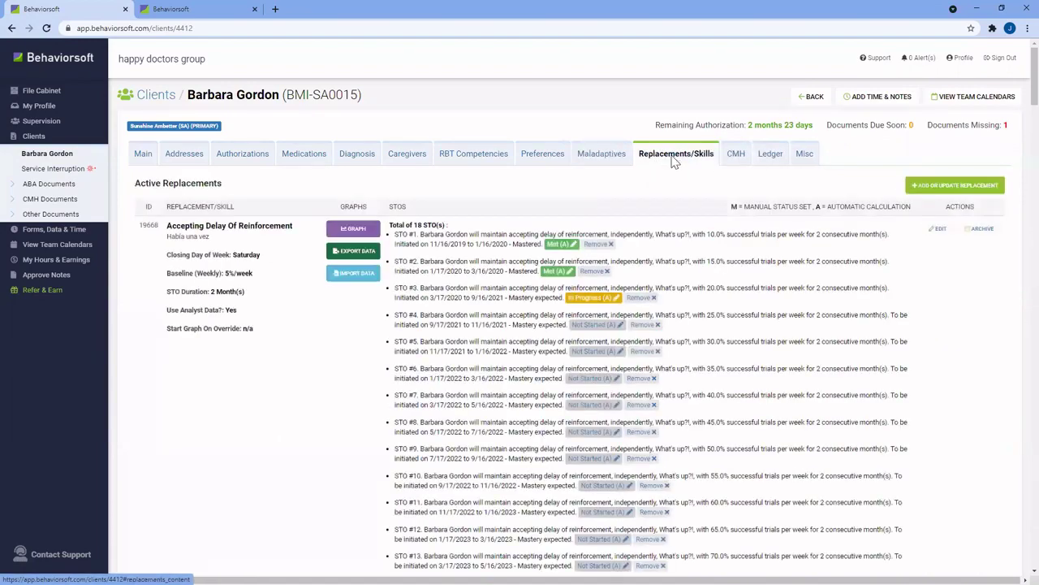
pyautogui.click(610, 160)
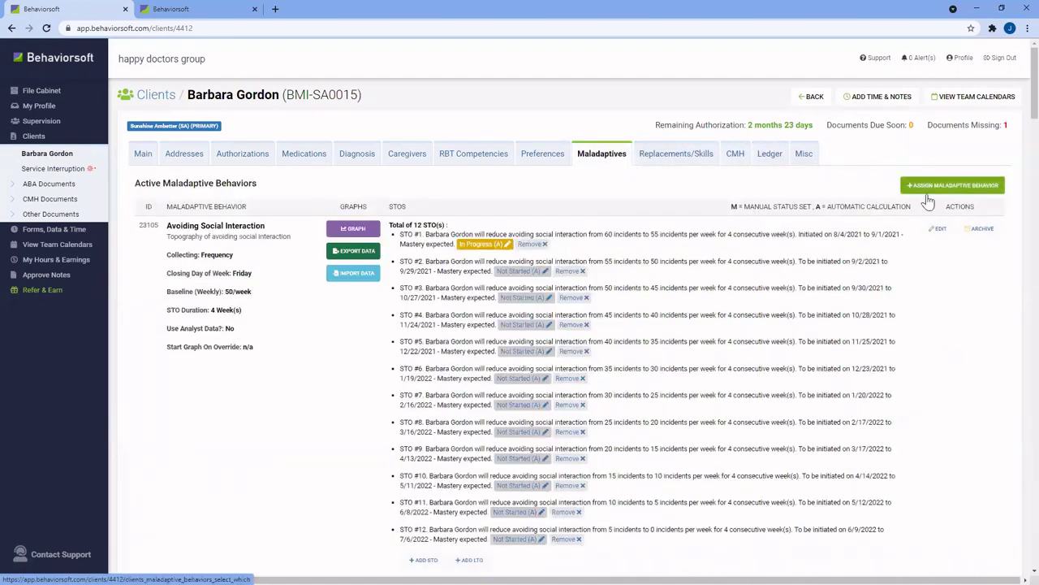
pyautogui.click(955, 189)
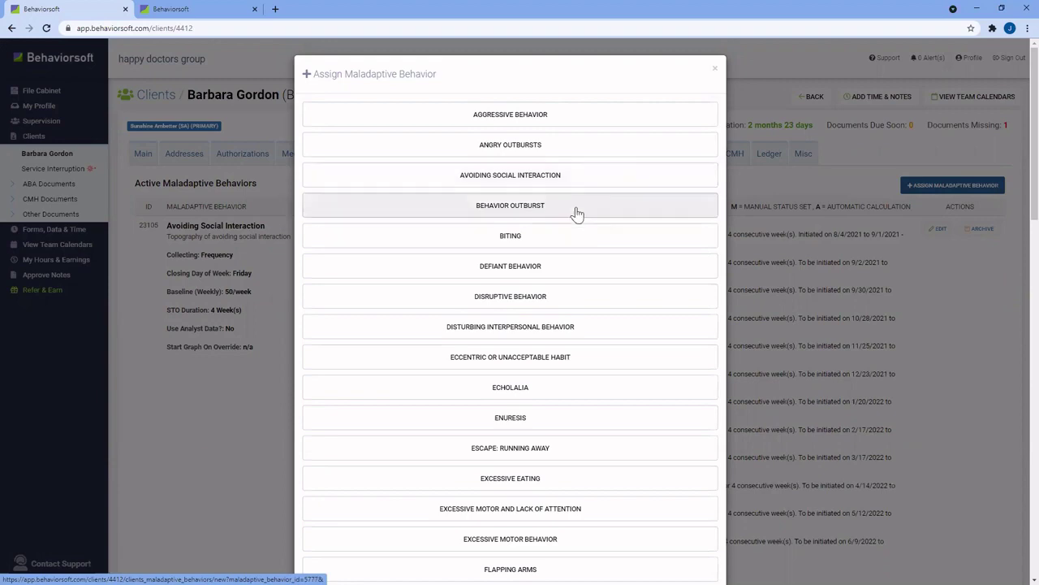
pyautogui.click(525, 328)
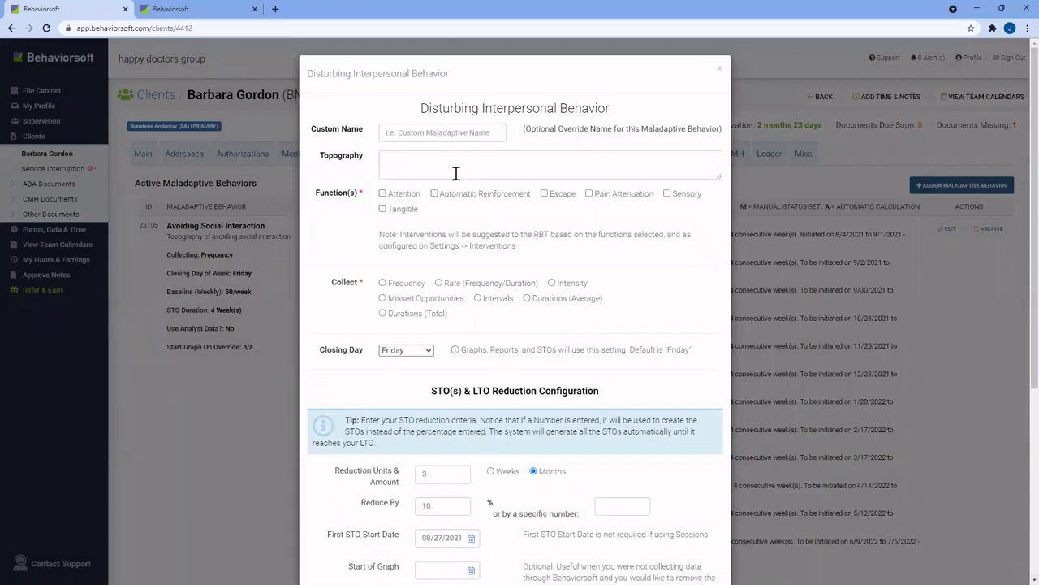
pyautogui.click(398, 131)
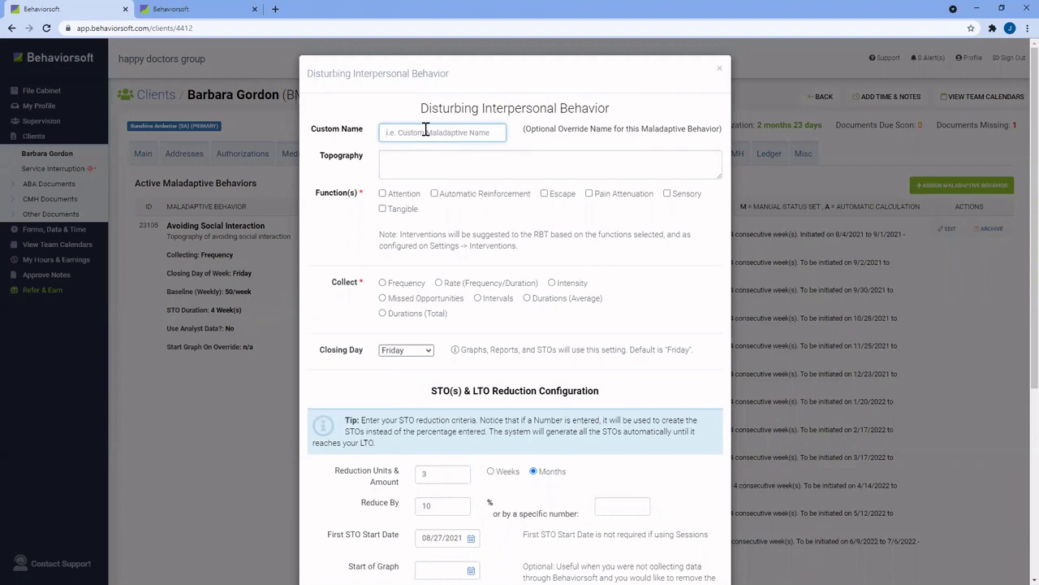
pyautogui.write('s')
pyautogui.press('BackSpace')
pyautogui.write('SIB')
# Fill in the behavior's topography with the word "Topography" and select Attention and Escape as its functions
pyautogui.click(436, 160)
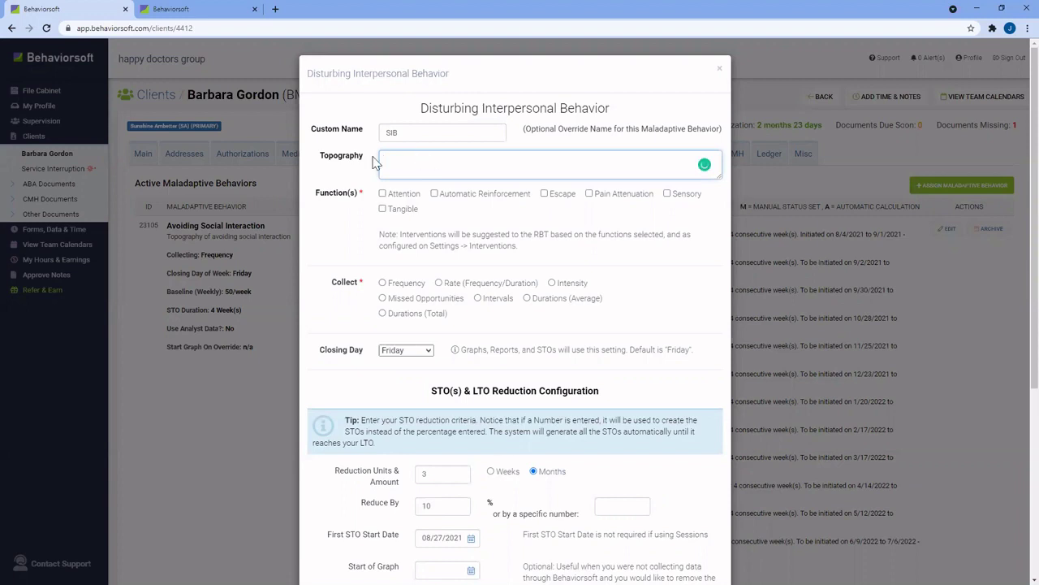
pyautogui.moveTo(320, 156); pyautogui.dragTo(366, 161)
pyautogui.hotkey('ctrl', 'c')
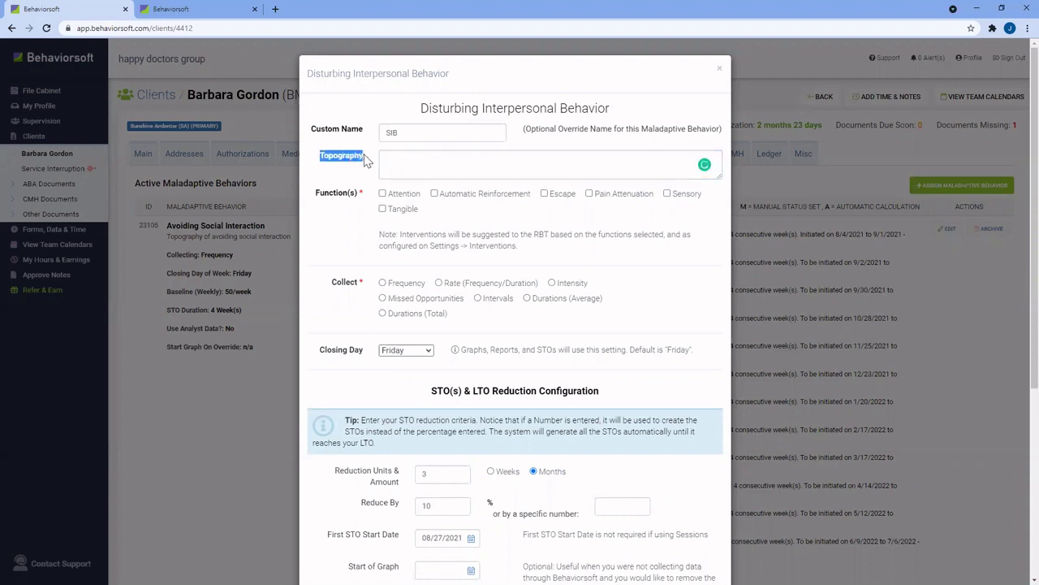
pyautogui.click(411, 162)
pyautogui.hotkey('ctrl', 'v')
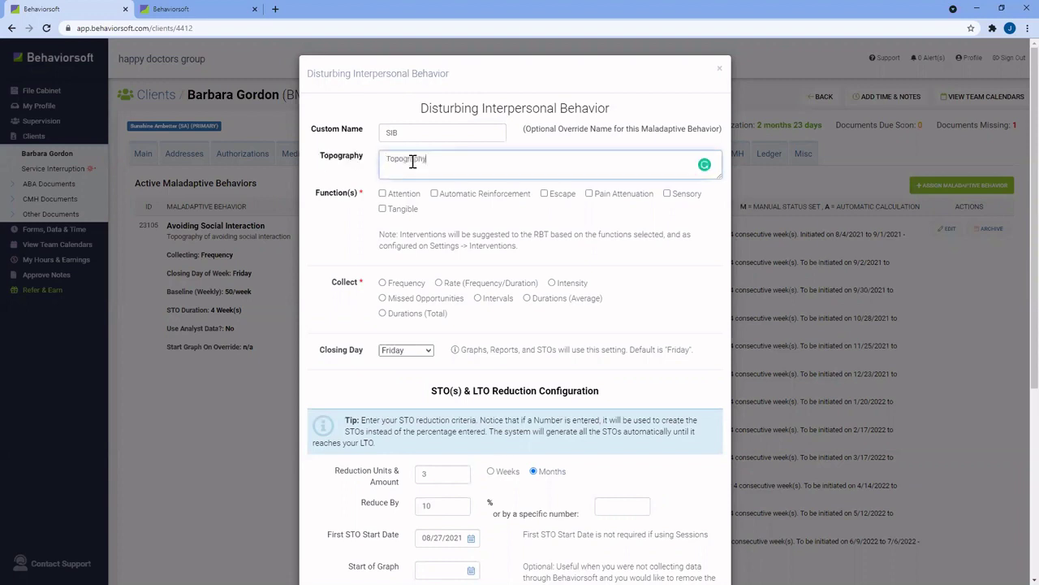
pyautogui.click(383, 194)
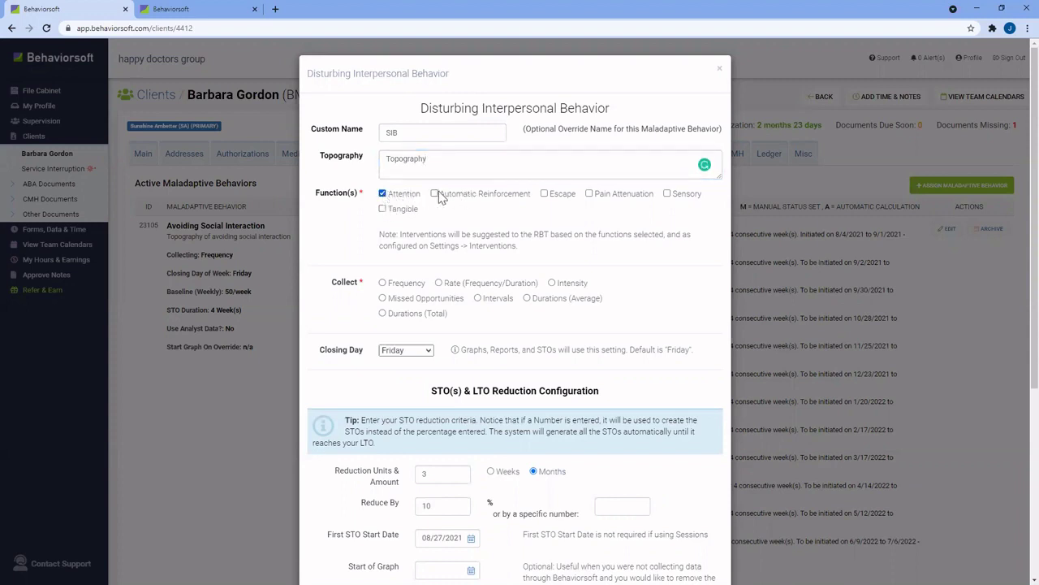
pyautogui.click(544, 193)
# Set the behavior's data collection to Frequency and choose Friday as its closing day
pyautogui.scroll(-2, 410, 216)
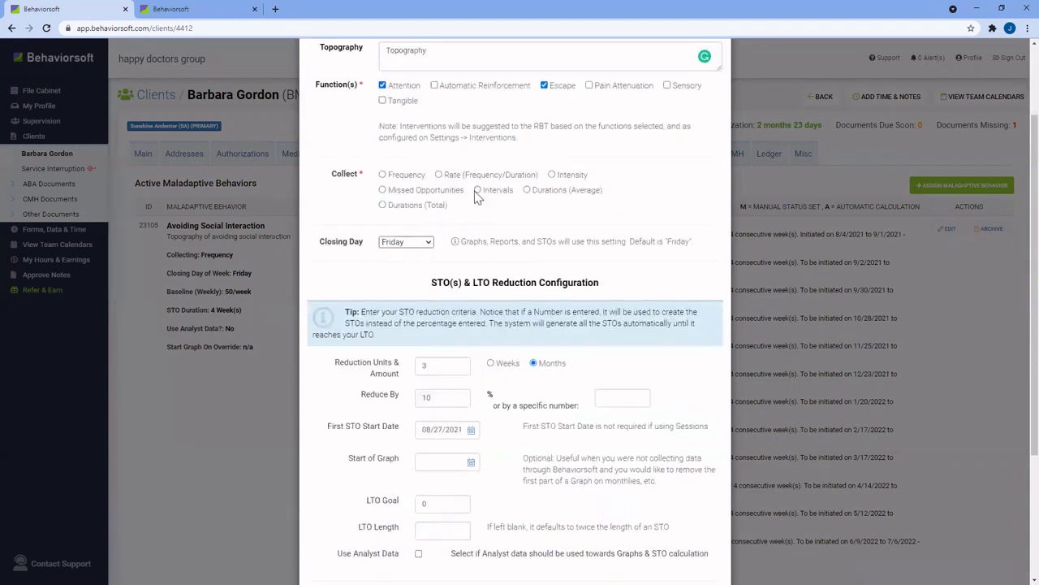
pyautogui.scroll(1, 478, 198)
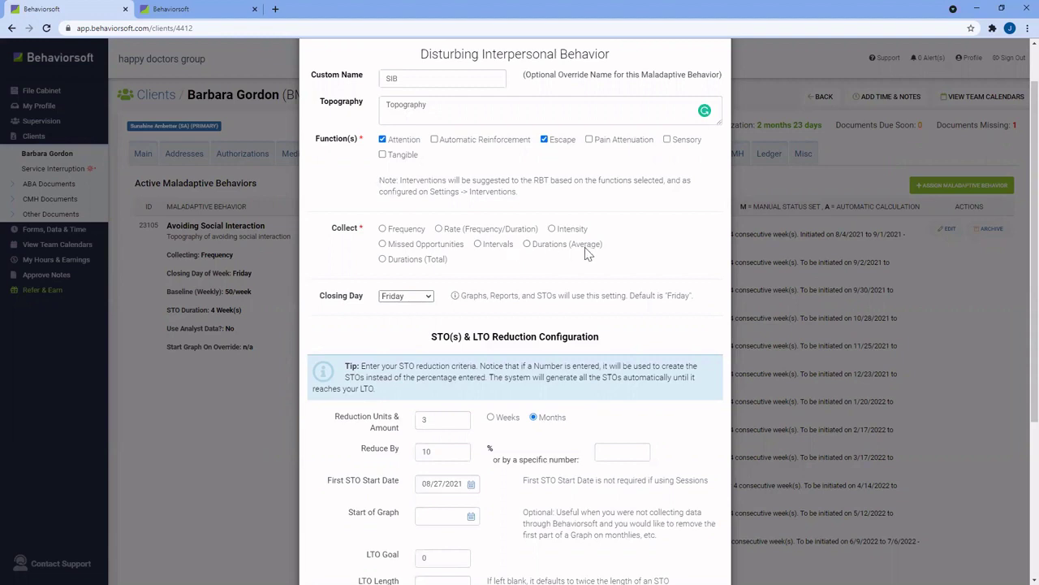
pyautogui.click(412, 232)
pyautogui.scroll(-1, 452, 315)
pyautogui.click(428, 245)
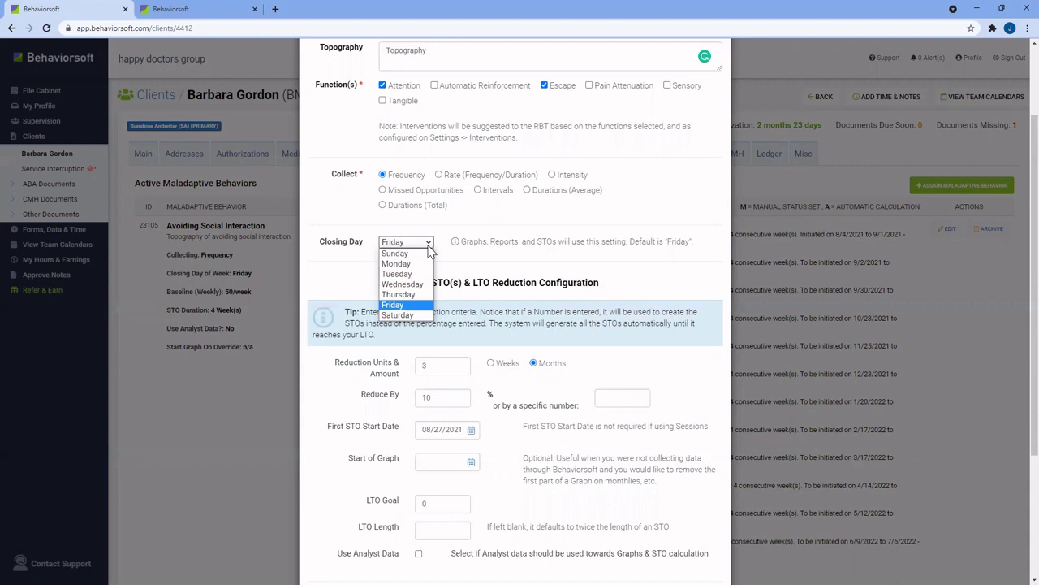
pyautogui.click(405, 305)
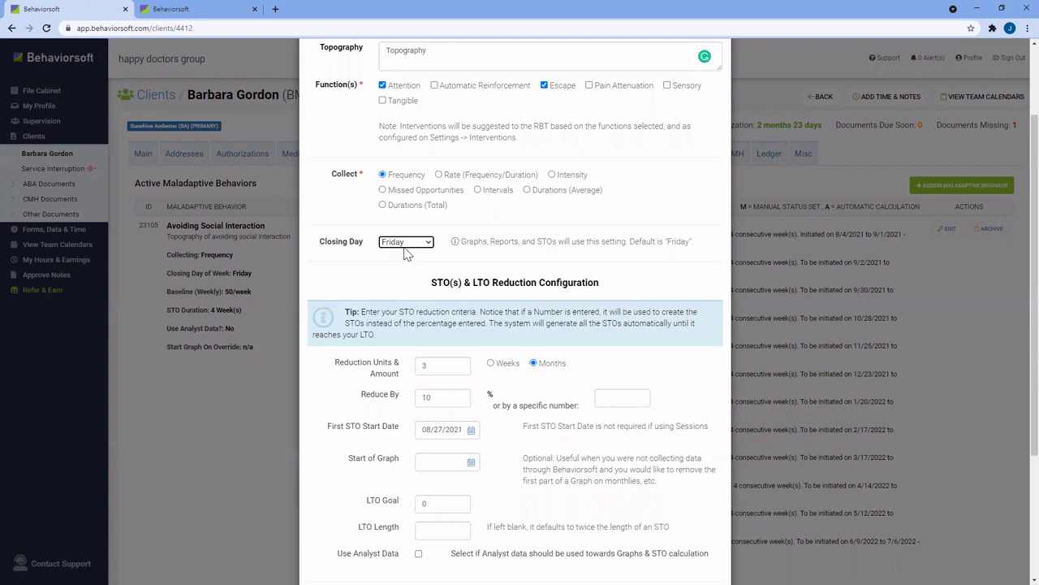
# Enter a week 1 baseline of 30 with 08/20/2021 as its last day
pyautogui.scroll(-2, 547, 277)
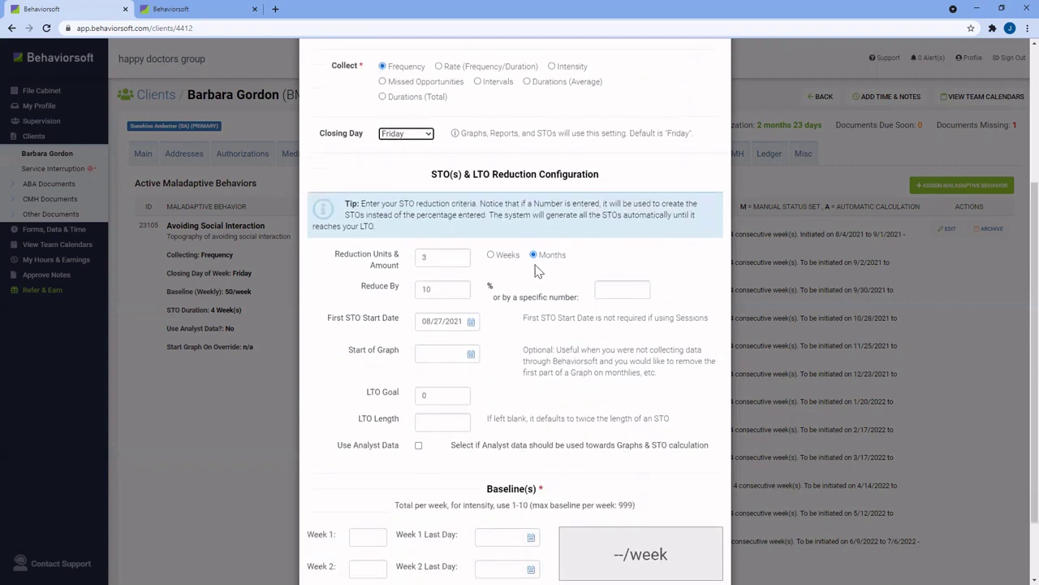
pyautogui.scroll(-1, 478, 241)
pyautogui.click(376, 455)
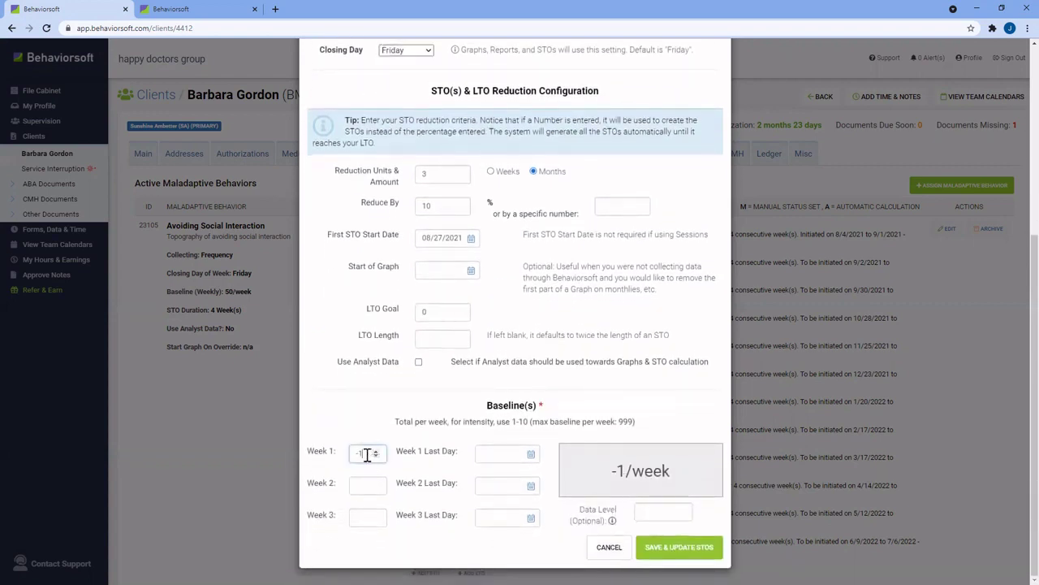
pyautogui.moveTo(365, 453); pyautogui.dragTo(351, 457)
pyautogui.press('BackSpace')
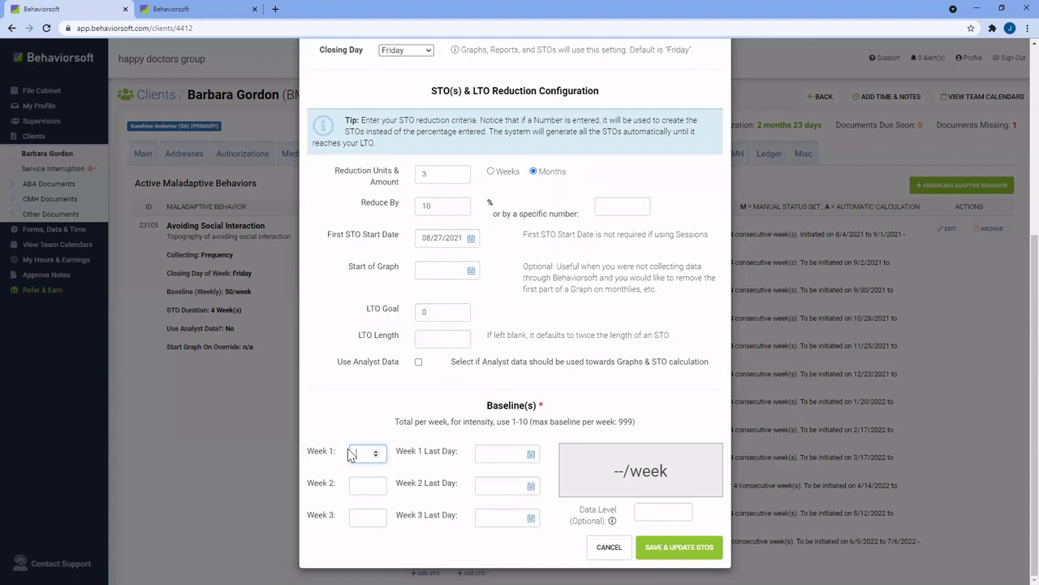
pyautogui.write('30')
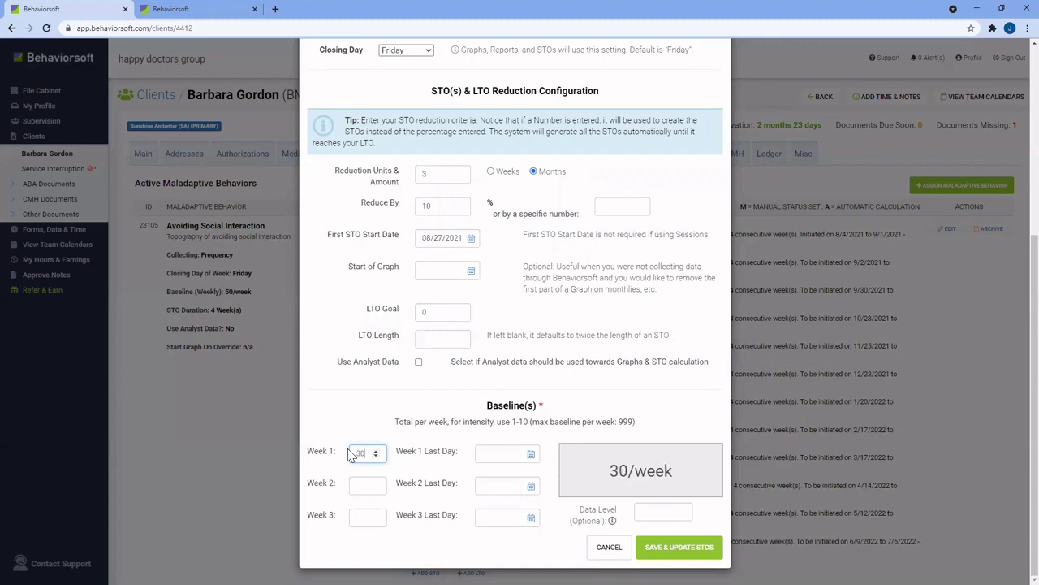
pyautogui.click(531, 453)
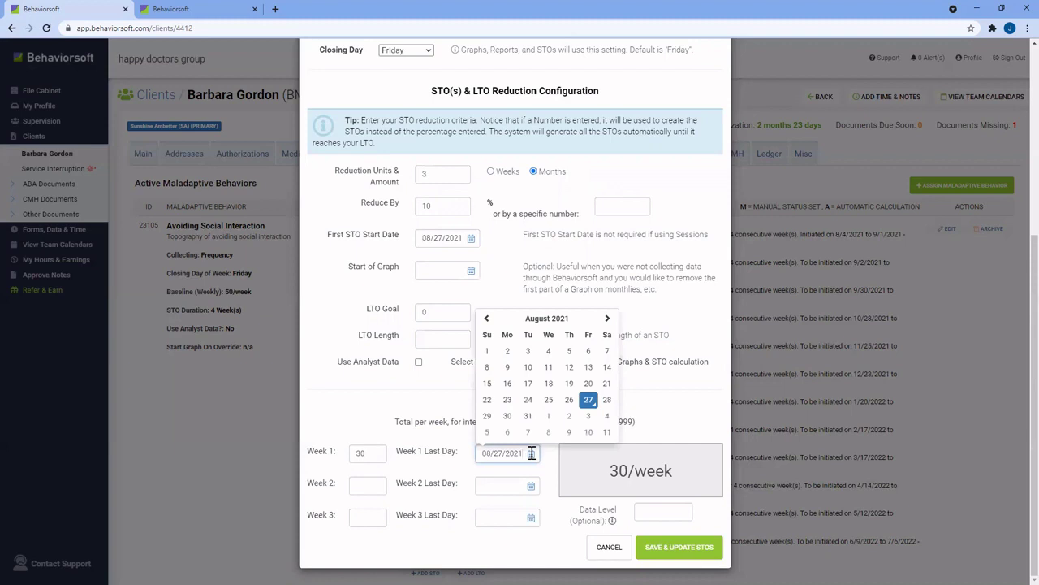
pyautogui.click(588, 384)
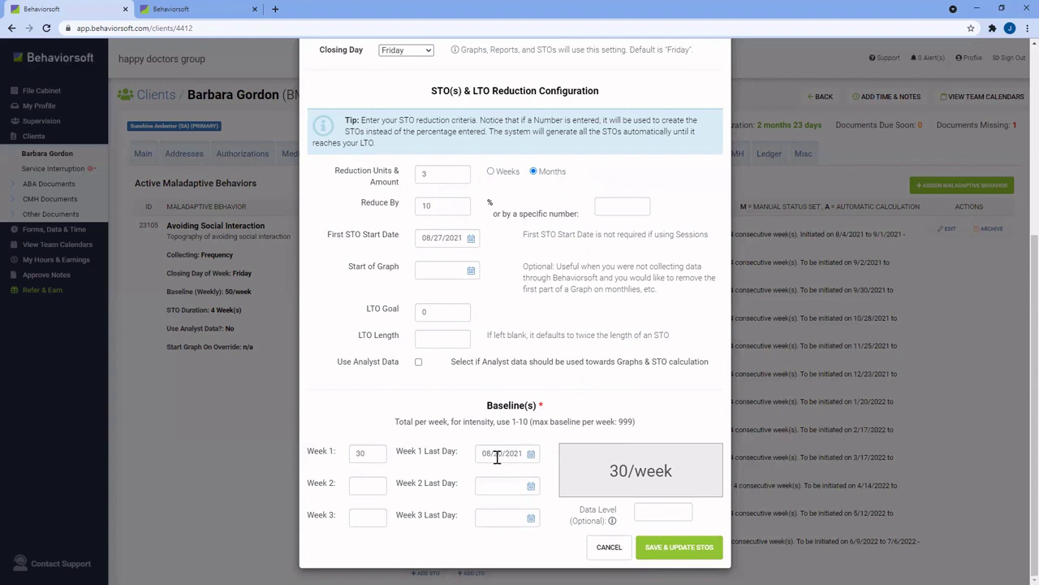
# Set the STO reduction period to 4 weeks
pyautogui.scroll(2, 497, 457)
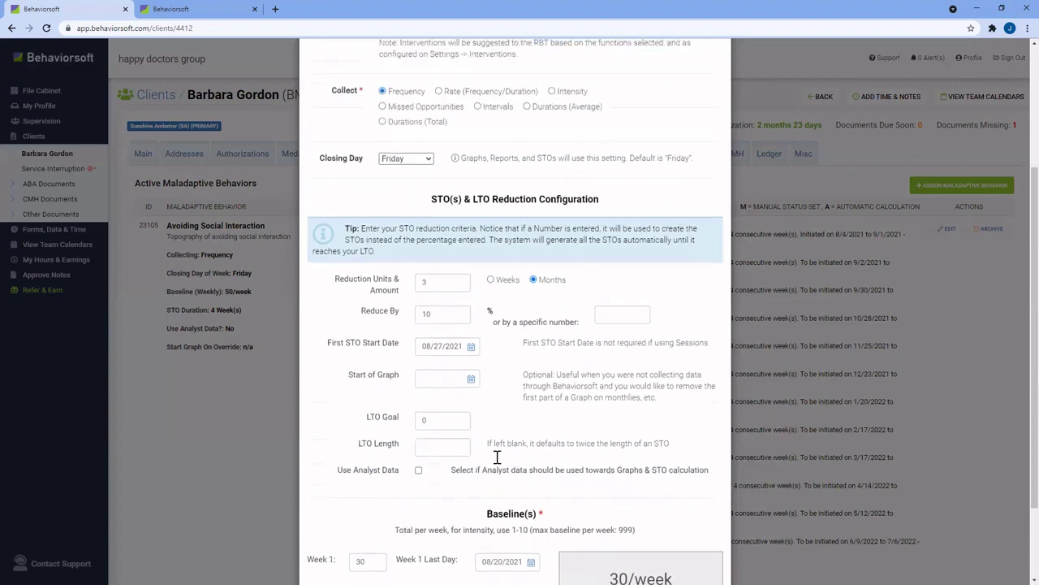
pyautogui.moveTo(433, 202); pyautogui.dragTo(611, 204)
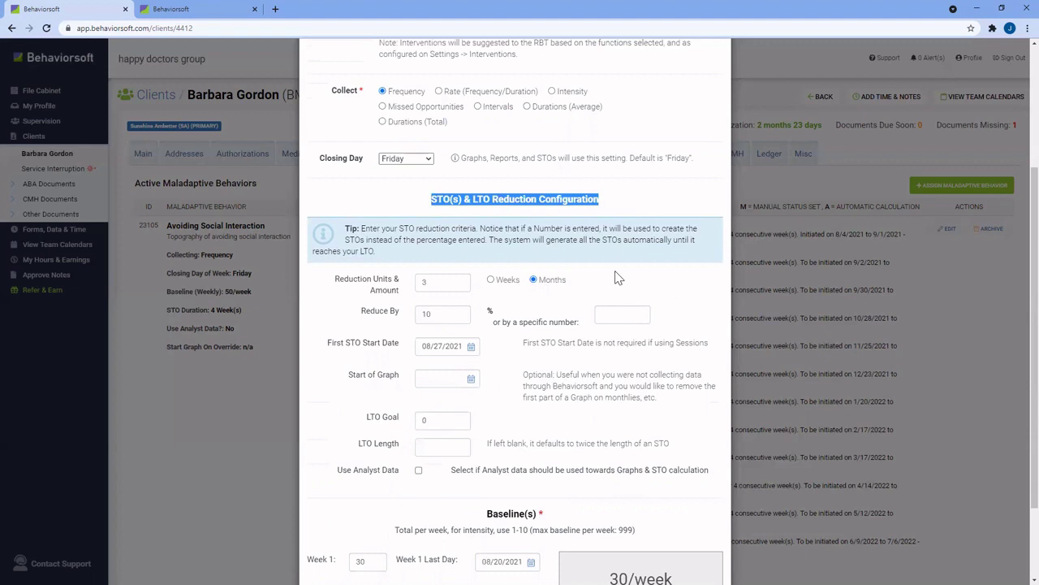
pyautogui.click(432, 282)
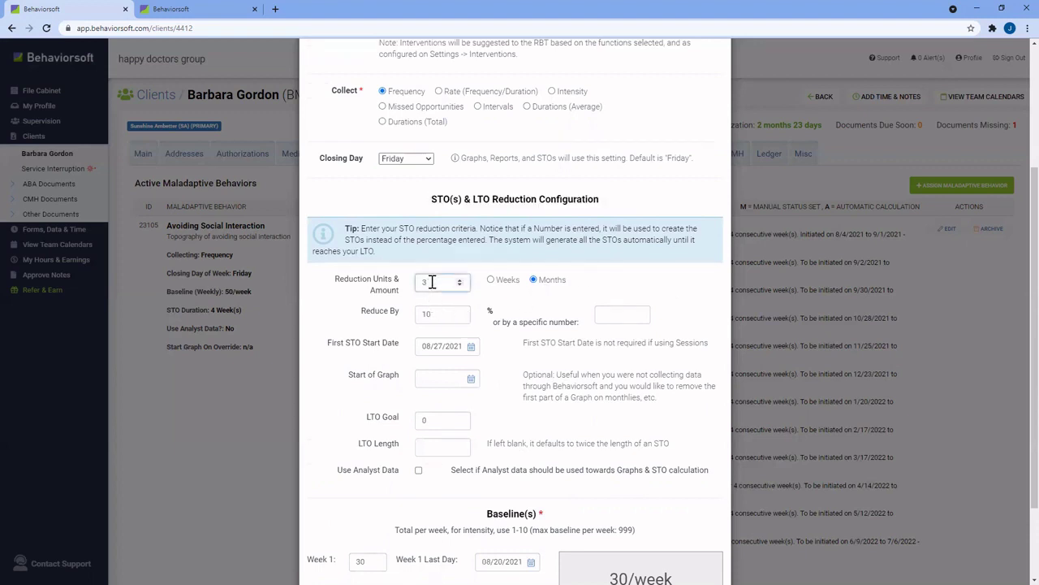
pyautogui.press('BackSpace')
pyautogui.click(437, 282)
pyautogui.click(492, 281)
# Clear the reduction percentage and set the STOs to reduce by the specific number 5
pyautogui.moveTo(442, 315); pyautogui.dragTo(419, 315)
pyautogui.write('50')
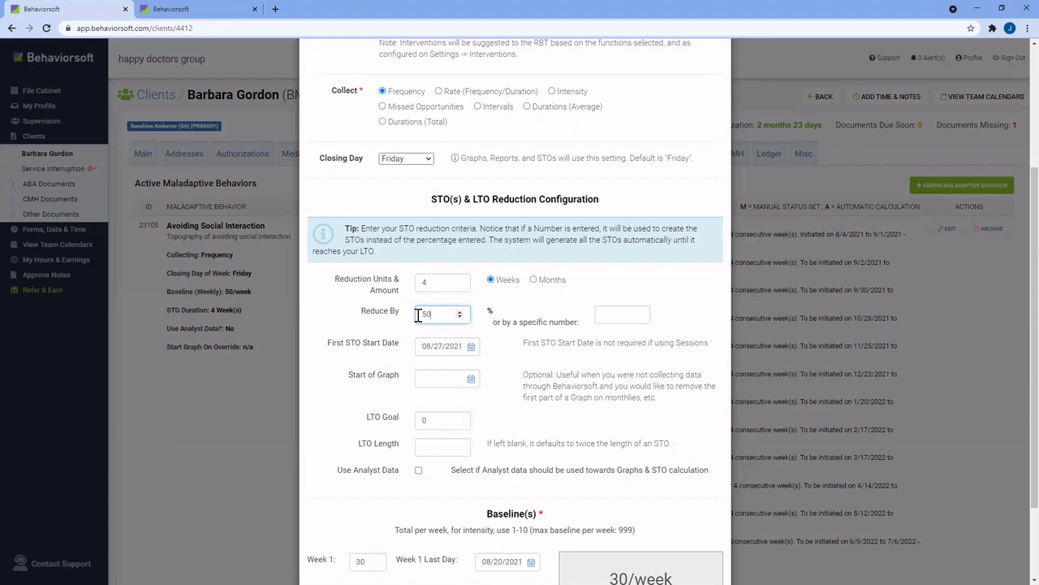
pyautogui.press('BackSpace')
pyautogui.press('BackSpace')
pyautogui.write('10')
pyautogui.press('BackSpace')
pyautogui.click(622, 316)
pyautogui.write('5')
# Set the first STO start date to 08/30/2021
pyautogui.scroll(-1, 485, 402)
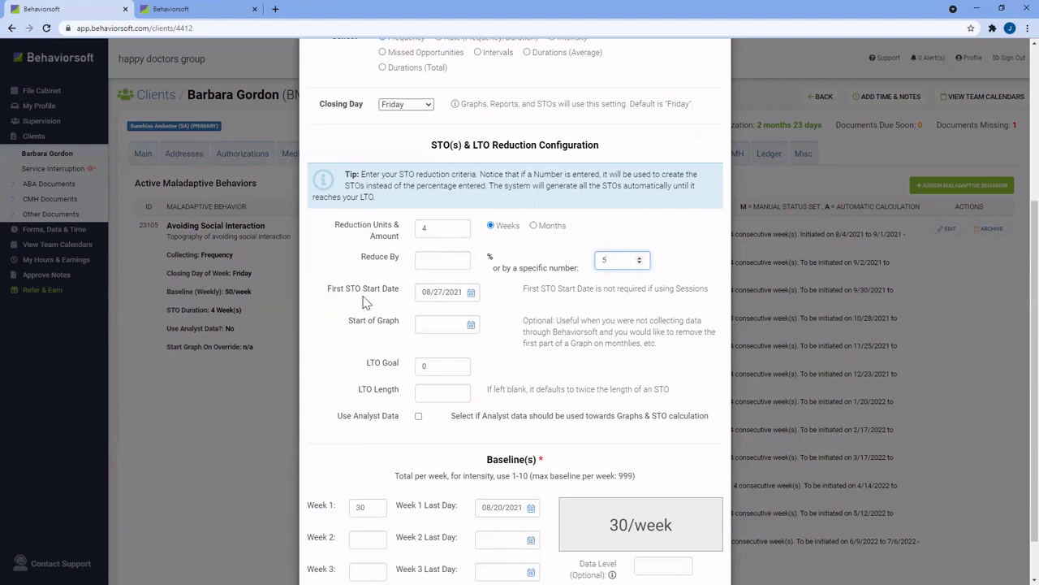
pyautogui.click(453, 294)
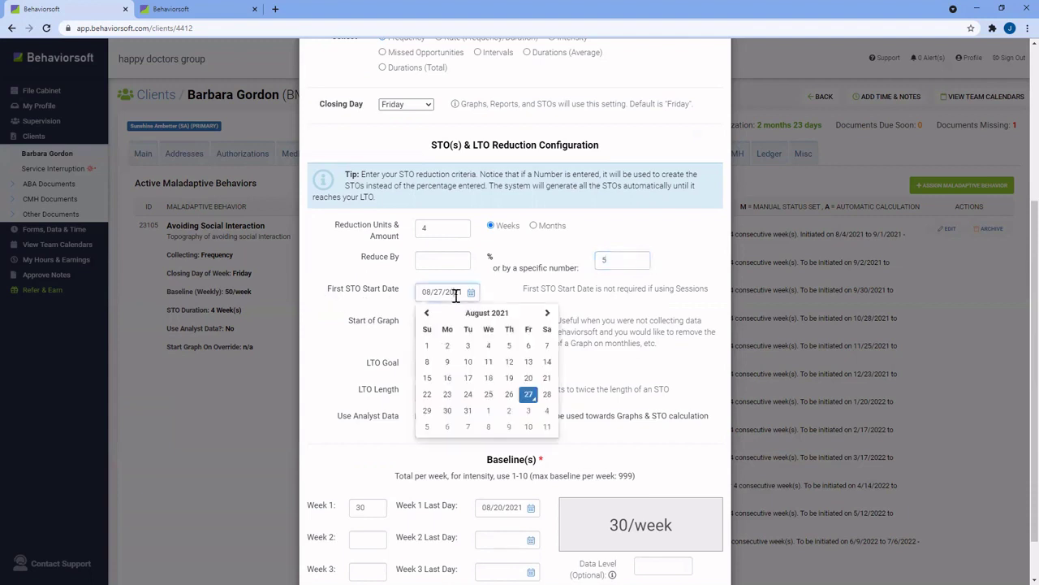
pyautogui.click(448, 411)
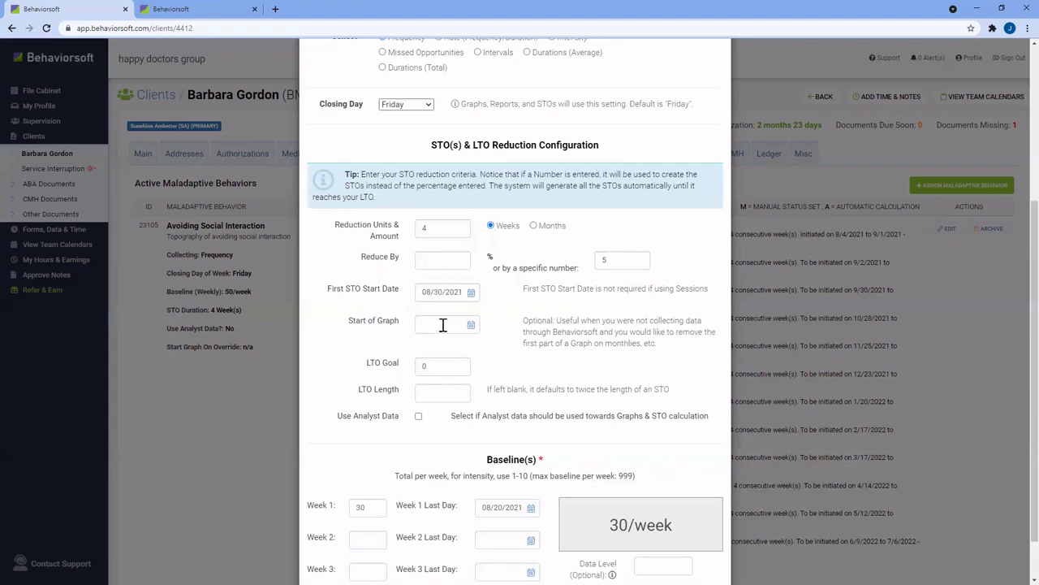
pyautogui.moveTo(420, 291); pyautogui.dragTo(467, 291)
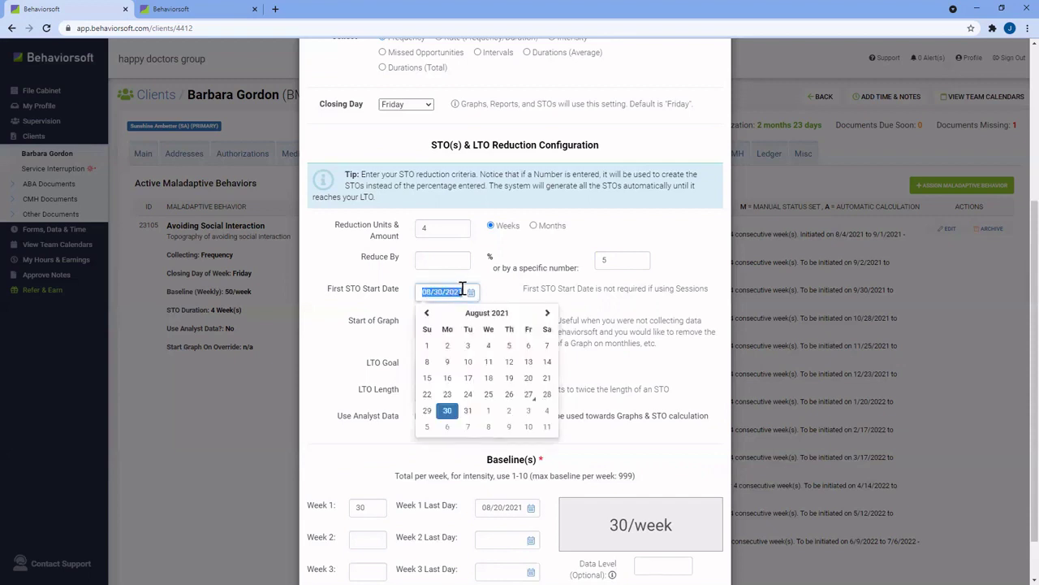
pyautogui.click(497, 294)
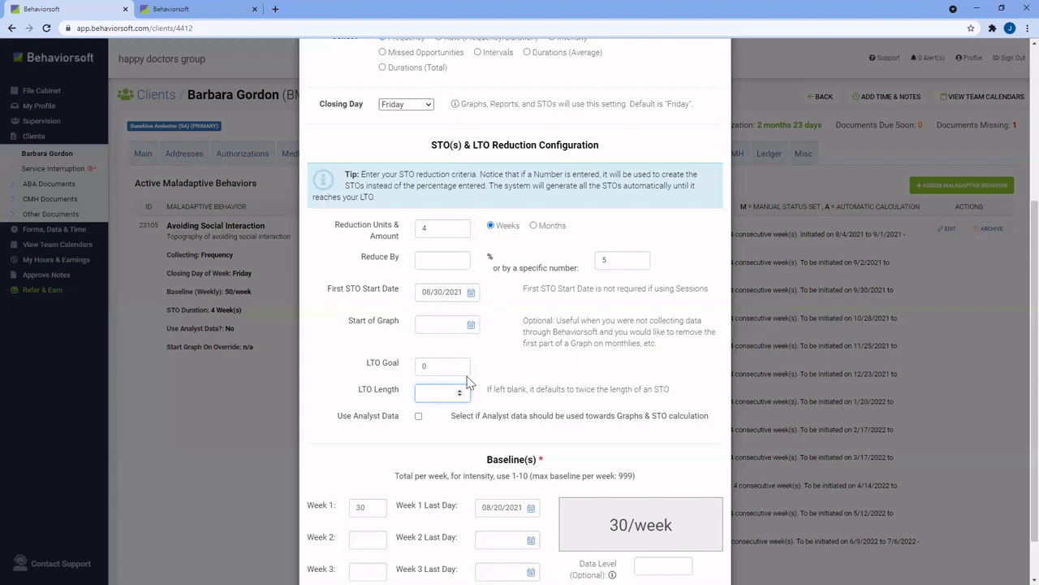
# Leave the LTO length blank, enable analyst data for graphs and STO calculation, and save the behavior with its STOs
pyautogui.write('6')
pyautogui.press('BackSpace')
pyautogui.click(419, 417)
pyautogui.scroll(-1, 441, 450)
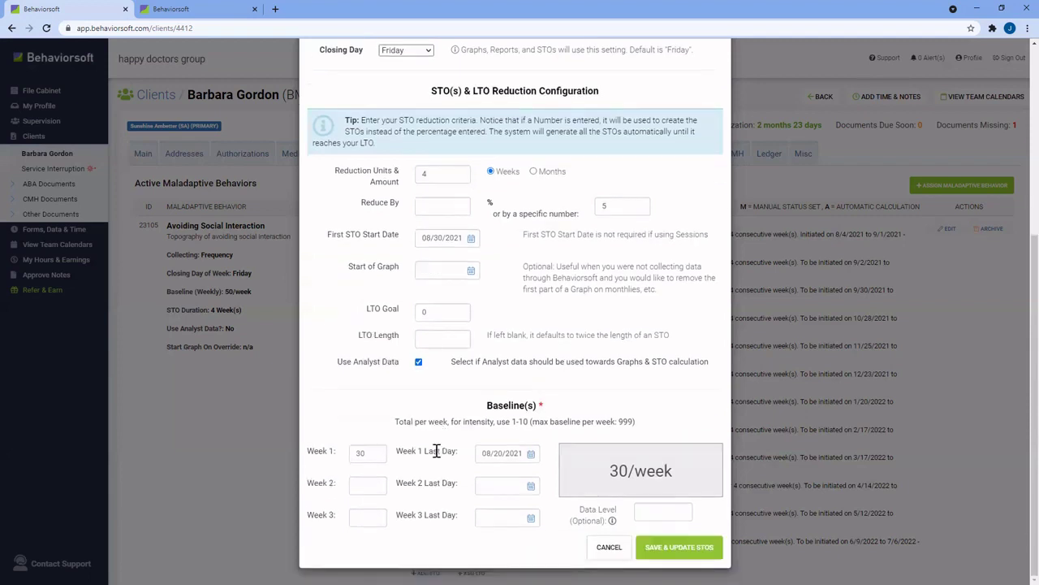
pyautogui.click(696, 553)
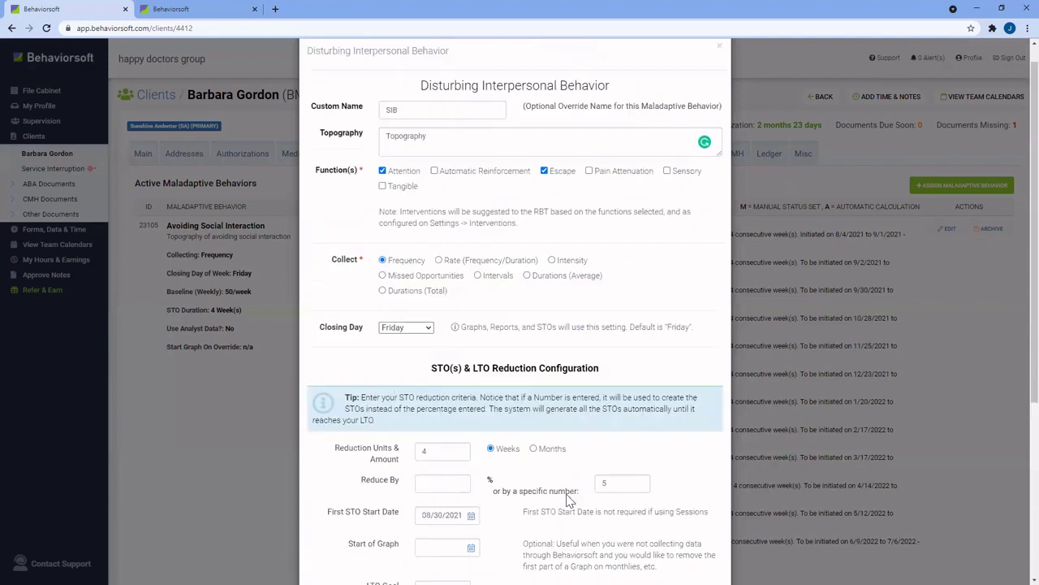
pyautogui.scroll(-5, 501, 363)
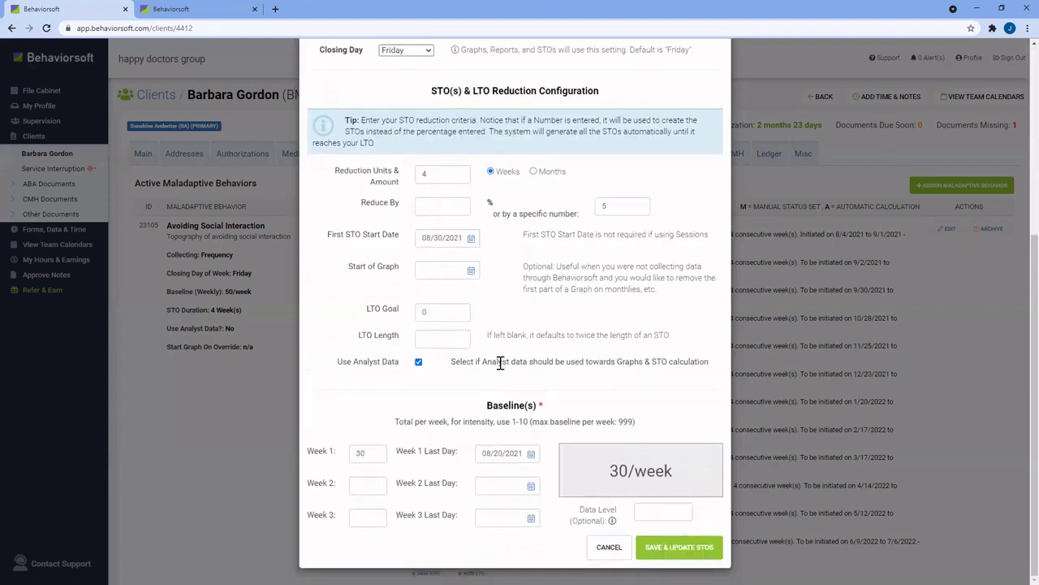
pyautogui.click(672, 549)
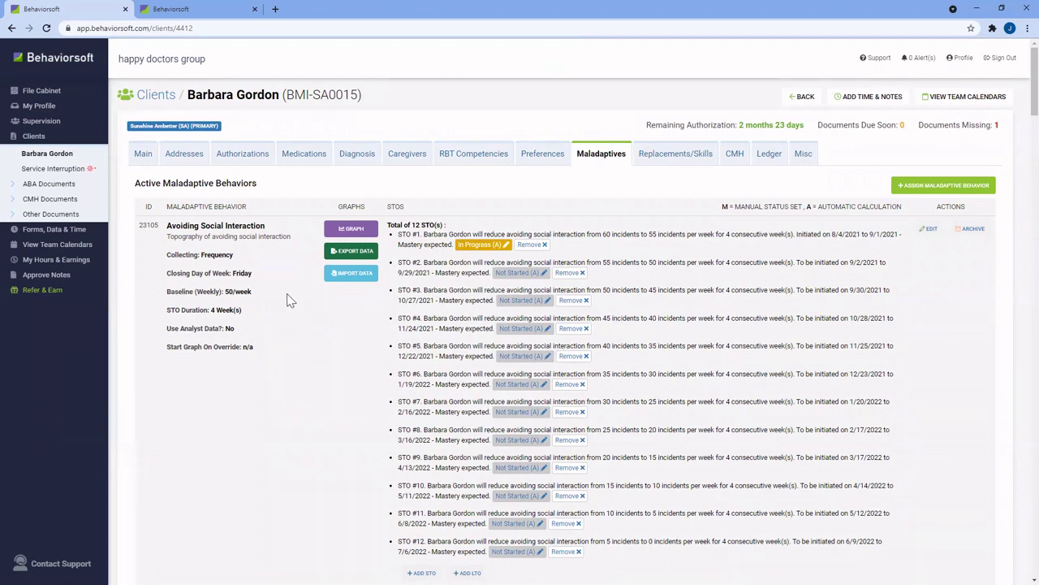
# Archive the client's older SIB maladaptive behavior, the one collecting Rate (Frequency/Duration)
pyautogui.scroll(-3, 182, 235)
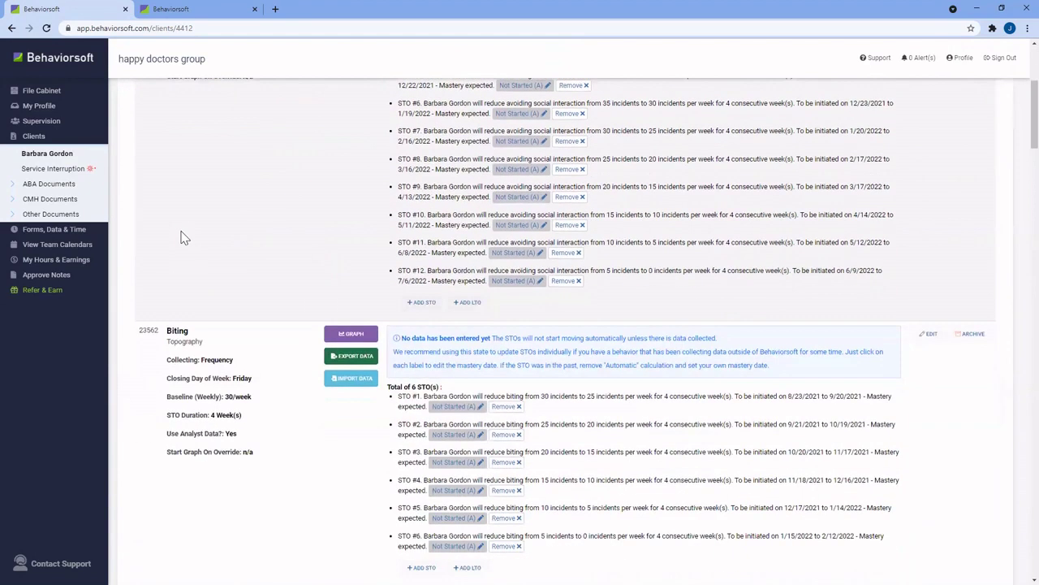
pyautogui.scroll(-10, 182, 236)
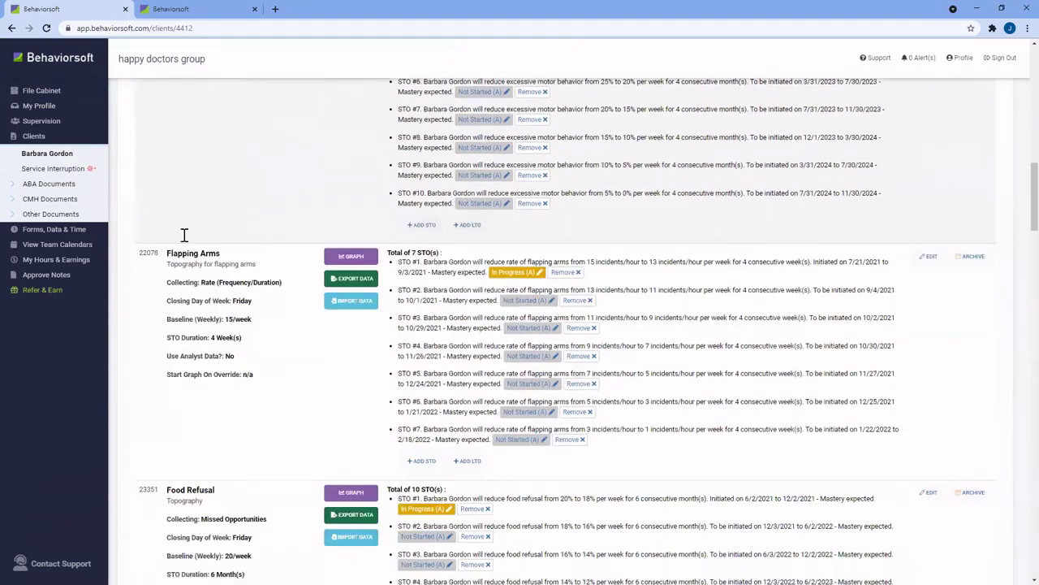
pyautogui.scroll(-15, 184, 235)
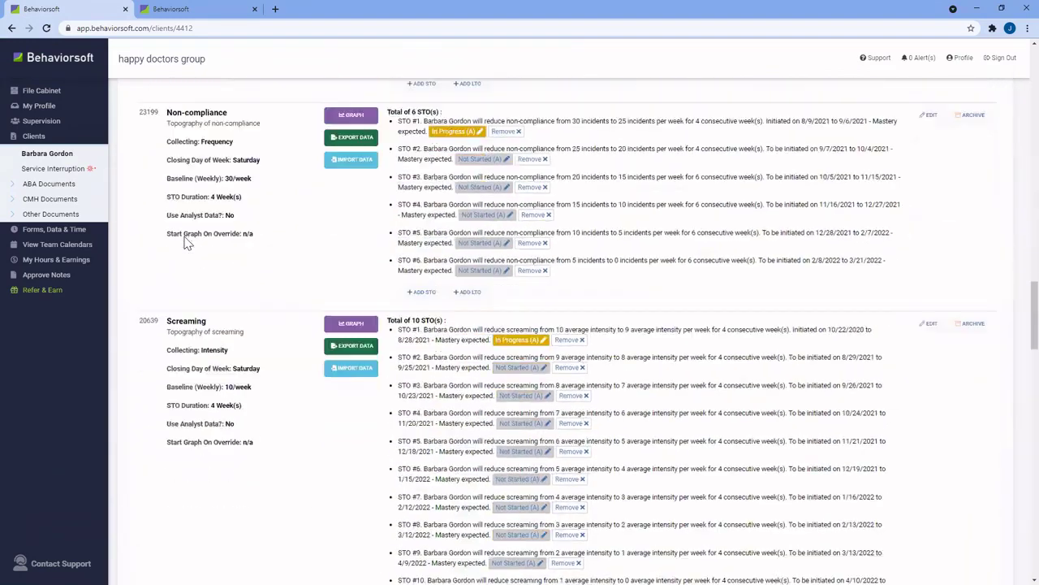
pyautogui.scroll(-3, 184, 242)
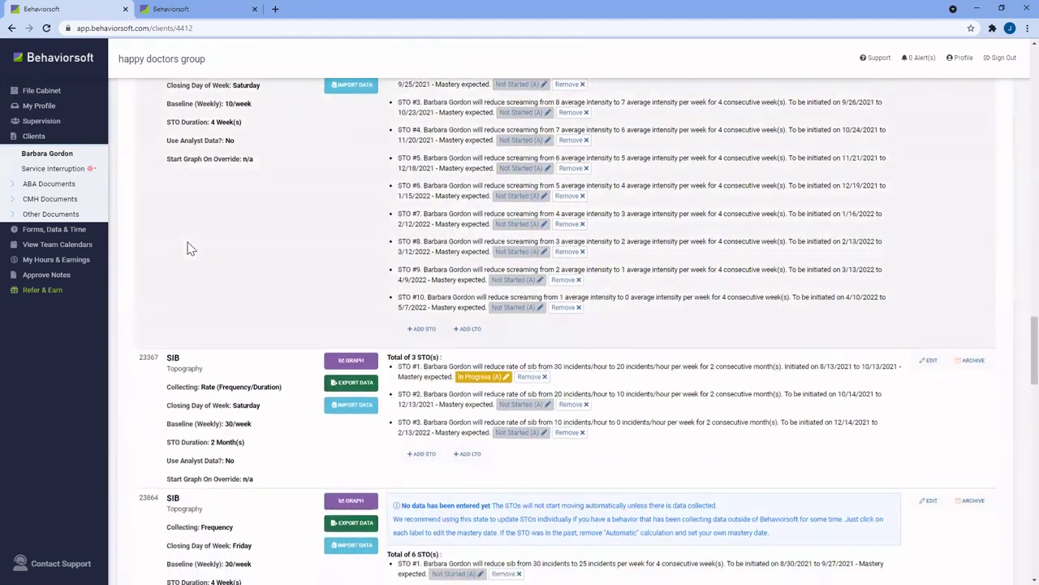
pyautogui.scroll(-3, 186, 248)
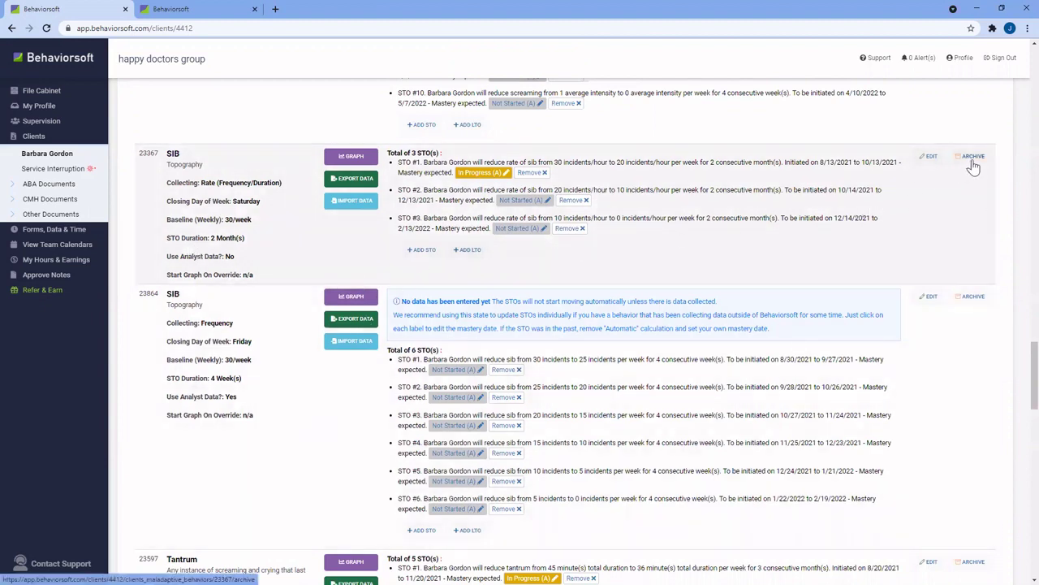
pyautogui.click(974, 157)
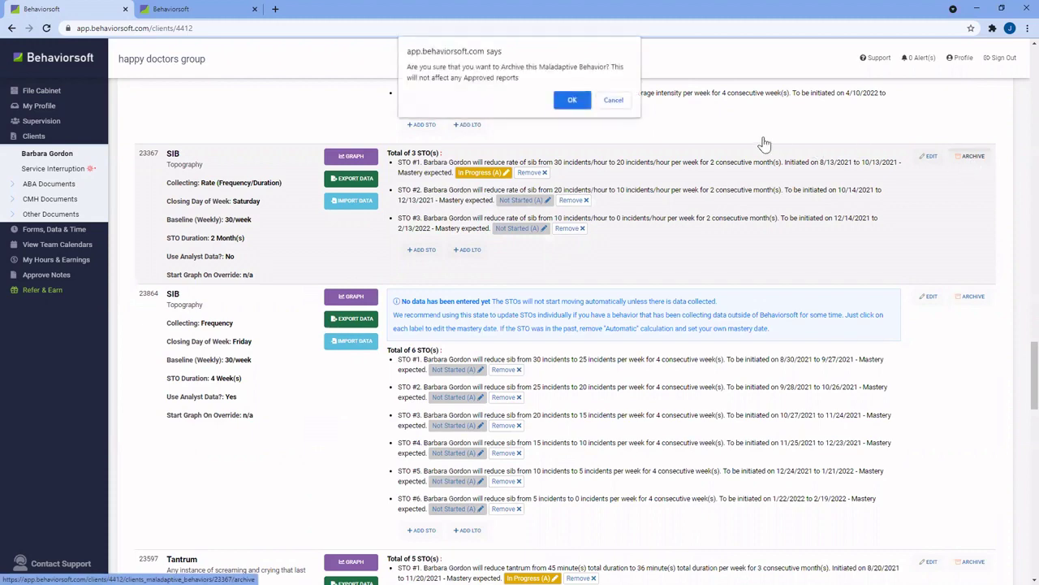
pyautogui.click(572, 101)
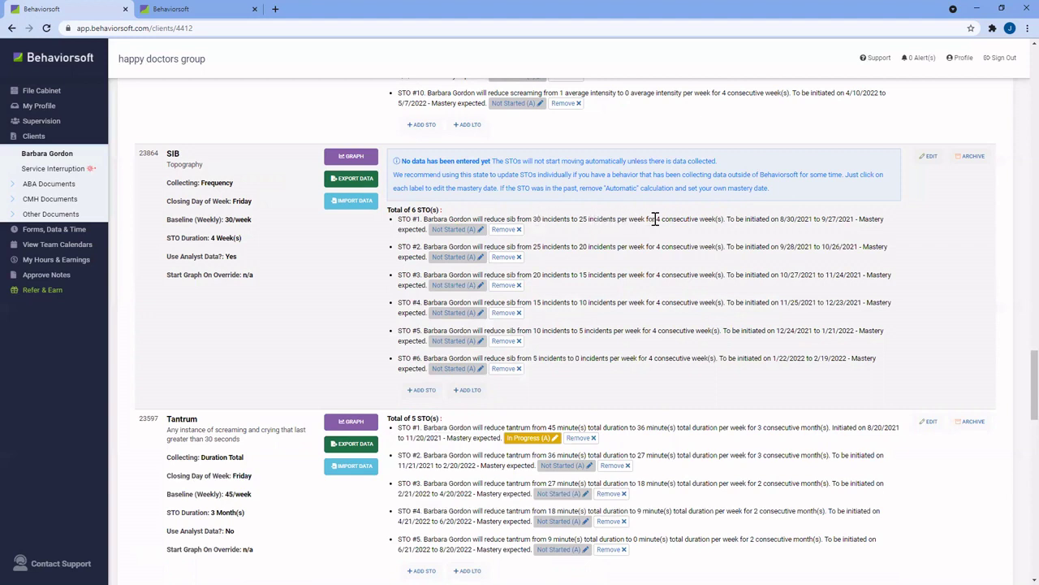
# Examine the duration and initiation dates of the first STO for the remaining SIB behavior
pyautogui.moveTo(656, 218); pyautogui.dragTo(725, 219)
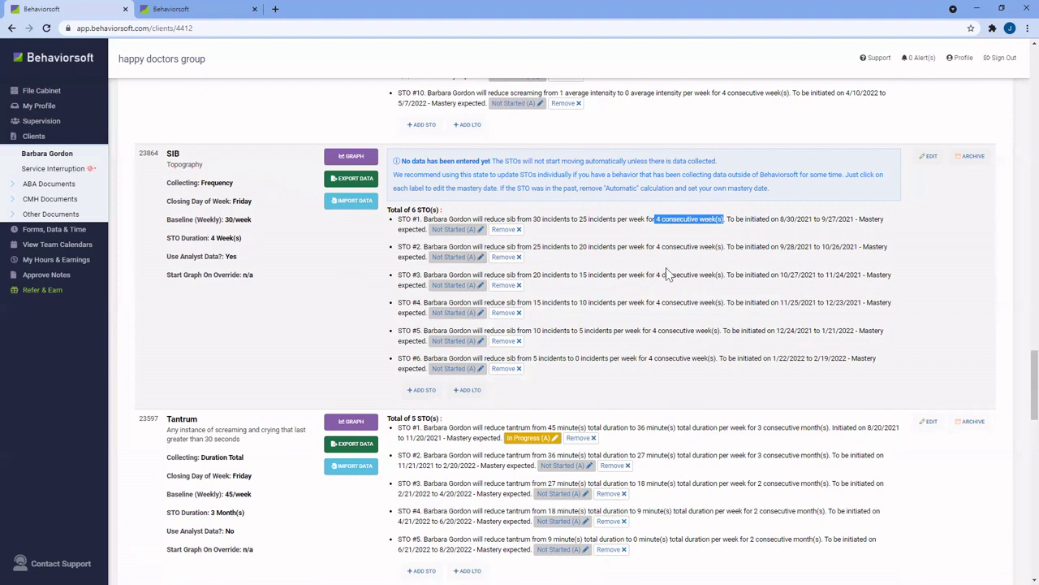
pyautogui.moveTo(776, 219); pyautogui.dragTo(851, 221)
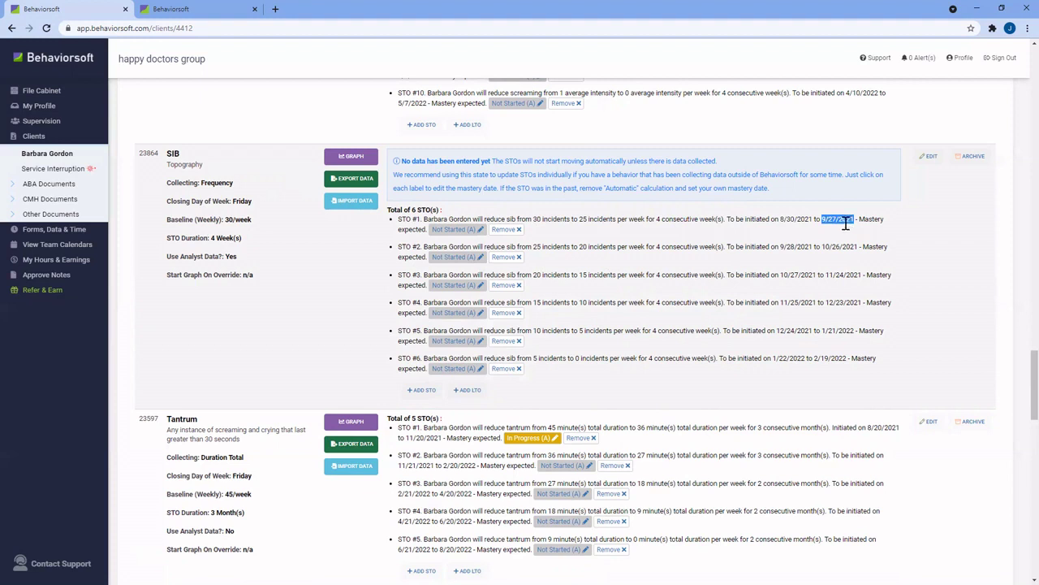
pyautogui.moveTo(780, 220); pyautogui.dragTo(857, 220)
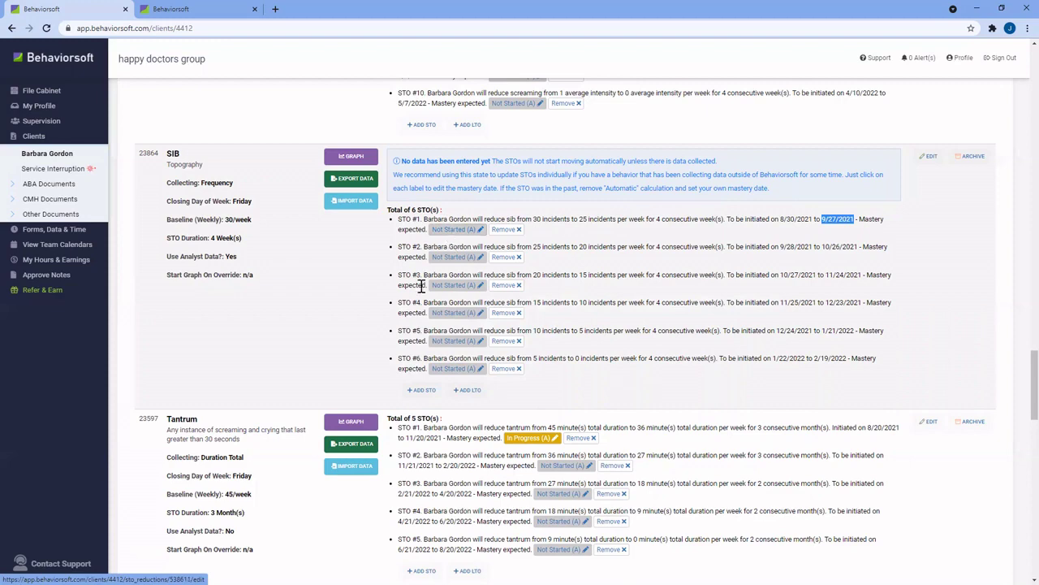
pyautogui.scroll(-20, 363, 311)
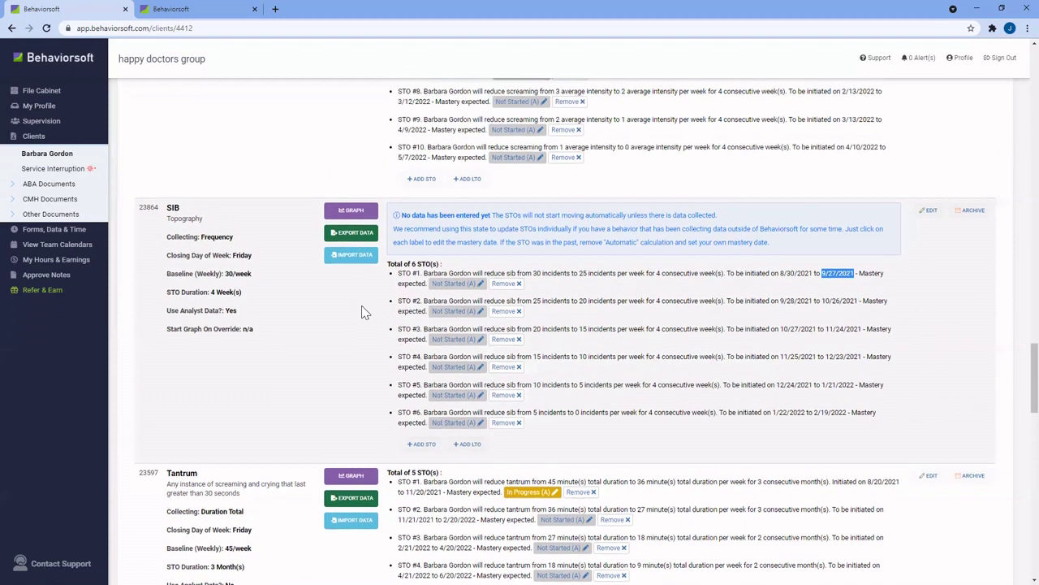
pyautogui.scroll(20, 363, 311)
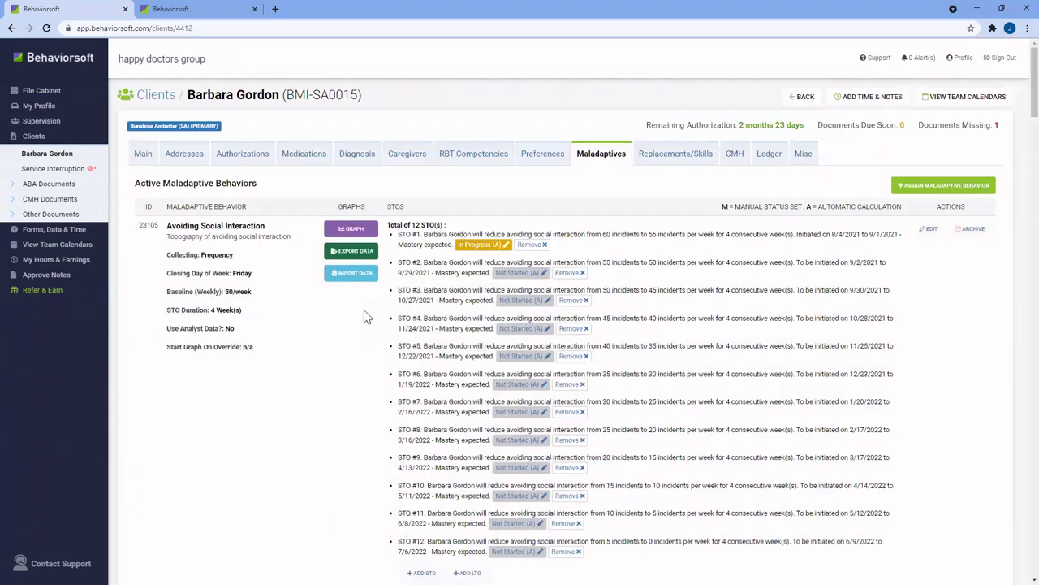
# Start adding an Echoic replacement to the client's replacements and skills
pyautogui.click(687, 156)
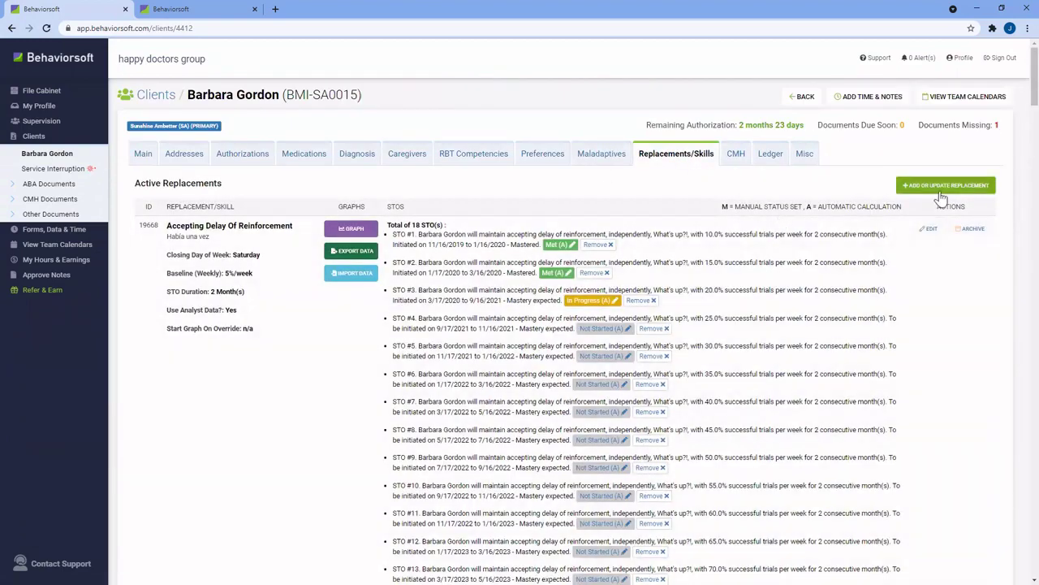
pyautogui.click(945, 192)
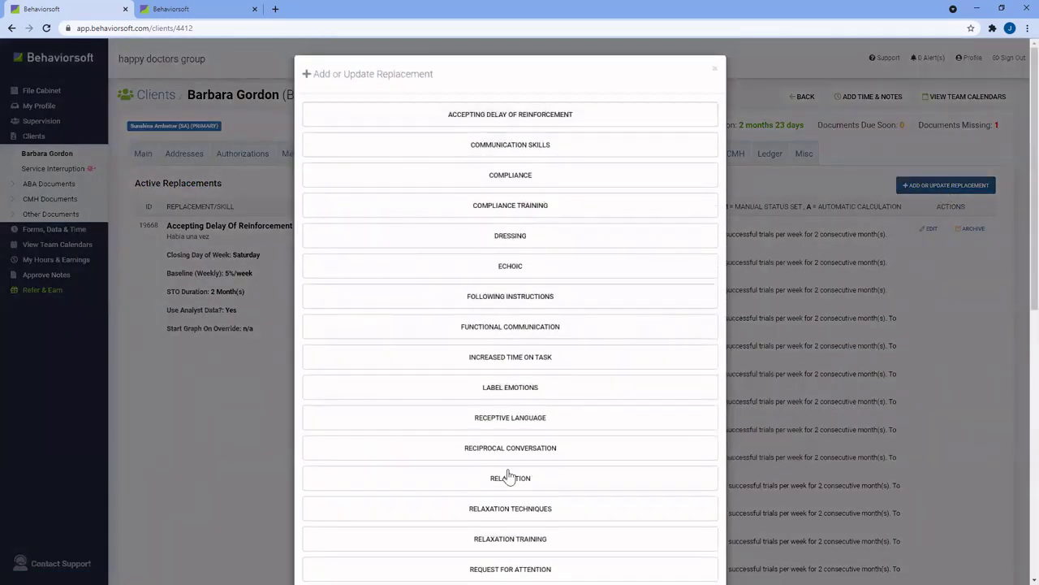
pyautogui.click(545, 267)
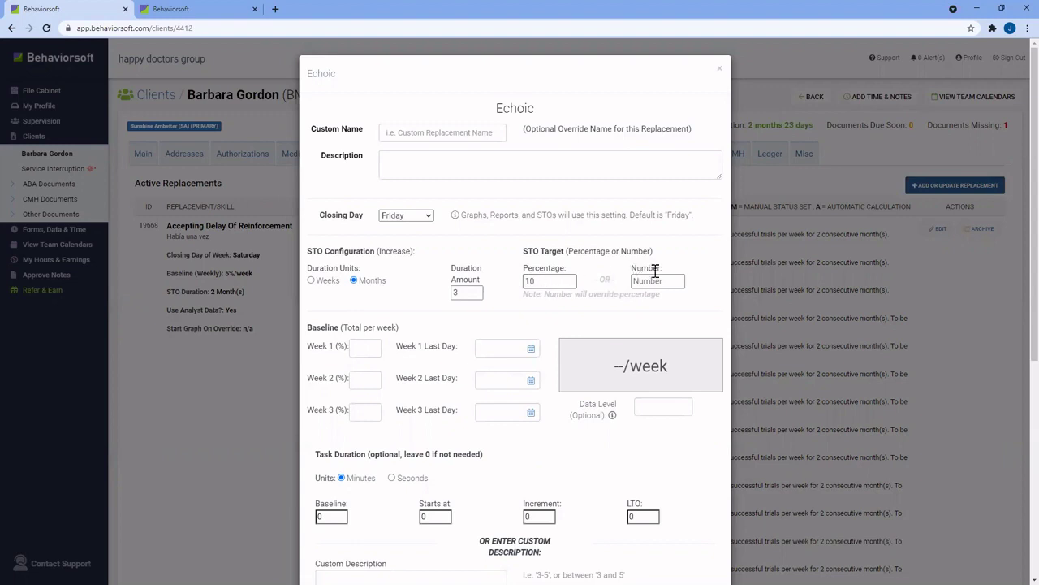
# Review the Echoic replacement's STO, baseline, task duration, assistance and LTO settings, and save it with the default values
pyautogui.scroll(-2, 653, 289)
pyautogui.scroll(-3, 653, 290)
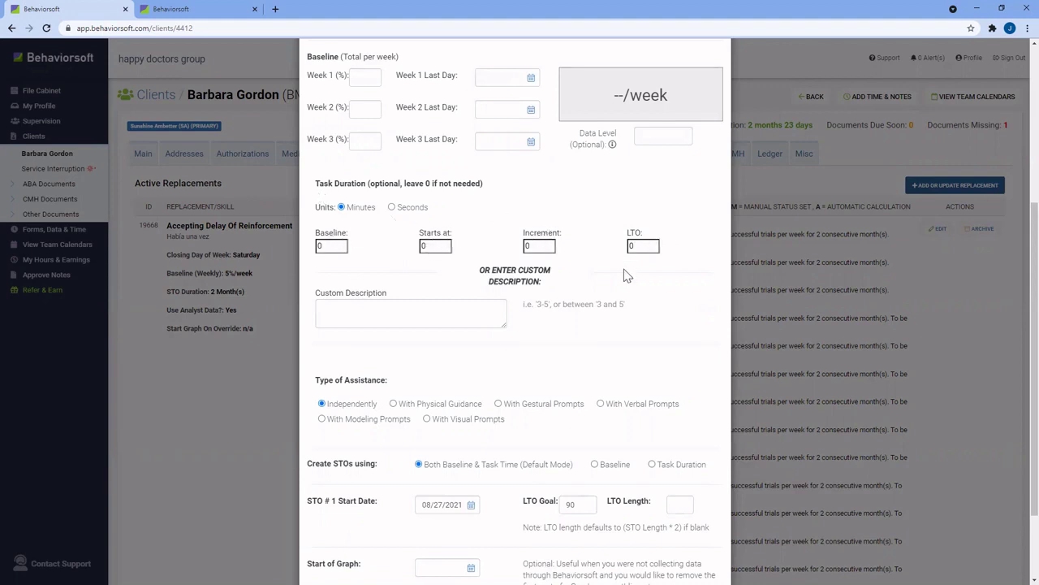
pyautogui.scroll(-2, 398, 398)
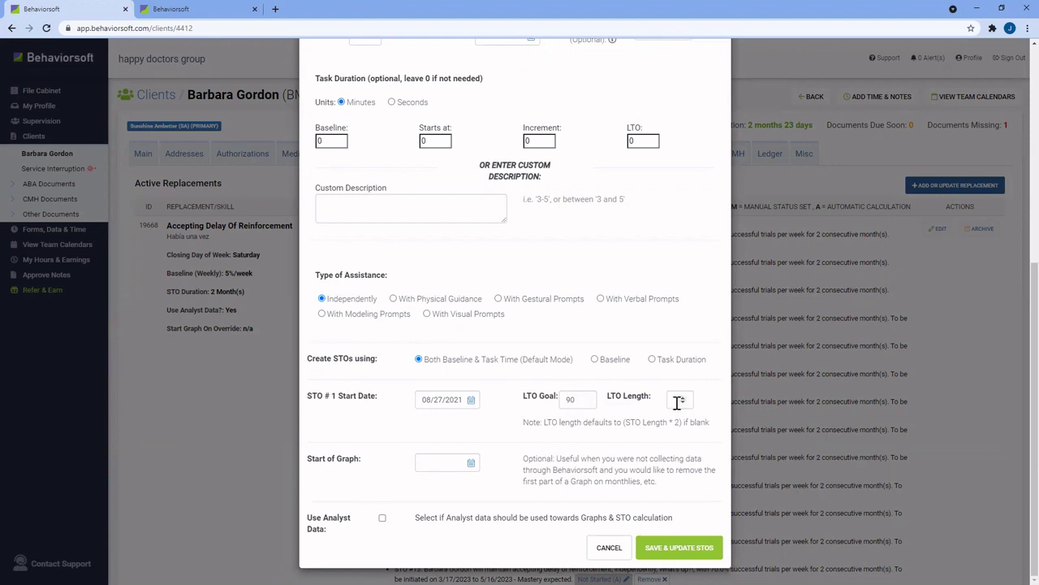
pyautogui.scroll(4, 679, 402)
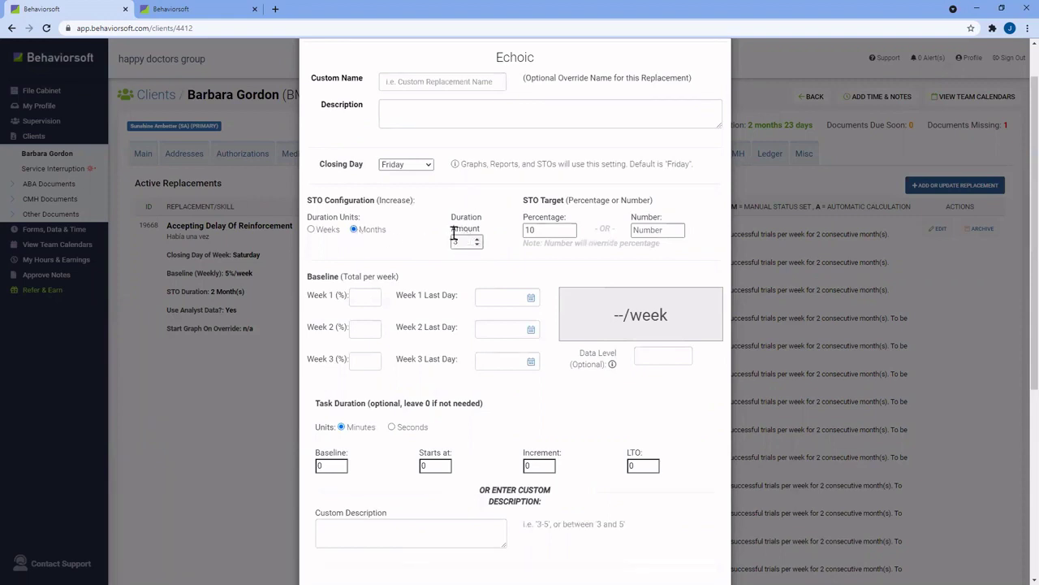
pyautogui.scroll(-3, 520, 382)
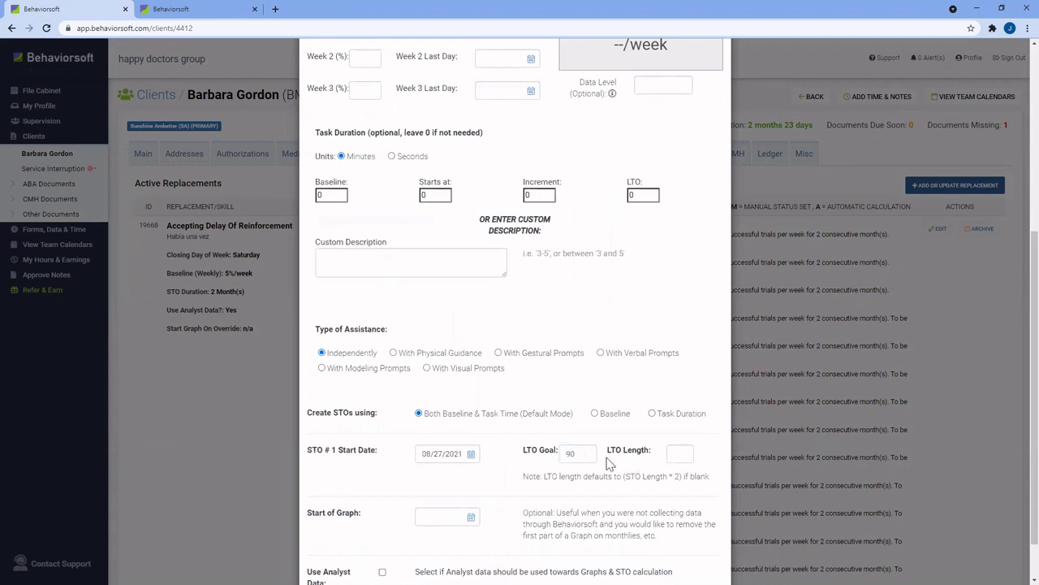
pyautogui.scroll(-1, 610, 462)
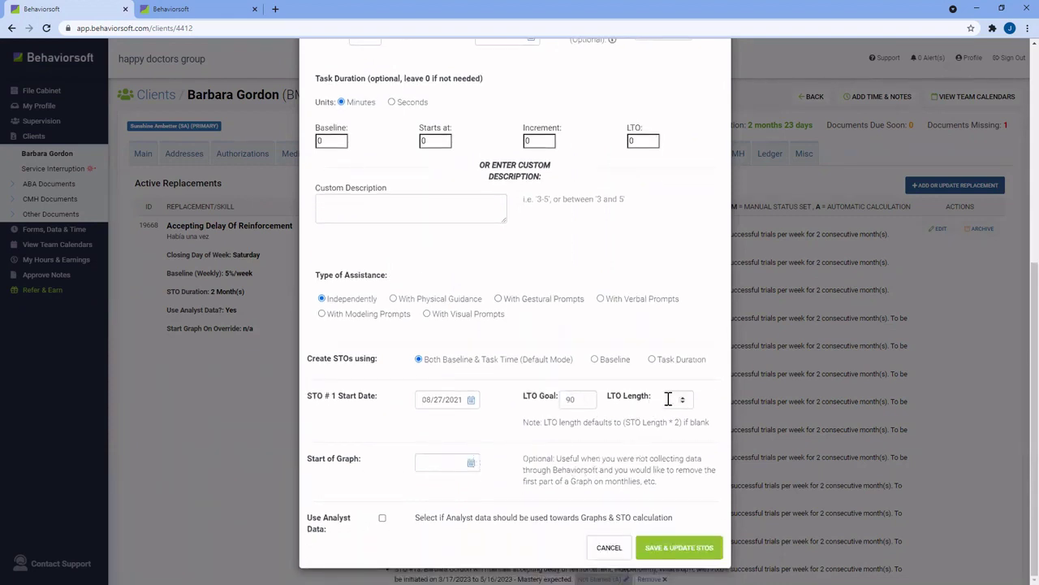
pyautogui.scroll(4, 669, 406)
pyautogui.scroll(4, 422, 341)
pyautogui.scroll(-3, 423, 359)
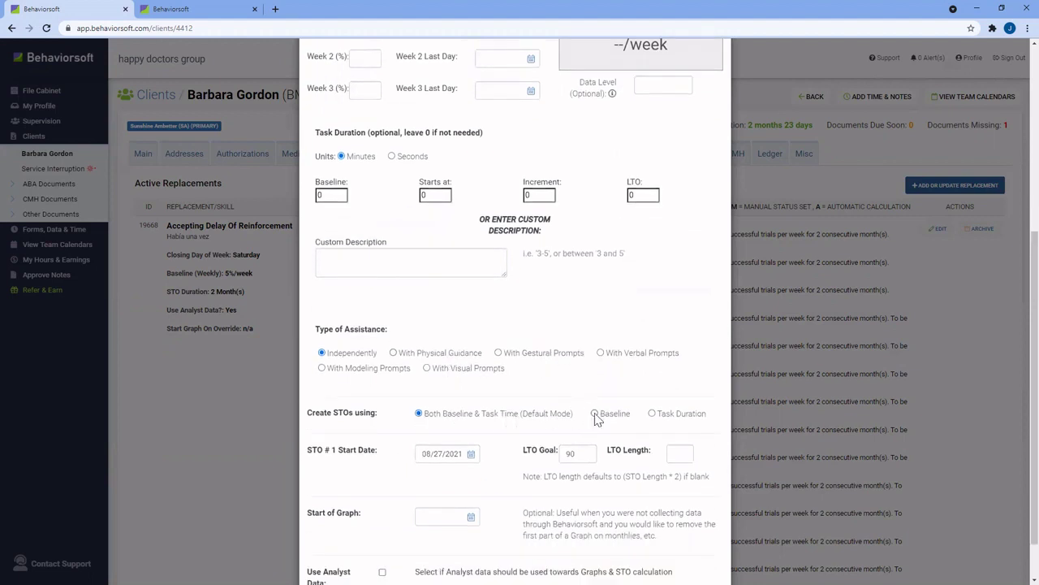
pyautogui.scroll(-1, 654, 423)
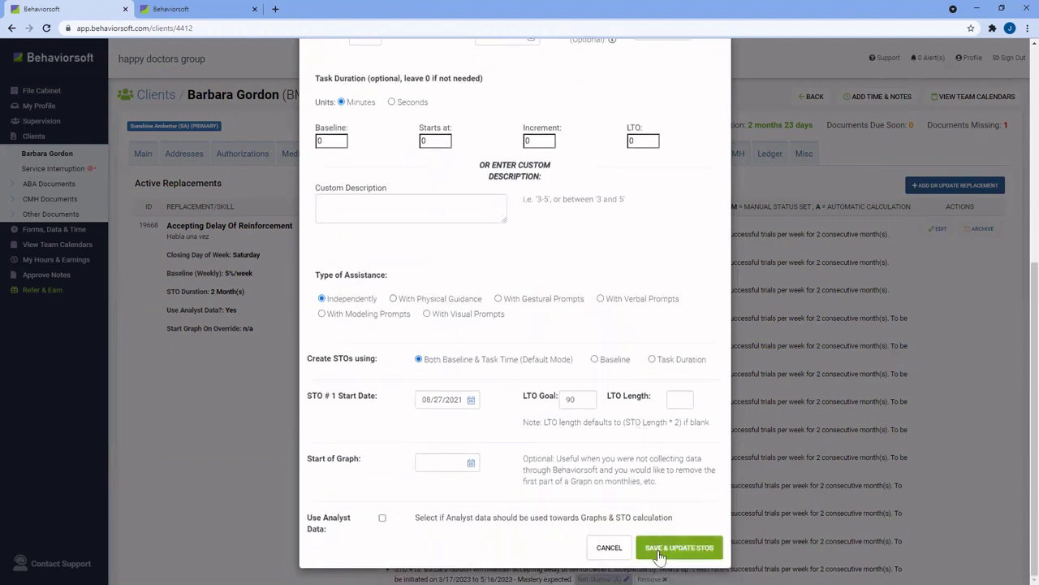
pyautogui.click(662, 551)
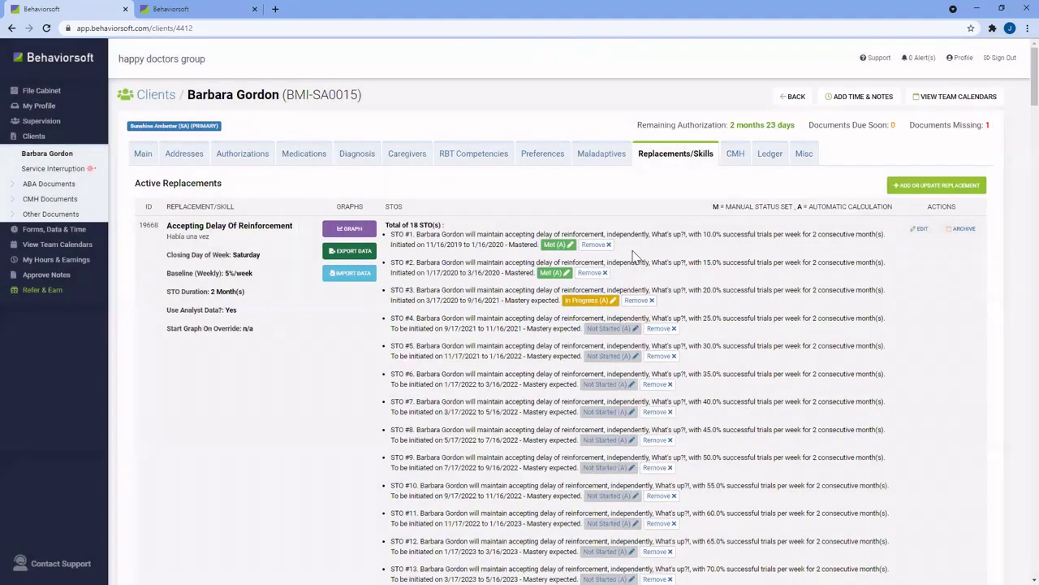
# View the Accepting Delay Of Reinforcement graph and examine its data points, met STO markers and listed graph events
pyautogui.click(345, 226)
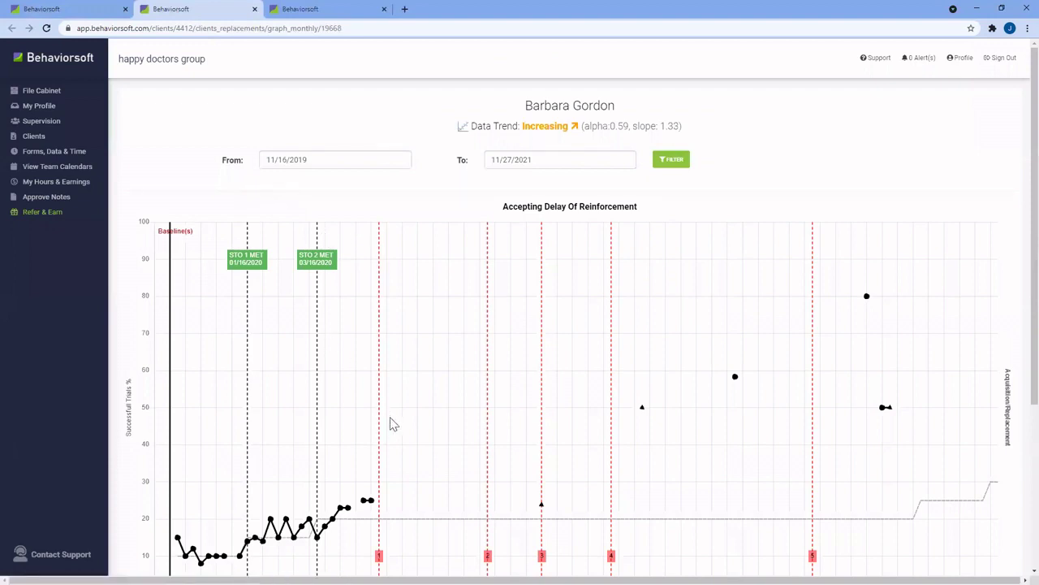
pyautogui.scroll(-3, 393, 435)
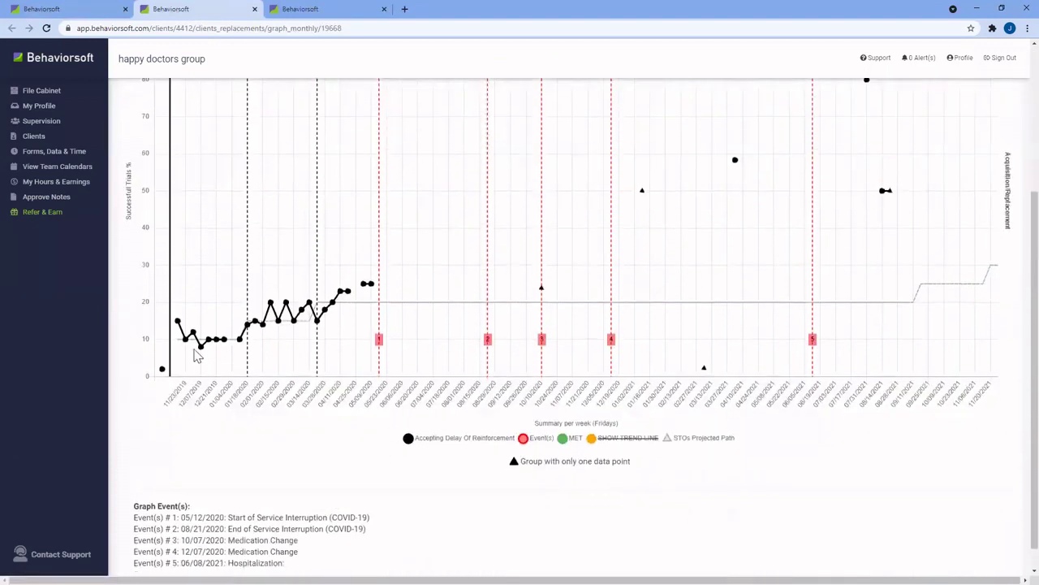
pyautogui.moveTo(322, 317)
pyautogui.scroll(2, 166, 460)
pyautogui.moveTo(161, 479)
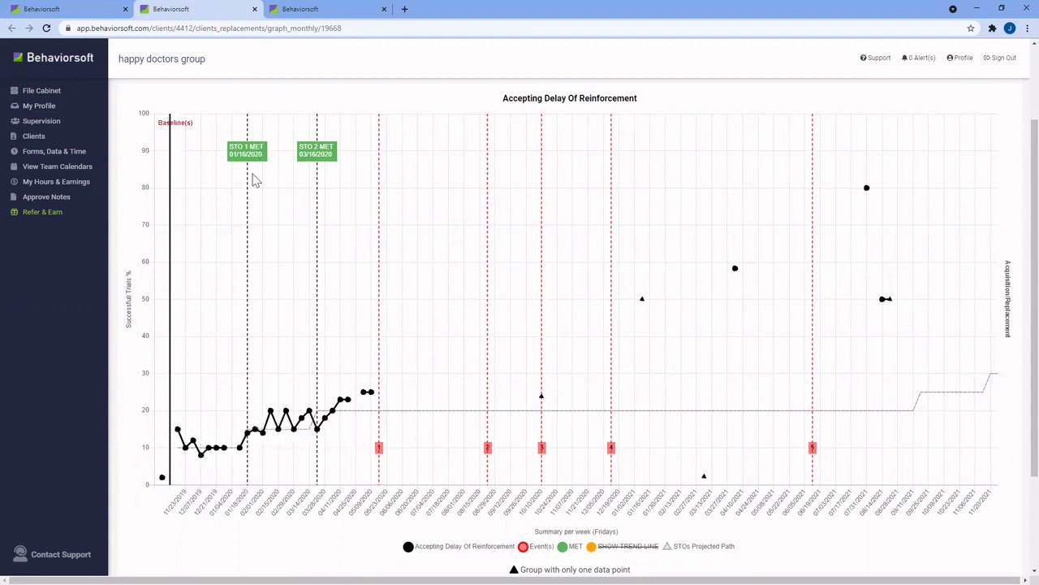
pyautogui.moveTo(255, 439)
pyautogui.scroll(-3, 402, 451)
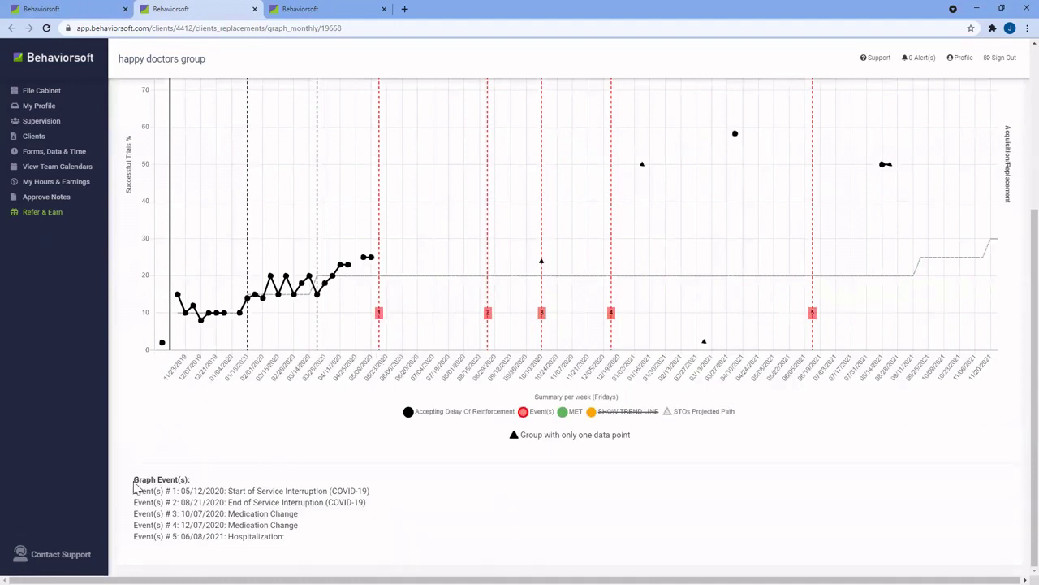
pyautogui.moveTo(134, 484); pyautogui.dragTo(298, 549)
pyautogui.click(301, 550)
pyautogui.scroll(3, 313, 512)
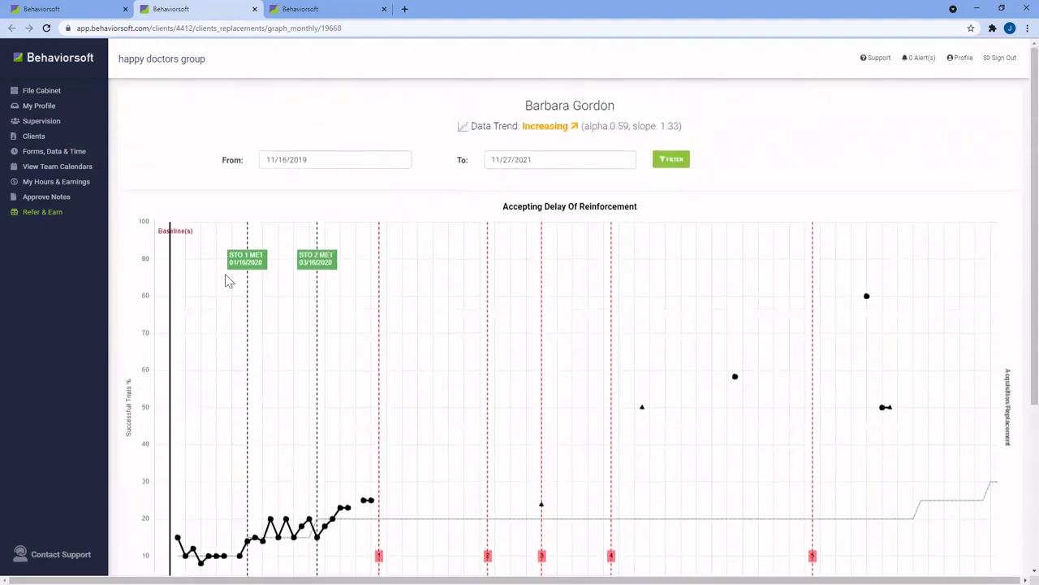
# Return to the client's record and view its CMH problems, ledger charges and miscellaneous backups
pyautogui.click(47, 142)
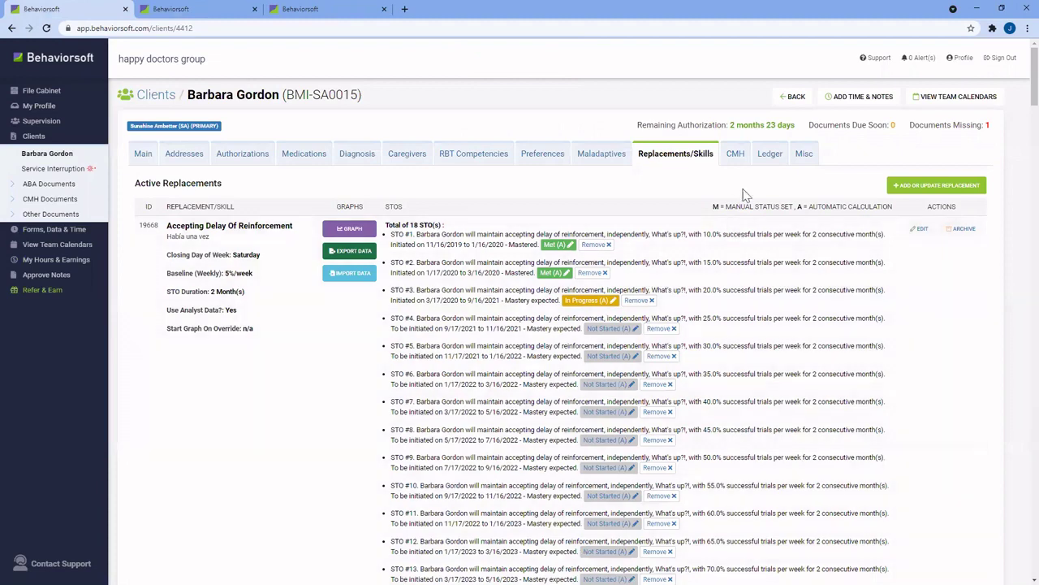
pyautogui.click(735, 156)
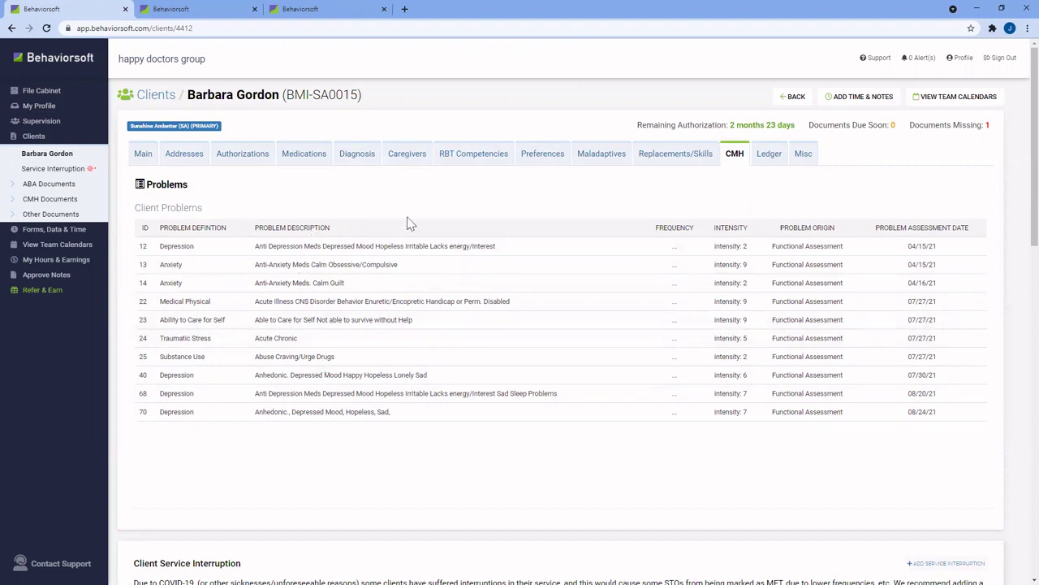
pyautogui.click(770, 166)
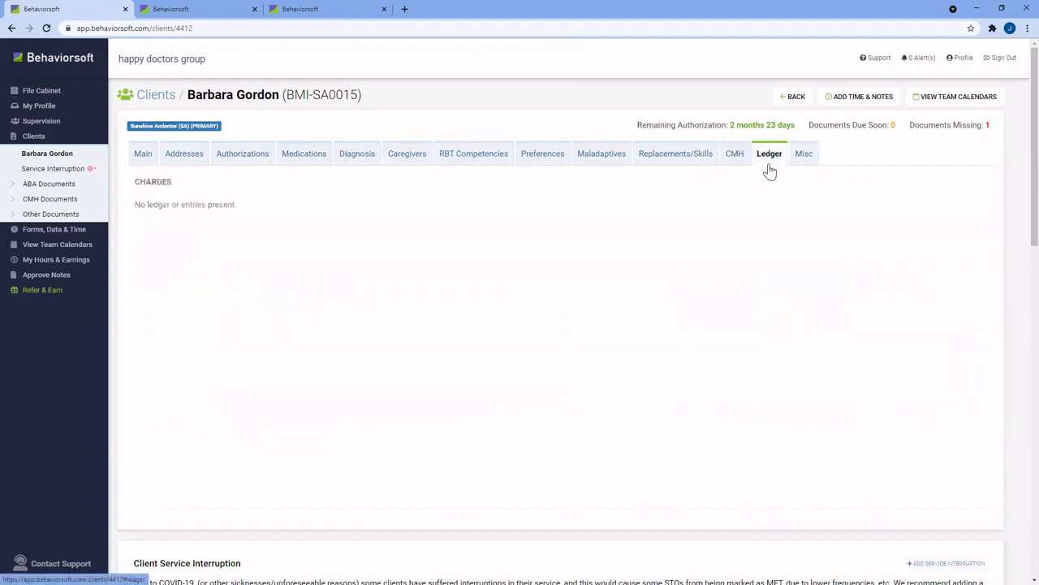
pyautogui.click(792, 166)
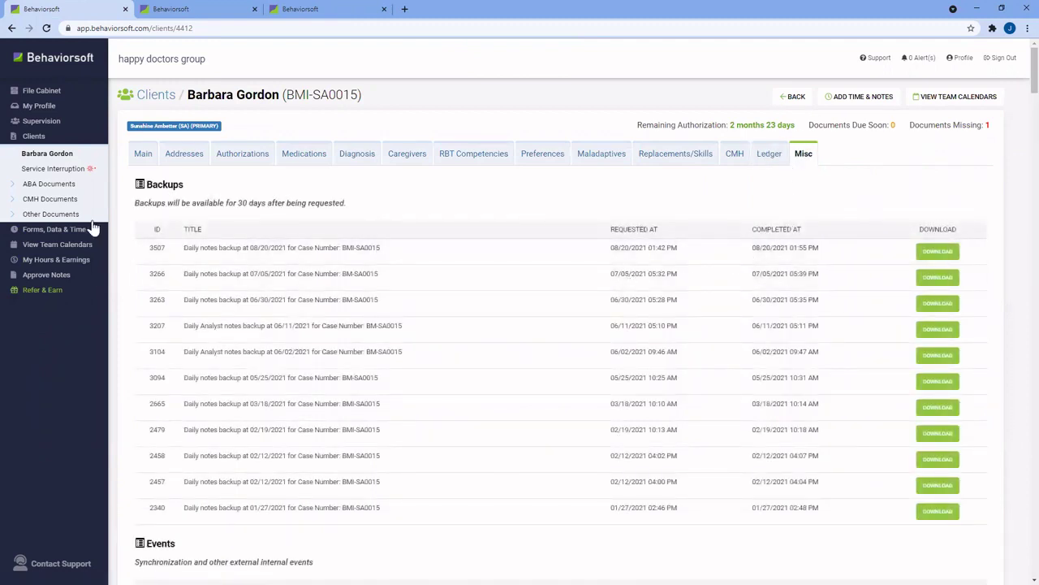
# Check the client's COVID-19 service interruption entry and bring up the Analyst Notes among the ABA documents
pyautogui.click(53, 169)
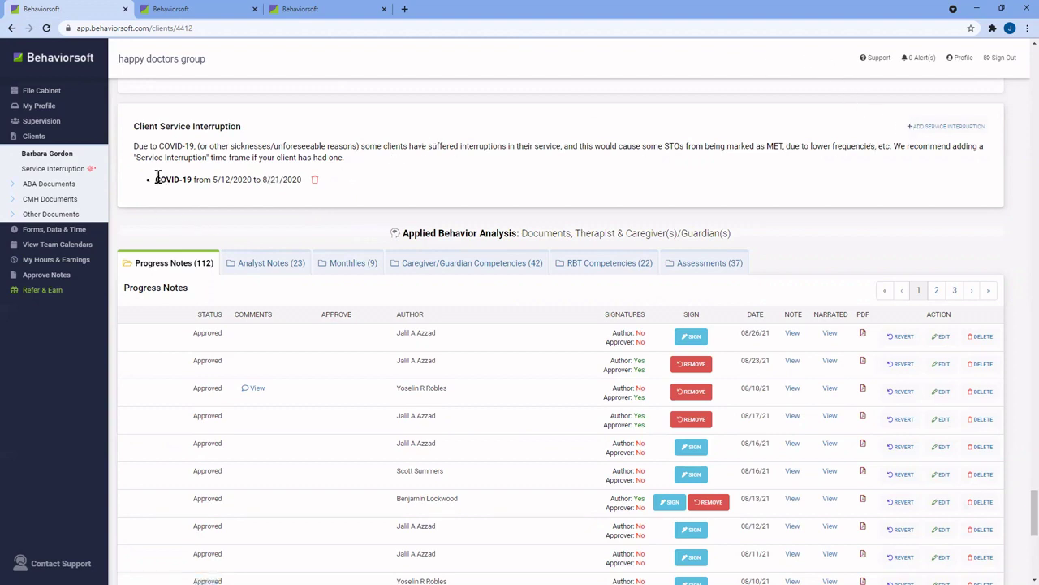
pyautogui.moveTo(156, 180); pyautogui.dragTo(303, 178)
pyautogui.click(59, 189)
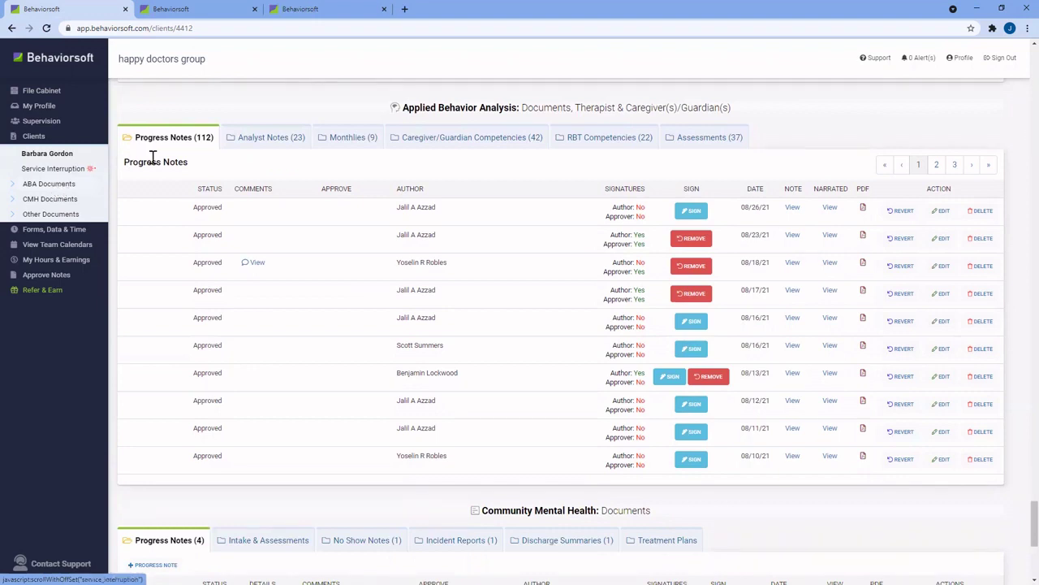
pyautogui.click(257, 144)
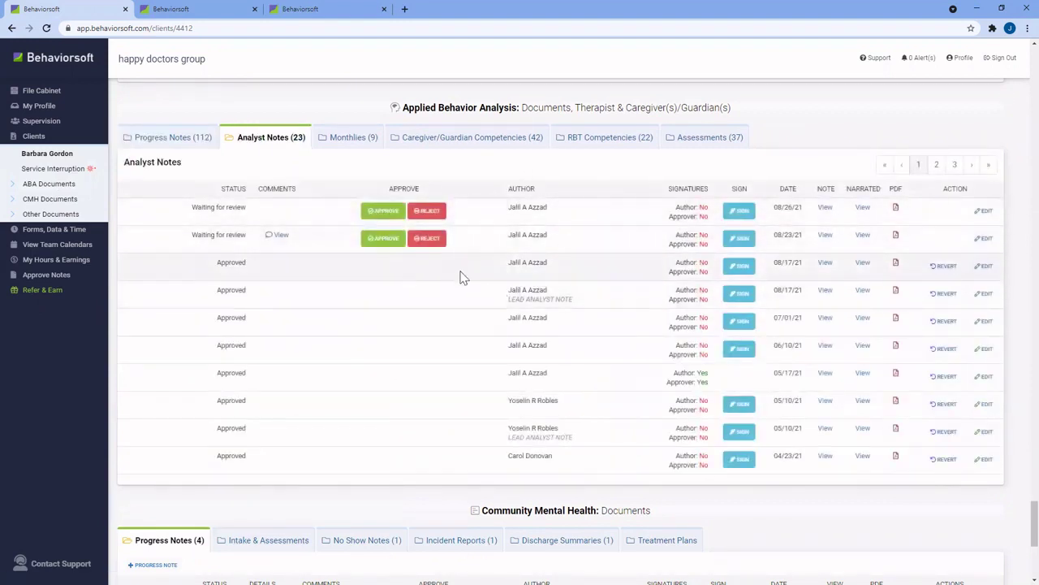
# Delete the client's 07/2021 report from the Monthlies and confirm the deletion
pyautogui.click(346, 143)
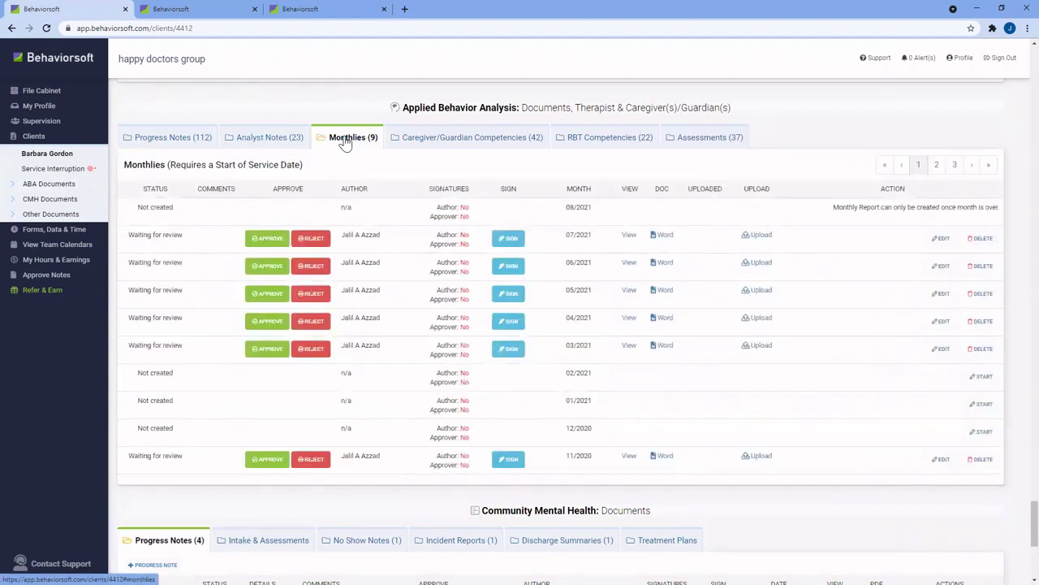
pyautogui.click(981, 238)
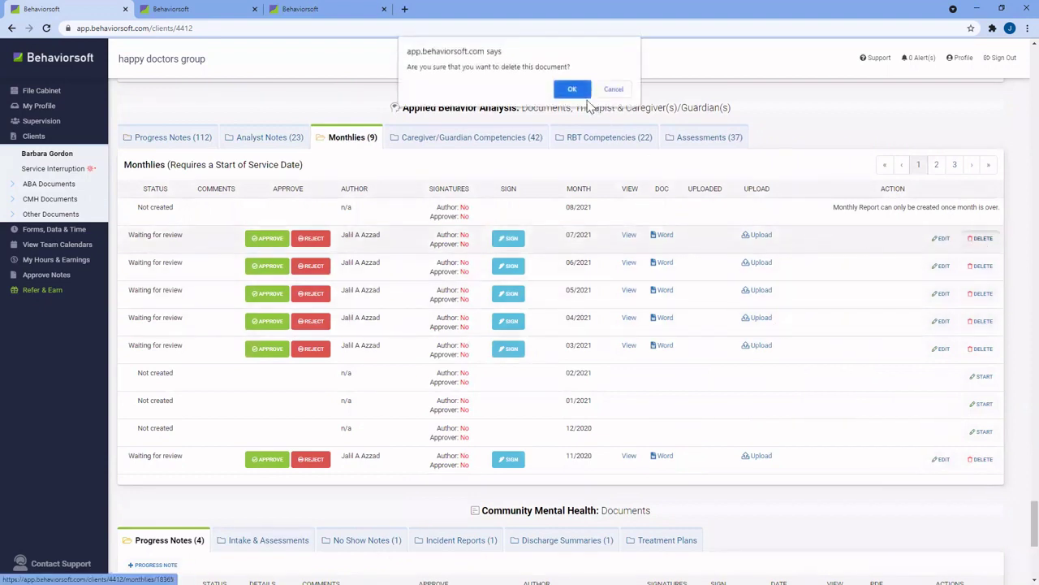
pyautogui.click(581, 92)
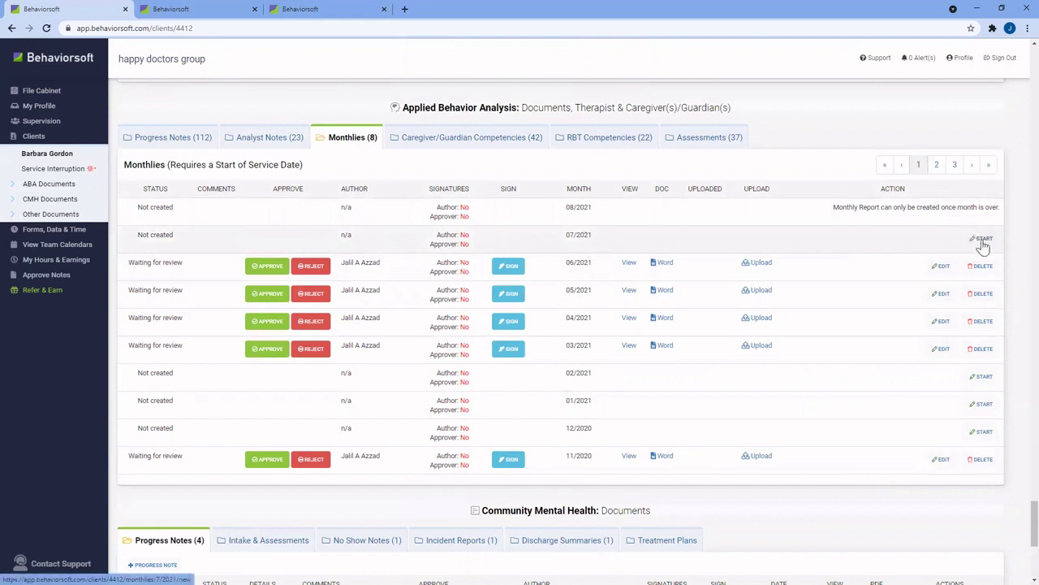
# Start a new 07/2021 monthly report and review its consumer details and Summary of Progress text
pyautogui.moveTo(565, 208); pyautogui.dragTo(591, 211)
pyautogui.click(646, 221)
pyautogui.moveTo(553, 239); pyautogui.dragTo(631, 238)
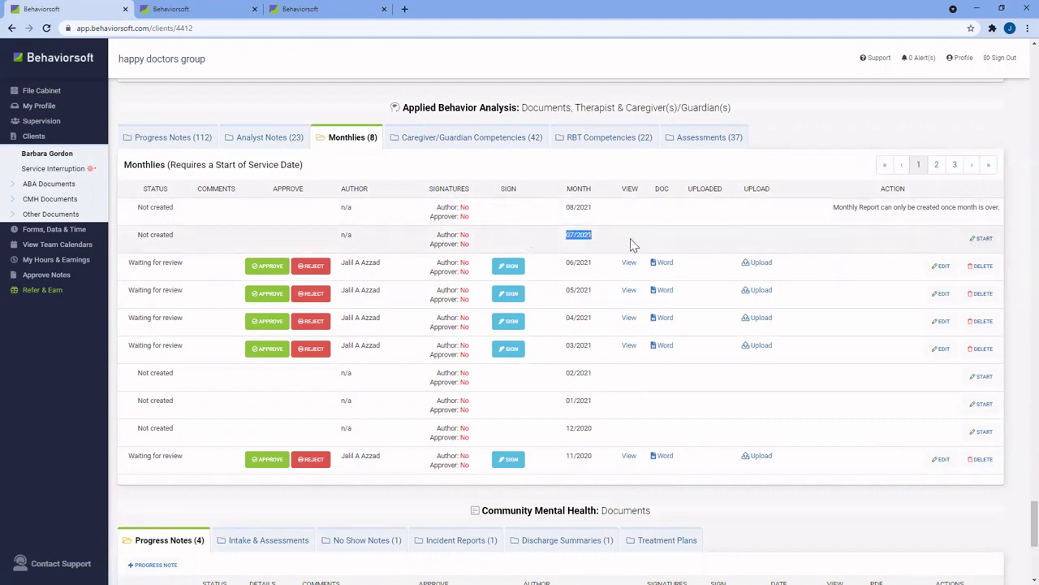
pyautogui.click(984, 238)
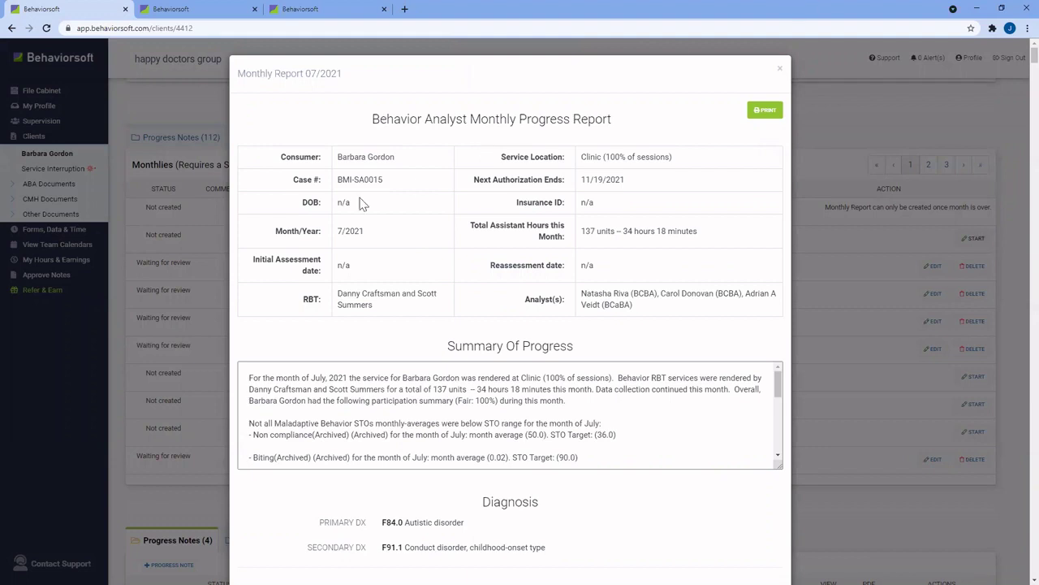
pyautogui.scroll(-2, 417, 232)
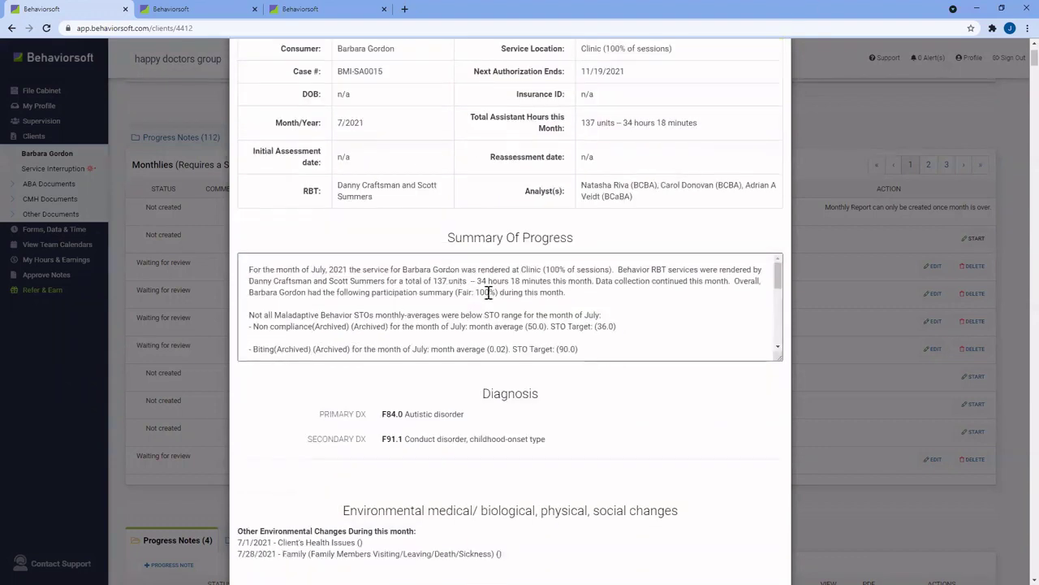
pyautogui.click(604, 298)
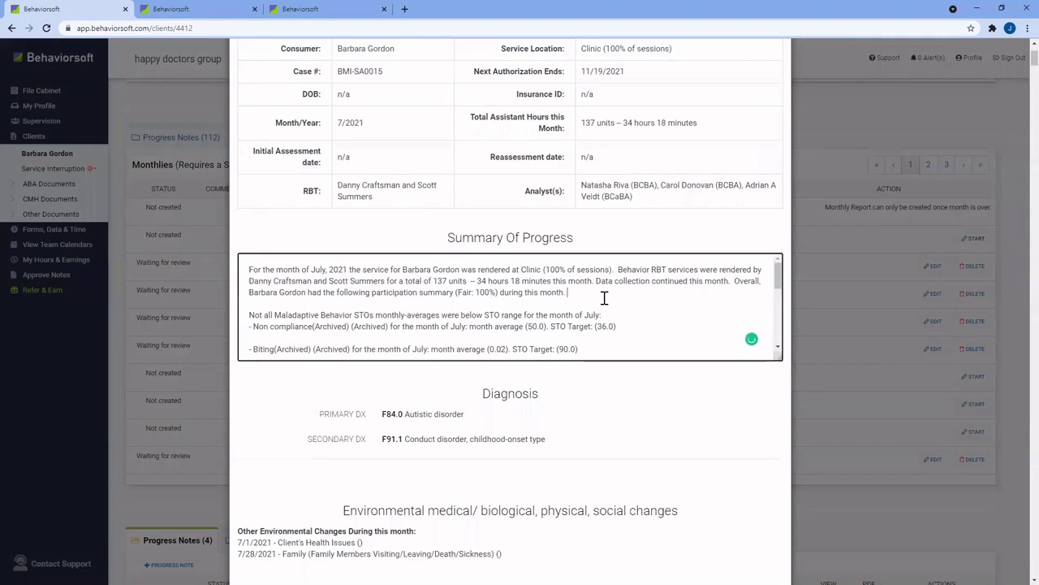
pyautogui.scroll(-5, 598, 304)
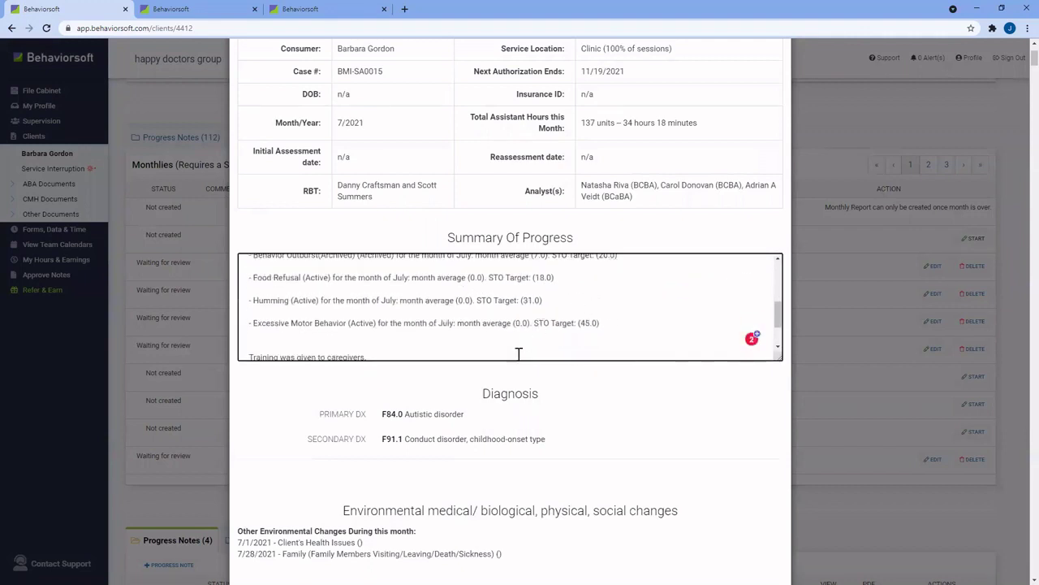
# Review the report's diagnosis, environmental changes, and each behavior to reduce with its baseline, STOs, comments and graph
pyautogui.scroll(-2, 487, 316)
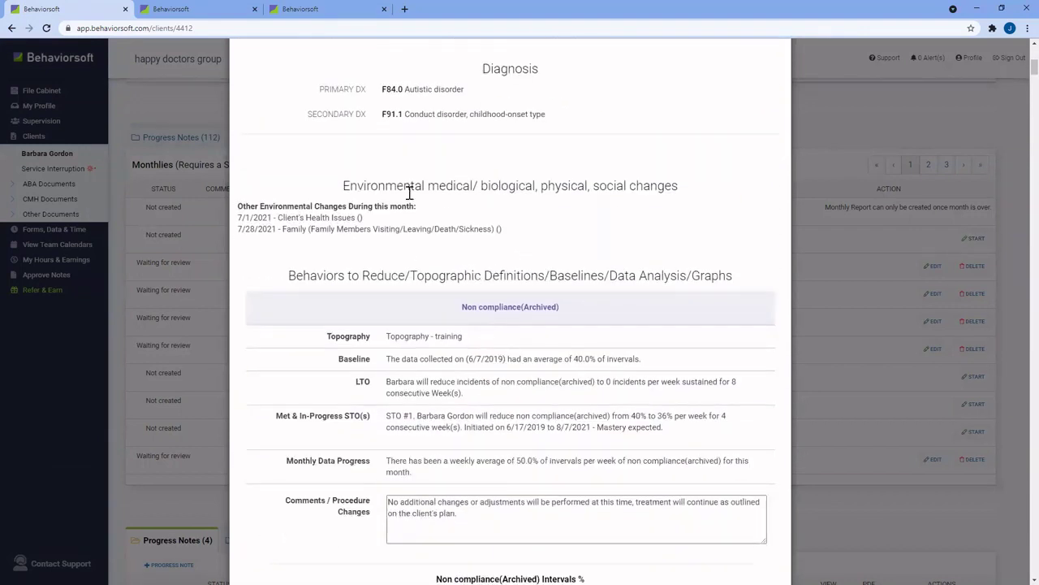
pyautogui.scroll(-2, 276, 244)
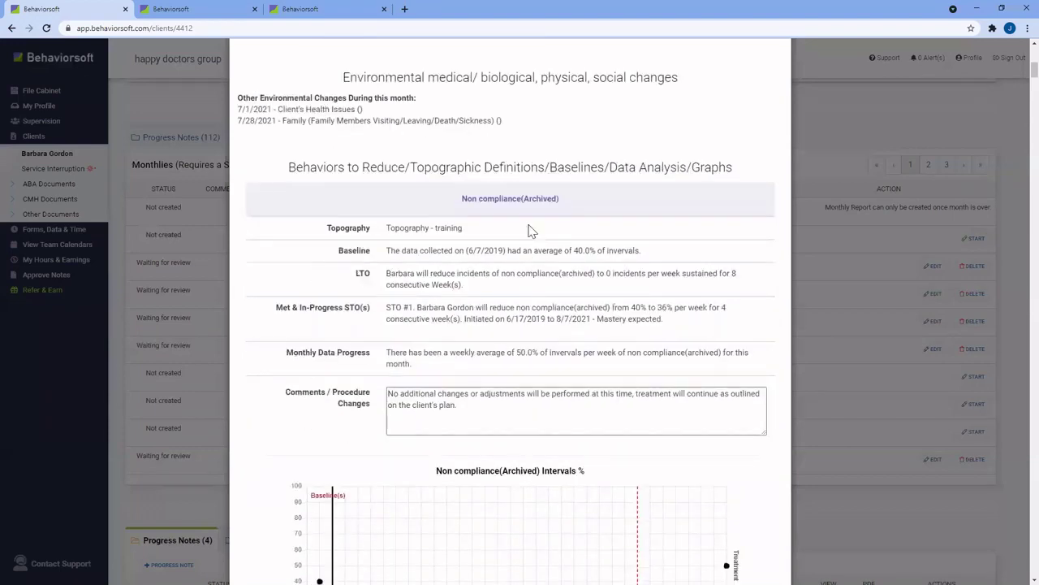
pyautogui.scroll(-3, 484, 209)
pyautogui.scroll(2, 485, 204)
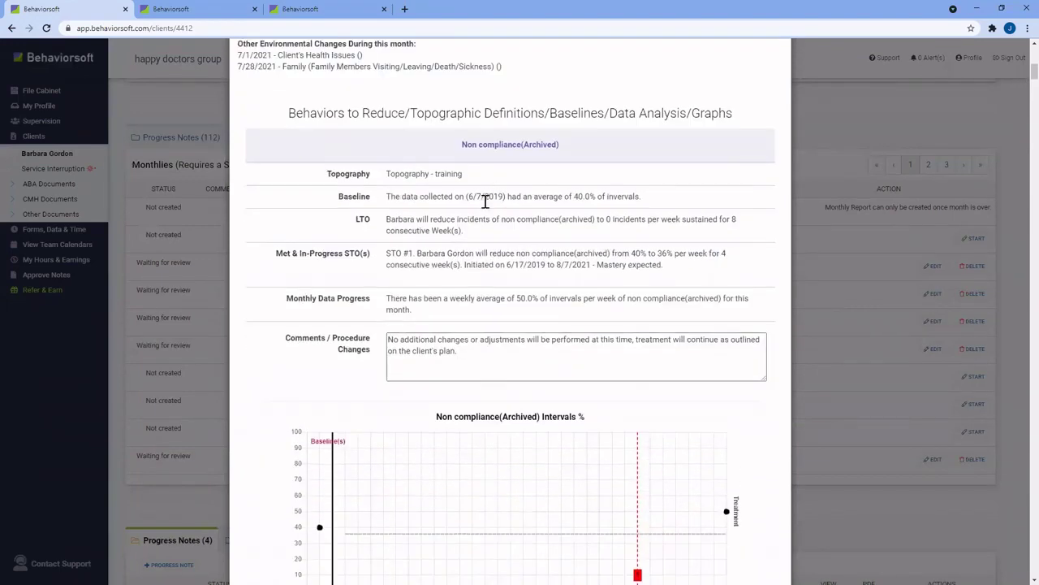
pyautogui.scroll(-3, 478, 286)
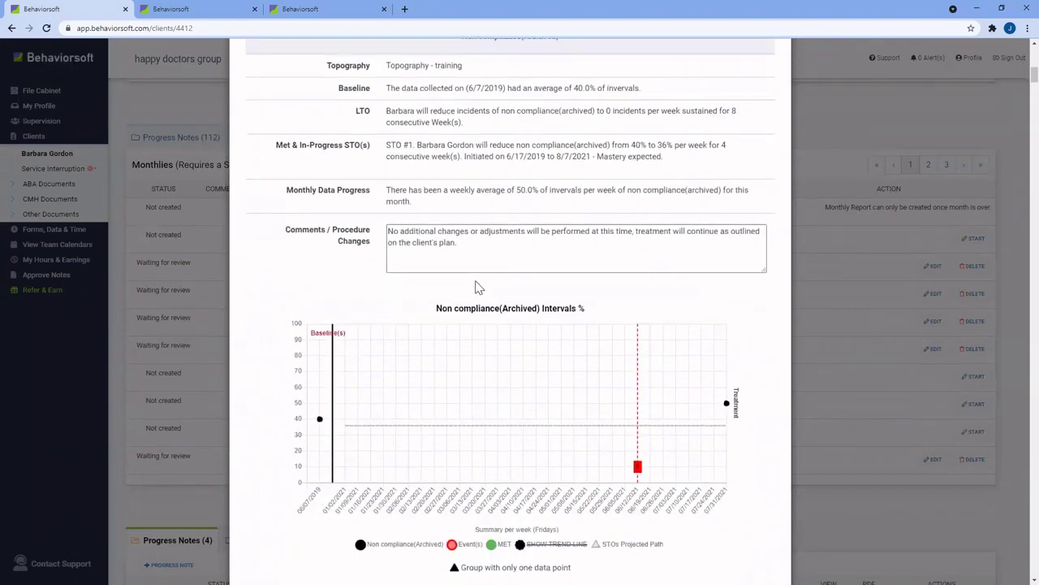
pyautogui.scroll(-3, 468, 290)
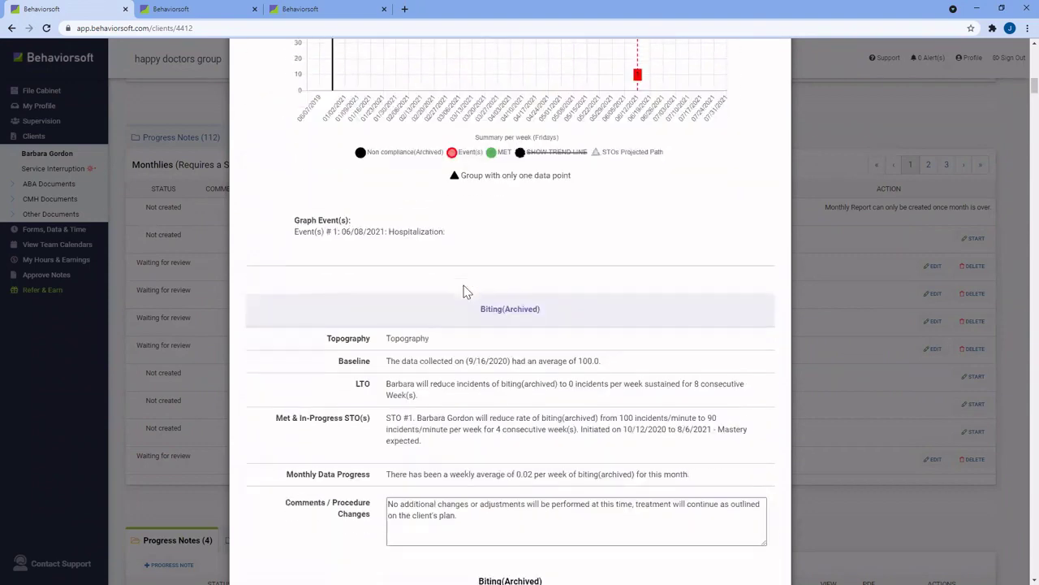
pyautogui.scroll(-6, 464, 288)
pyautogui.scroll(-6, 465, 286)
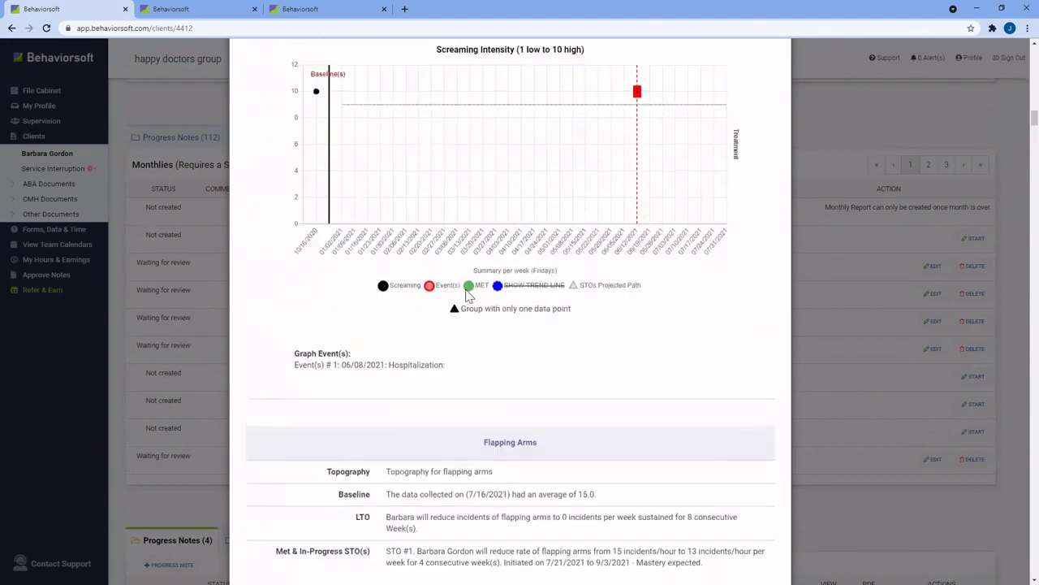
pyautogui.scroll(-3, 469, 296)
pyautogui.scroll(-10, 468, 297)
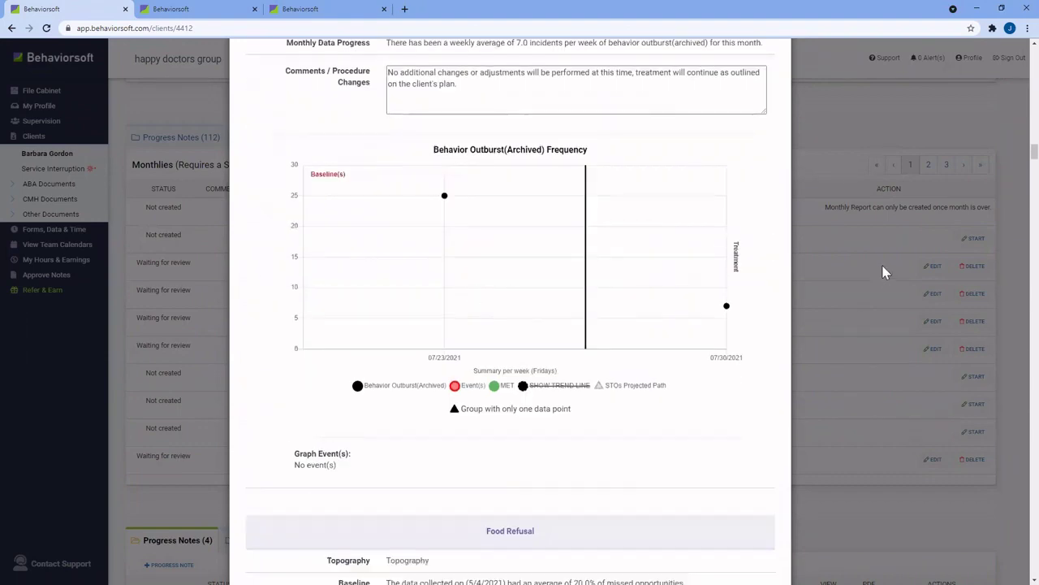
pyautogui.scroll(-7, 615, 352)
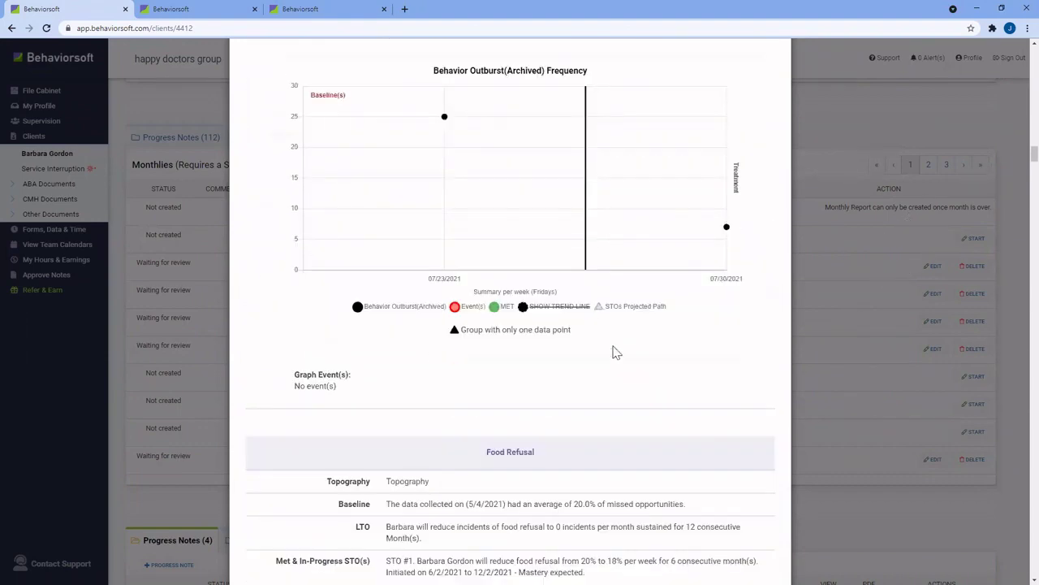
pyautogui.scroll(-10, 623, 357)
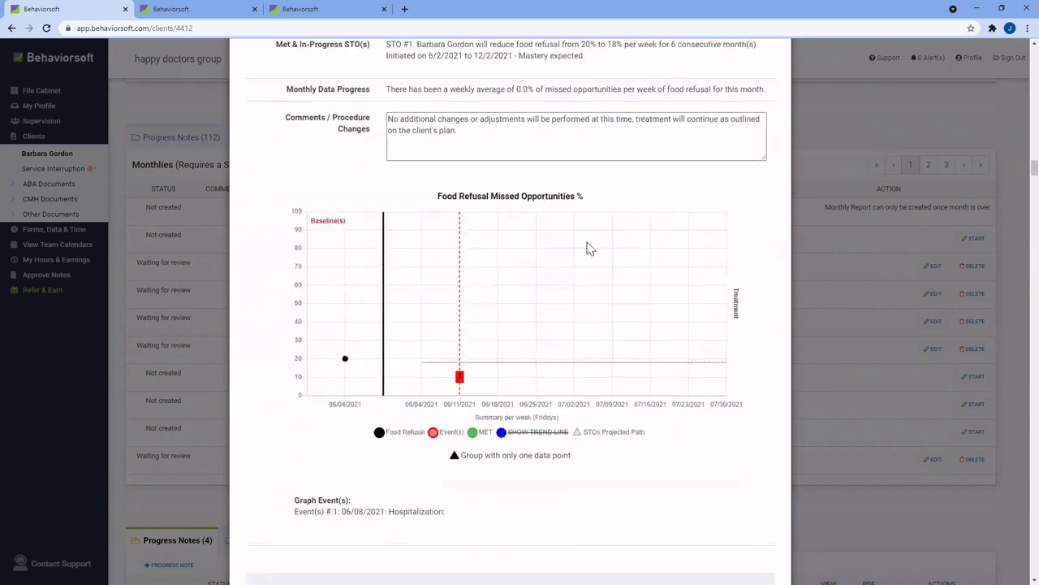
pyautogui.scroll(-12, 592, 262)
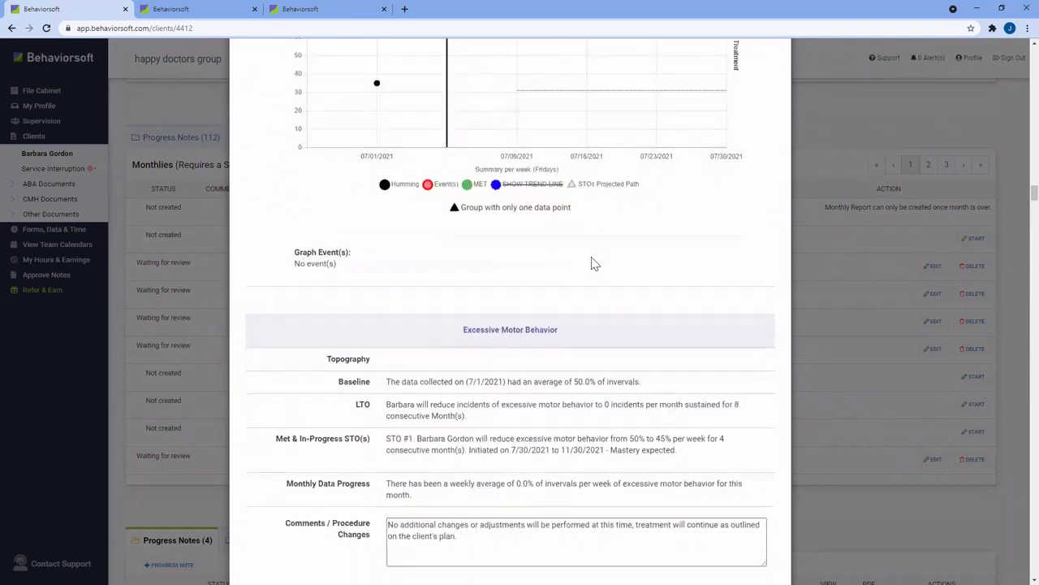
# Review the replacement programs through to the caregiver graphs at the report's end, and create the monthly
pyautogui.scroll(-12, 615, 277)
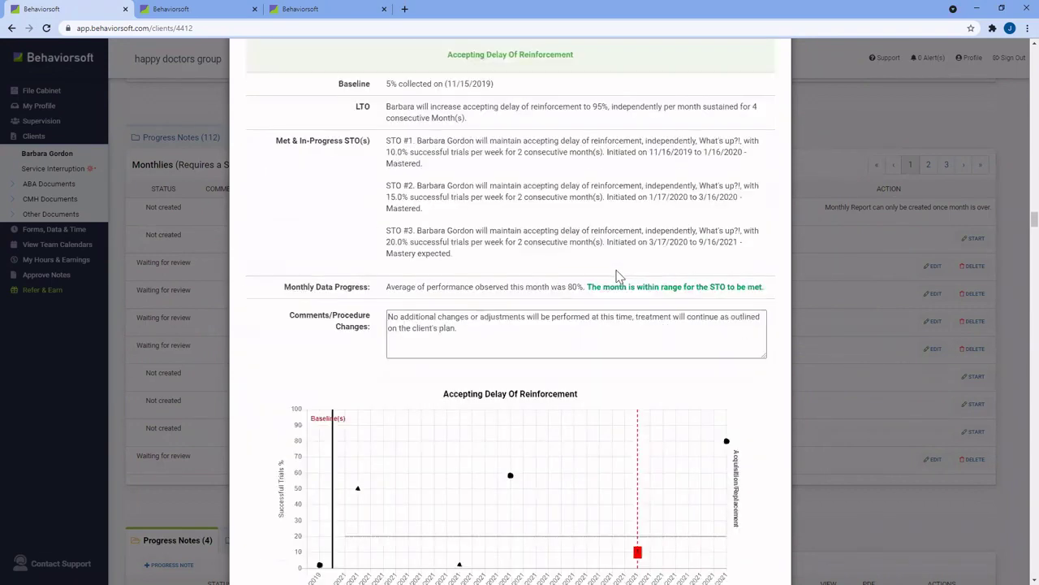
pyautogui.scroll(-5, 617, 283)
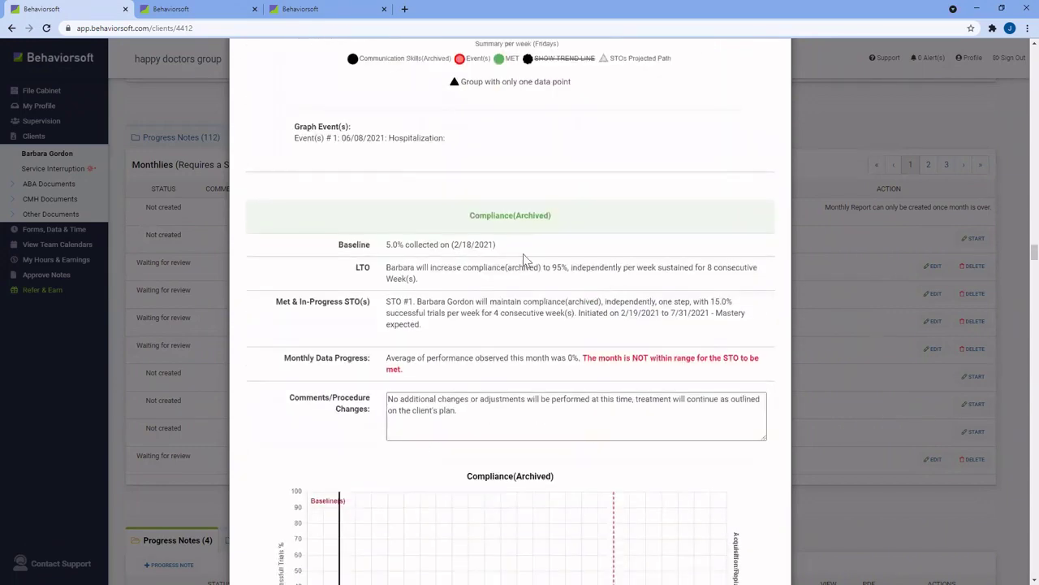
pyautogui.scroll(-12, 512, 244)
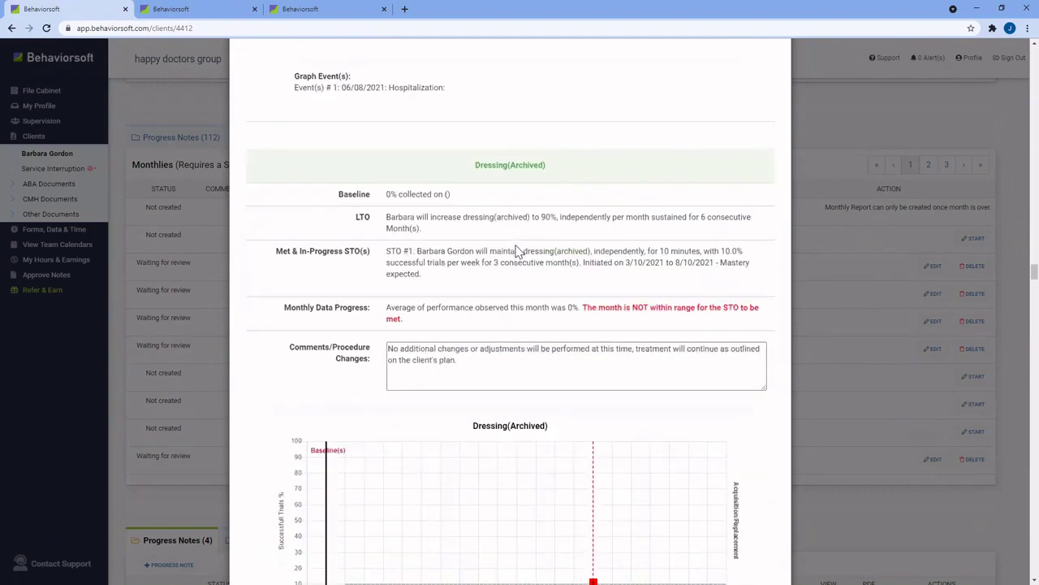
pyautogui.scroll(-13, 520, 251)
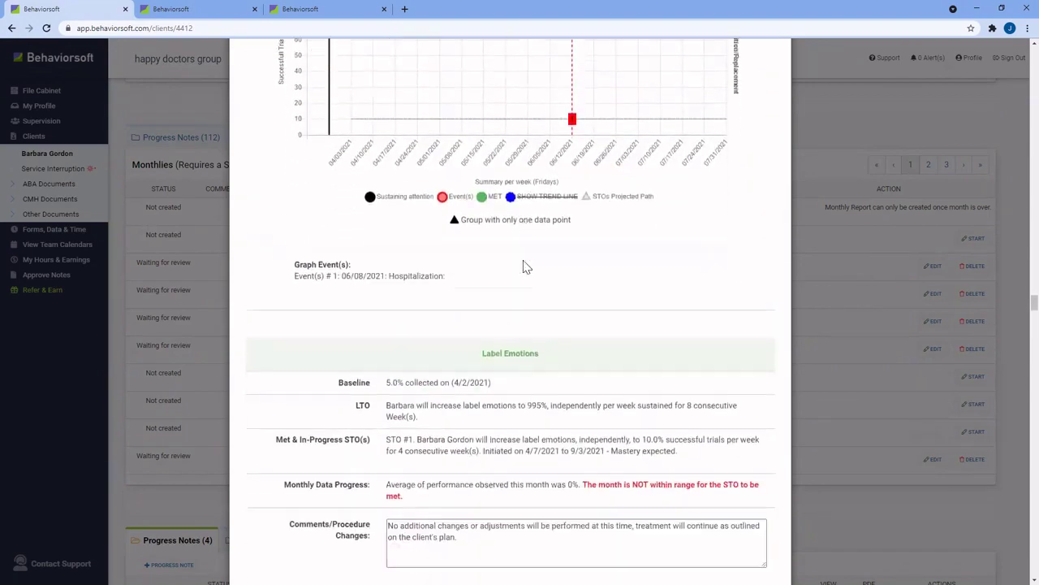
pyautogui.scroll(-14, 524, 266)
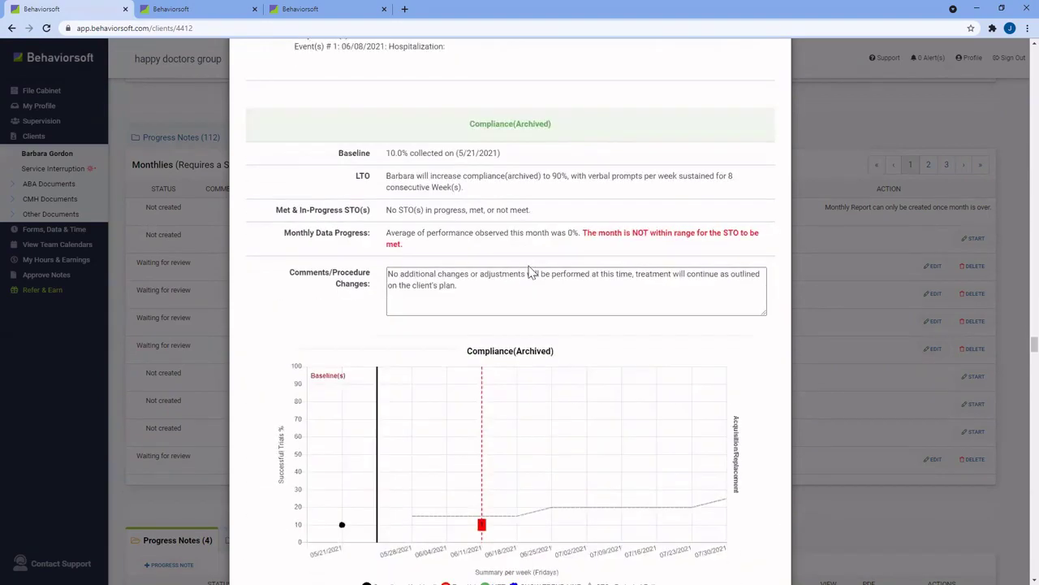
pyautogui.moveTo(1015, 345); pyautogui.dragTo(1016, 572)
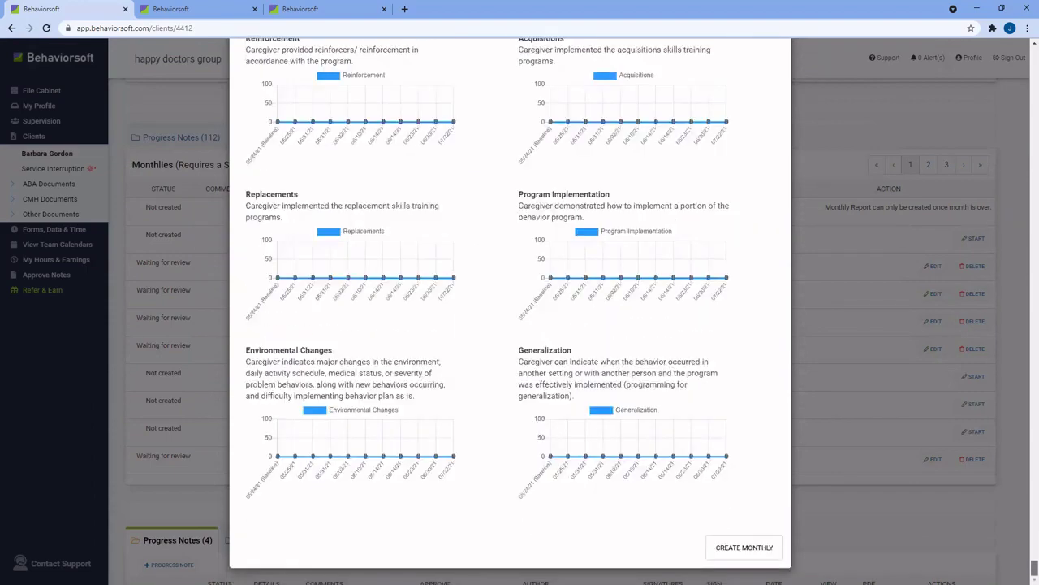
pyautogui.click(732, 555)
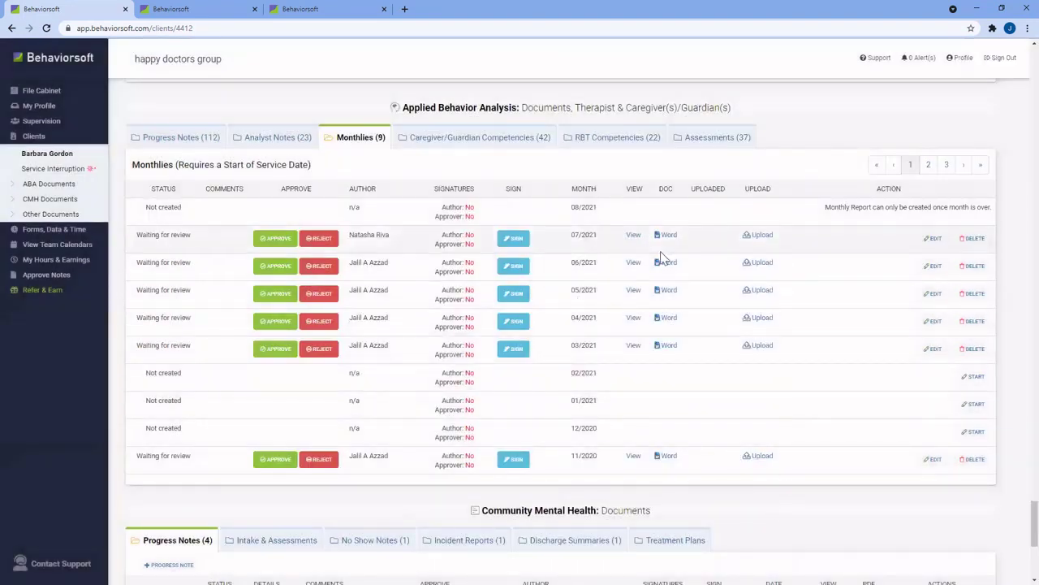
# Look over the available actions in the ABA Progress Notes, Analyst Notes and Monthlies lists
pyautogui.click(167, 141)
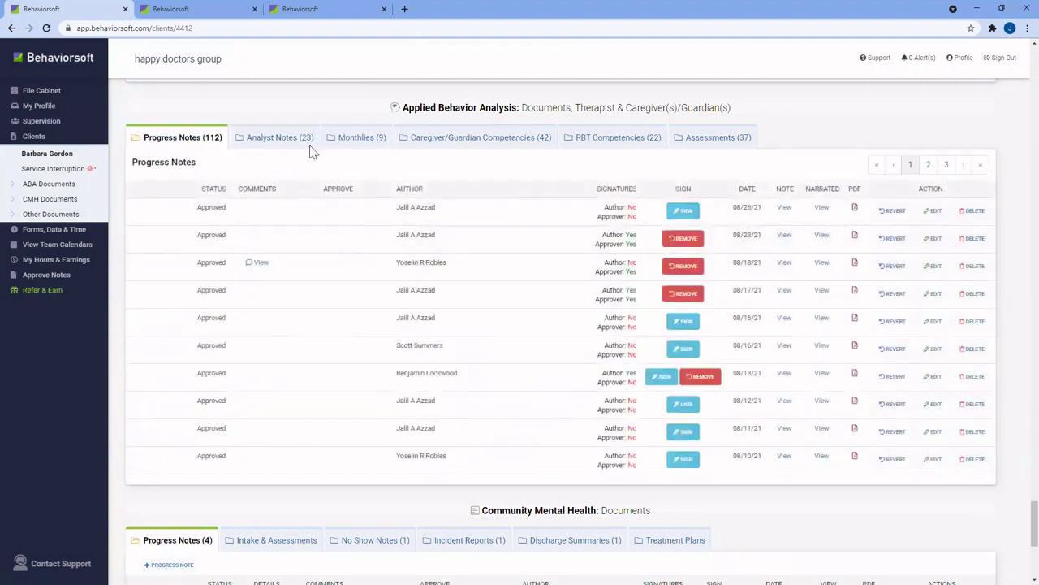
pyautogui.click(275, 139)
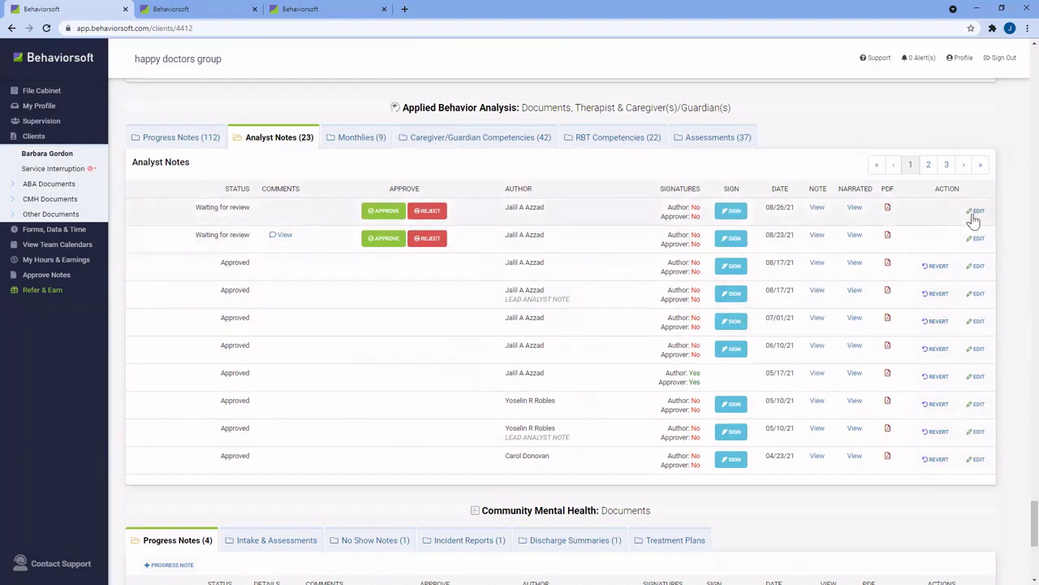
pyautogui.click(357, 138)
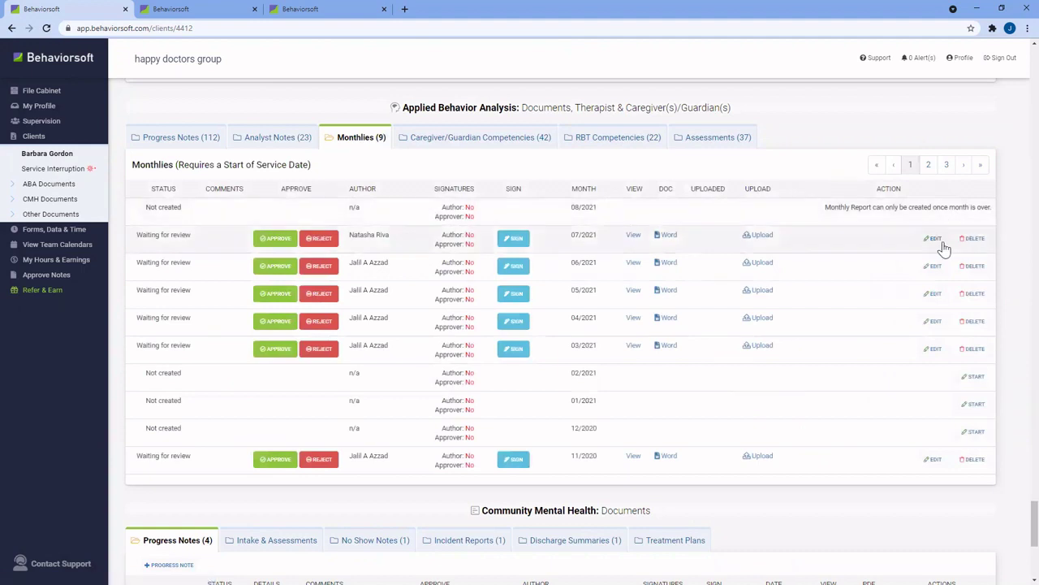
# Sign the 08/26/21 ABA progress note as approver and close the signing window
pyautogui.click(183, 137)
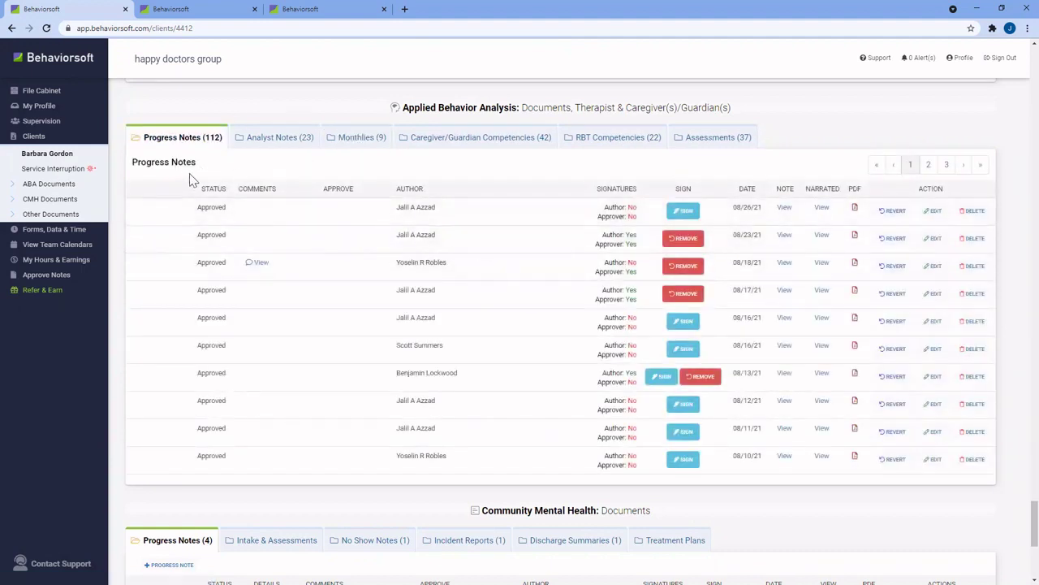
pyautogui.moveTo(395, 208); pyautogui.dragTo(470, 209)
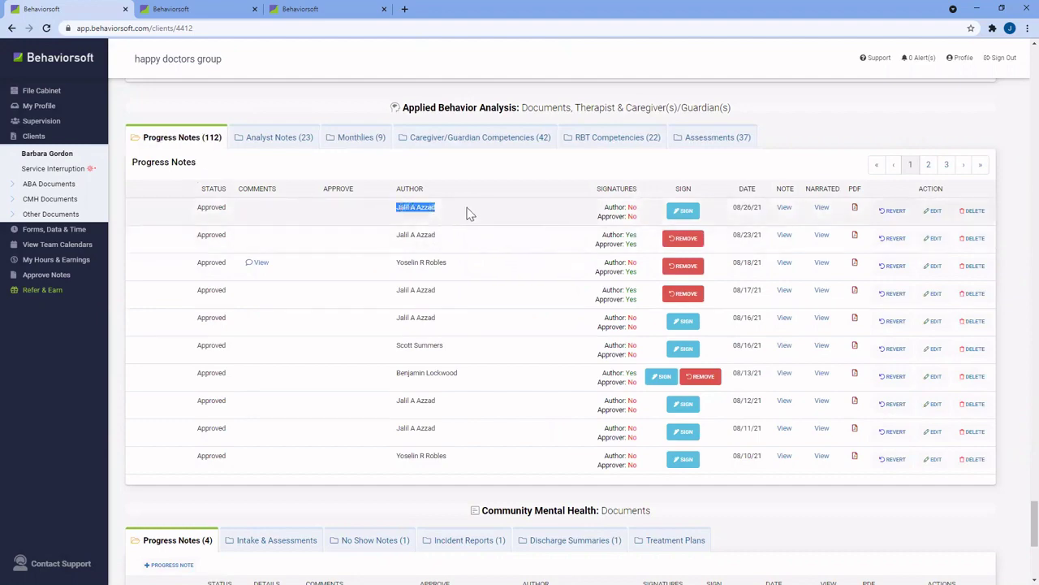
pyautogui.click(683, 213)
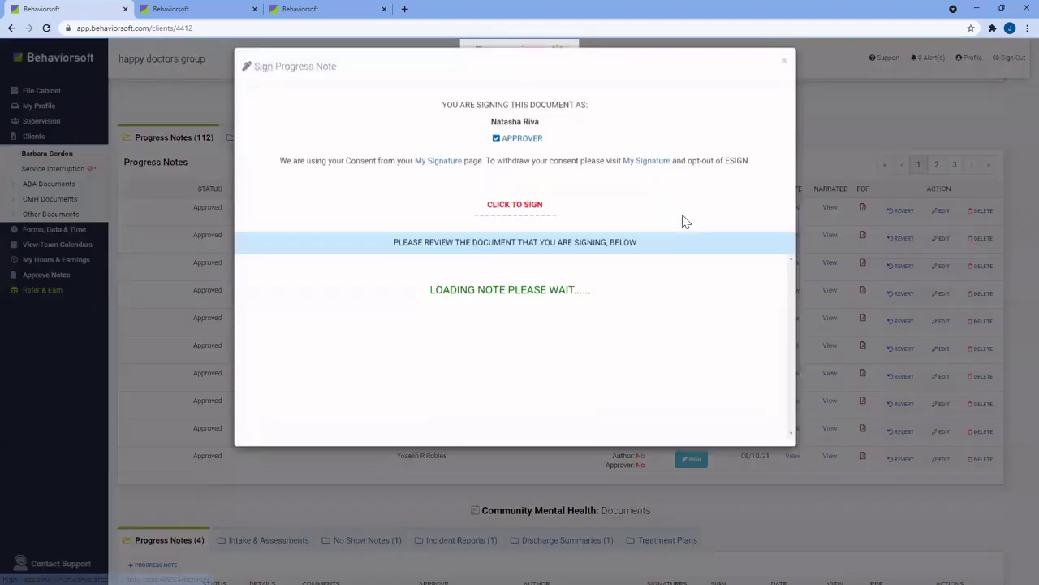
pyautogui.click(534, 223)
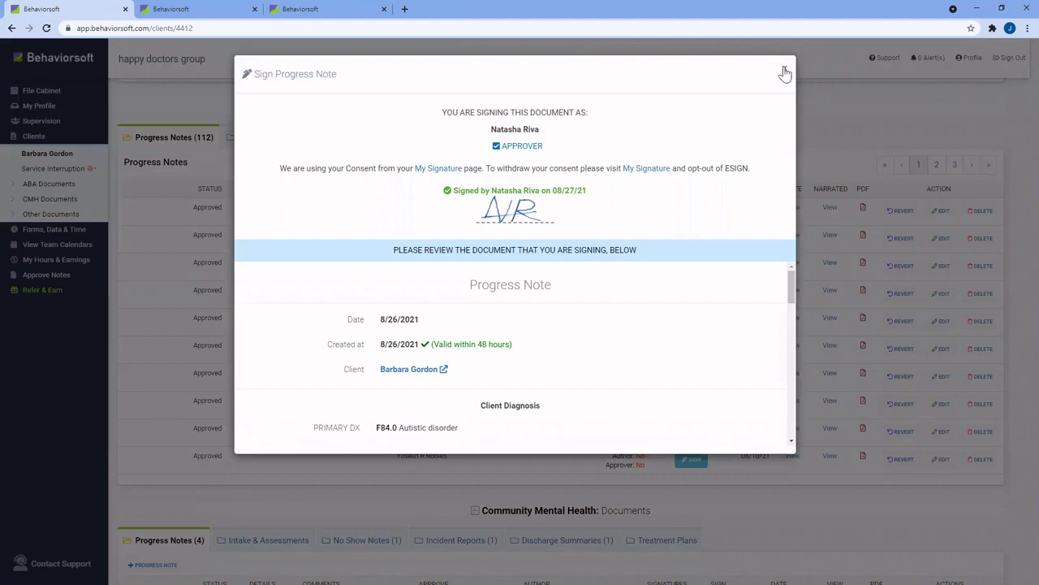
pyautogui.click(786, 74)
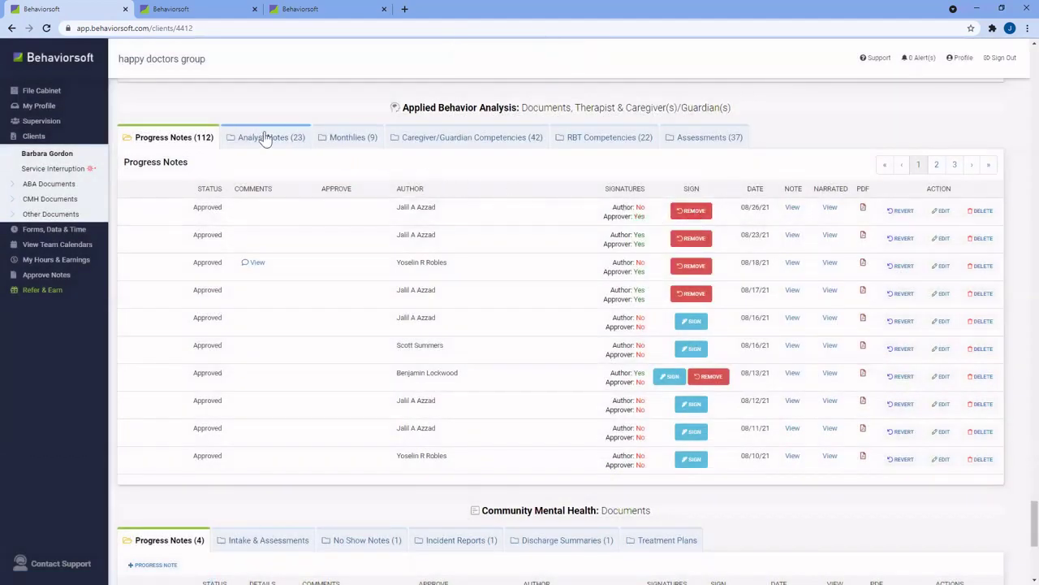
# Check the signature columns and signing options in the Analyst Notes and Monthlies lists
pyautogui.click(264, 138)
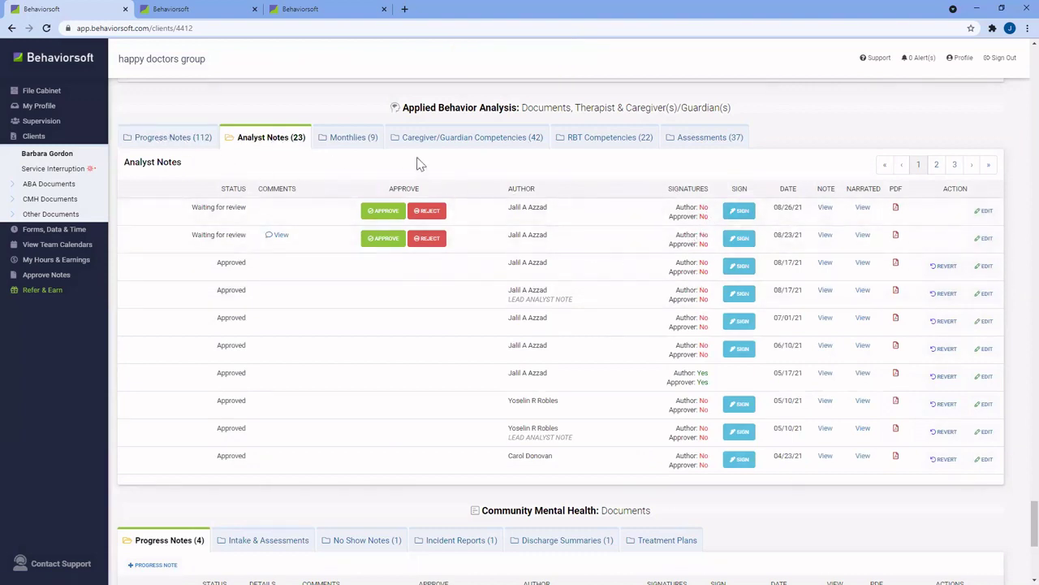
pyautogui.click(340, 138)
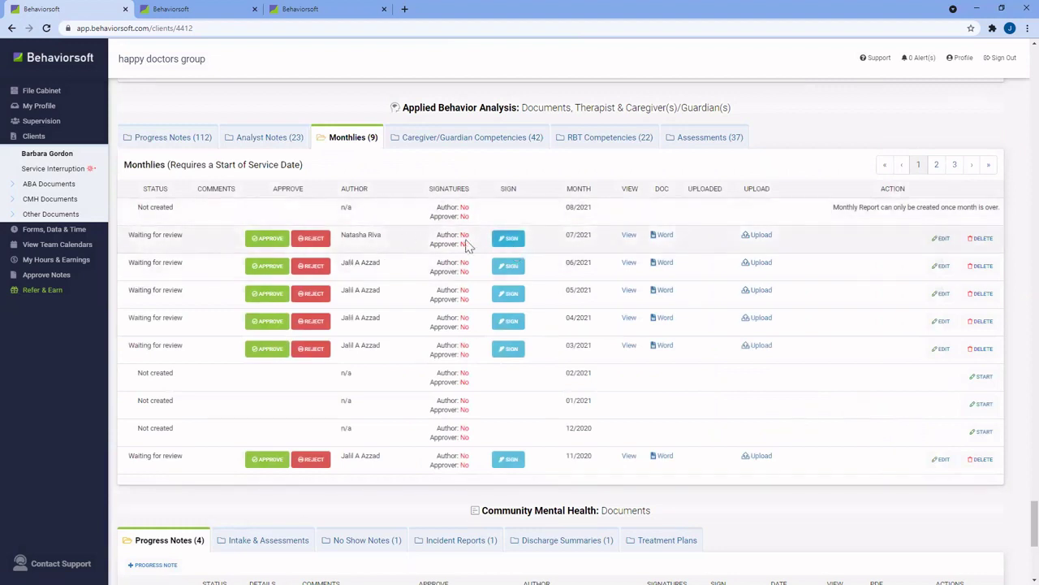
# Check the July 2021 monthly's author, and the signature details in the Caregiver/Guardian Competencies and RBT Competencies lists
pyautogui.moveTo(339, 235); pyautogui.dragTo(391, 240)
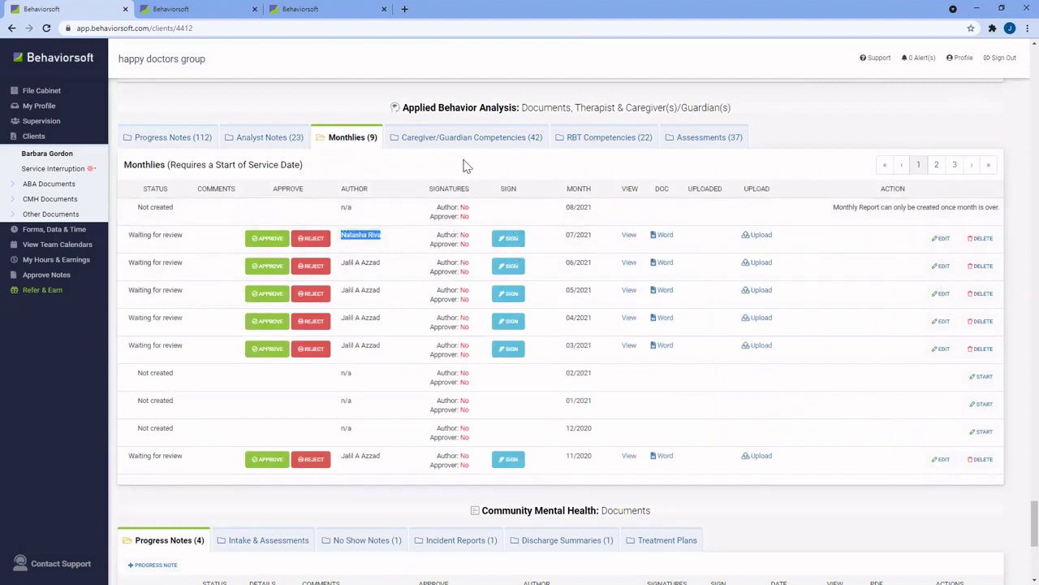
pyautogui.click(477, 138)
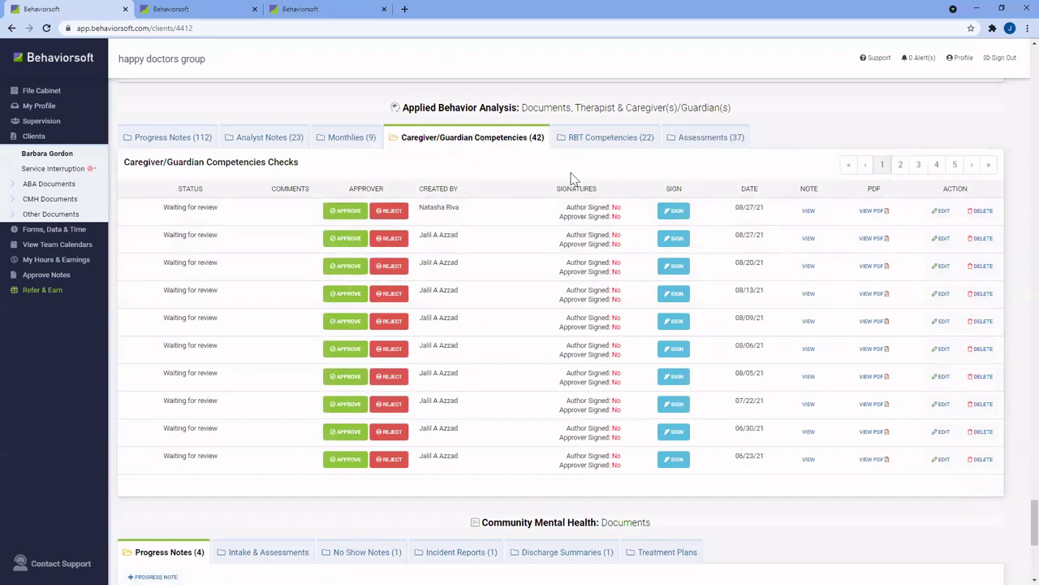
pyautogui.click(604, 136)
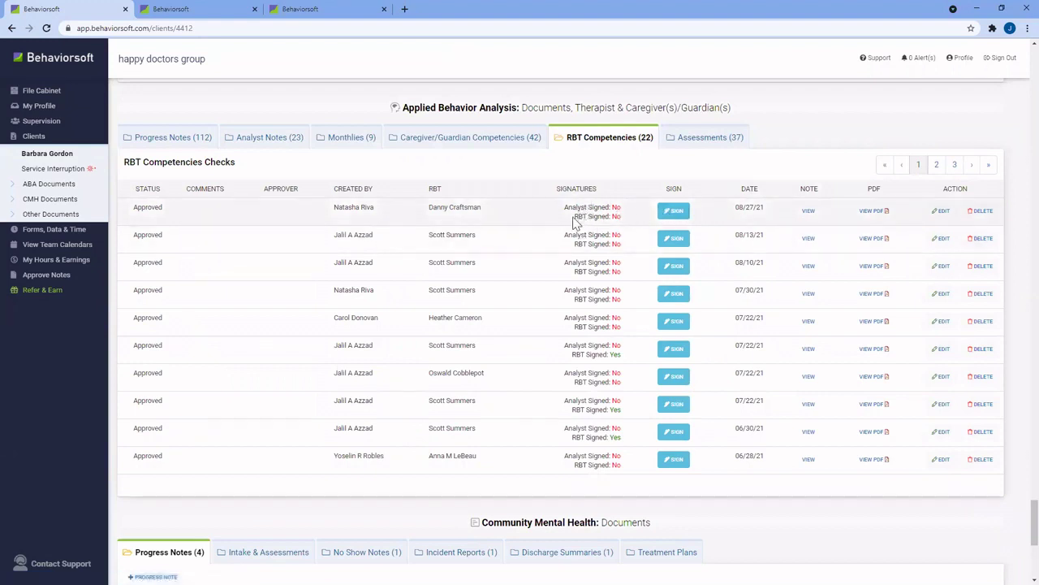
pyautogui.moveTo(572, 217); pyautogui.dragTo(611, 216)
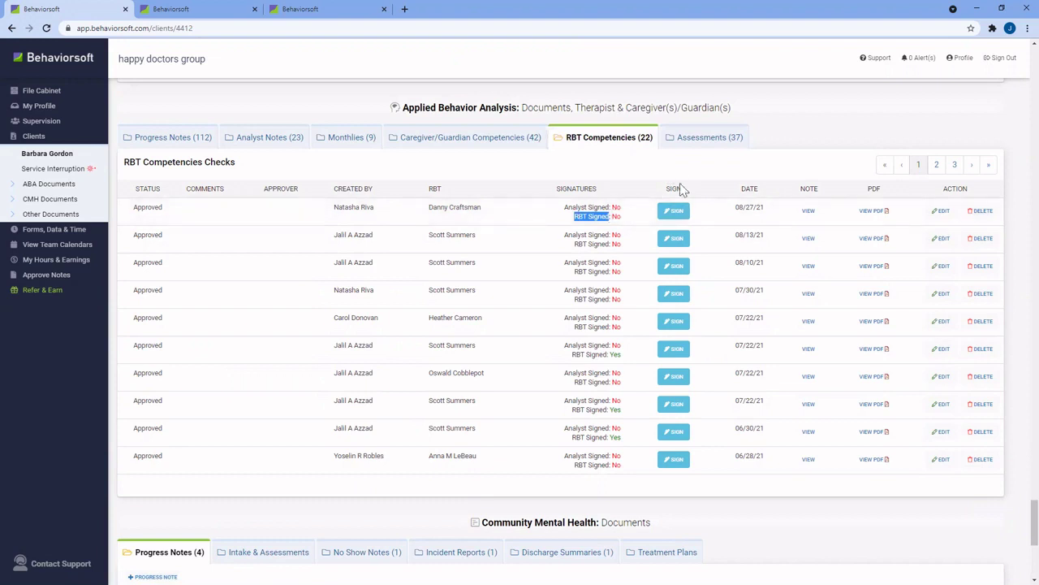
# Create a new client assessment from the client's ABA Assessments list
pyautogui.click(706, 149)
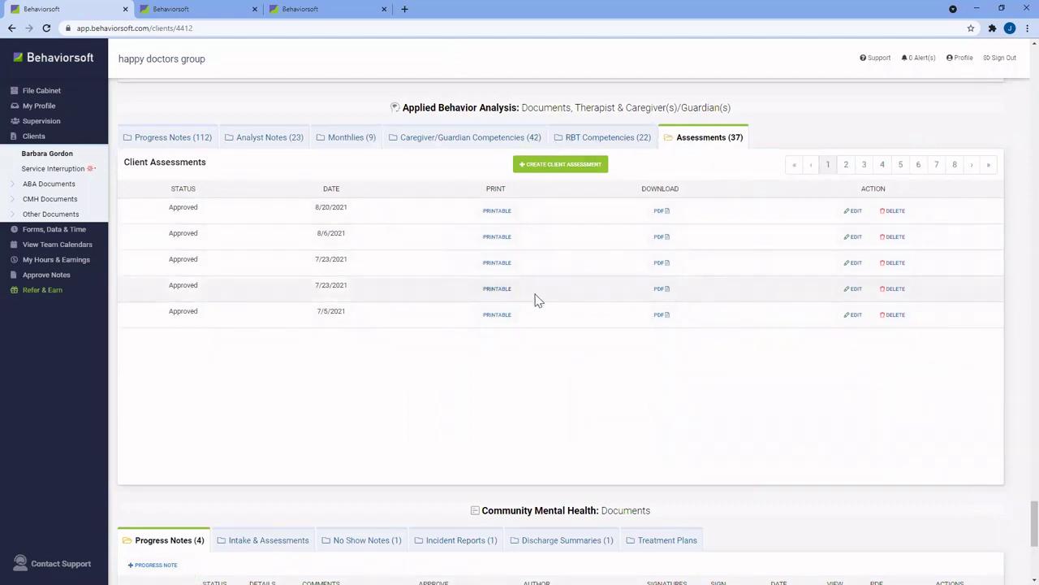
pyautogui.click(562, 165)
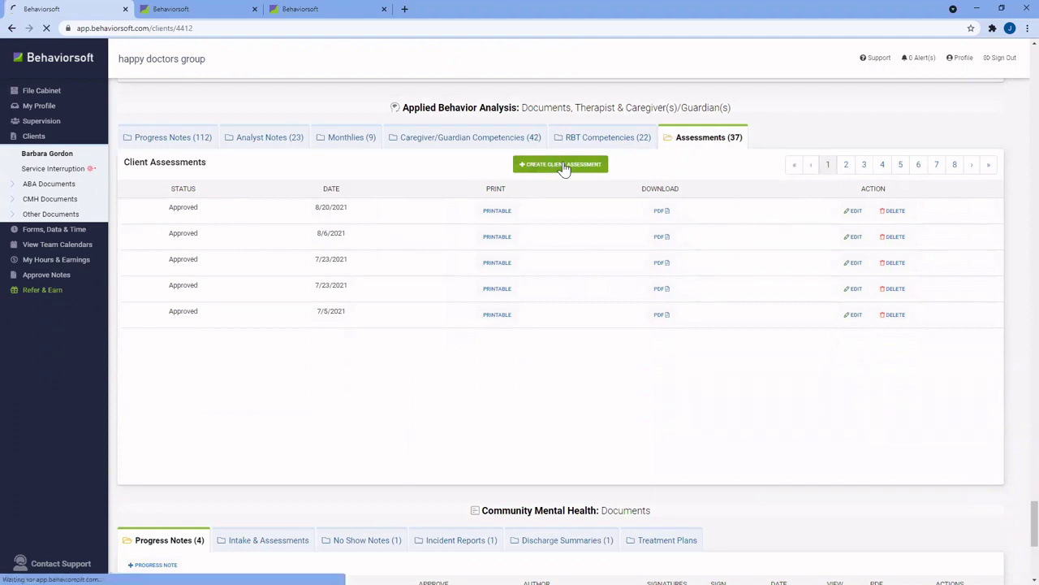
# Add a section below Overview in the assessment's Background Information and name it Family
pyautogui.moveTo(171, 149)
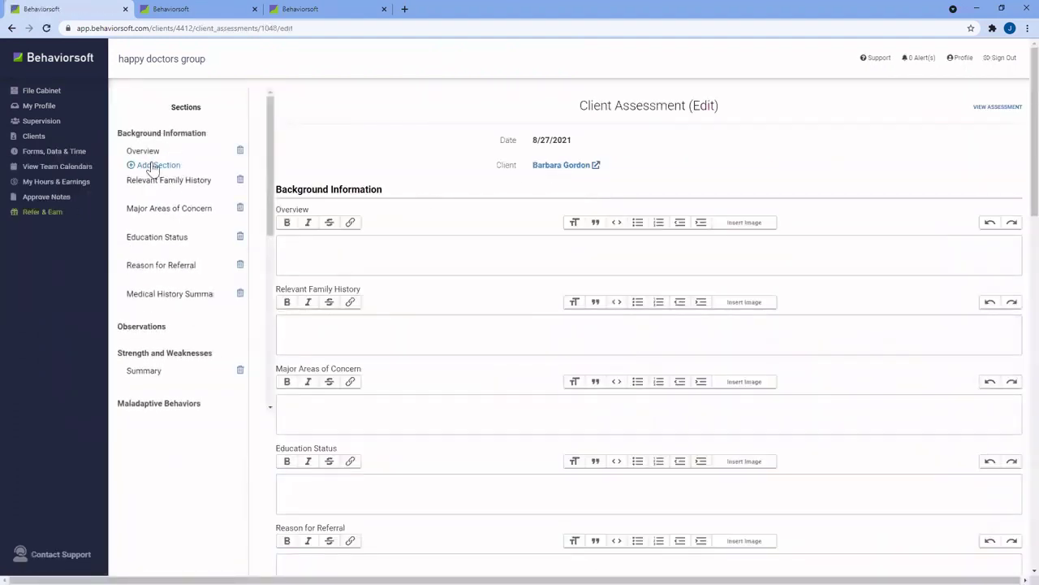
pyautogui.click(151, 165)
pyautogui.doubleClick(155, 180)
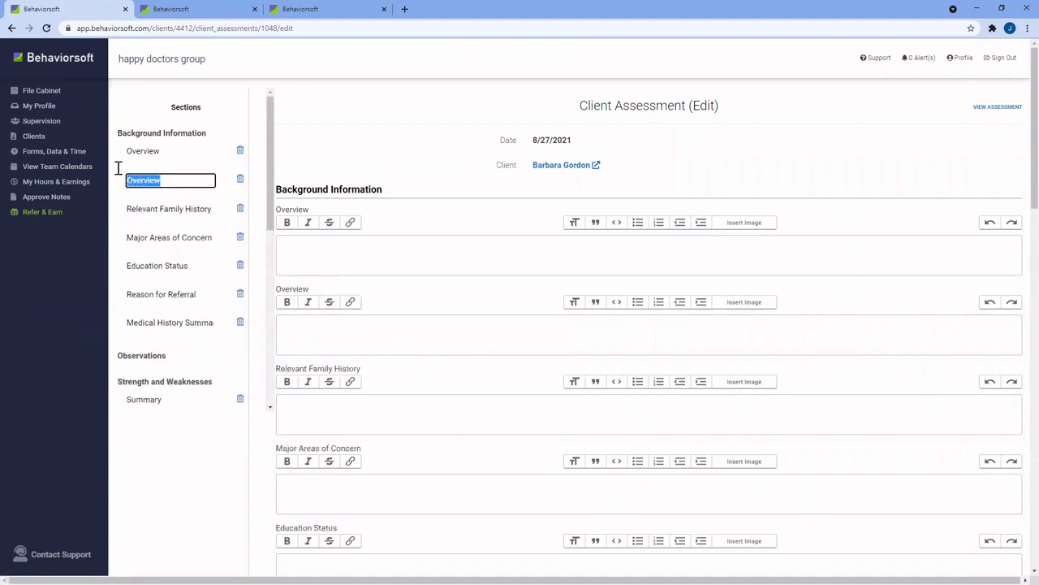
pyautogui.write('Family')
pyautogui.press('Return')
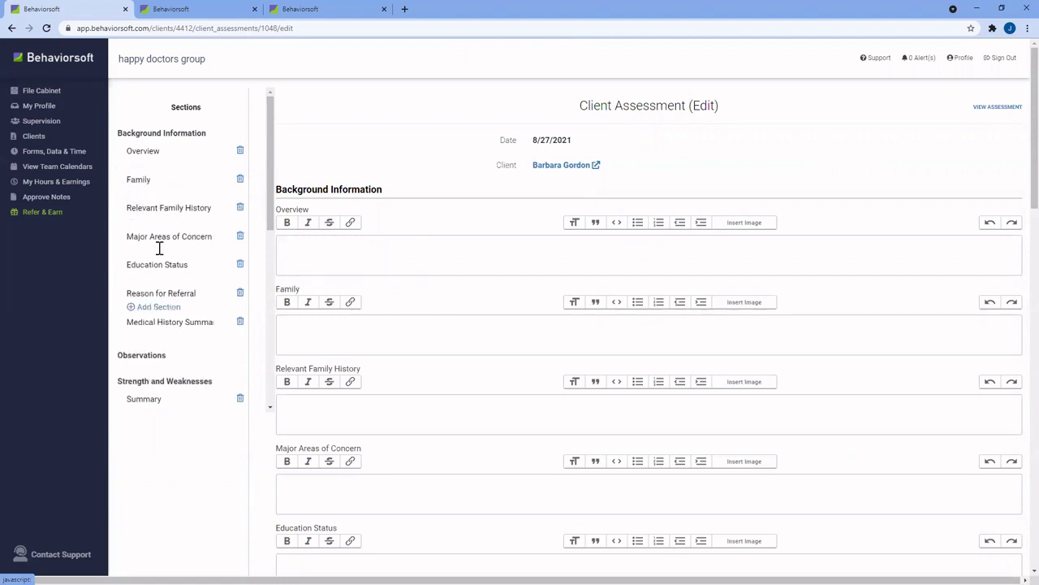
# Delete the Family section from the assessment's Background Information
pyautogui.click(145, 180)
pyautogui.moveTo(173, 178); pyautogui.dragTo(136, 169)
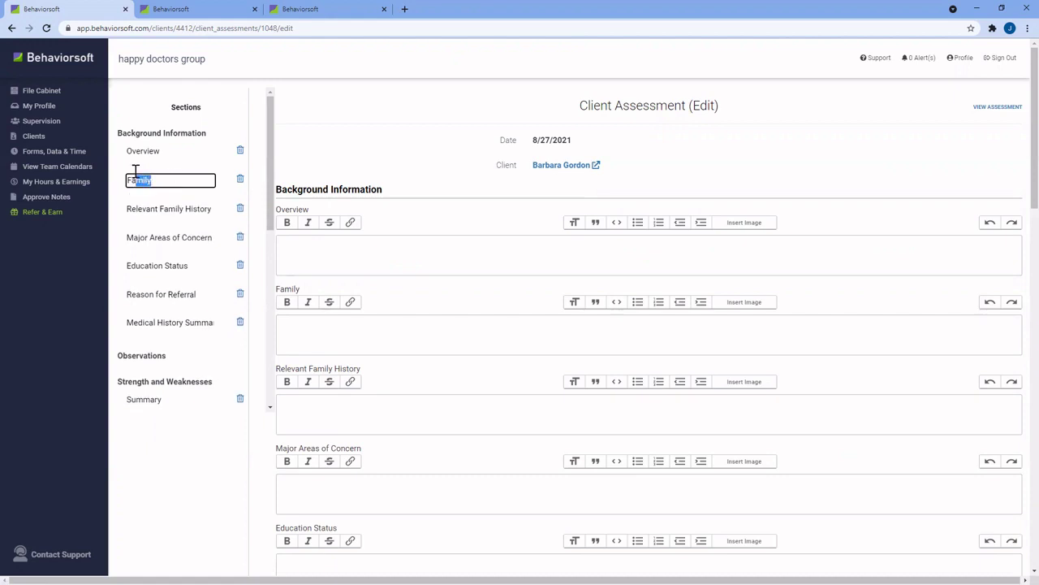
pyautogui.click(240, 182)
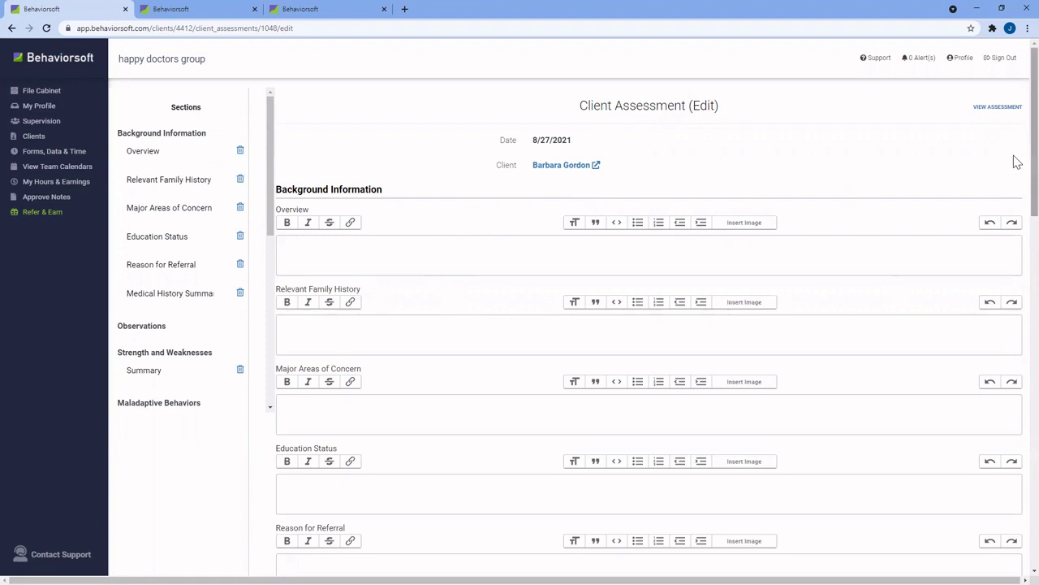
# Look through the assessment form down to Summary and Recommendations, and save and close the assessment
pyautogui.scroll(-1, 1015, 171)
pyautogui.scroll(-1, 1016, 180)
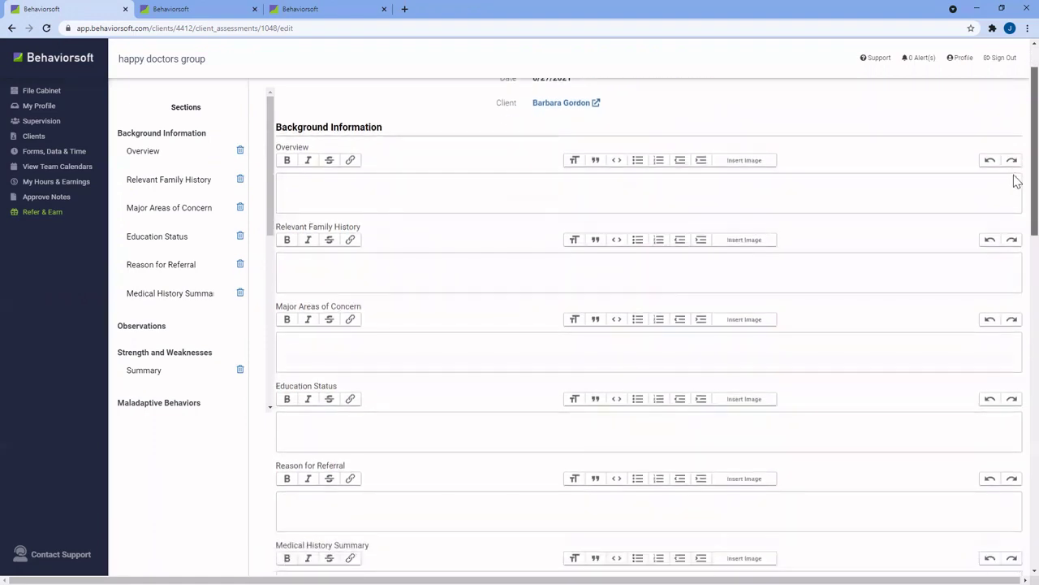
pyautogui.scroll(-15, 1016, 180)
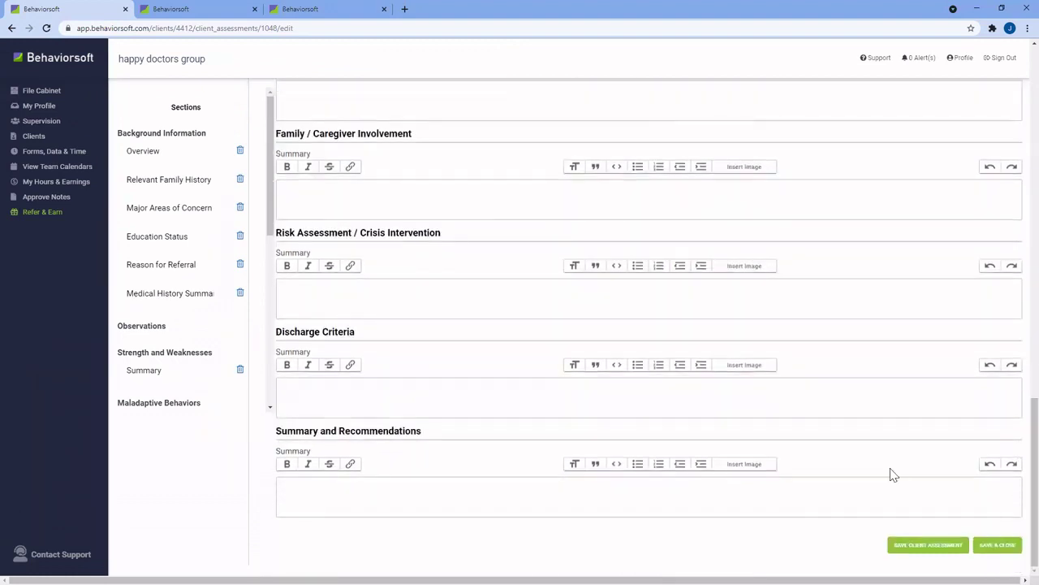
pyautogui.click(997, 544)
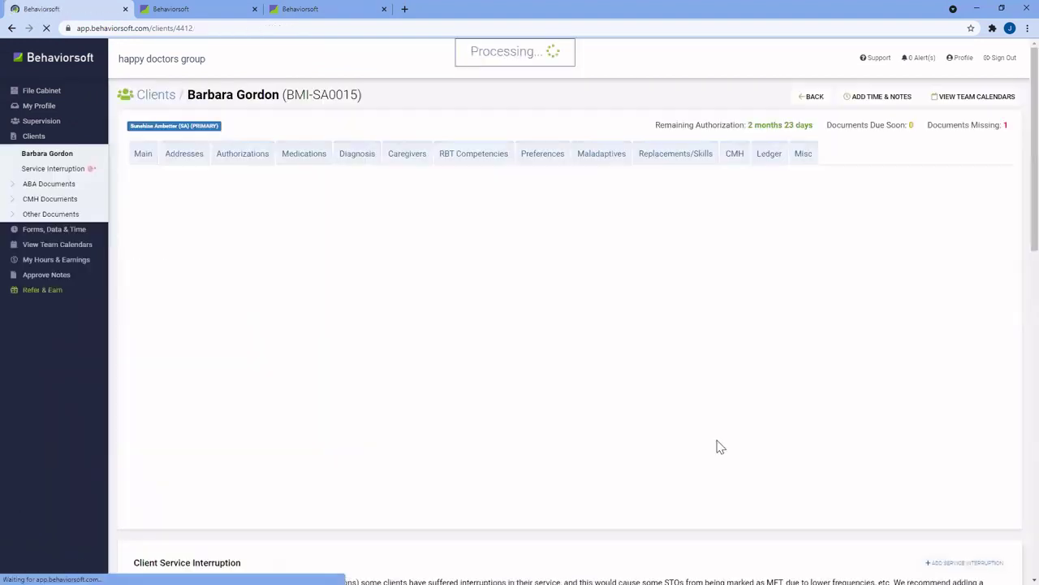
# Look over the client's ABA Assessments list, the Community Mental Health documents and the Client Documents heading
pyautogui.click(51, 183)
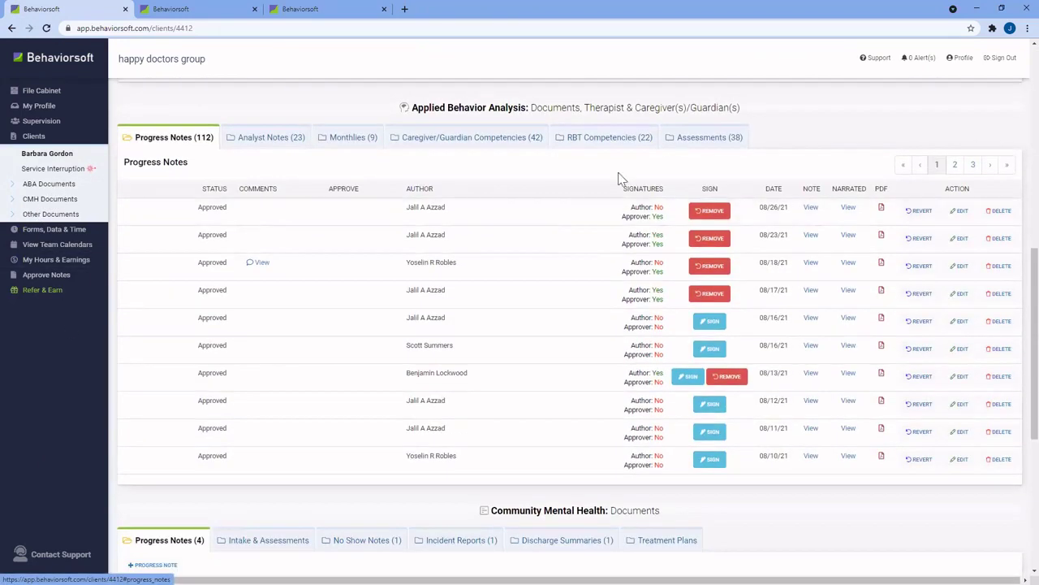
pyautogui.click(713, 139)
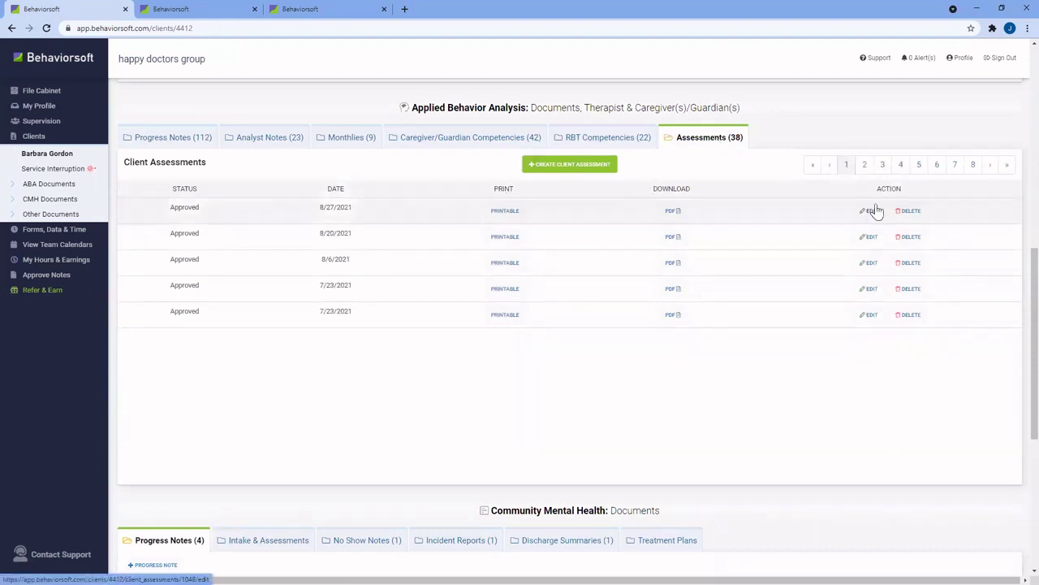
pyautogui.scroll(-1, 1016, 353)
pyautogui.scroll(-4, 1016, 353)
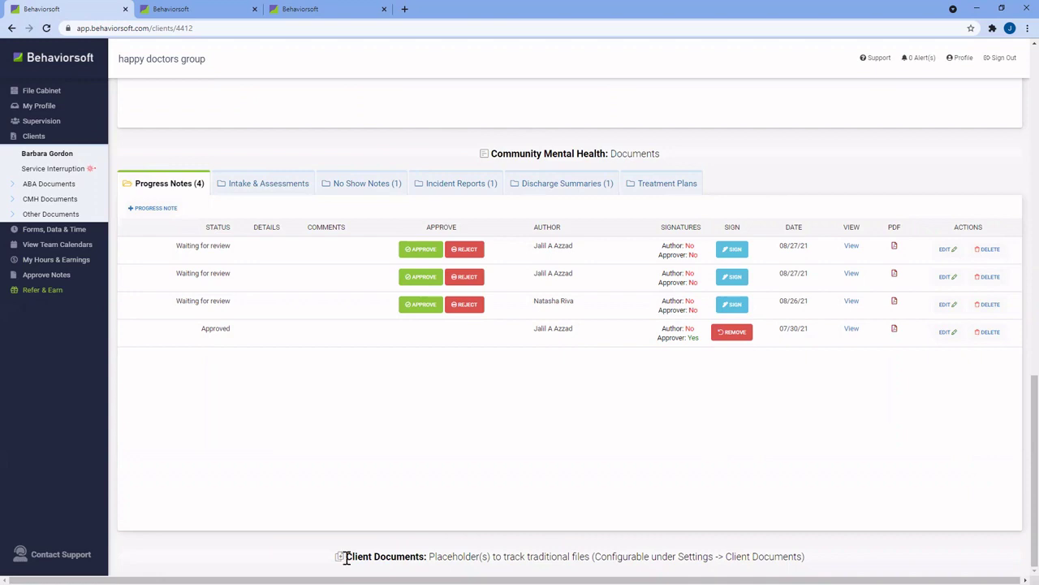
pyautogui.moveTo(347, 558); pyautogui.dragTo(805, 558)
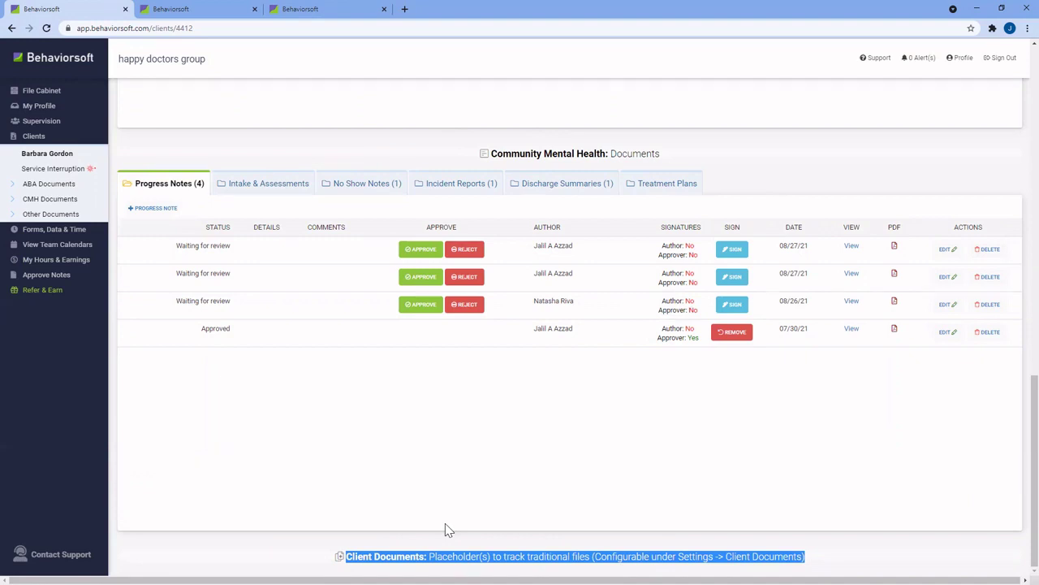
# Check the client's remaining authorization, documents due soon and documents missing, and return to the Client Documents section
pyautogui.scroll(10, 1015, 165)
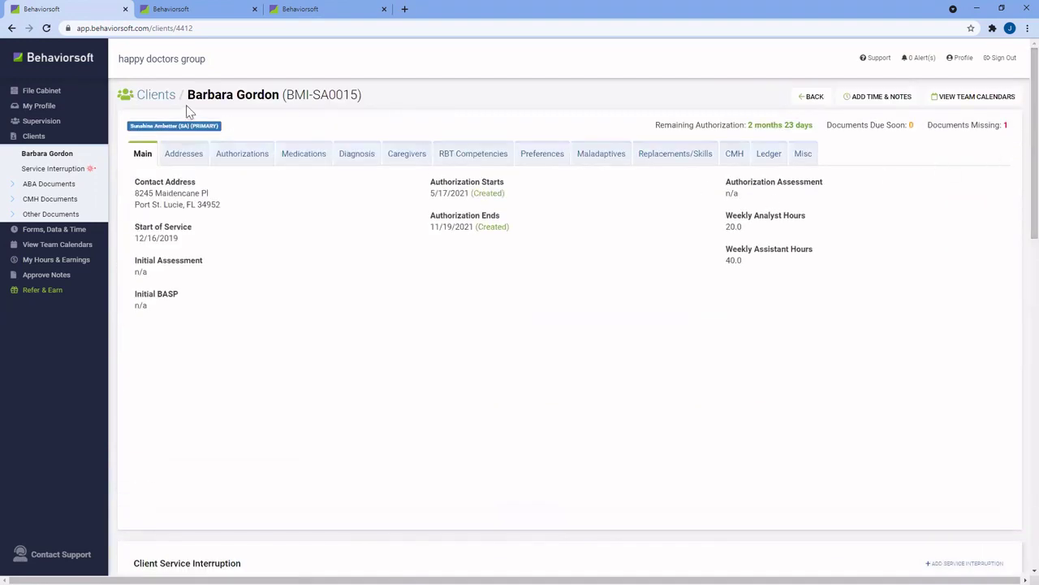
pyautogui.moveTo(187, 95); pyautogui.dragTo(278, 95)
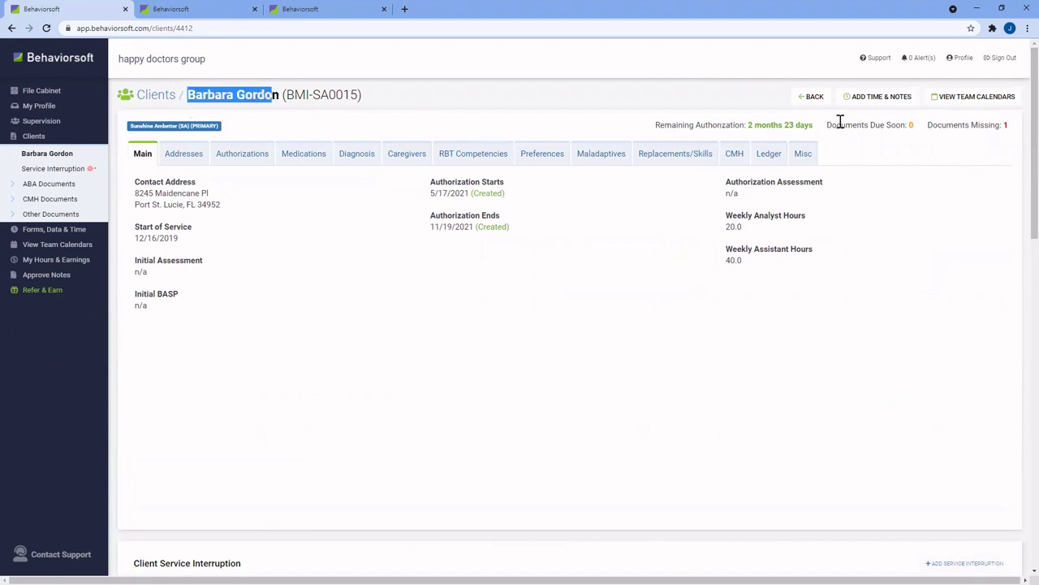
pyautogui.moveTo(837, 124); pyautogui.dragTo(1013, 126)
pyautogui.click(932, 122)
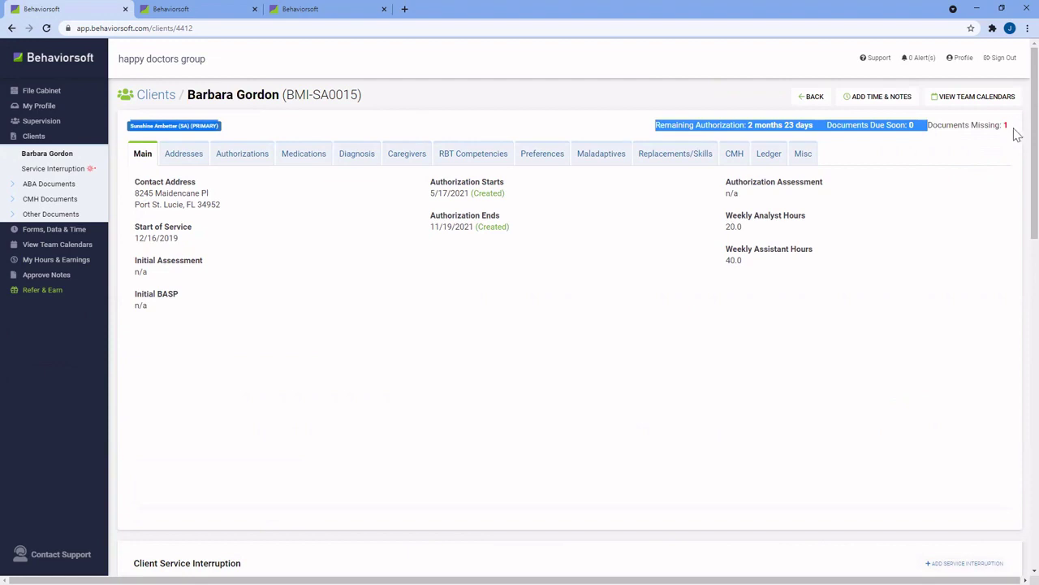
pyautogui.scroll(-10, 1014, 325)
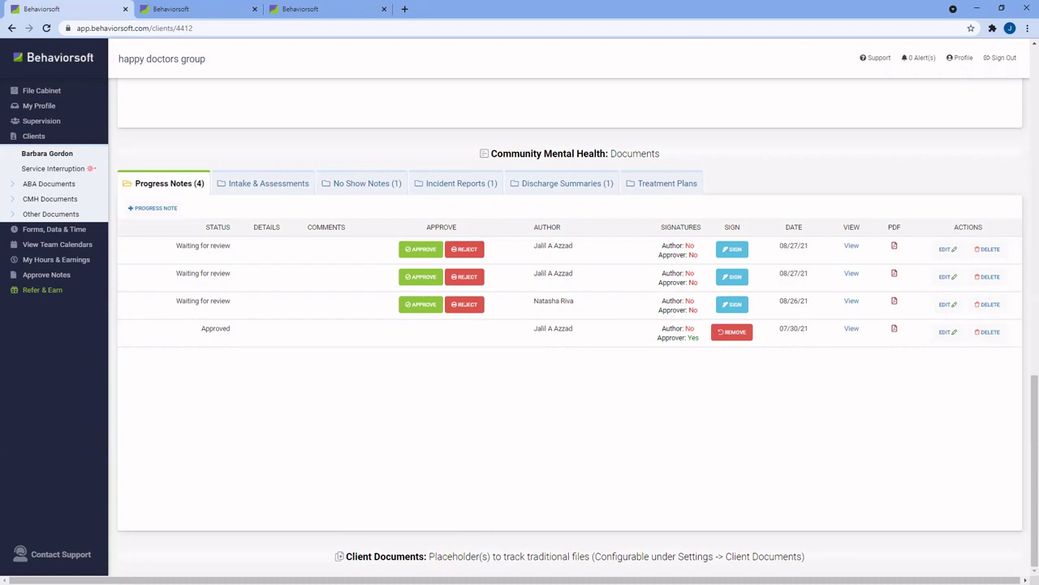
pyautogui.click(48, 232)
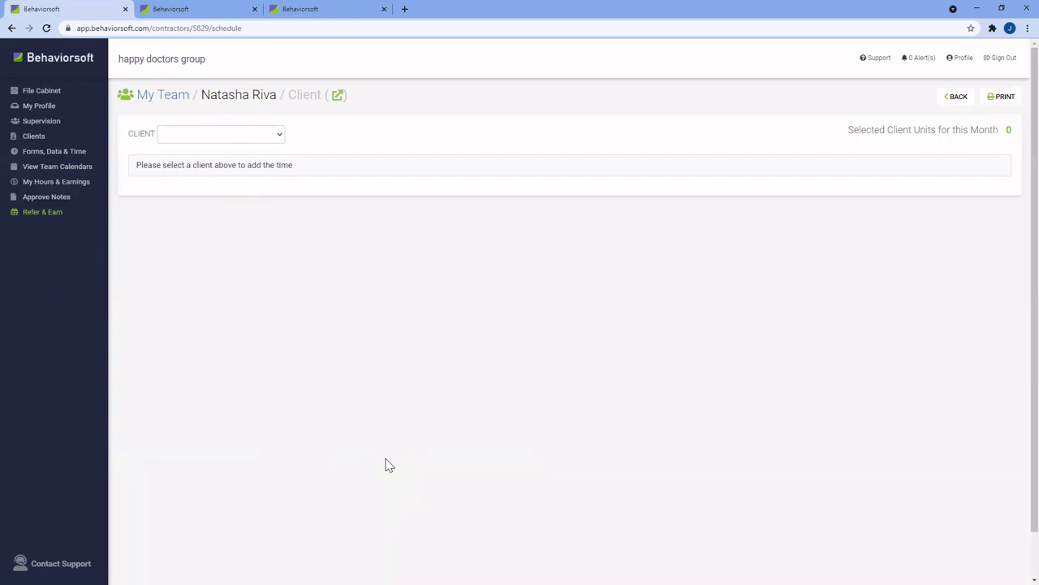
pyautogui.click(40, 170)
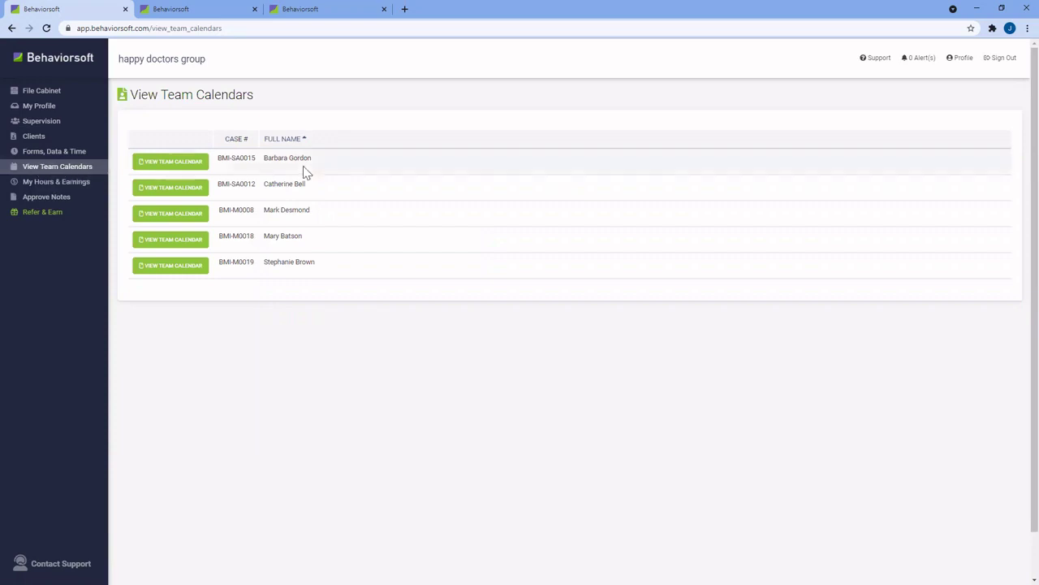
pyautogui.click(174, 192)
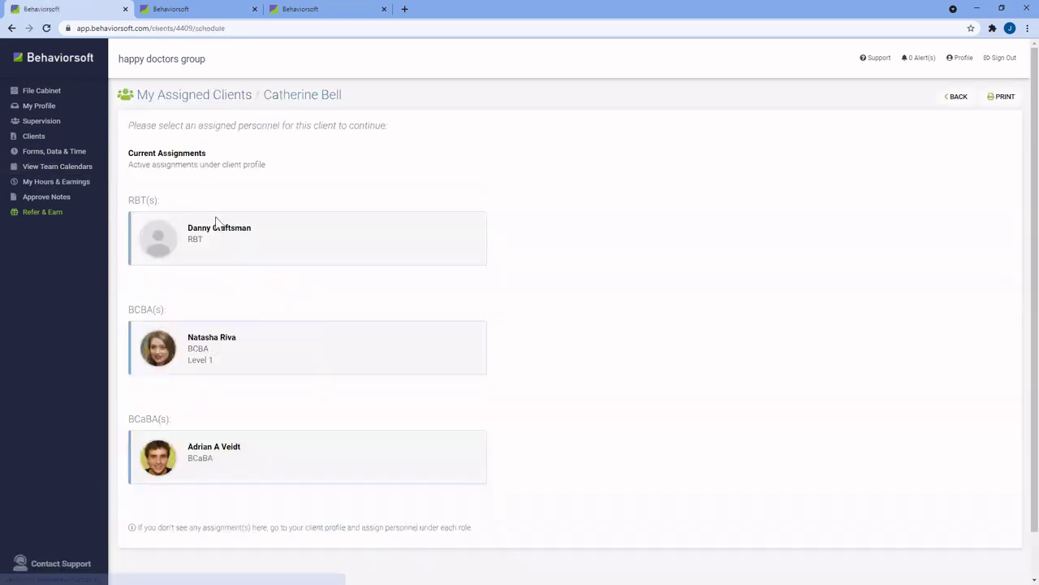
pyautogui.click(249, 249)
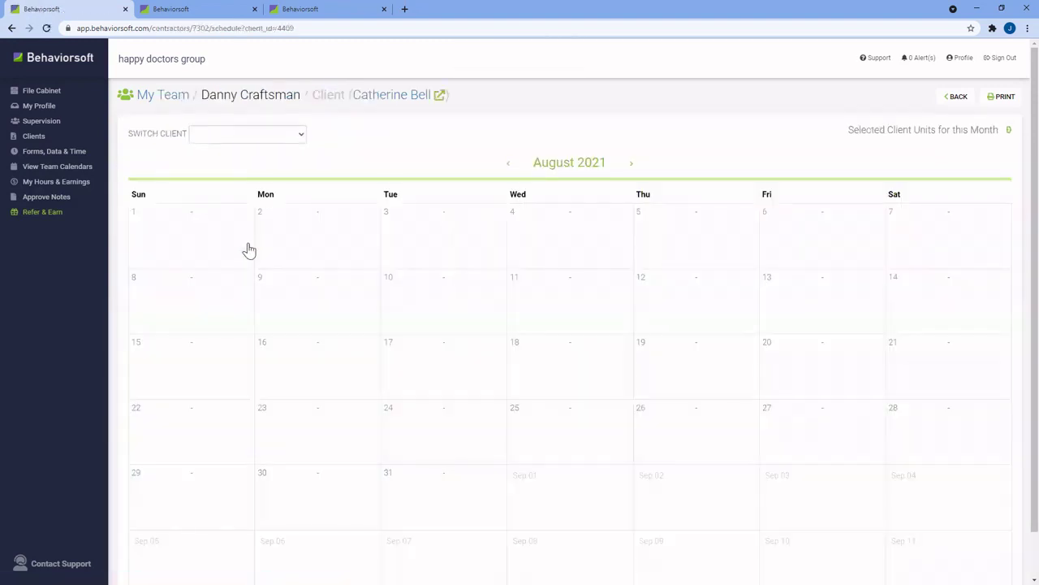
# Review the August 2021 billing summary in My Hours & Earnings
pyautogui.click(52, 191)
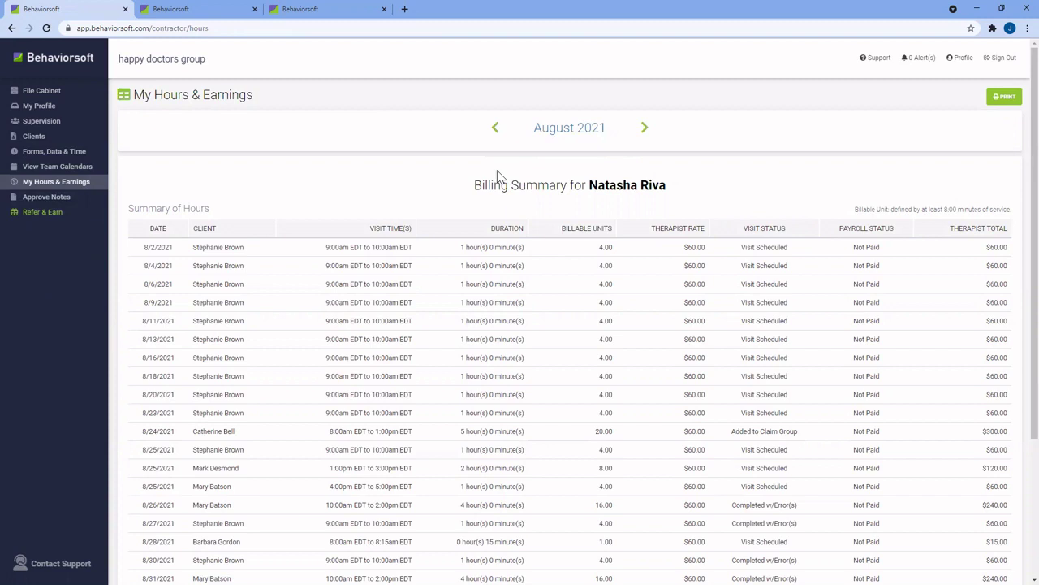
pyautogui.tripleClick(611, 128)
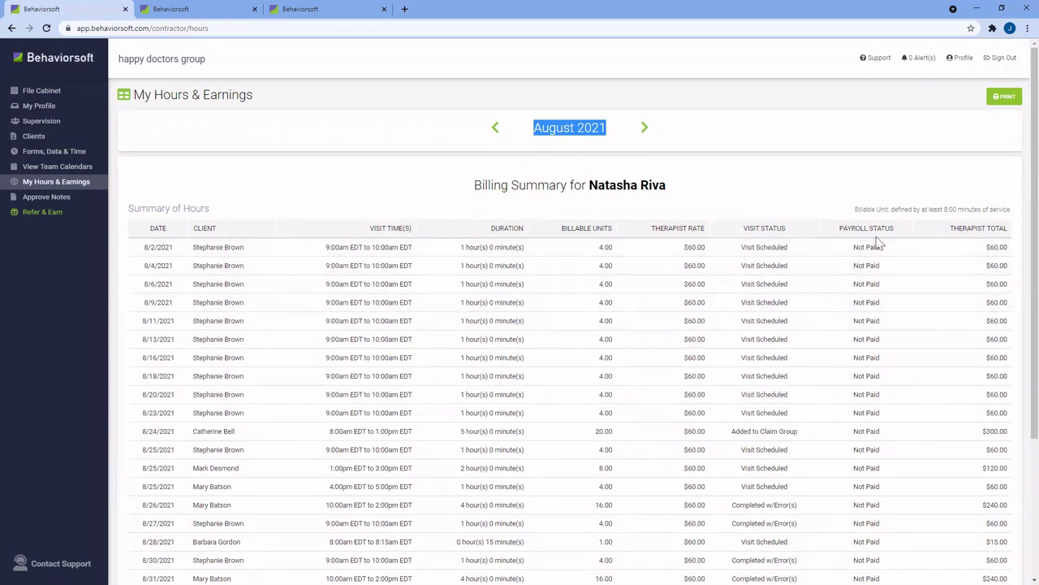
# Open the progress notes pending approval, select all of them, and clear the selection
pyautogui.click(61, 204)
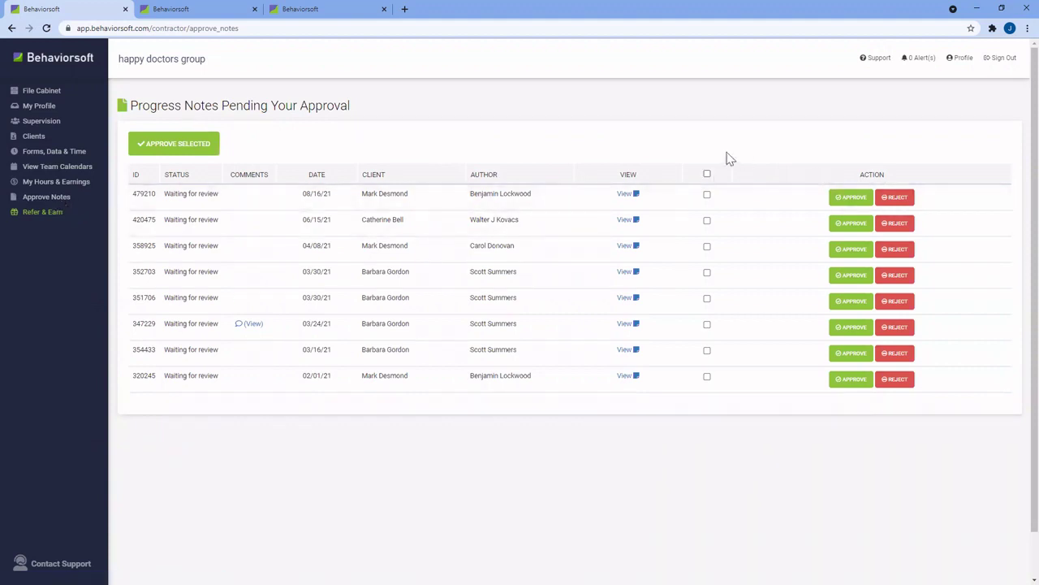
pyautogui.click(707, 175)
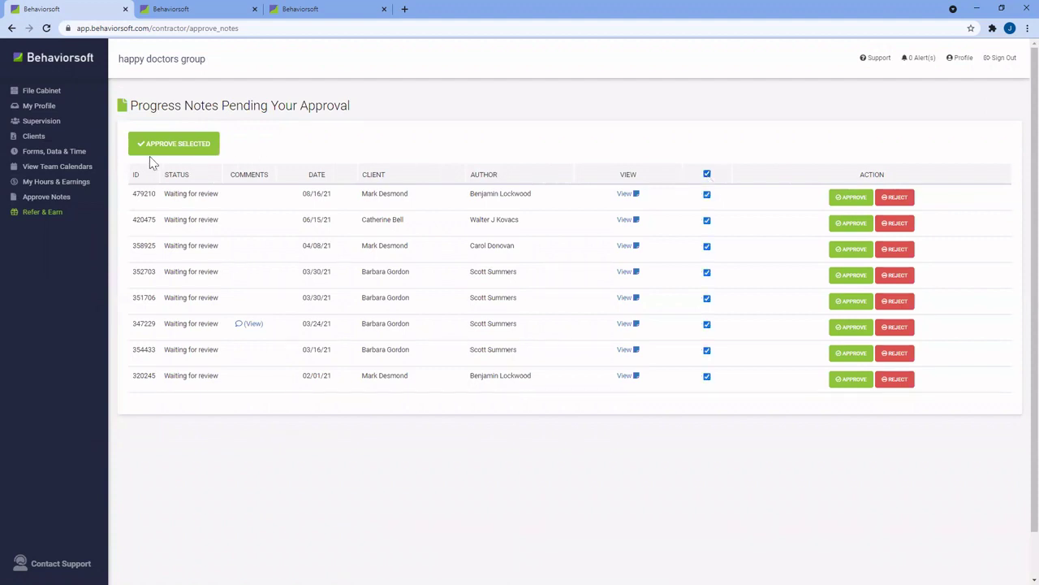
pyautogui.click(707, 174)
# Open the rejection comment form for the 08/16/21 progress note and close it without rejecting the note
pyautogui.click(898, 198)
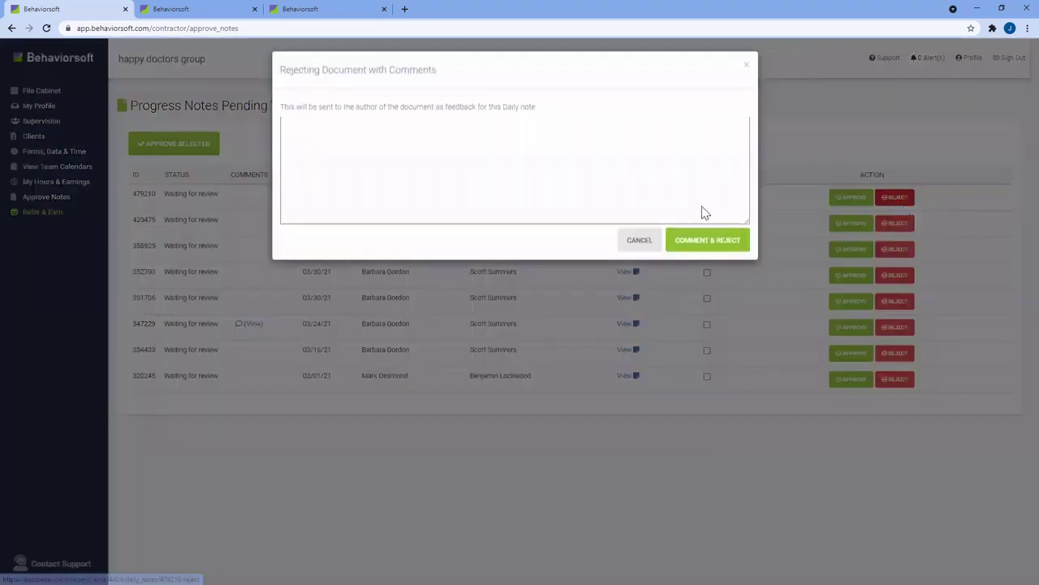
pyautogui.click(360, 165)
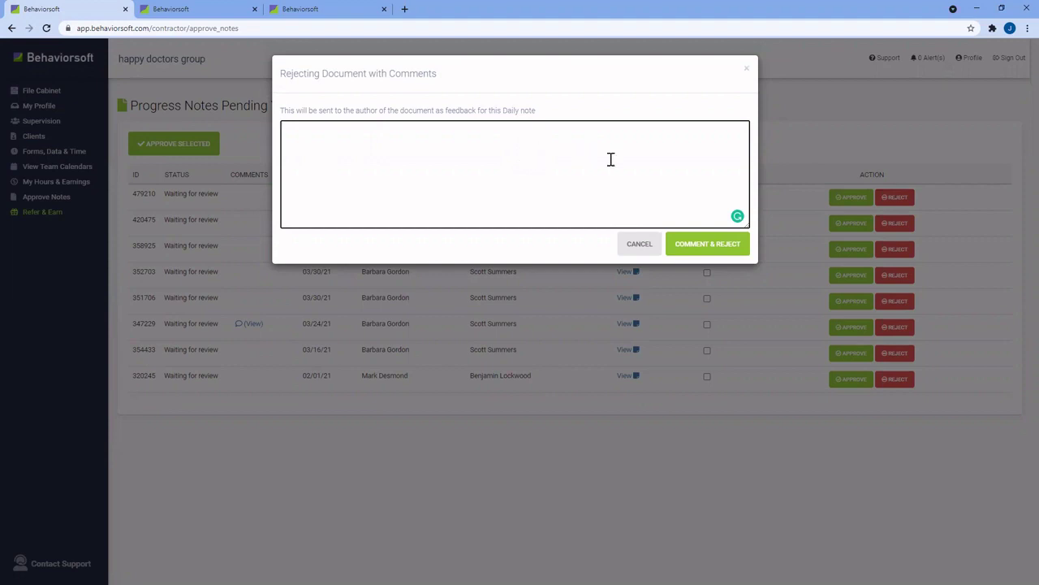
pyautogui.click(747, 70)
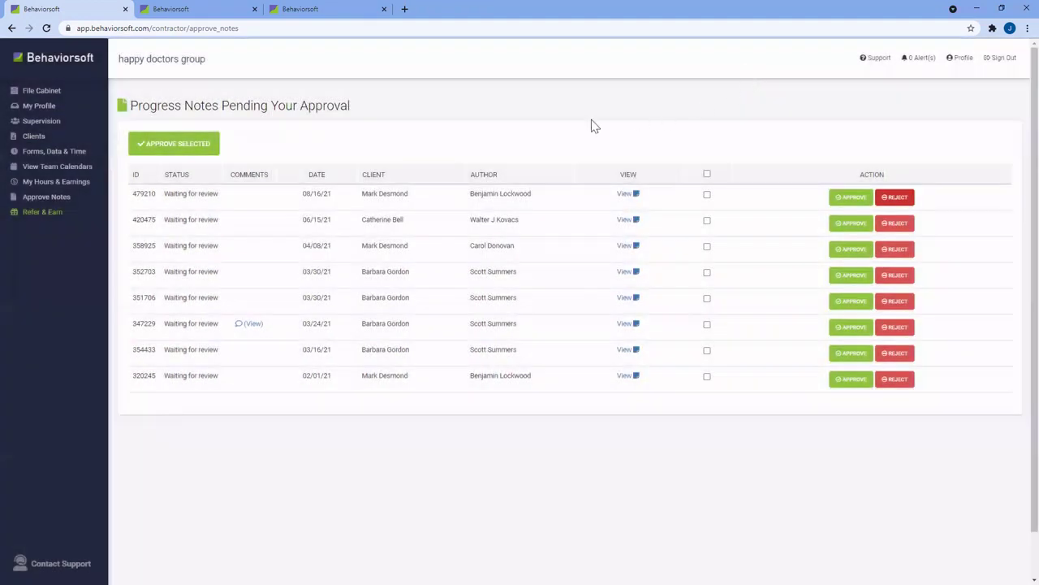
# View the Refer & Earn rewards page and open the support contact window
pyautogui.click(42, 212)
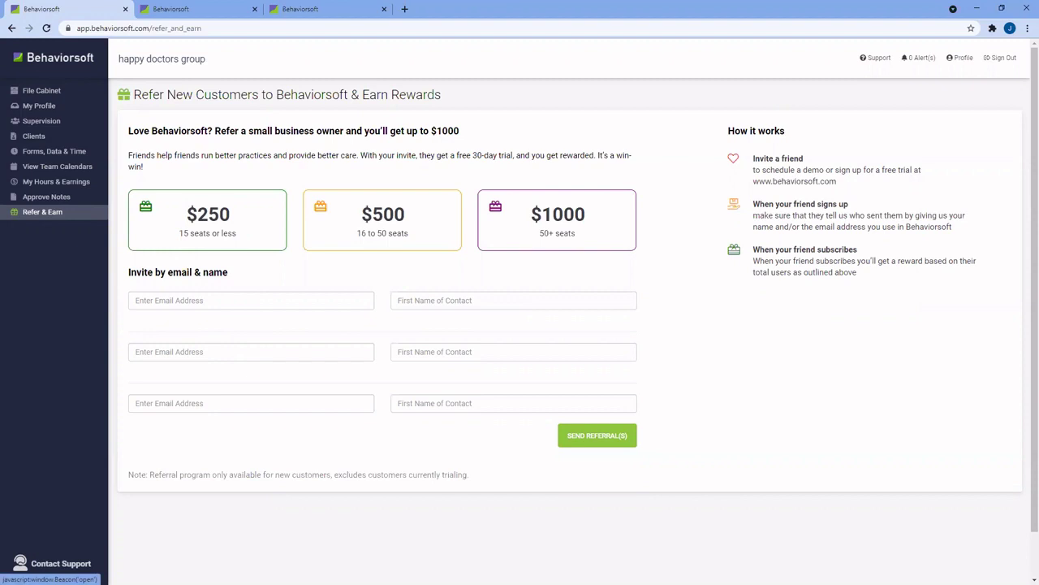
pyautogui.click(57, 563)
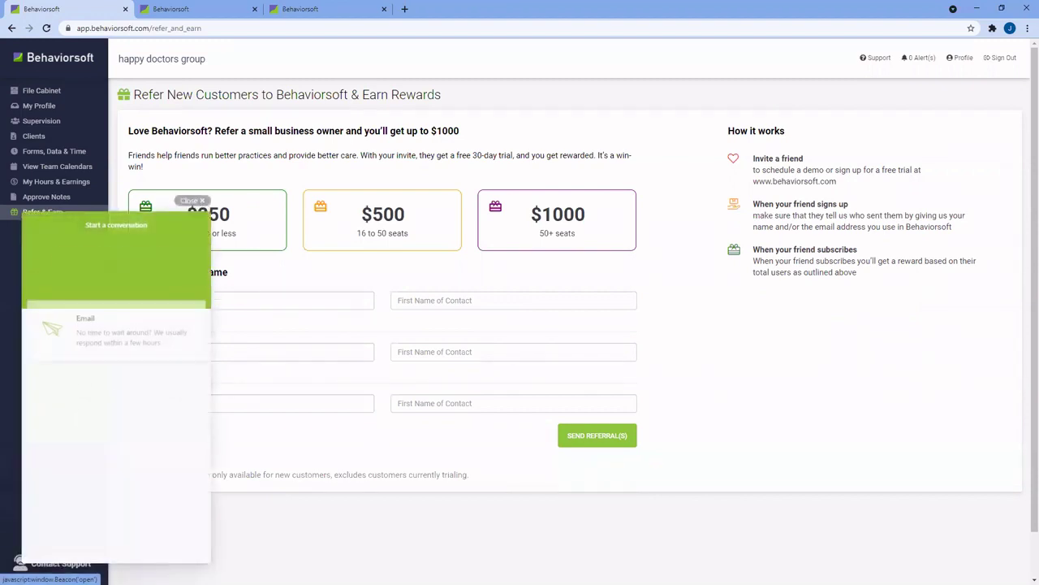